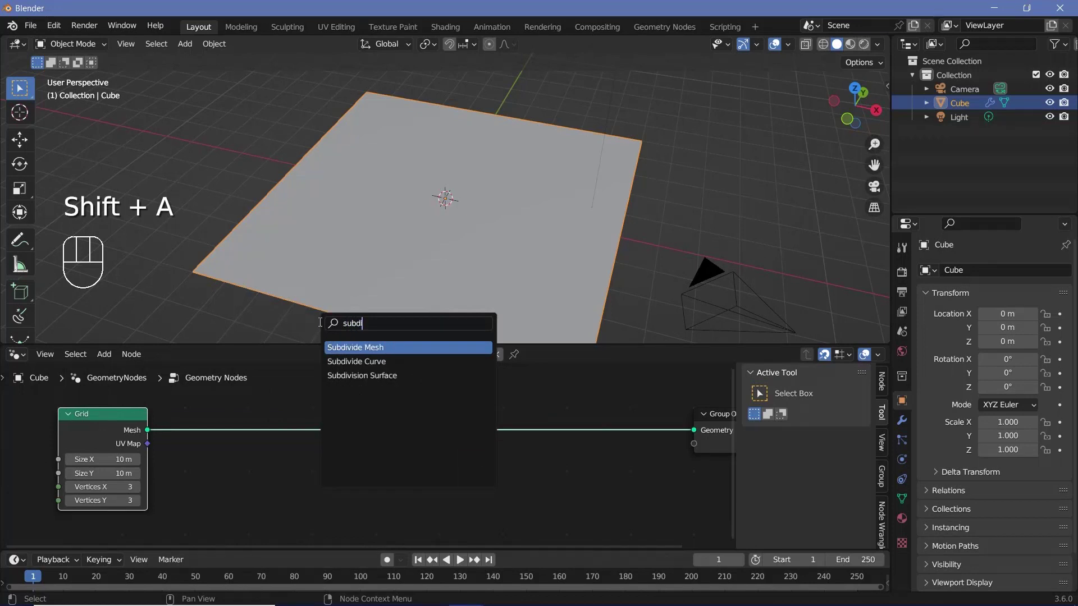
# Insert a Subdivide Mesh node between the Grid and Group Output nodes and set its level to 2
pyautogui.press('Return')
pyautogui.click(221, 449)
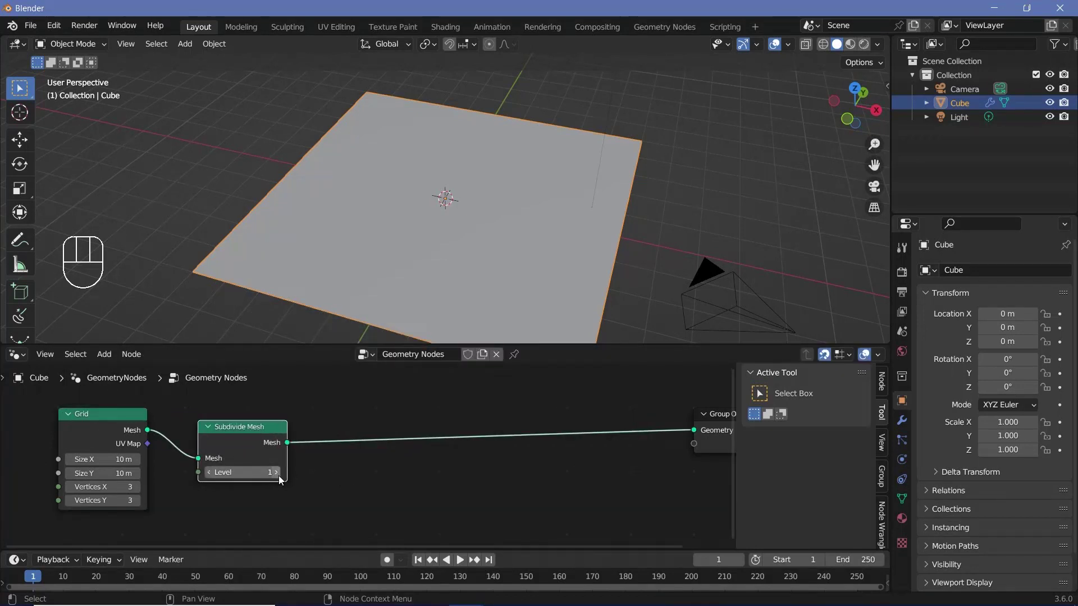
pyautogui.click(277, 475)
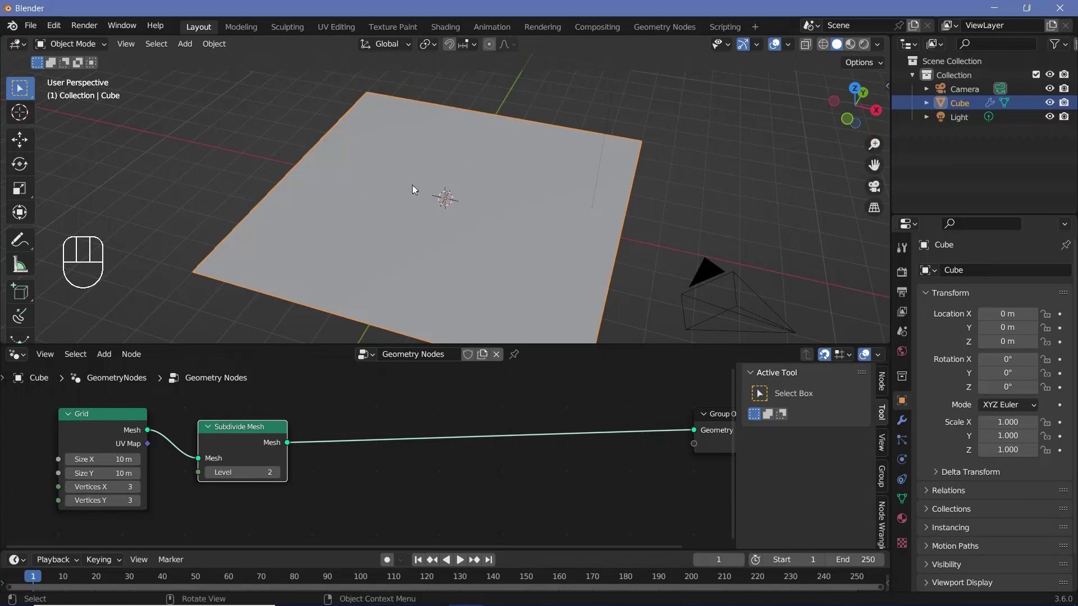
# Switch the 3D viewport to wireframe shading to show the grid's subdivisions
pyautogui.click(823, 45)
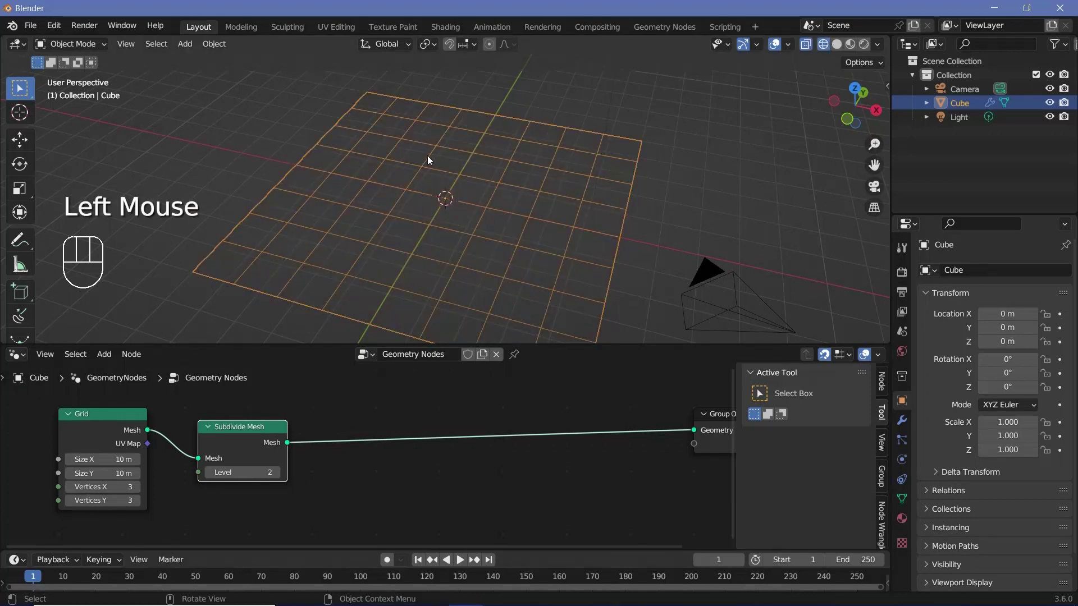
pyautogui.moveTo(426, 156); pyautogui.dragTo(352, 163, button='middle')
pyautogui.scroll(-3, 403, 463)
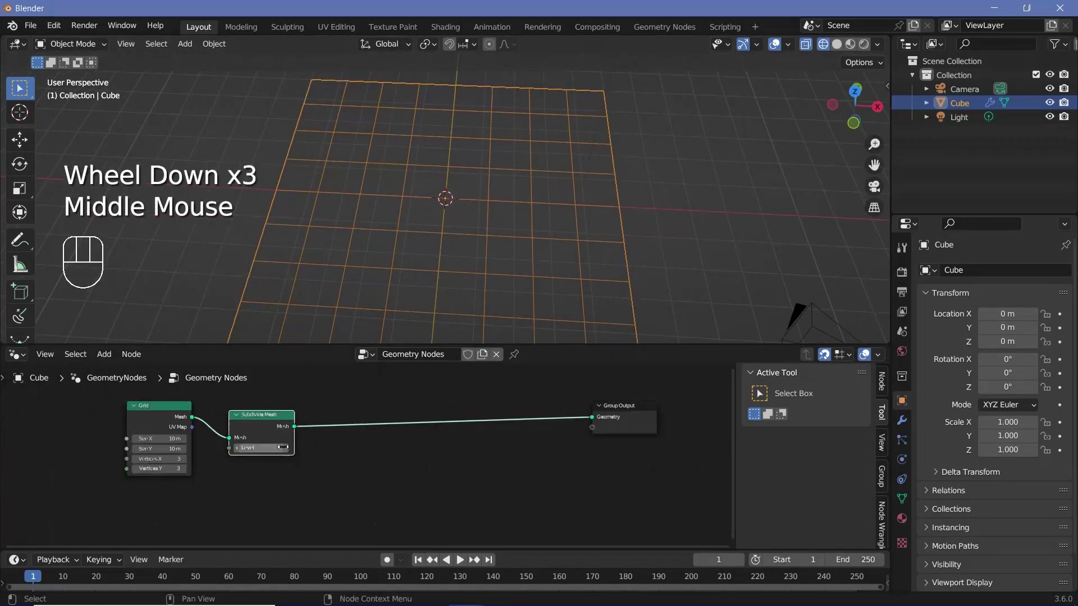
# Try higher levels on the Subdivide Mesh node and restore level 2
pyautogui.click(285, 448)
pyautogui.click(286, 448)
pyautogui.click(285, 448)
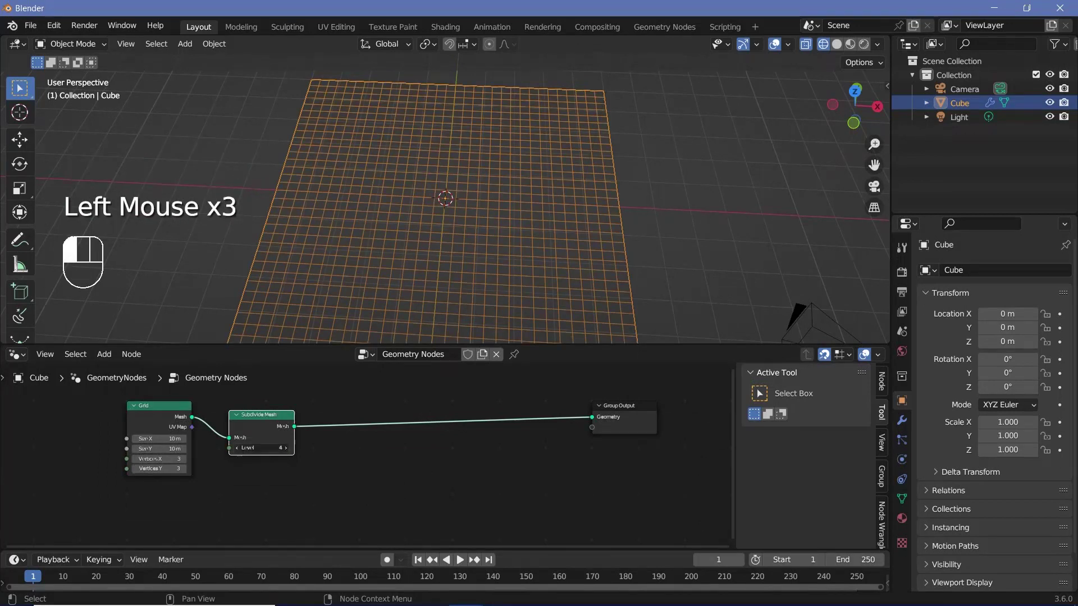
pyautogui.click(237, 448)
pyautogui.click(237, 447)
# Move the Subdivide Mesh node closer to Grid and insert a Separate Geometry node between it and Group Output
pyautogui.moveTo(260, 417); pyautogui.dragTo(240, 410)
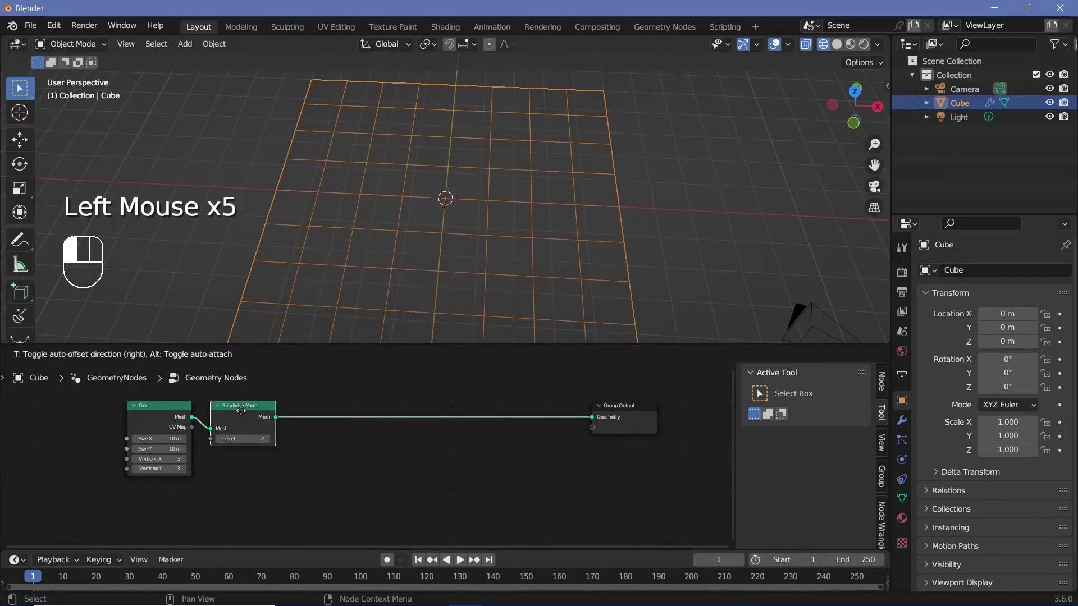
pyautogui.scroll(1, 338, 431)
pyautogui.moveTo(338, 431); pyautogui.dragTo(346, 460, button='middle')
pyautogui.hotkey('shift', 'a')
pyautogui.click(329, 326)
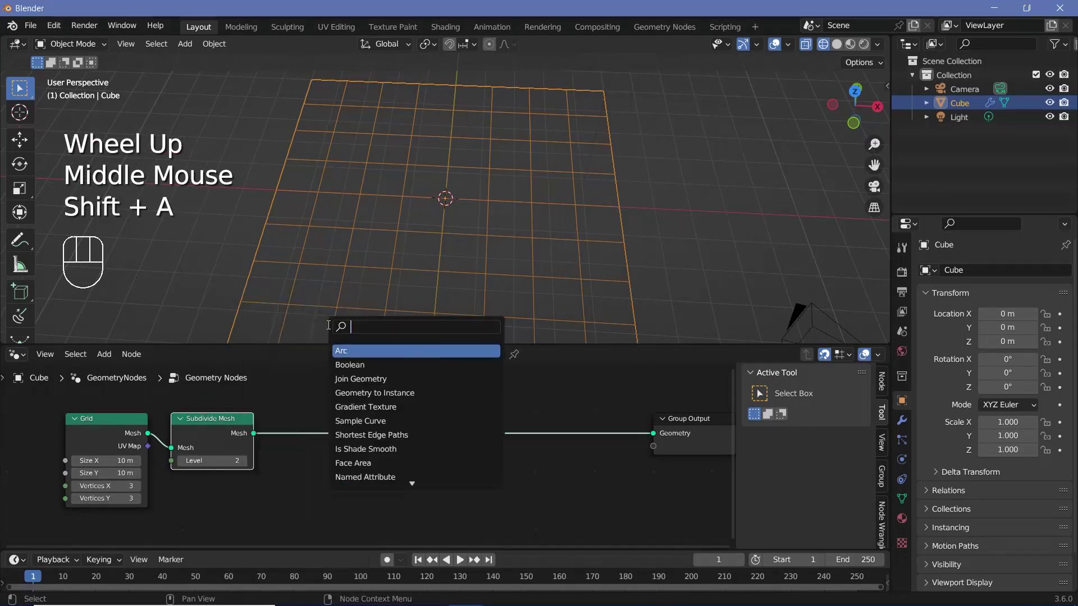
pyautogui.write('separ')
pyautogui.click(366, 378)
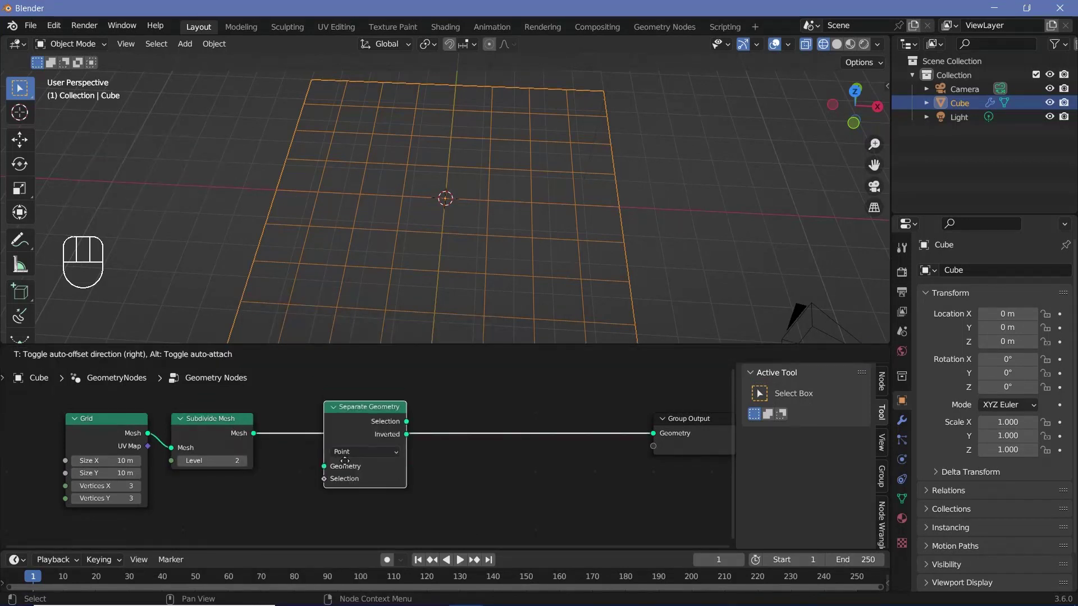
pyautogui.click(358, 436)
# Add a Boolean Random Value node below Subdivide Mesh and connect its Value to Separate Geometry's Selection input
pyautogui.moveTo(277, 501); pyautogui.dragTo(382, 470, button='middle')
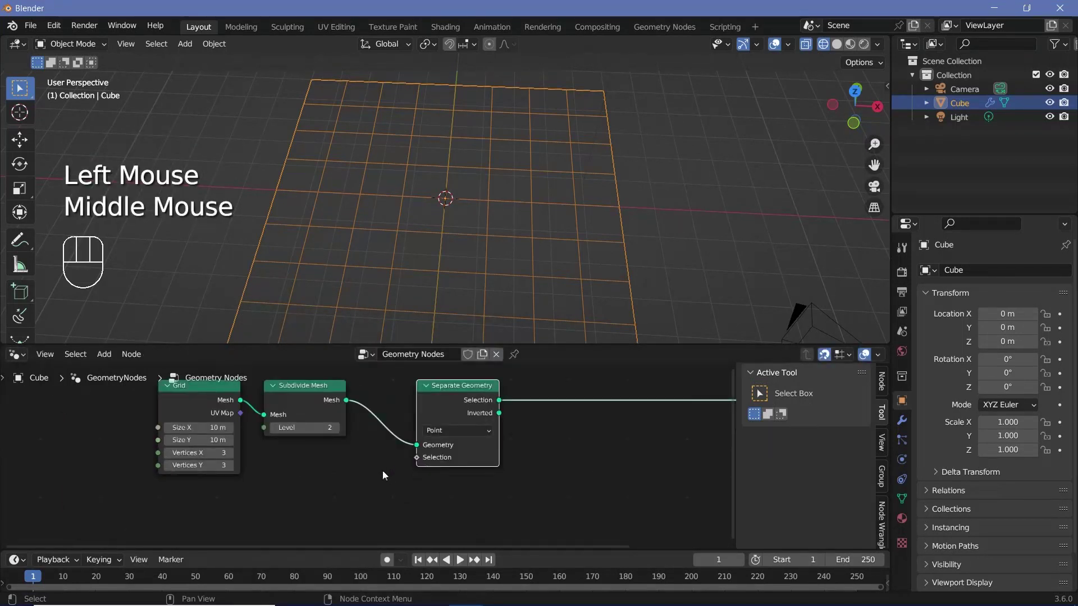
pyautogui.hotkey('shift', 'a')
pyautogui.click(336, 321)
pyautogui.write('random')
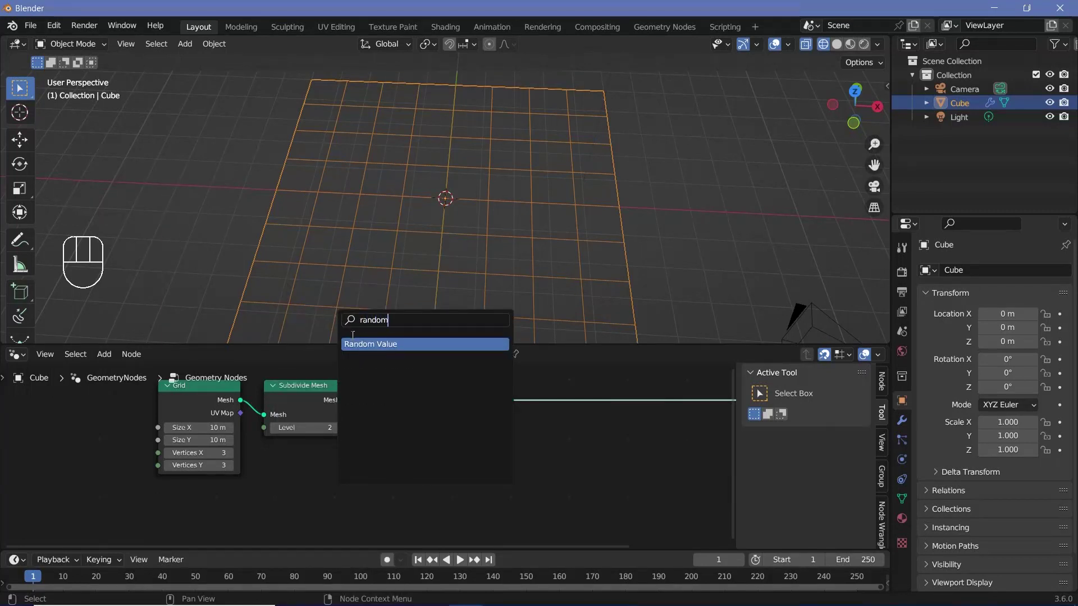
pyautogui.press('Return')
pyautogui.click(309, 479)
pyautogui.click(308, 493)
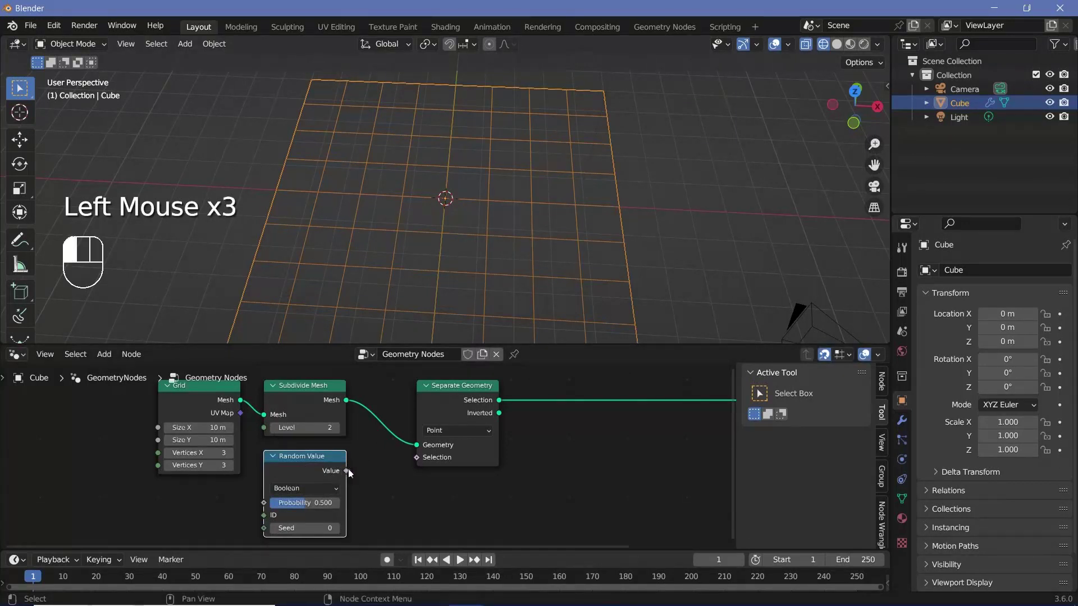
pyautogui.moveTo(348, 470); pyautogui.dragTo(423, 459)
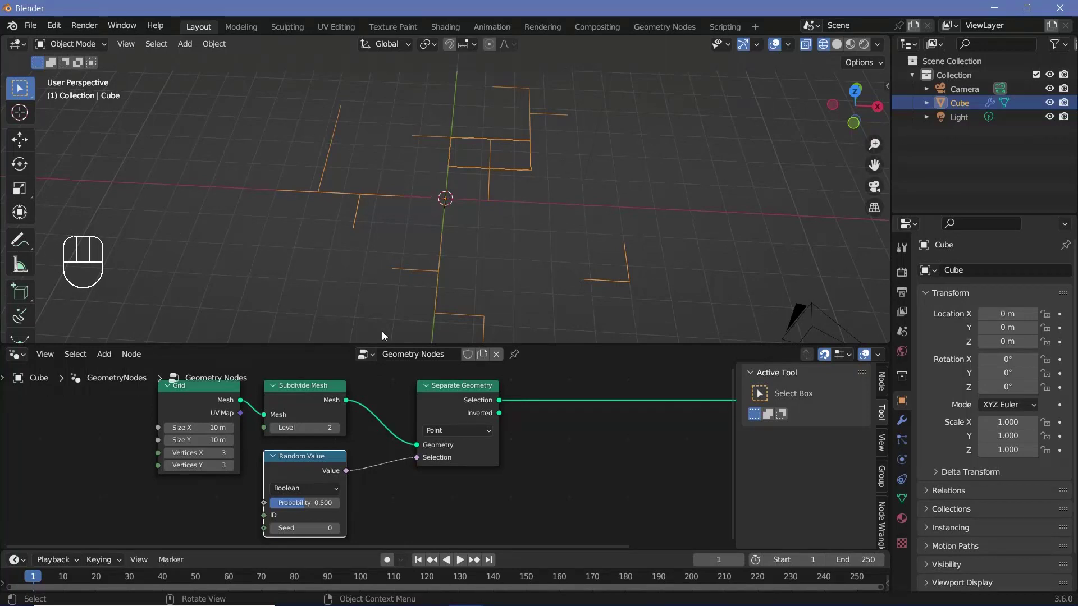
pyautogui.scroll(2, 345, 240)
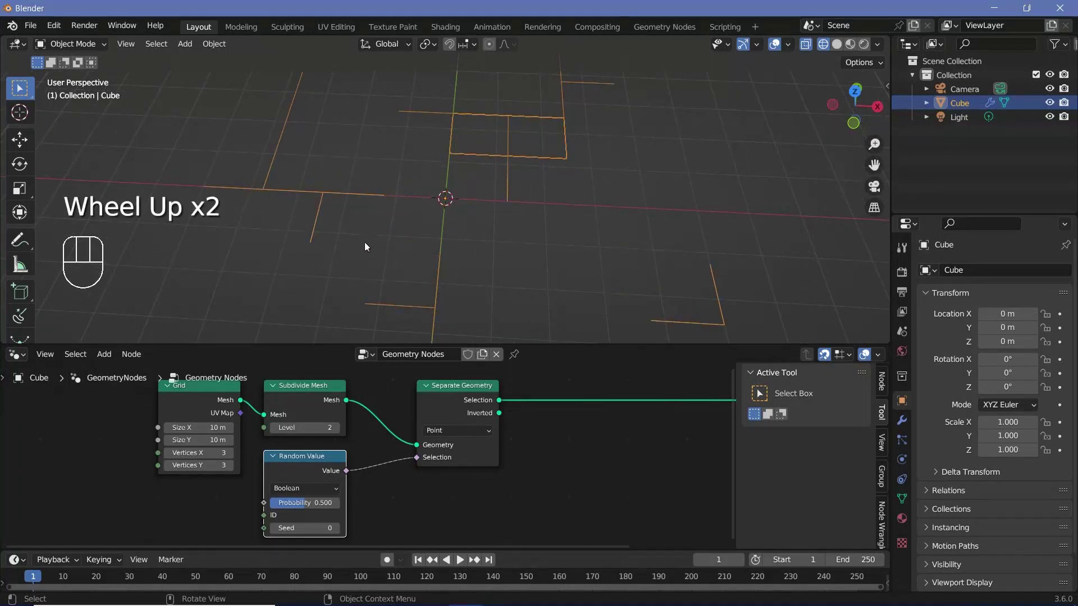
# Set the Separate Geometry node's domain to Face
pyautogui.moveTo(342, 476); pyautogui.dragTo(312, 478, button='middle')
pyautogui.scroll(2, 376, 406)
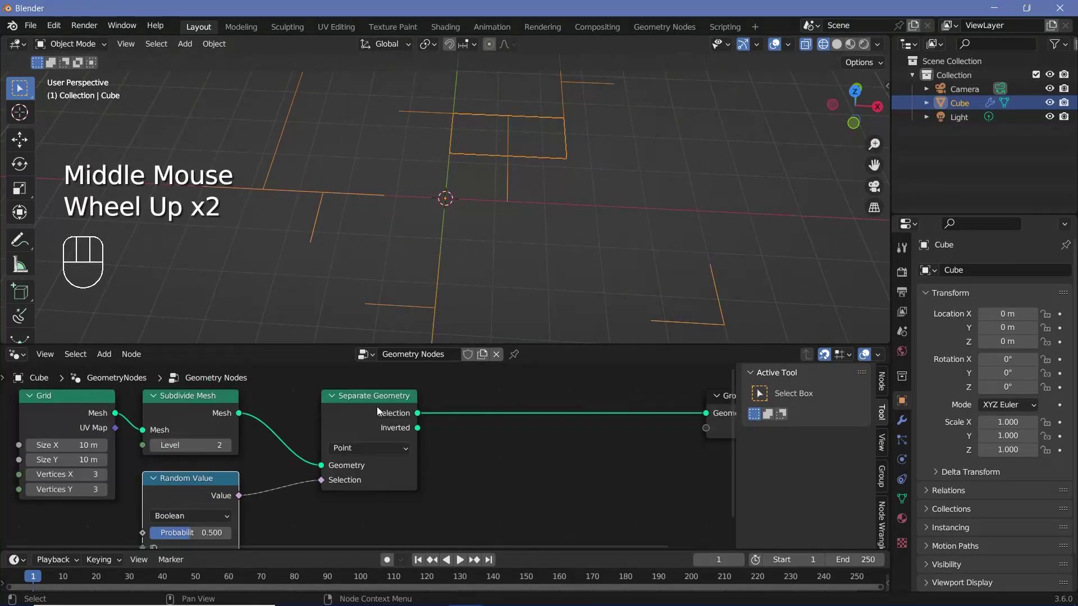
pyautogui.click(375, 445)
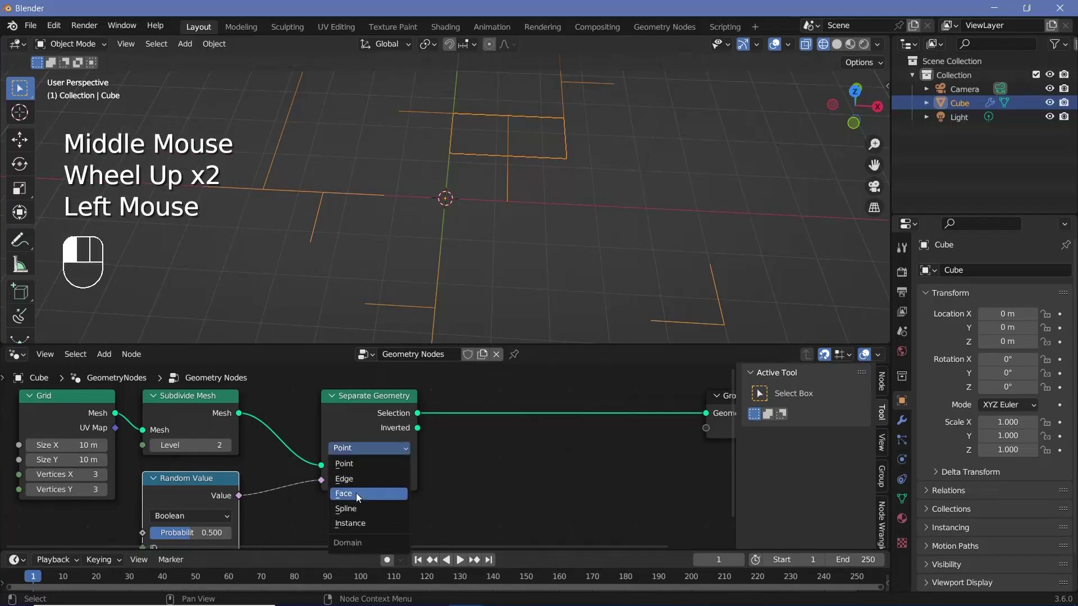
pyautogui.click(356, 493)
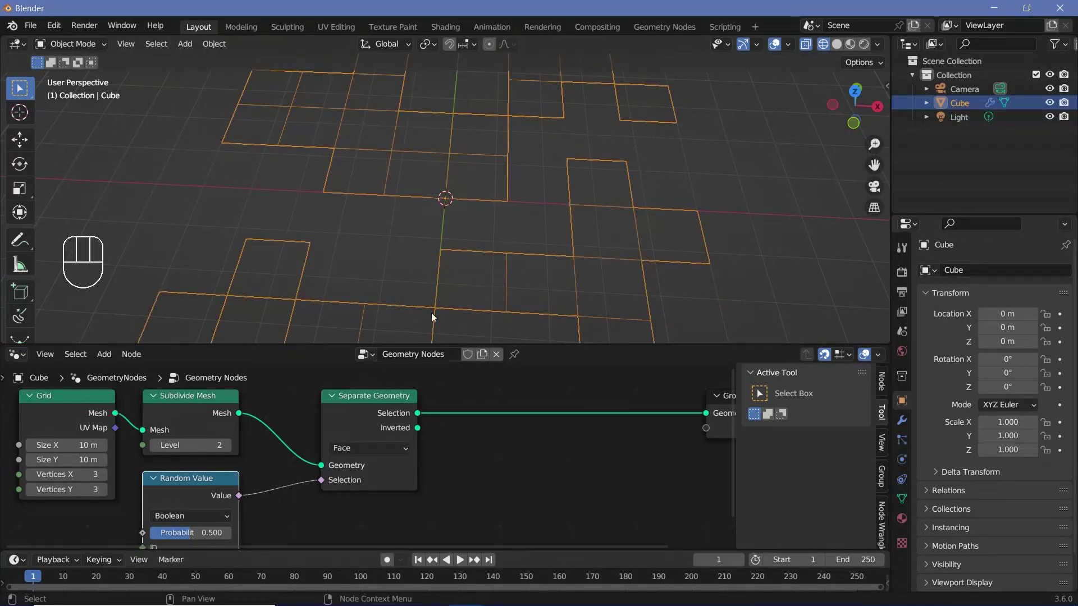
pyautogui.scroll(-3, 433, 246)
pyautogui.moveTo(433, 246); pyautogui.dragTo(453, 260, button='middle')
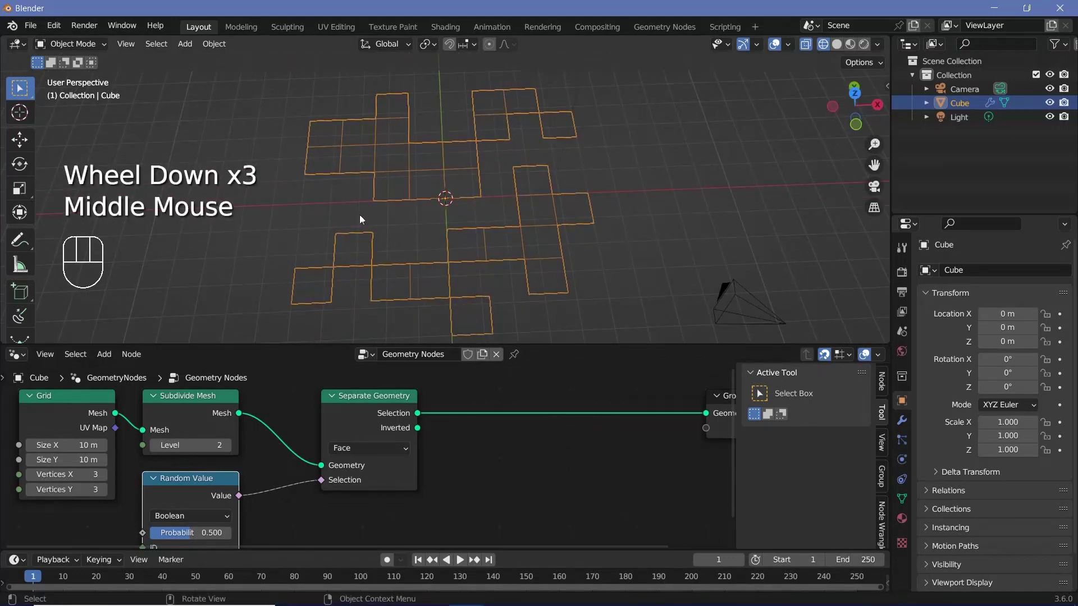
pyautogui.scroll(1, 302, 426)
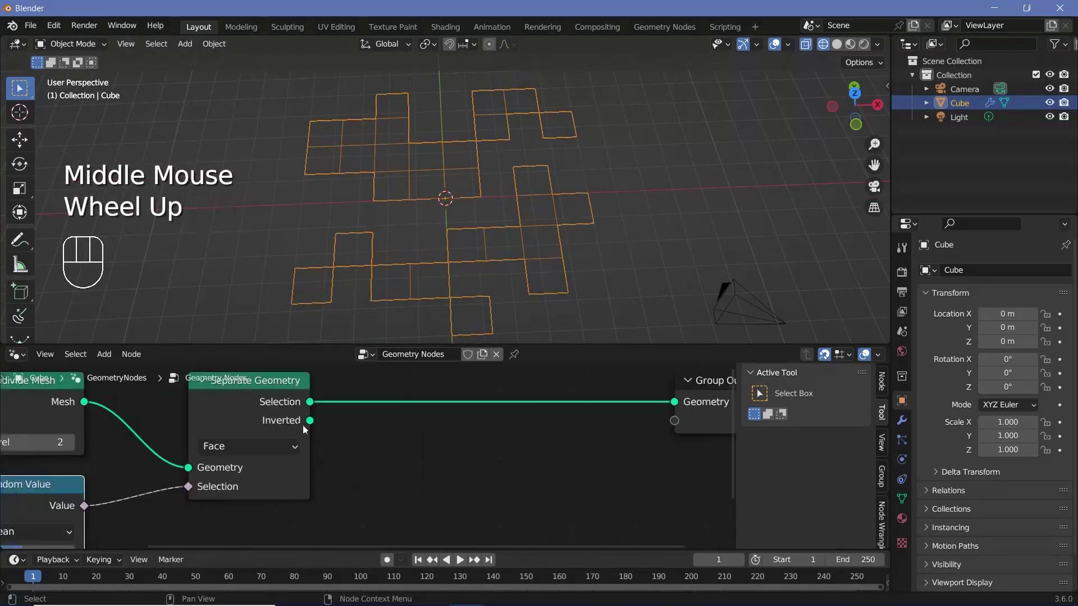
# Insert a Join Geometry node before Group Output and connect Separate Geometry's Inverted output to it as well
pyautogui.moveTo(310, 420); pyautogui.dragTo(370, 506)
pyautogui.moveTo(392, 456); pyautogui.dragTo(560, 450)
pyautogui.hotkey('shift', 'a')
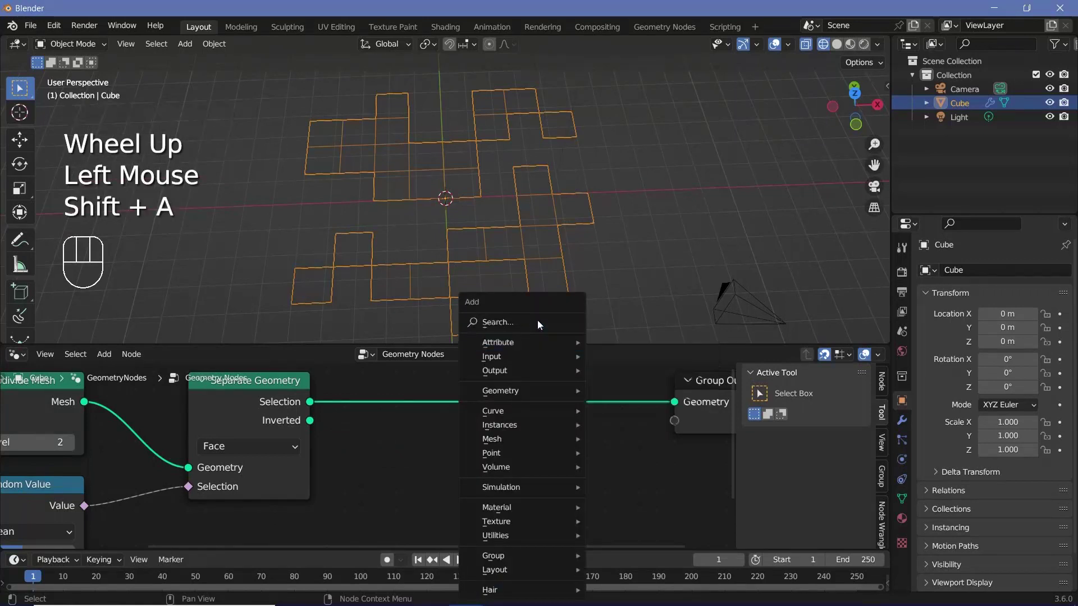
pyautogui.write('join')
pyautogui.press('Down')
pyautogui.press('Return')
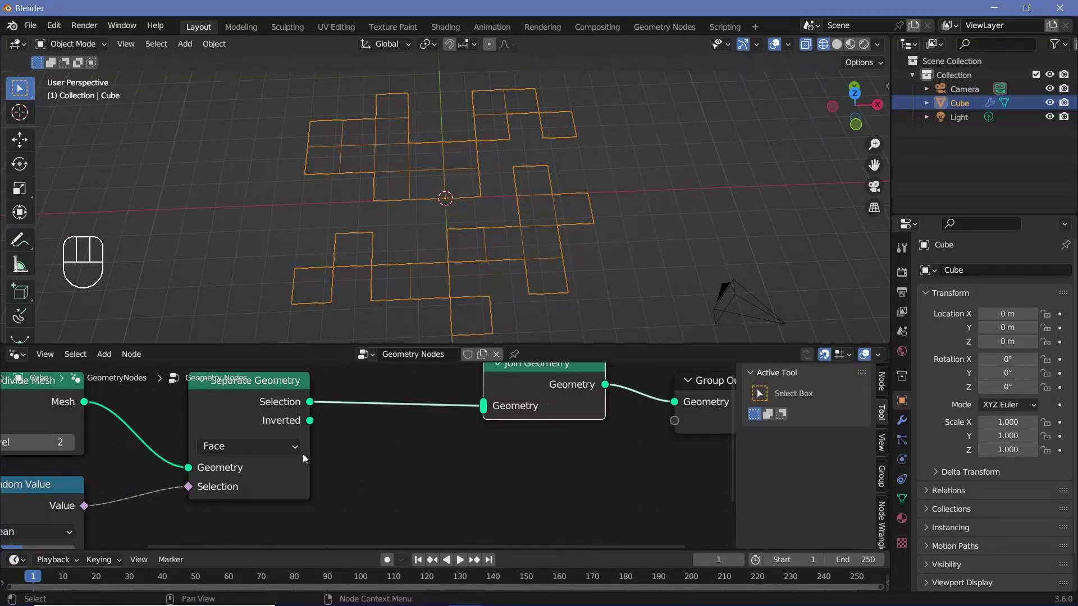
pyautogui.moveTo(310, 421); pyautogui.dragTo(482, 407)
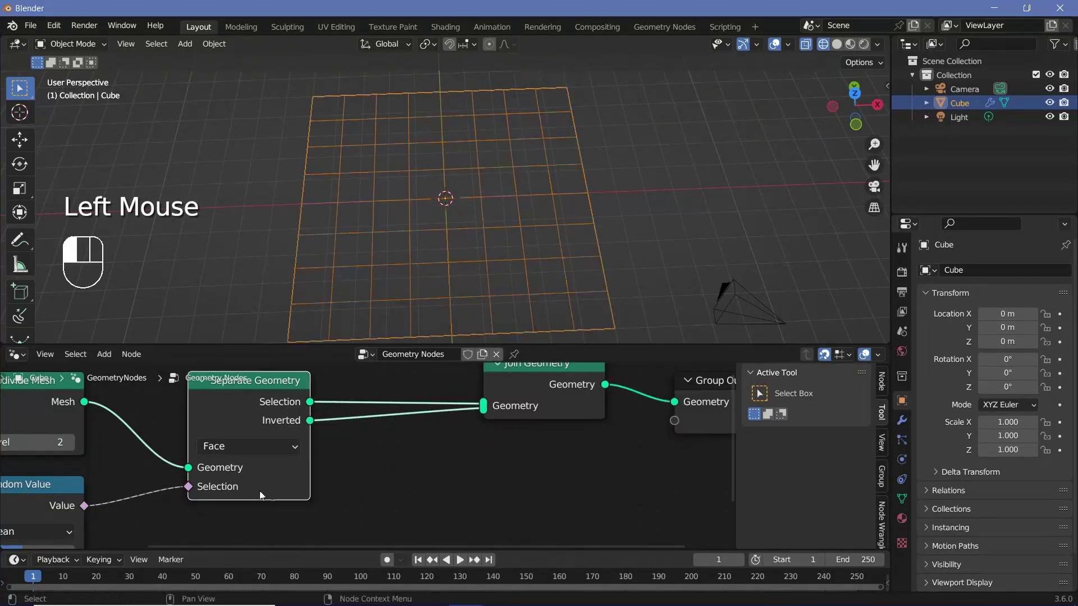
# Move Join Geometry and Group Output away from Separate Geometry to make room, keeping the two nodes close together
pyautogui.scroll(-2, 644, 461)
pyautogui.click(519, 376)
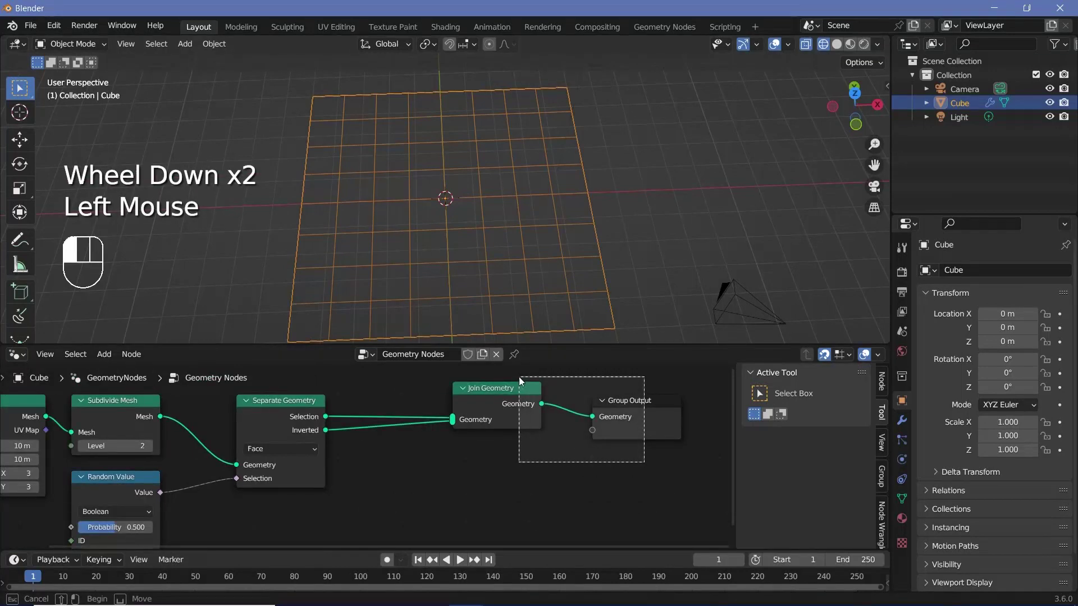
pyautogui.moveTo(519, 377); pyautogui.dragTo(614, 377)
pyautogui.moveTo(540, 460); pyautogui.dragTo(465, 495, button='middle')
pyautogui.click(667, 460)
pyautogui.moveTo(666, 417); pyautogui.dragTo(640, 403)
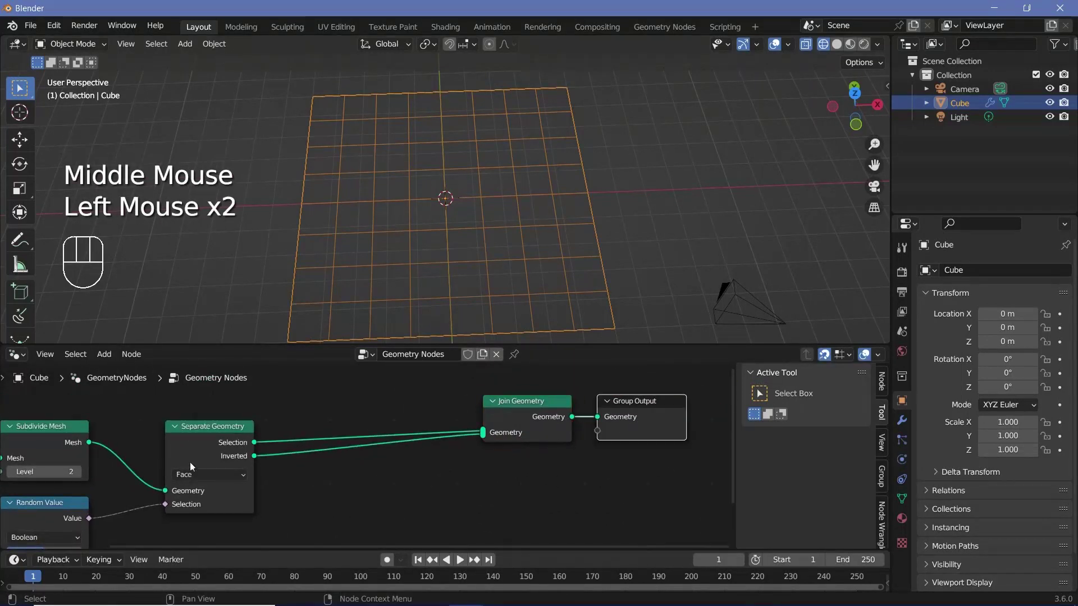
# Duplicate the Subdivide Mesh node and insert the copy between Separate Geometry's Selection output and Join Geometry
pyautogui.moveTo(194, 447); pyautogui.dragTo(242, 449, button='middle')
pyautogui.scroll(1, 241, 449)
pyautogui.scroll(-1, 265, 470)
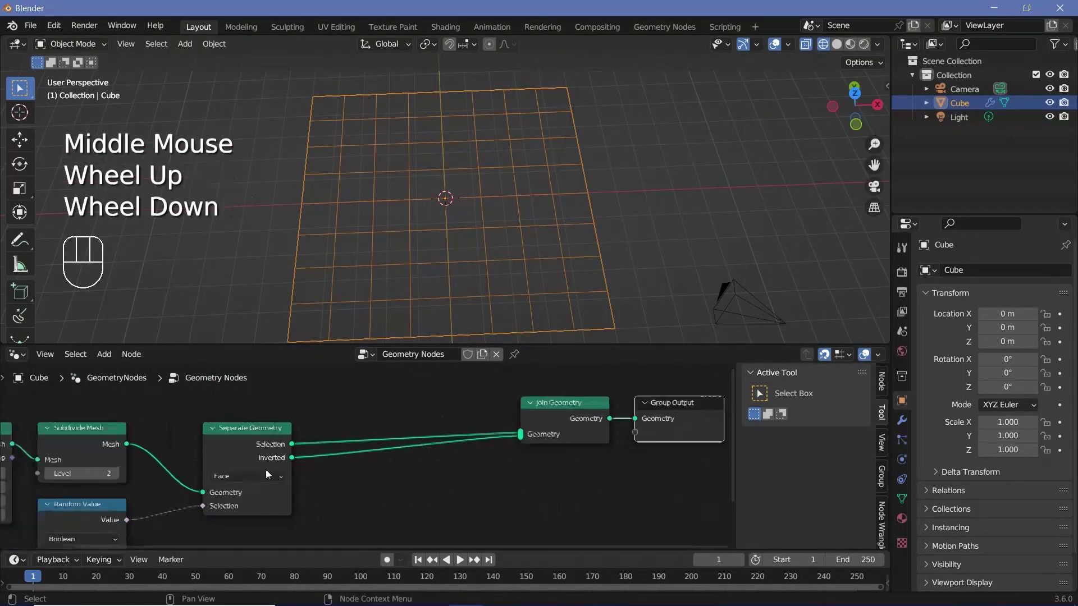
pyautogui.scroll(-1, 265, 469)
pyautogui.click(86, 444)
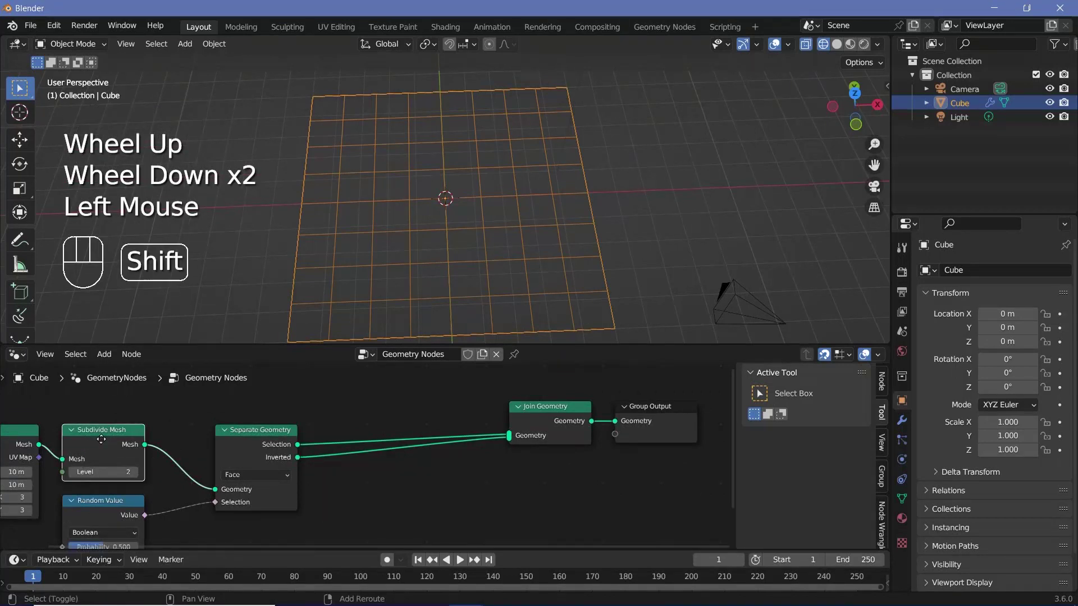
pyautogui.hotkey('shift', 'd')
pyautogui.click(414, 418)
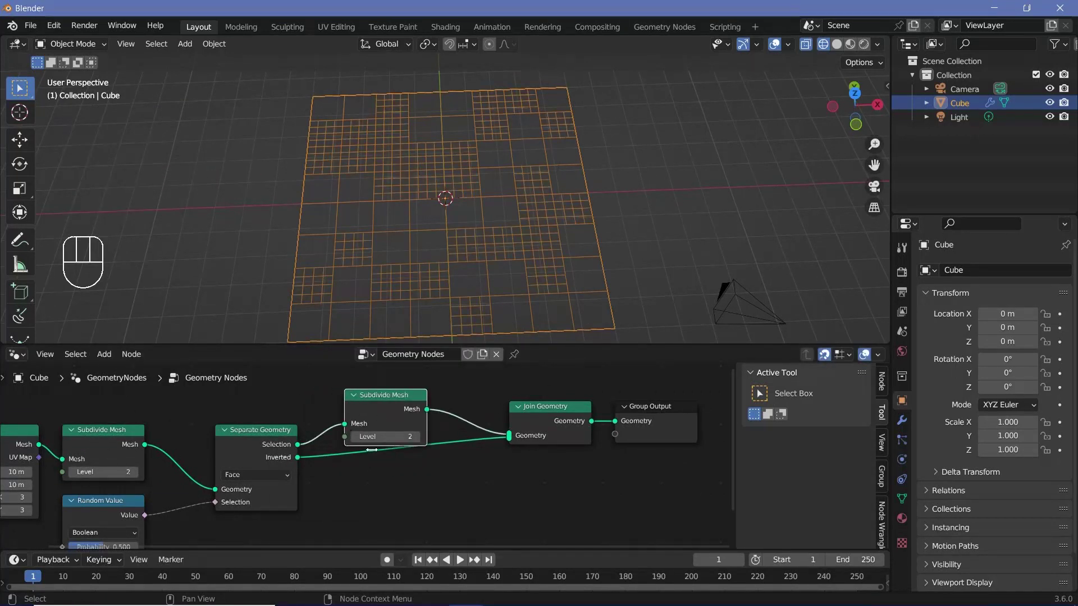
# Move the Group Output node farther from Join Geometry to free space for more nodes
pyautogui.scroll(-2, 518, 483)
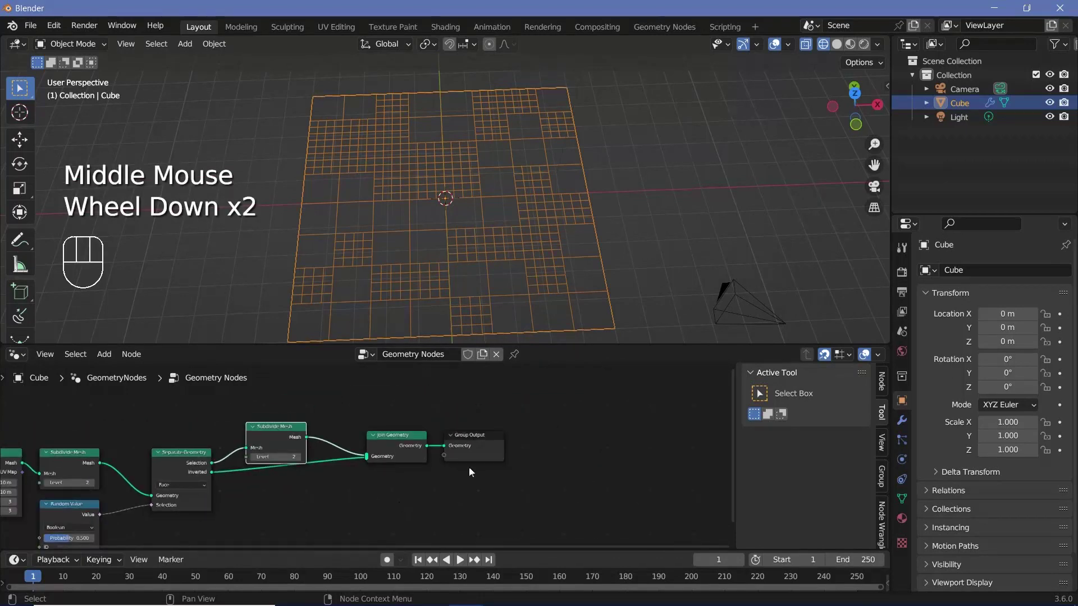
pyautogui.click(474, 448)
pyautogui.moveTo(493, 444); pyautogui.dragTo(613, 453)
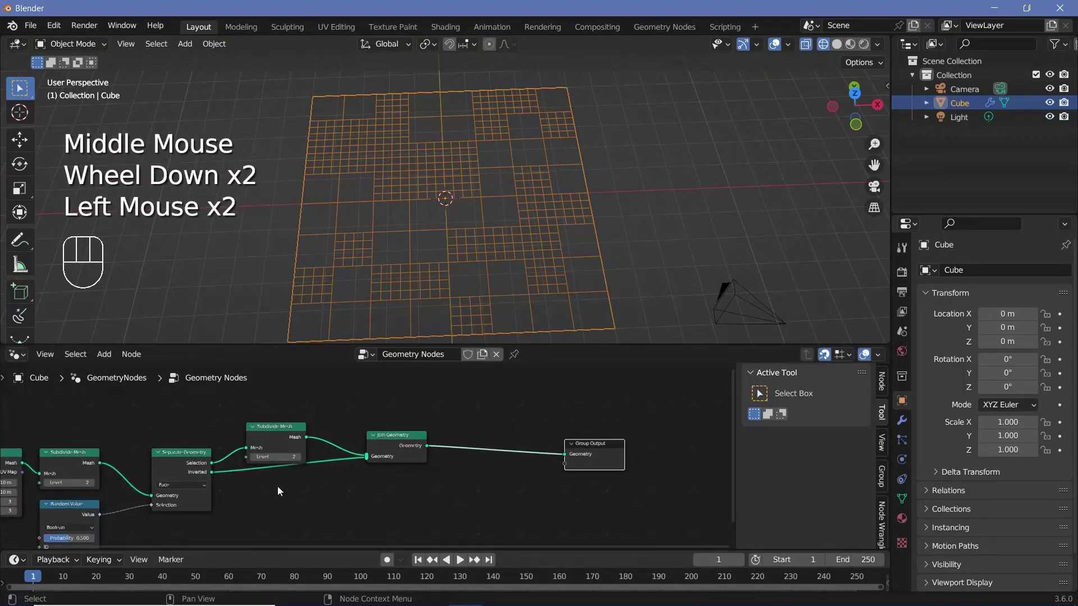
# Duplicate the Separate Geometry, Random Value, second Subdivide Mesh and Join Geometry nodes, placing the copies below and beyond the originals
pyautogui.moveTo(182, 468); pyautogui.dragTo(256, 429, button='middle')
pyautogui.click(254, 427)
pyautogui.keyDown('shift'); pyautogui.click(132, 477); pyautogui.keyUp('shift')
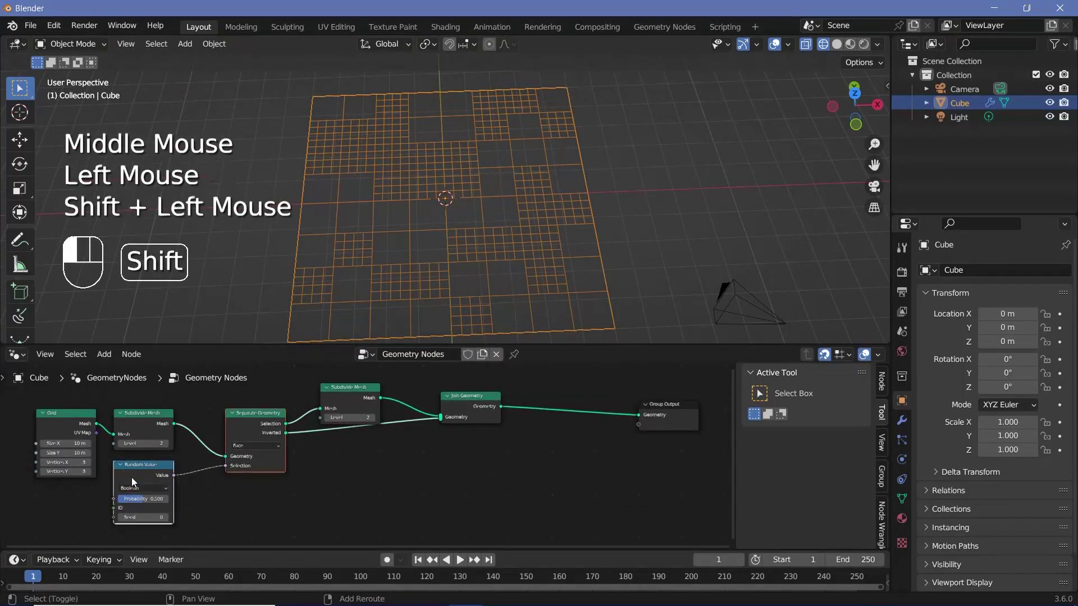
pyautogui.keyDown('shift'); pyautogui.click(347, 400); pyautogui.keyUp('shift')
pyautogui.keyDown('shift'); pyautogui.click(459, 404); pyautogui.keyUp('shift')
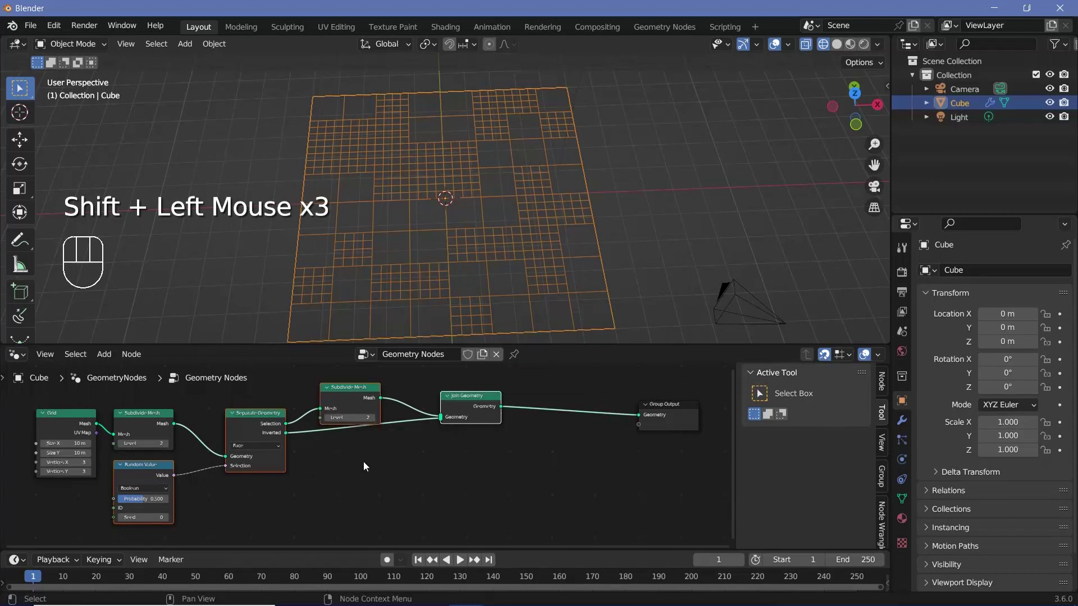
pyautogui.hotkey('shift', 'd')
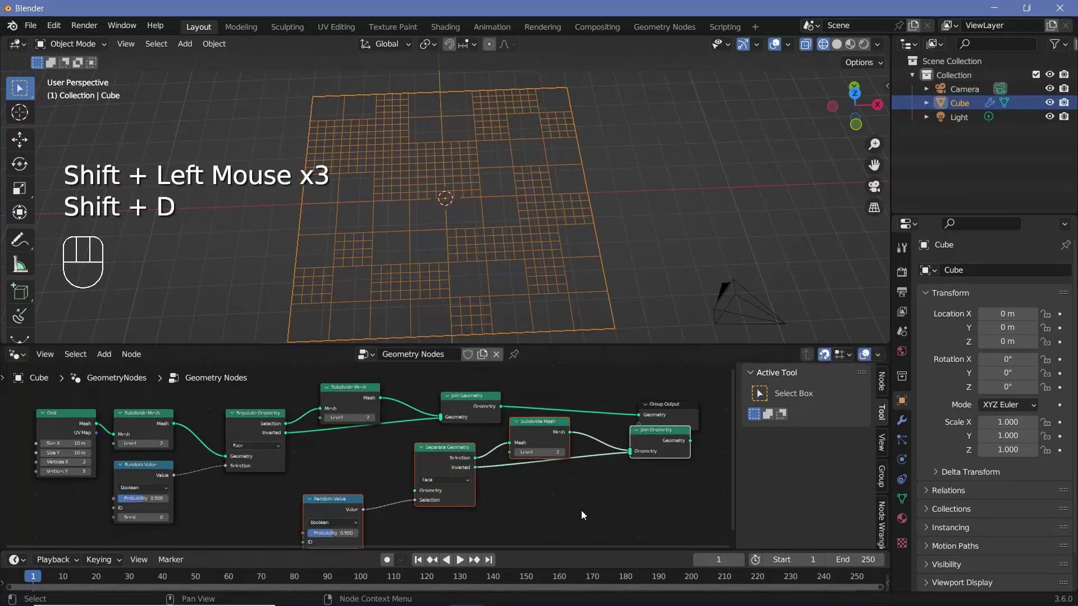
pyautogui.click(582, 494)
# Move Group Output beyond the duplicated nodes and cut its link from the first Join Geometry node
pyautogui.moveTo(599, 407); pyautogui.dragTo(711, 408)
pyautogui.keyDown('ctrl'); pyautogui.moveTo(639, 390); pyautogui.dragTo(579, 413, button='right'); pyautogui.keyUp('ctrl')
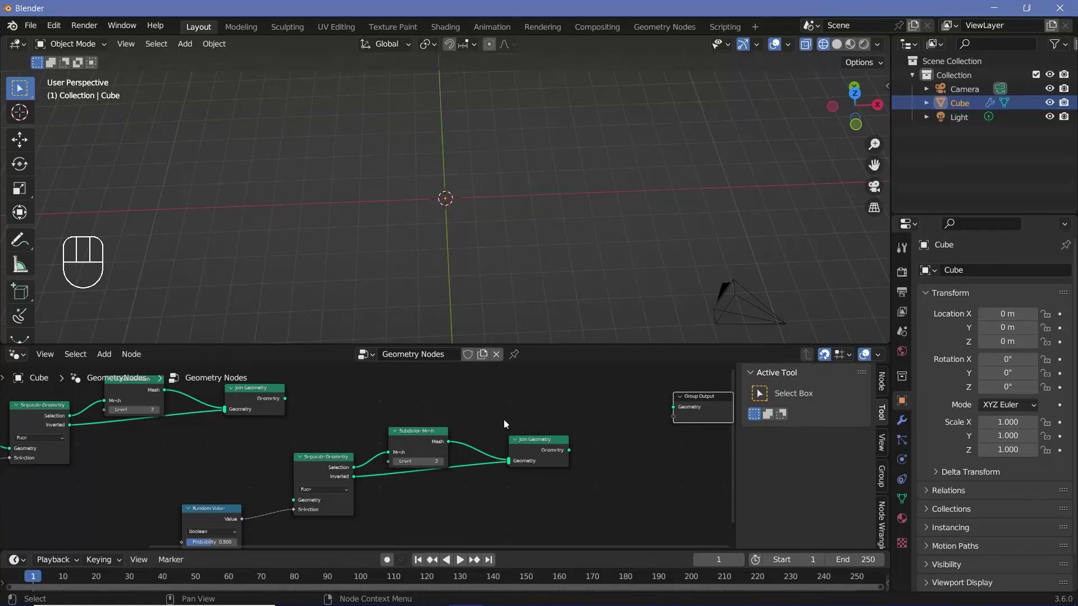
pyautogui.click(54, 25)
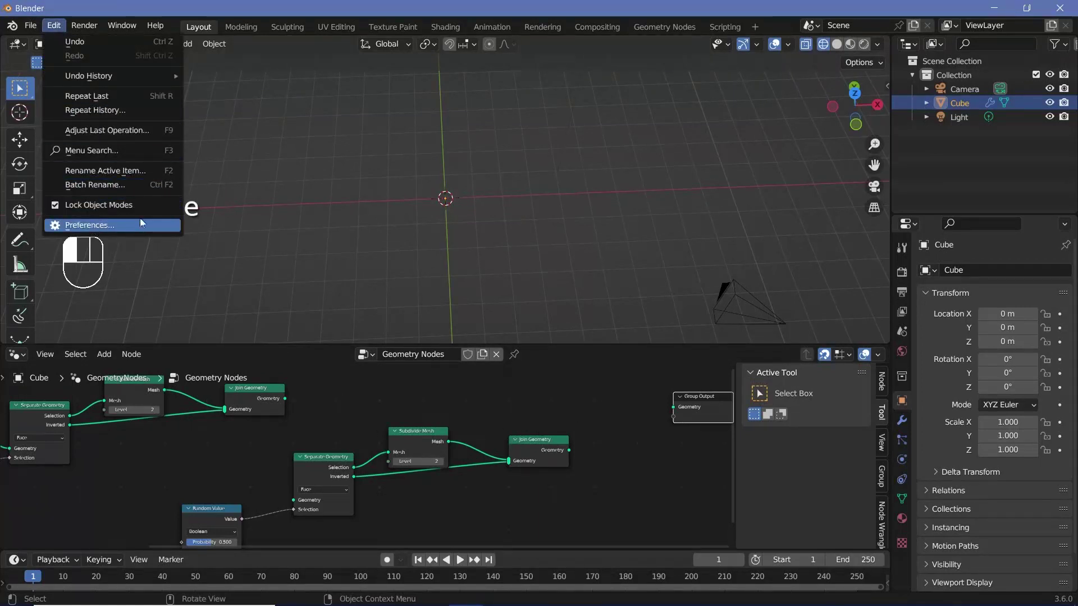
pyautogui.click(389, 237)
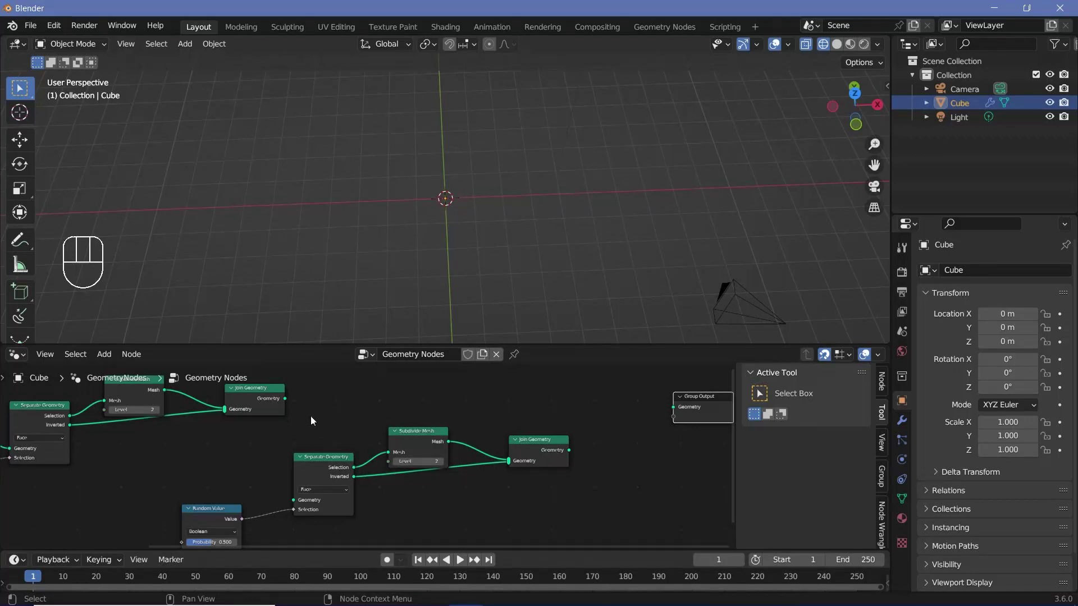
# Connect the first Join Geometry output to the Geometry input of the duplicated Separate Geometry node
pyautogui.keyDown('alt'); pyautogui.moveTo(286, 418); pyautogui.dragTo(346, 456, button='right'); pyautogui.keyUp('alt')
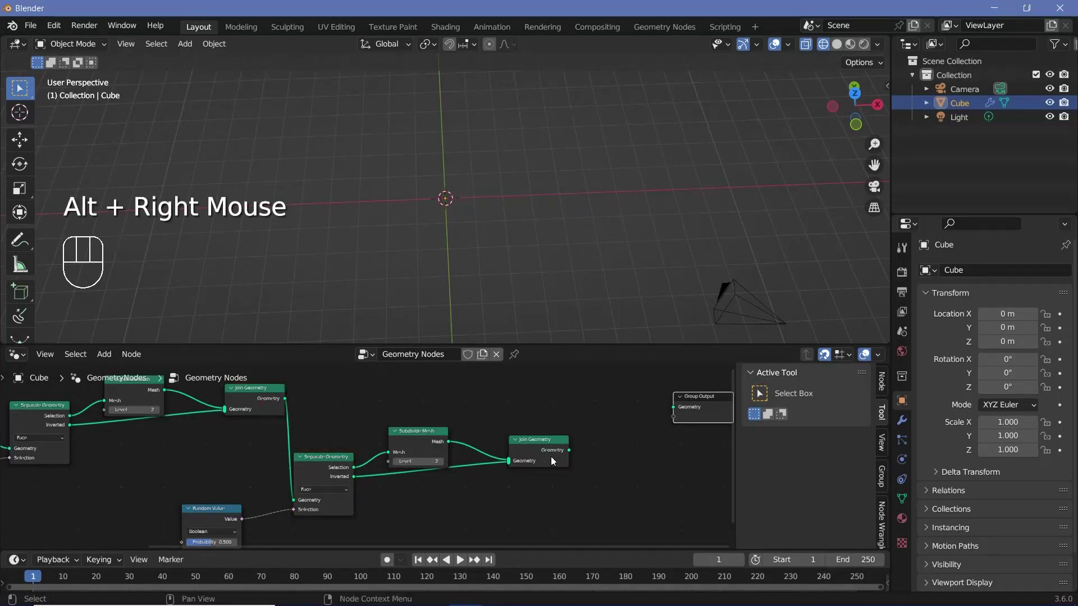
# Connect the last Join Geometry node to Group Output and move the second-stage Separate Geometry, Subdivide Mesh and Join Geometry nodes up
pyautogui.keyDown('alt'); pyautogui.moveTo(551, 457); pyautogui.dragTo(696, 410, button='right'); pyautogui.keyUp('alt')
pyautogui.moveTo(333, 436); pyautogui.dragTo(573, 474)
pyautogui.moveTo(418, 443); pyautogui.dragTo(435, 378)
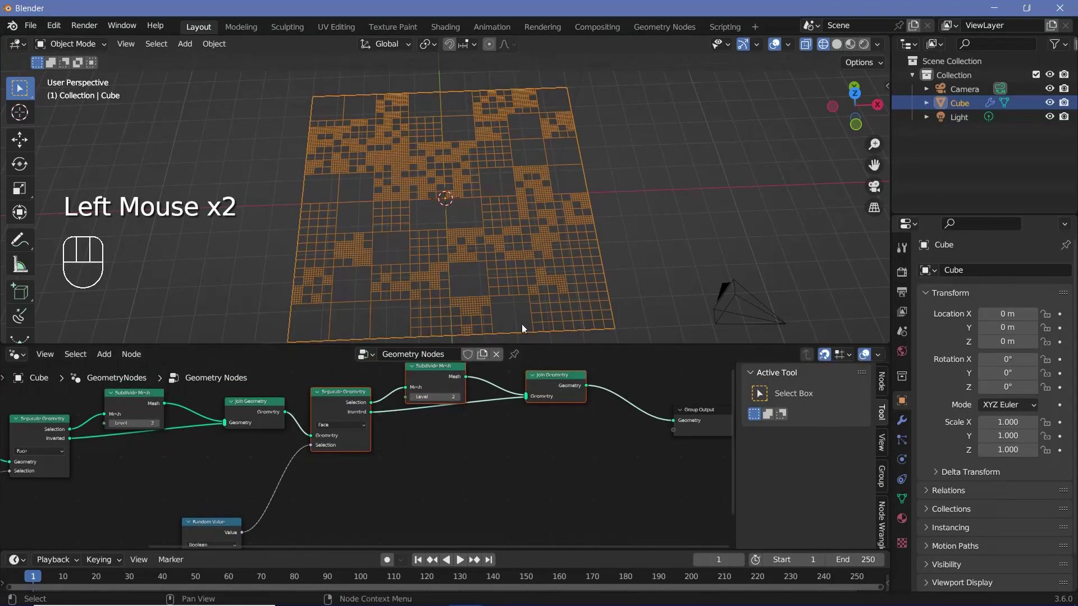
# Set the Level of the last Subdivide Mesh node to 1
pyautogui.scroll(5, 482, 240)
pyautogui.keyDown('shift'); pyautogui.moveTo(515, 287); pyautogui.dragTo(487, 276, button='middle'); pyautogui.keyUp('shift')
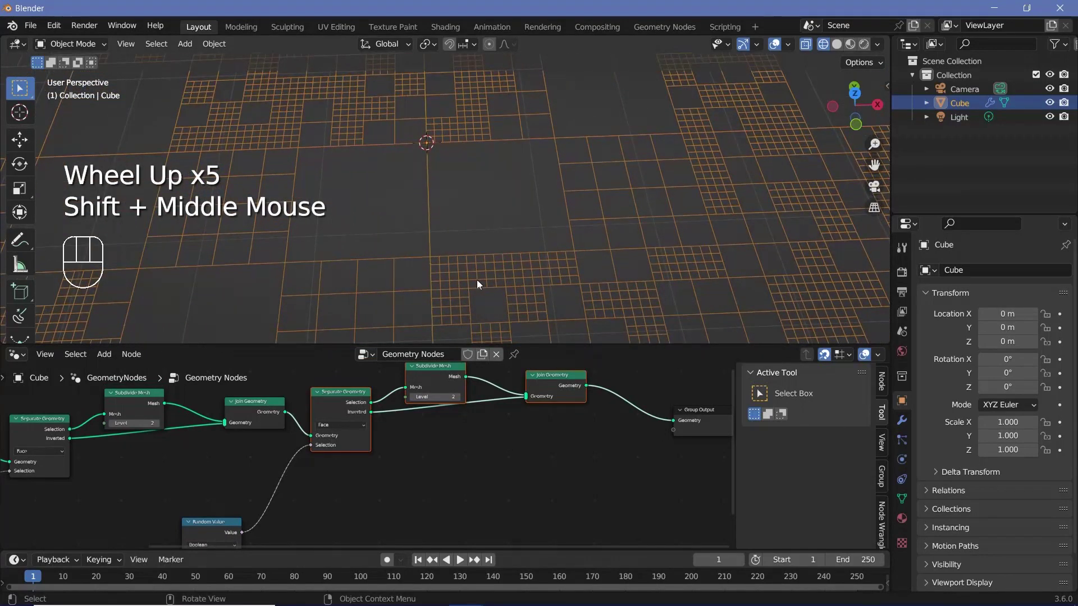
pyautogui.scroll(-2, 476, 279)
pyautogui.moveTo(439, 386); pyautogui.dragTo(426, 474, button='middle')
pyautogui.scroll(1, 425, 474)
pyautogui.click(417, 456)
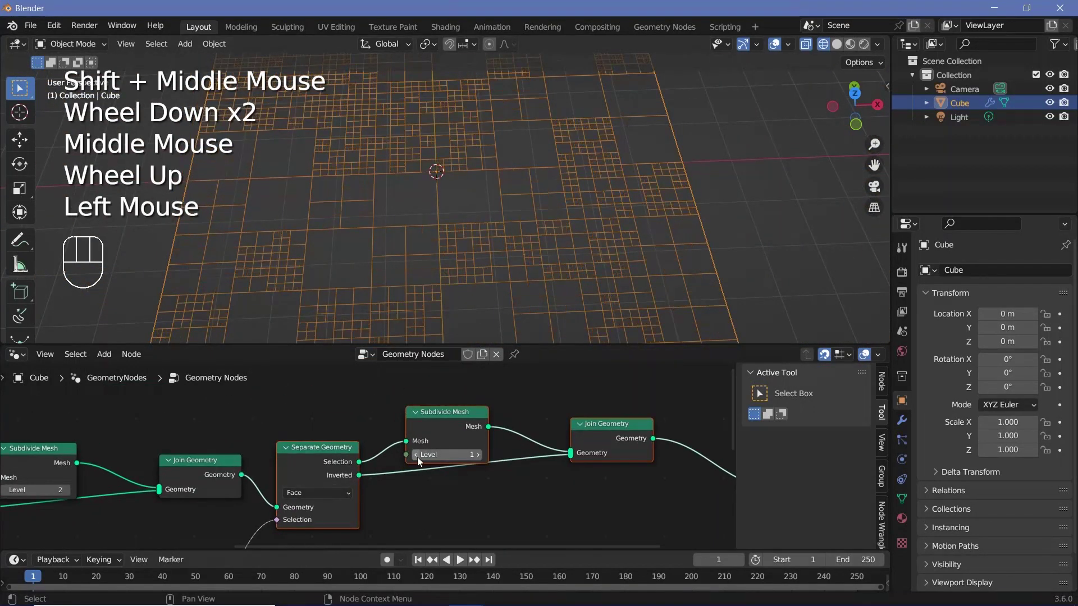
# Move the duplicated Random Value node closer to its Separate Geometry node and switch the viewport to solid shading
pyautogui.moveTo(505, 444); pyautogui.dragTo(432, 487, button='middle')
pyautogui.scroll(-2, 580, 426)
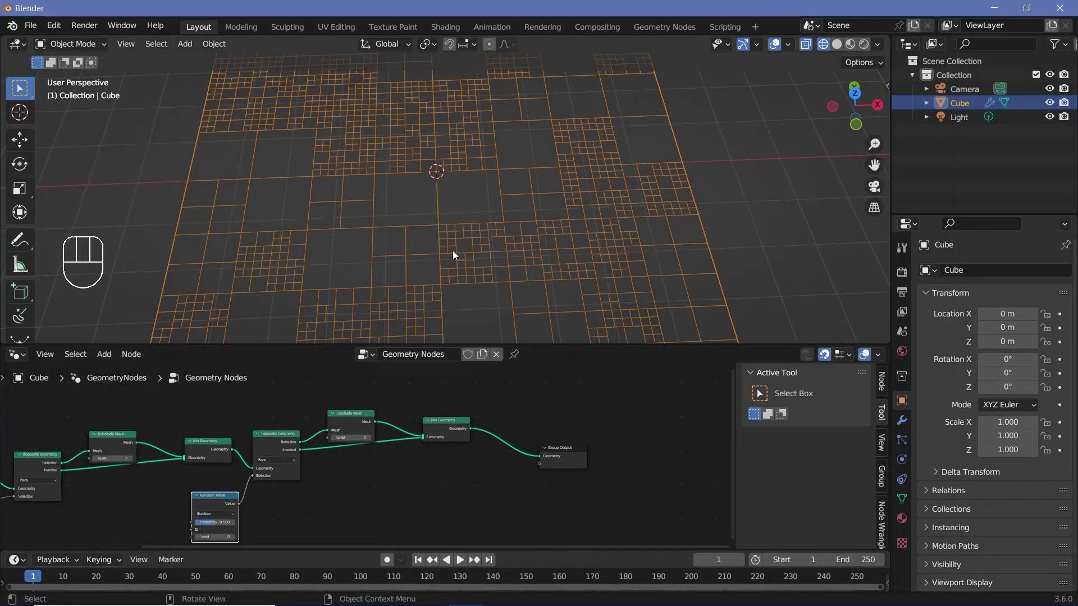
pyautogui.moveTo(454, 253); pyautogui.dragTo(370, 242, button='middle')
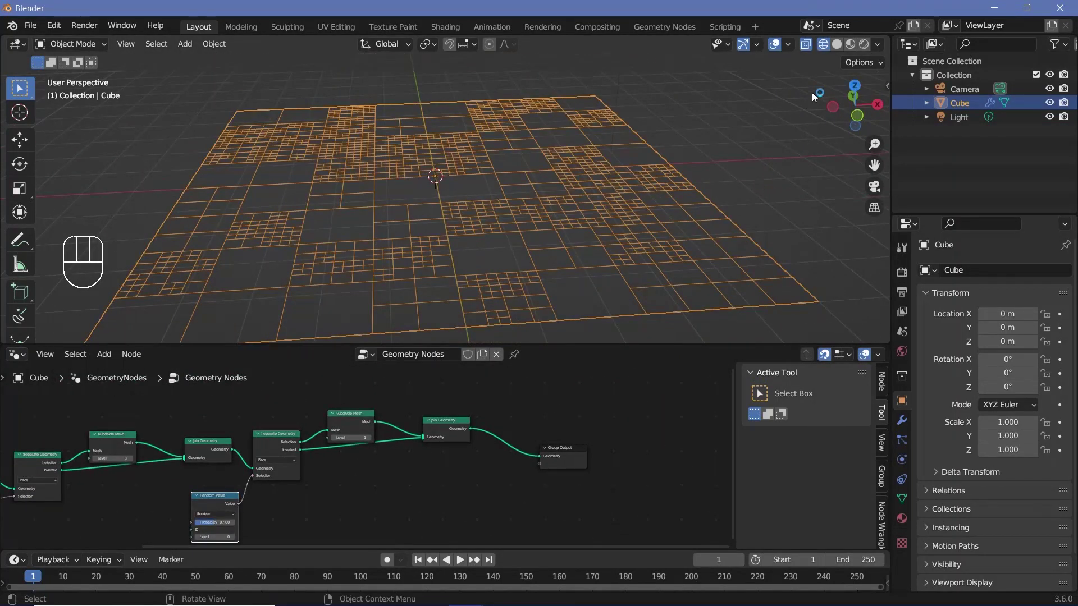
pyautogui.click(836, 44)
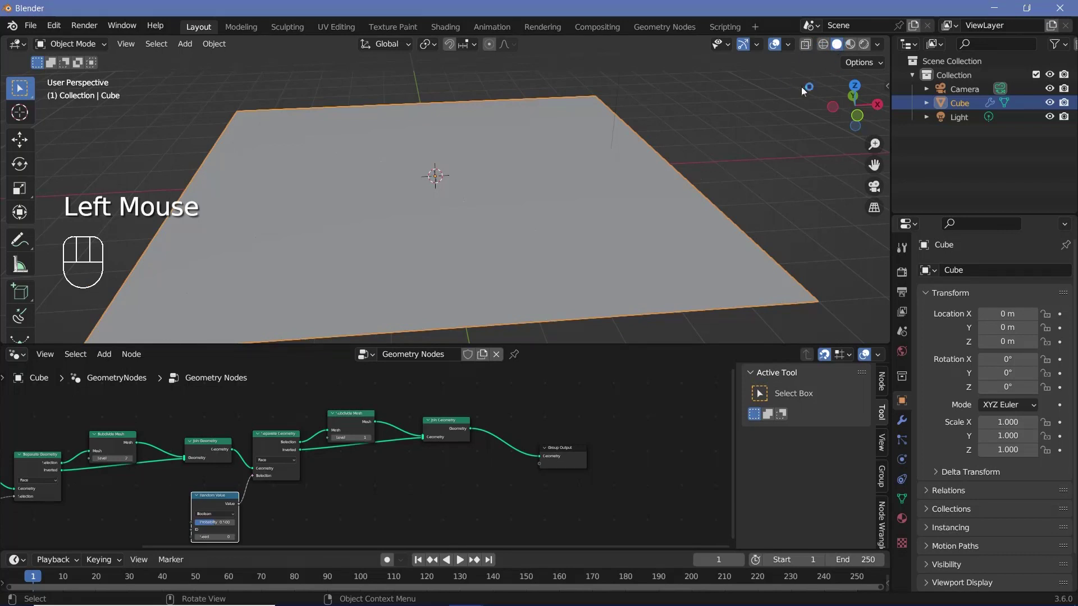
# Insert an Extrude Mesh node between the last Join Geometry and Group Output, moving Group Output away to make room
pyautogui.moveTo(337, 471); pyautogui.dragTo(368, 483, button='middle')
pyautogui.scroll(2, 369, 483)
pyautogui.hotkey('shift', 'a')
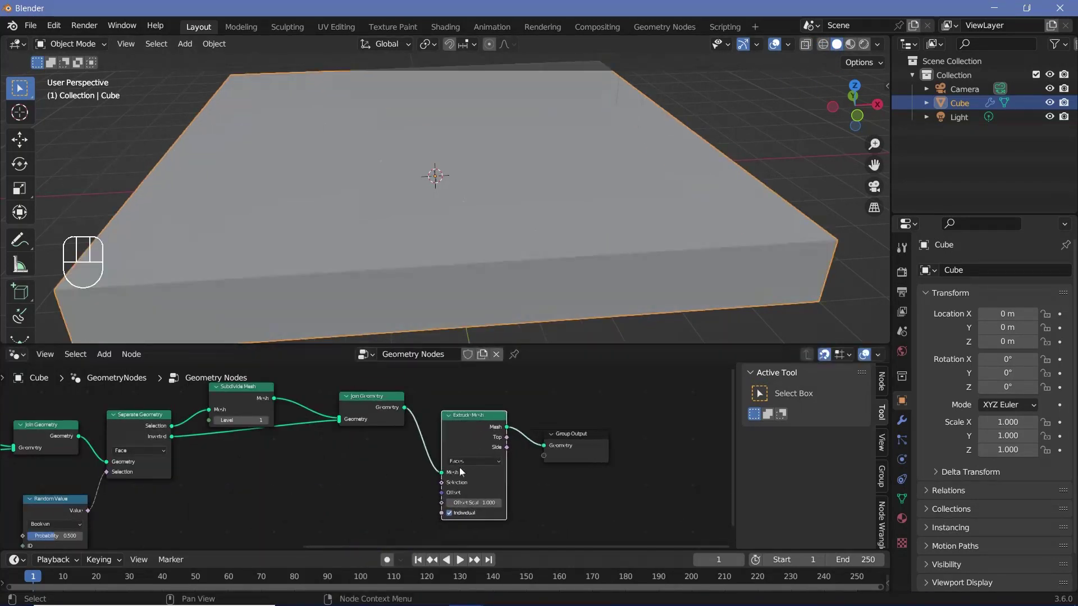
pyautogui.click(459, 467)
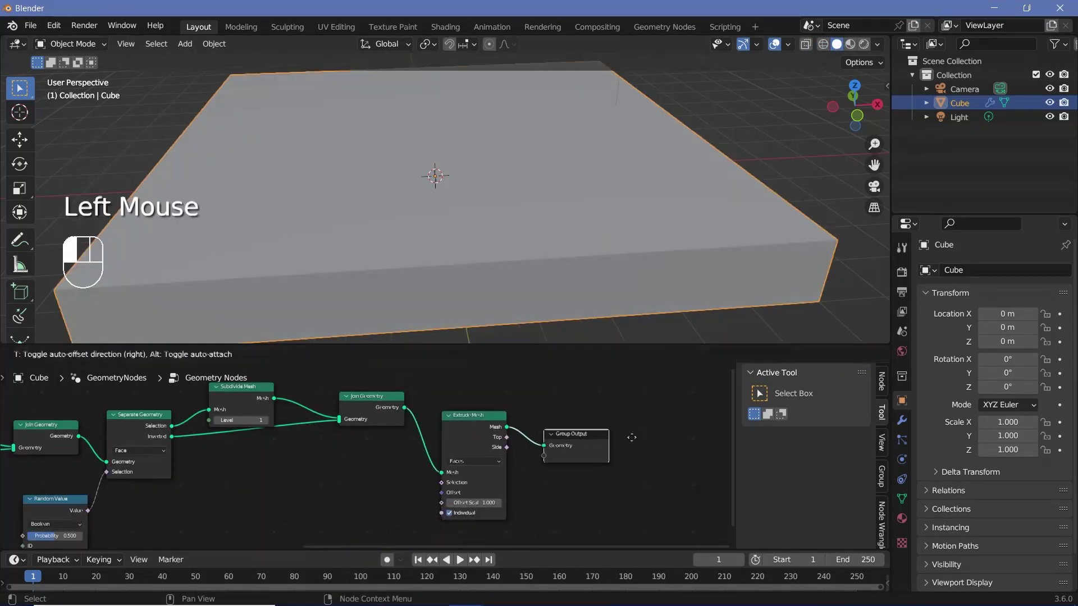
pyautogui.click(631, 437)
# Add a Noise Texture node in the free space between the last Random Value and Extrude Mesh nodes
pyautogui.scroll(2, 459, 506)
pyautogui.moveTo(459, 506); pyautogui.dragTo(389, 476, button='middle')
pyautogui.scroll(2, 389, 476)
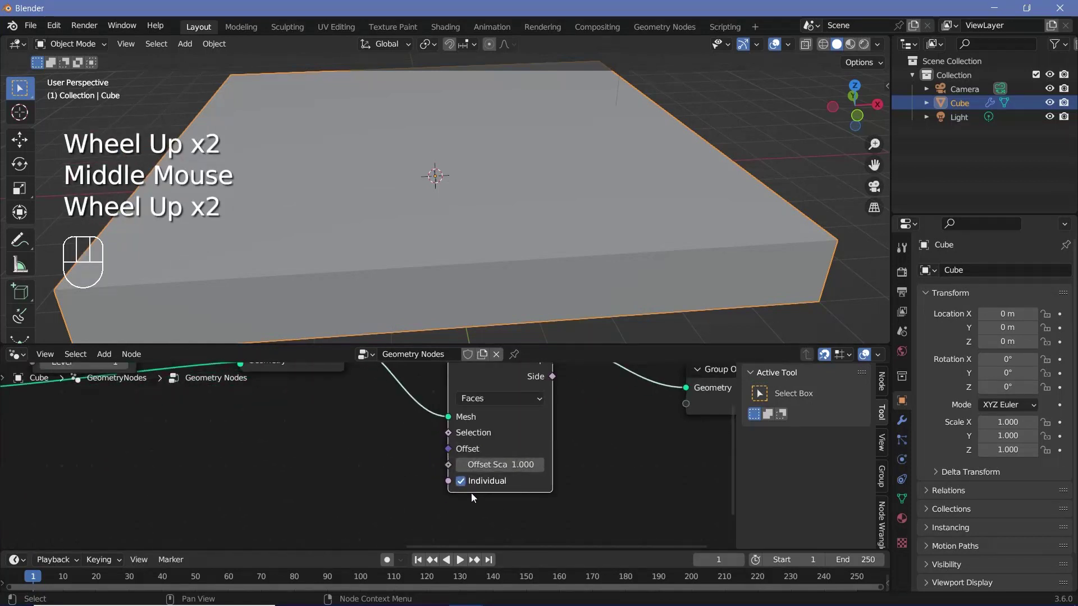
pyautogui.scroll(-2, 354, 475)
pyautogui.moveTo(354, 475); pyautogui.dragTo(497, 433, button='middle')
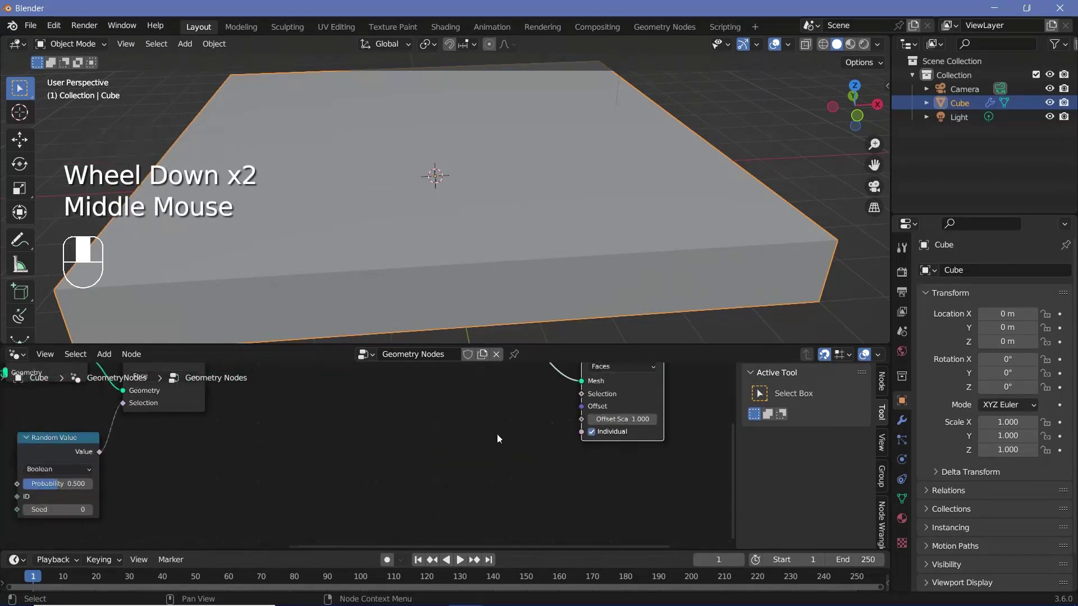
pyautogui.scroll(-2, 473, 442)
pyautogui.hotkey('shift', 'a')
pyautogui.click(446, 327)
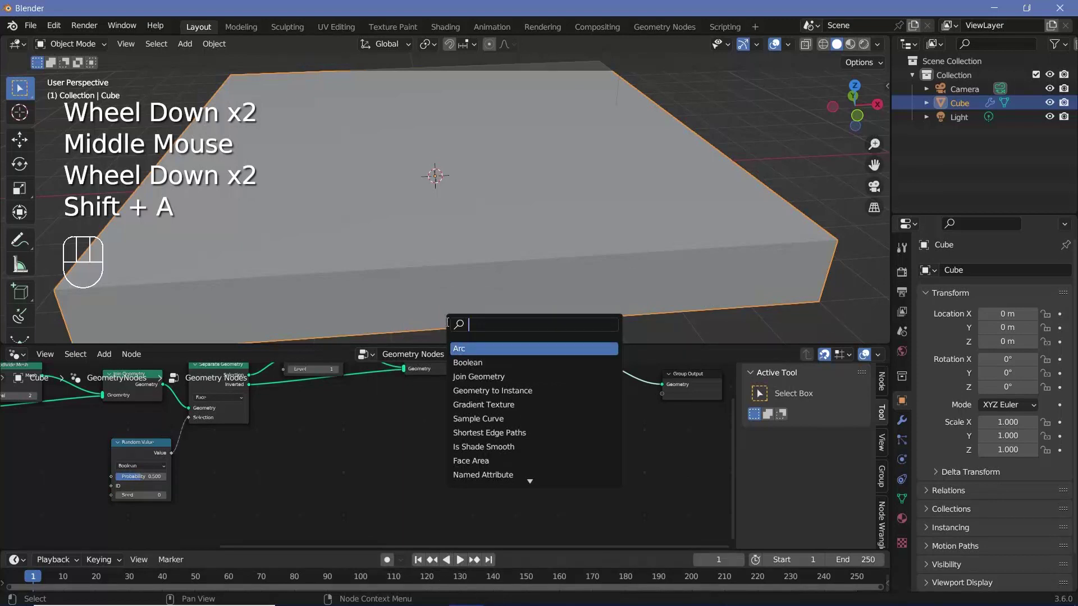
pyautogui.write('noise')
pyautogui.press('Return')
pyautogui.scroll(3, 349, 473)
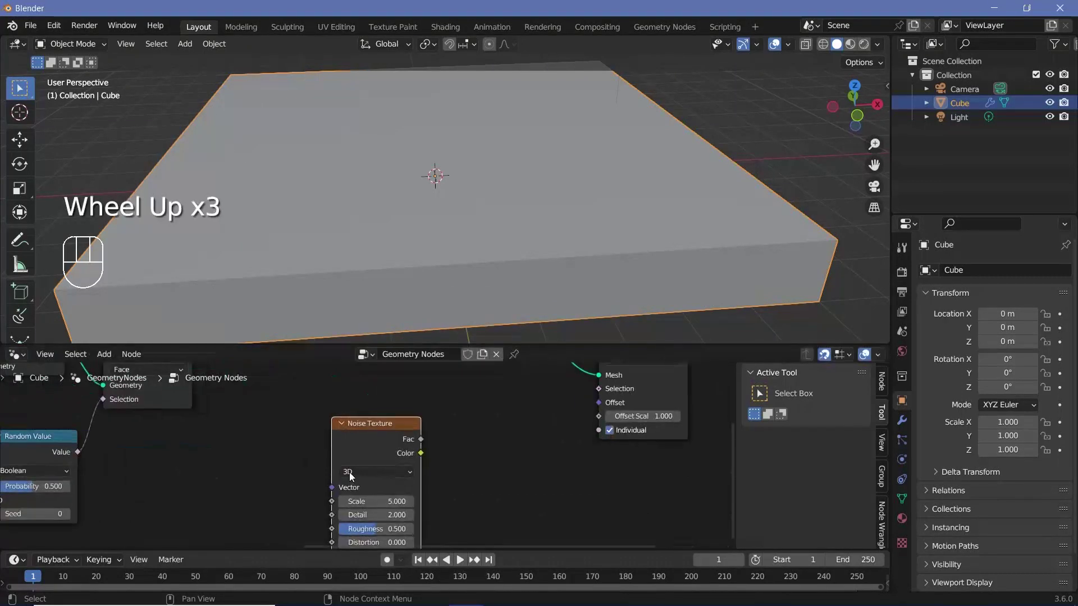
# Set the Noise Texture to 4D with a W value of 4.7
pyautogui.click(348, 473)
pyautogui.click(364, 473)
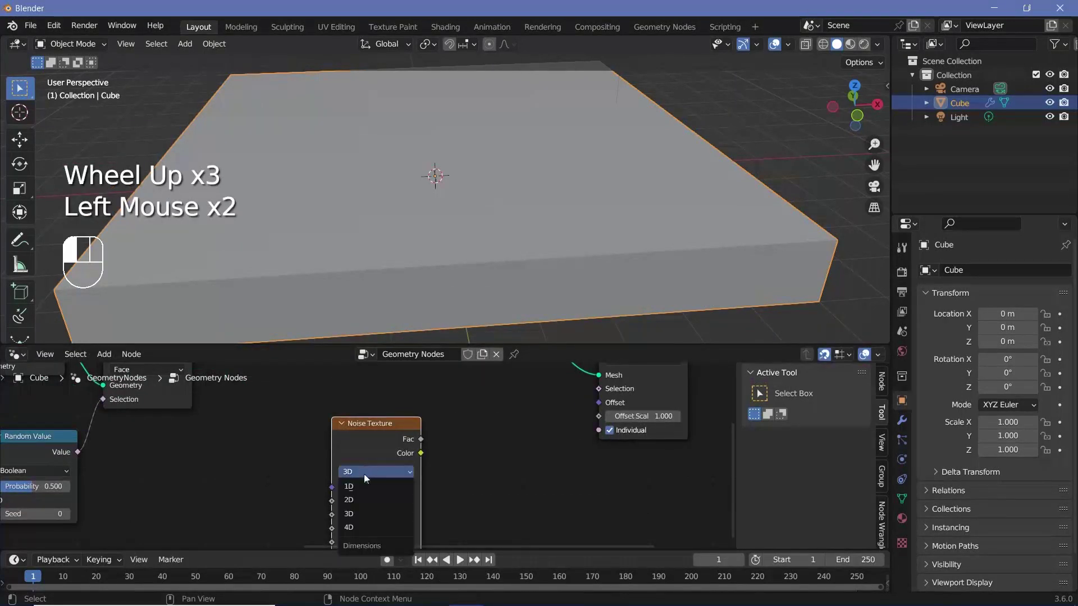
pyautogui.click(353, 527)
pyautogui.moveTo(376, 501); pyautogui.dragTo(430, 451)
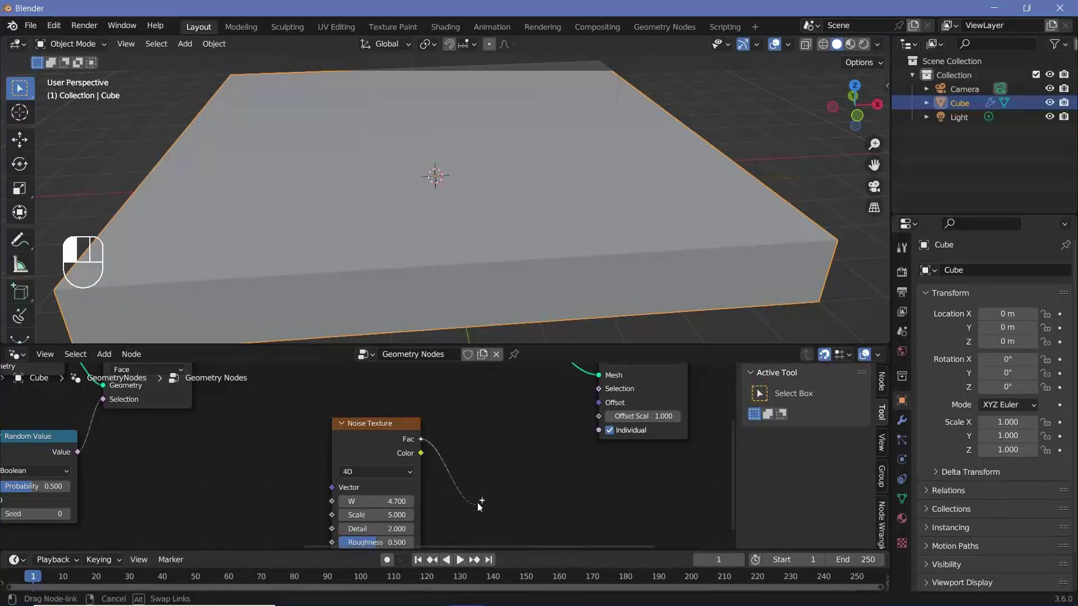
# Add a Wave Texture fed by the Noise Texture's Fac and connect its Fac output to Extrude Mesh's Offset Scale
pyautogui.moveTo(462, 483); pyautogui.dragTo(465, 478)
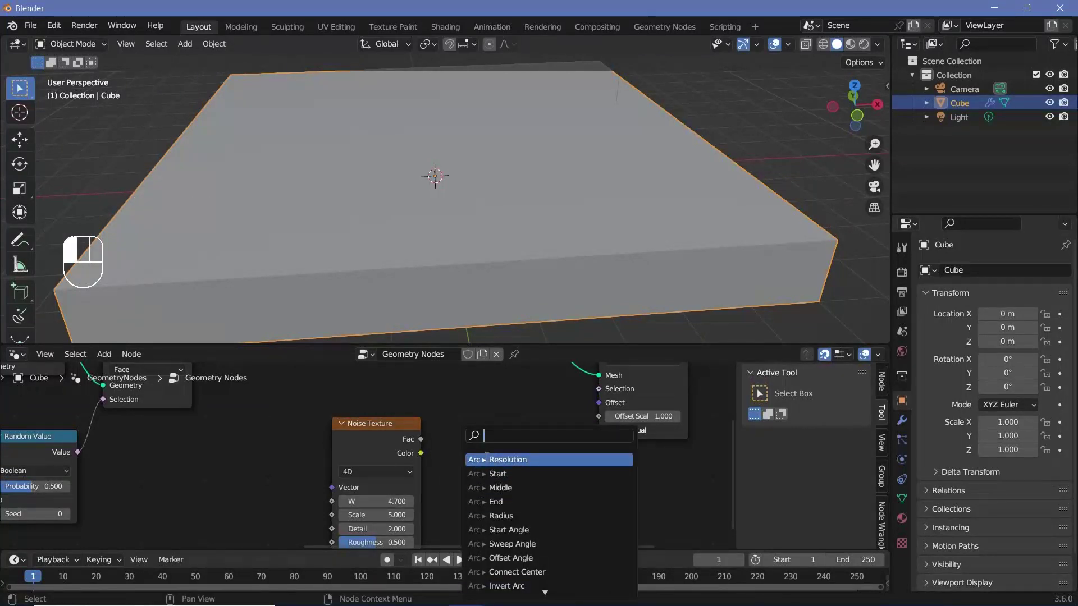
pyautogui.write('wave')
pyautogui.press('Return')
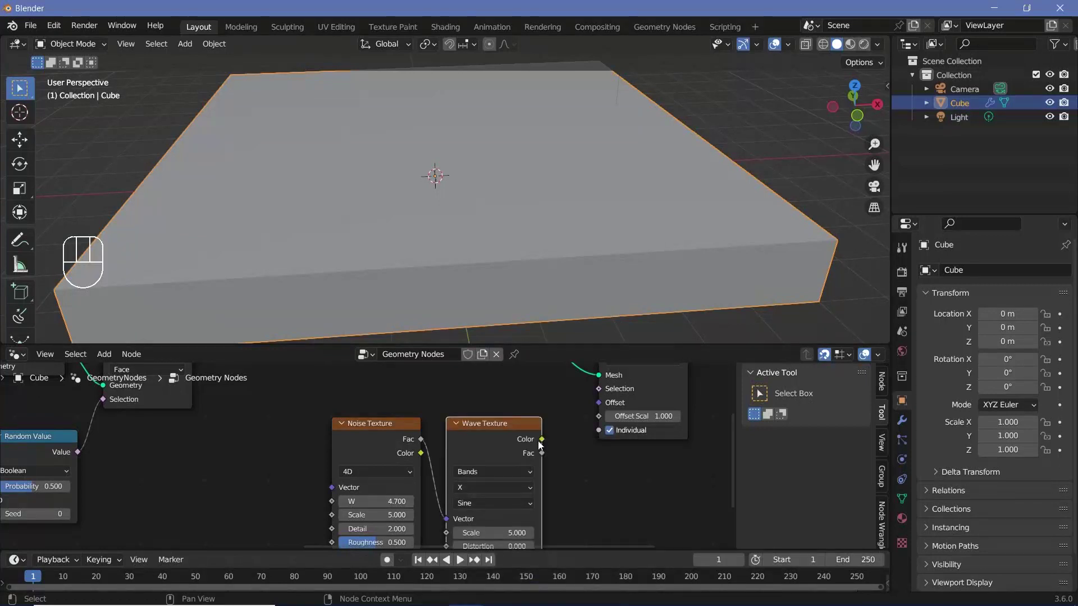
pyautogui.moveTo(542, 452); pyautogui.dragTo(600, 419)
pyautogui.scroll(-2, 420, 448)
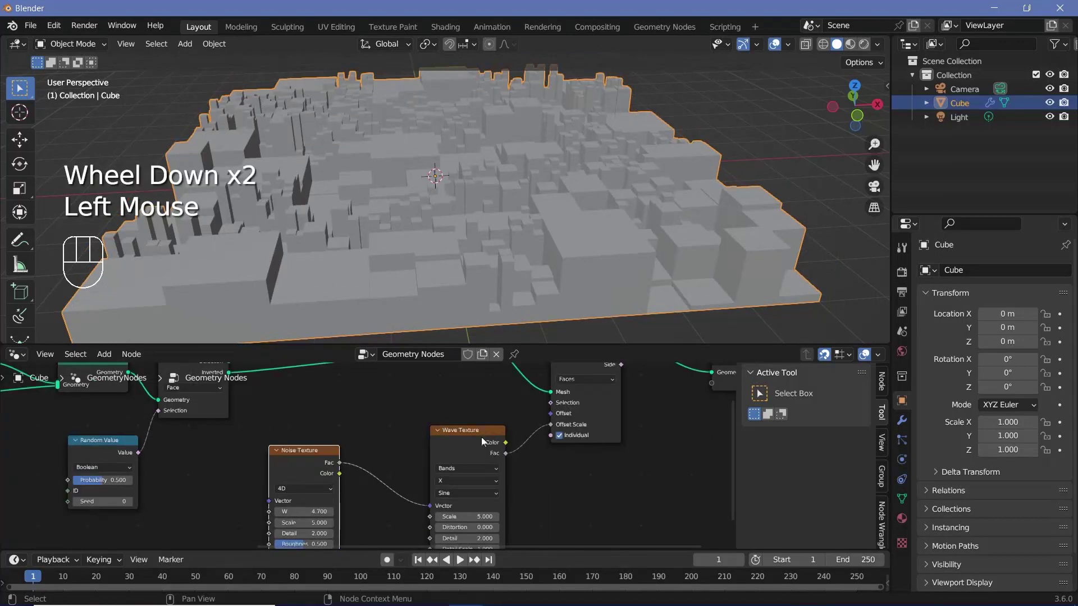
pyautogui.moveTo(480, 437); pyautogui.dragTo(473, 484)
# Try out different Phase Offset values on the Wave Texture node
pyautogui.scroll(1, 469, 445)
pyautogui.moveTo(472, 485); pyautogui.dragTo(466, 392, button='middle')
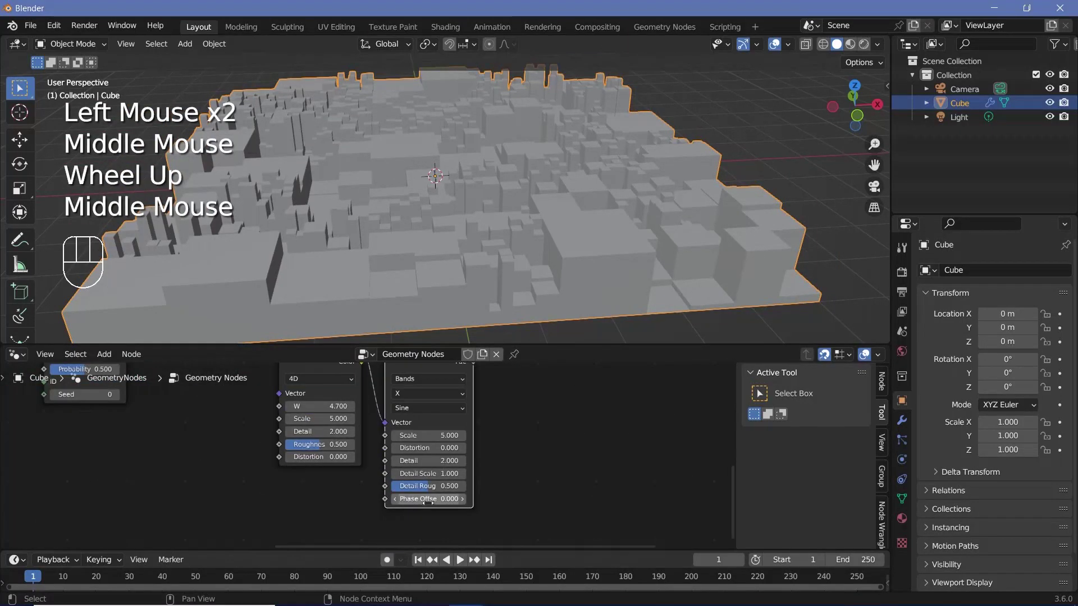
pyautogui.moveTo(429, 499); pyautogui.dragTo(493, 499)
pyautogui.click(428, 499)
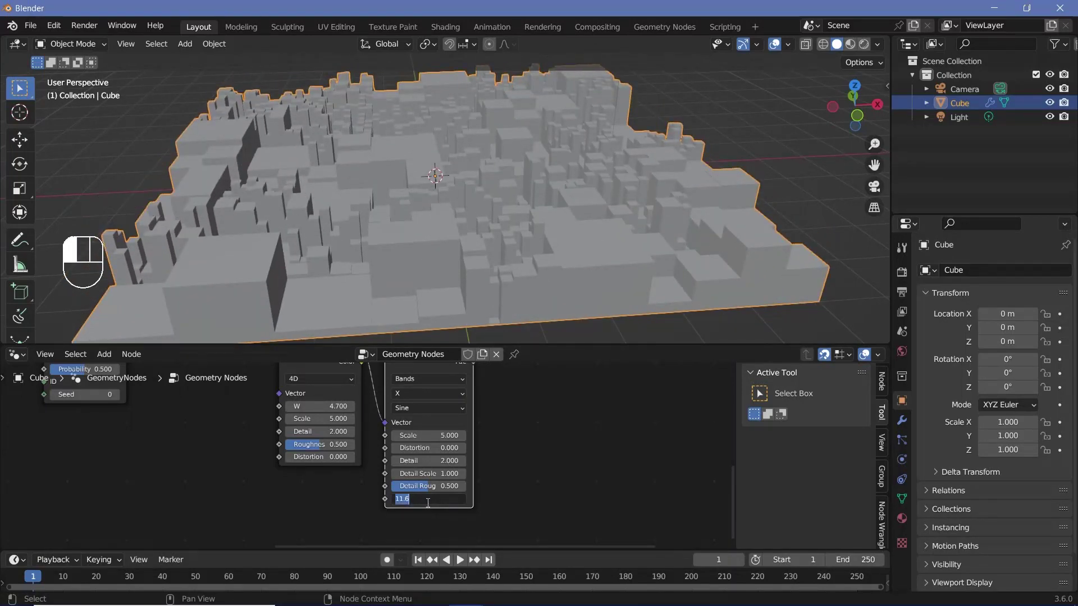
# Insert a Math node set to Multiply between the Wave Texture's Fac output and Extrude Mesh's Offset Scale
pyautogui.moveTo(421, 303); pyautogui.dragTo(334, 278, button='middle')
pyautogui.scroll(3, 420, 252)
pyautogui.moveTo(419, 251); pyautogui.dragTo(498, 209, button='middle')
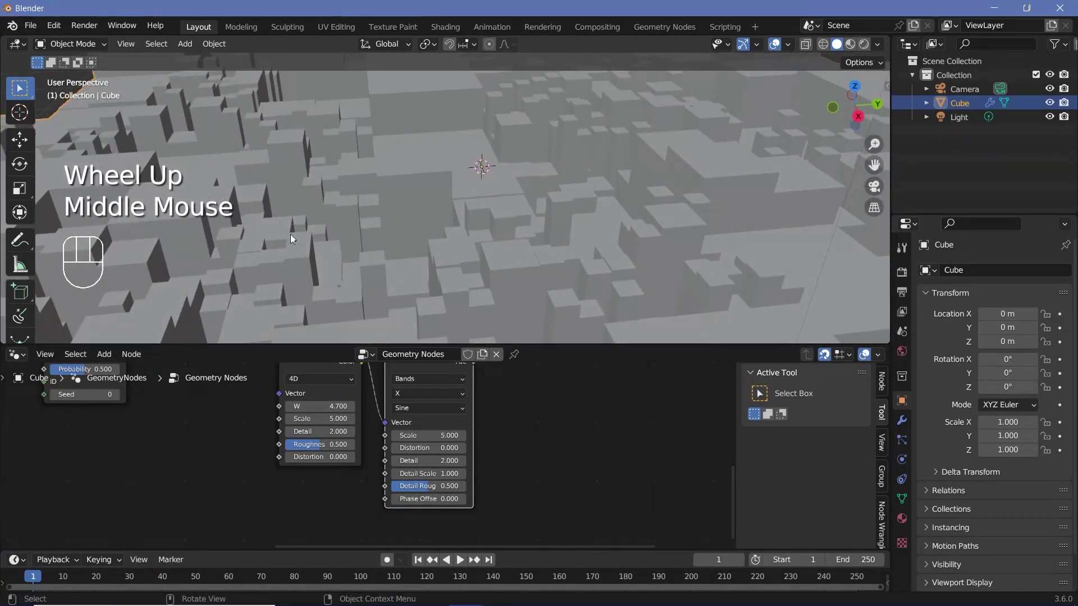
pyautogui.moveTo(415, 244); pyautogui.dragTo(458, 160, button='middle')
pyautogui.scroll(-2, 418, 221)
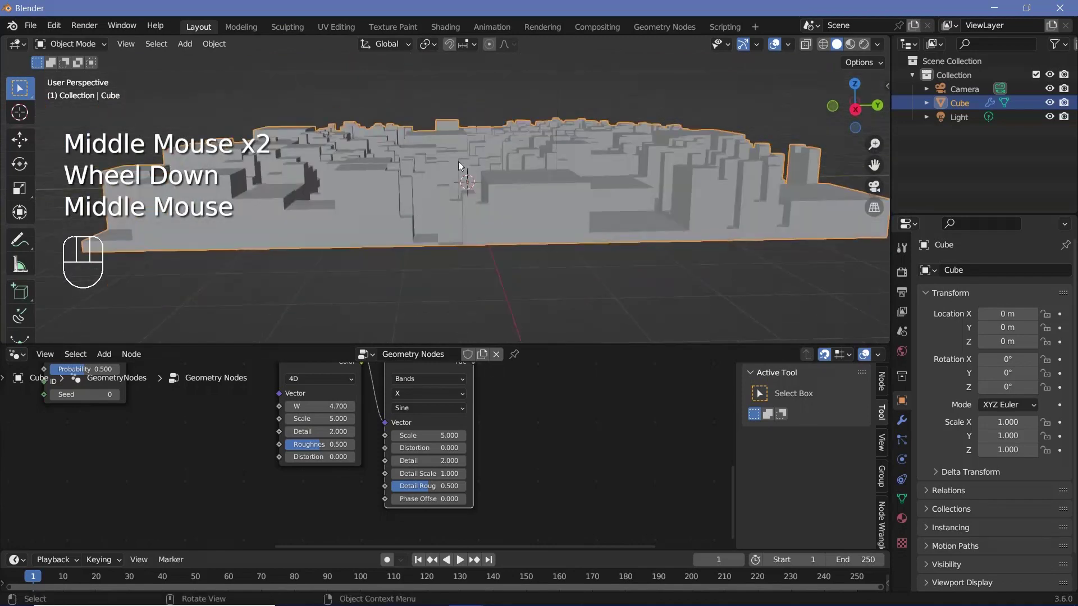
pyautogui.moveTo(521, 429); pyautogui.dragTo(456, 499, button='middle')
pyautogui.scroll(1, 426, 460)
pyautogui.hotkey('shift', 'a')
pyautogui.write('add')
pyautogui.press('Return')
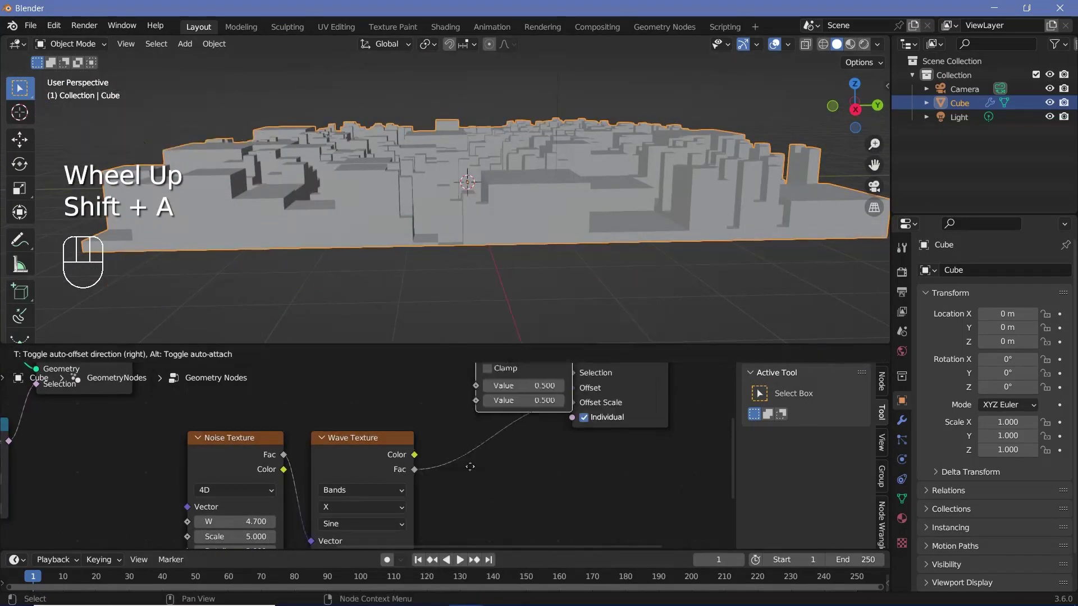
pyautogui.click(513, 483)
pyautogui.click(485, 475)
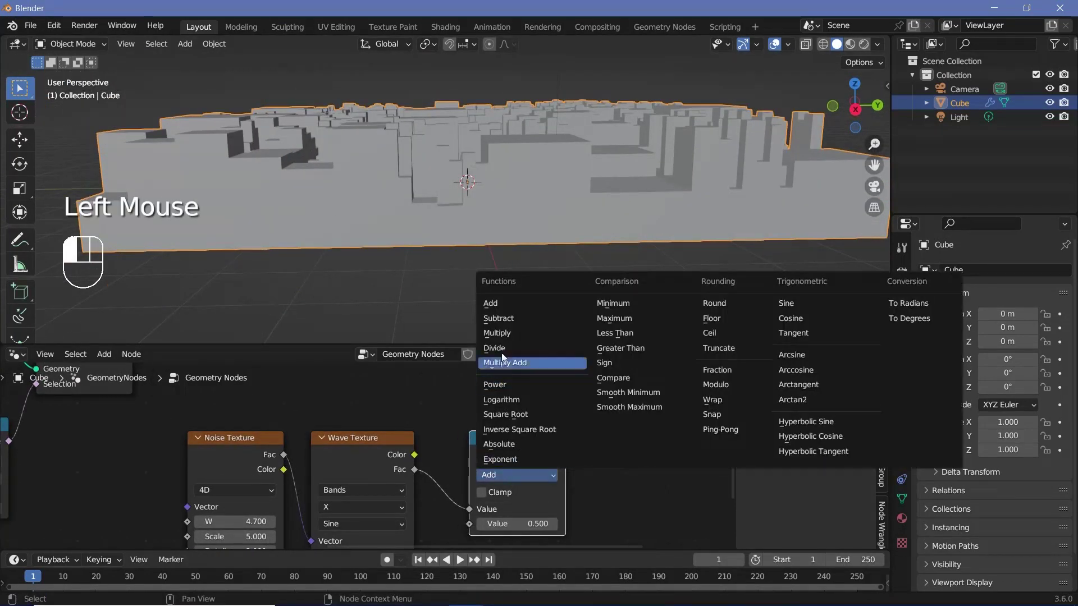
pyautogui.click(457, 267)
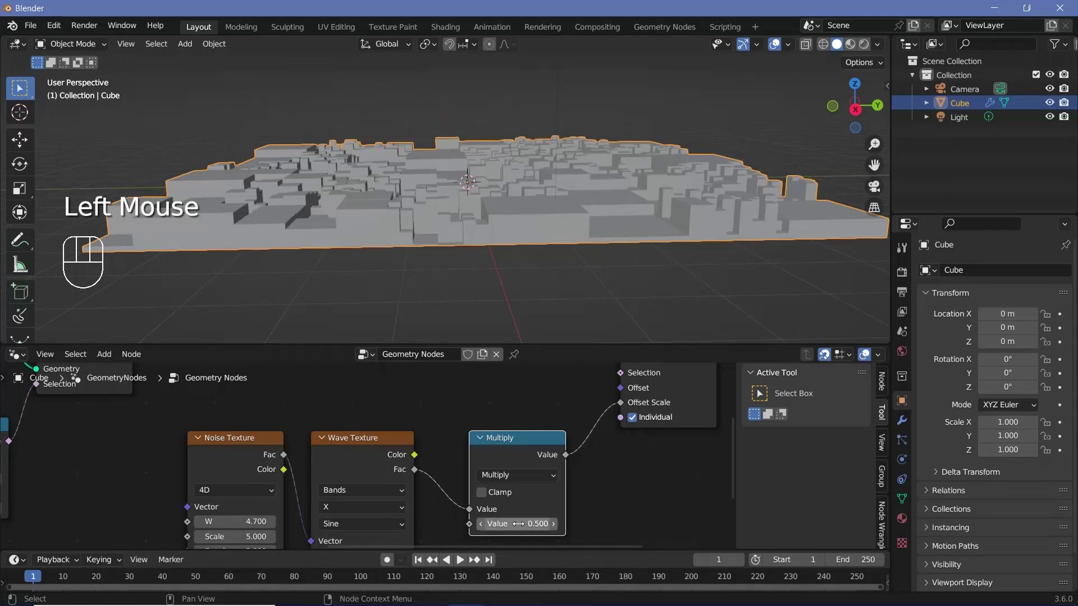
# Try a value of 0.2 in the Multiply node to flatten the extrusion
pyautogui.moveTo(518, 524); pyautogui.dragTo(518, 524)
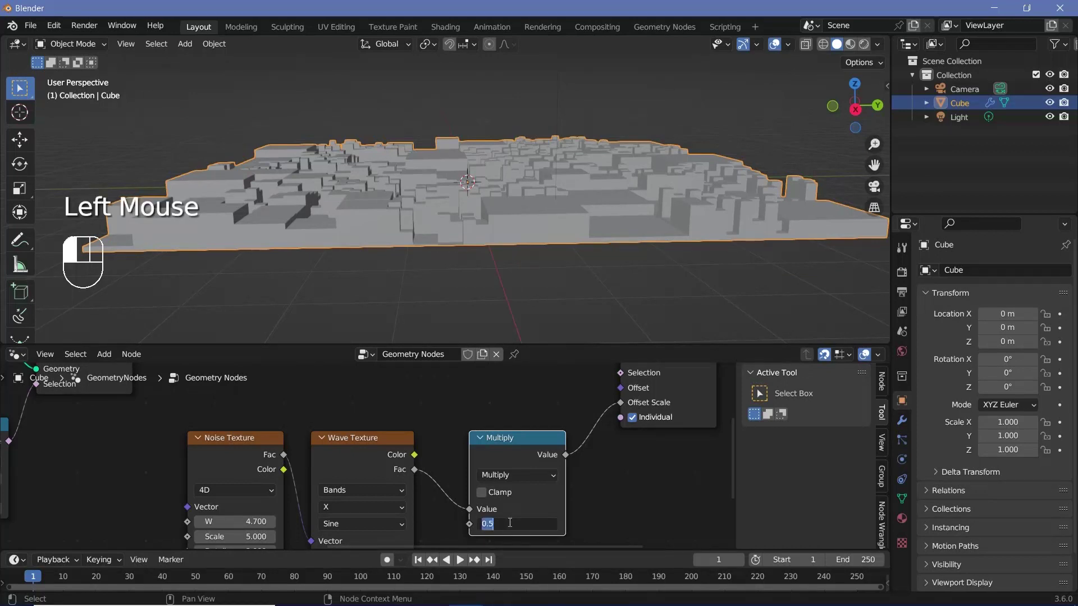
pyautogui.write('0.2')
pyautogui.press('Return')
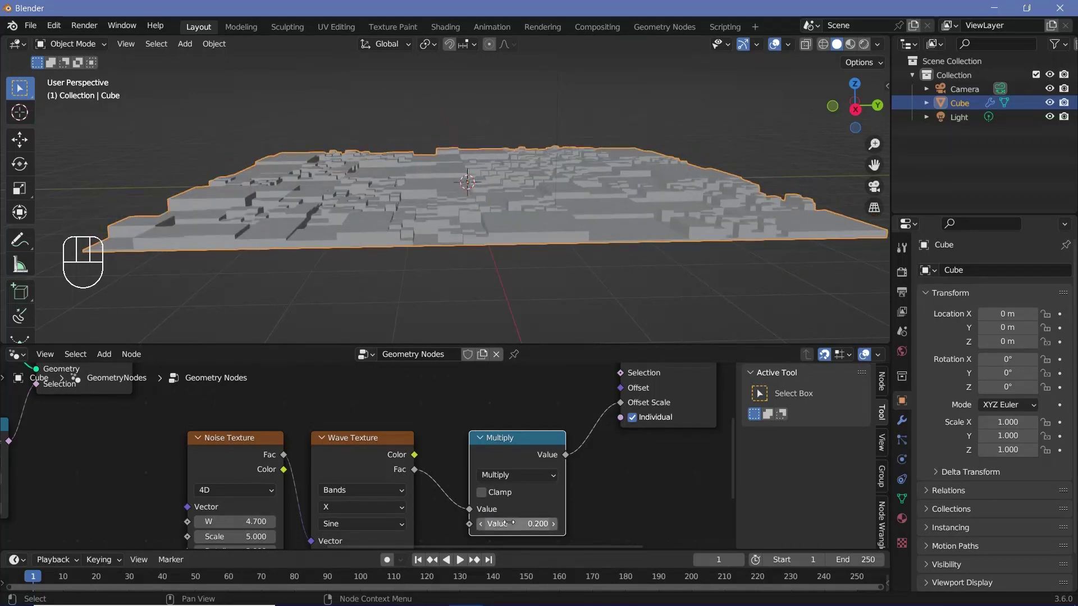
# Try raising the Multiply node's value to 6.6 and inspect the tall extruded blocks
pyautogui.moveTo(508, 522); pyautogui.dragTo(509, 522)
pyautogui.scroll(-2, 526, 252)
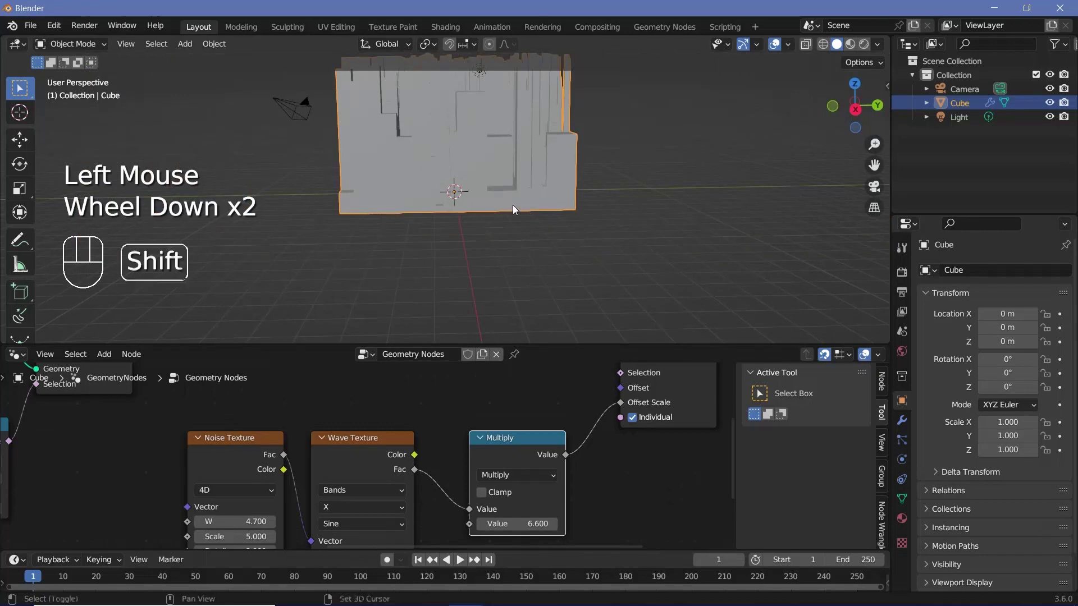
pyautogui.keyDown('shift'); pyautogui.moveTo(513, 204); pyautogui.dragTo(517, 66, button='middle'); pyautogui.keyUp('shift')
pyautogui.scroll(2, 500, 209)
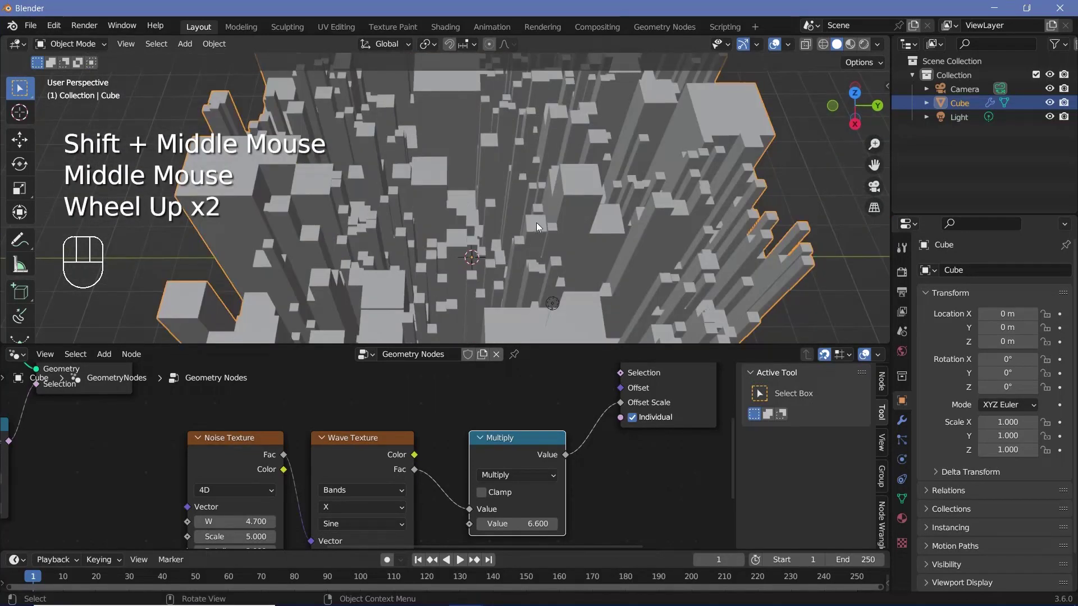
pyautogui.moveTo(536, 222)
pyautogui.mouseDown(button='middle')
pyautogui.moveTo(496, 186)
pyautogui.moveTo(548, 209)
pyautogui.mouseUp(button='middle')
pyautogui.scroll(1, 548, 209)
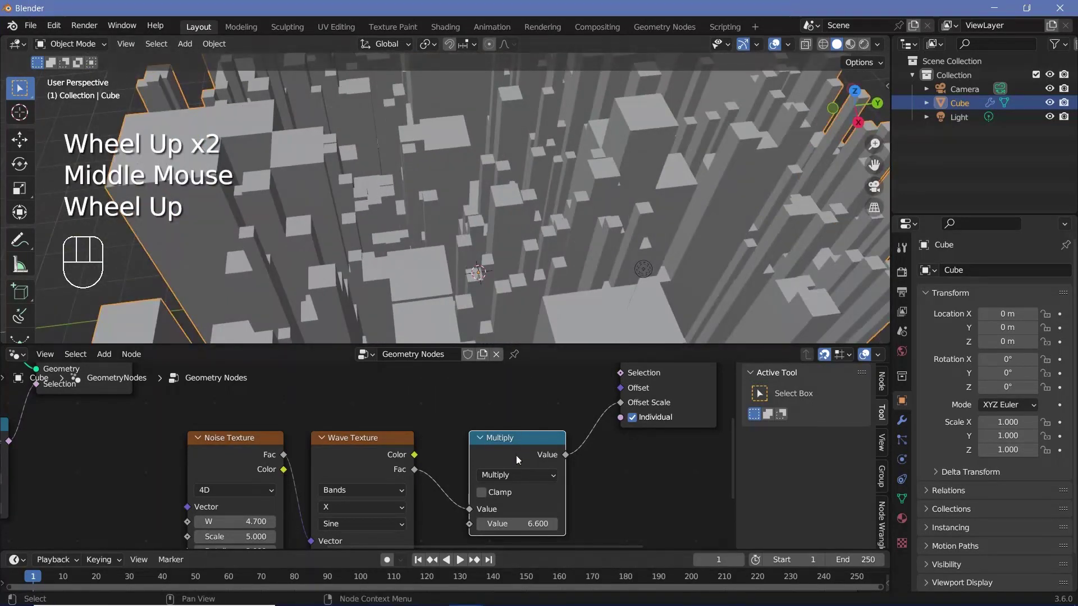
# Set the Multiply node's value to 0.5 and check the extruded heights
pyautogui.moveTo(519, 524); pyautogui.dragTo(488, 524)
pyautogui.scroll(2, 525, 270)
pyautogui.moveTo(525, 314); pyautogui.dragTo(527, 277, button='middle')
pyautogui.scroll(-2, 508, 274)
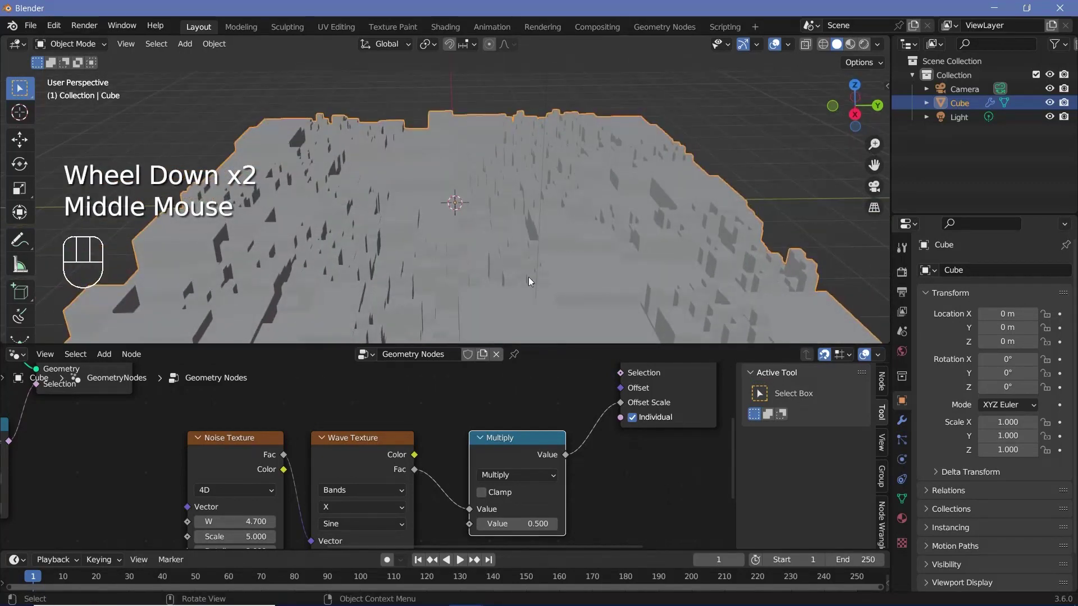
pyautogui.scroll(2, 409, 281)
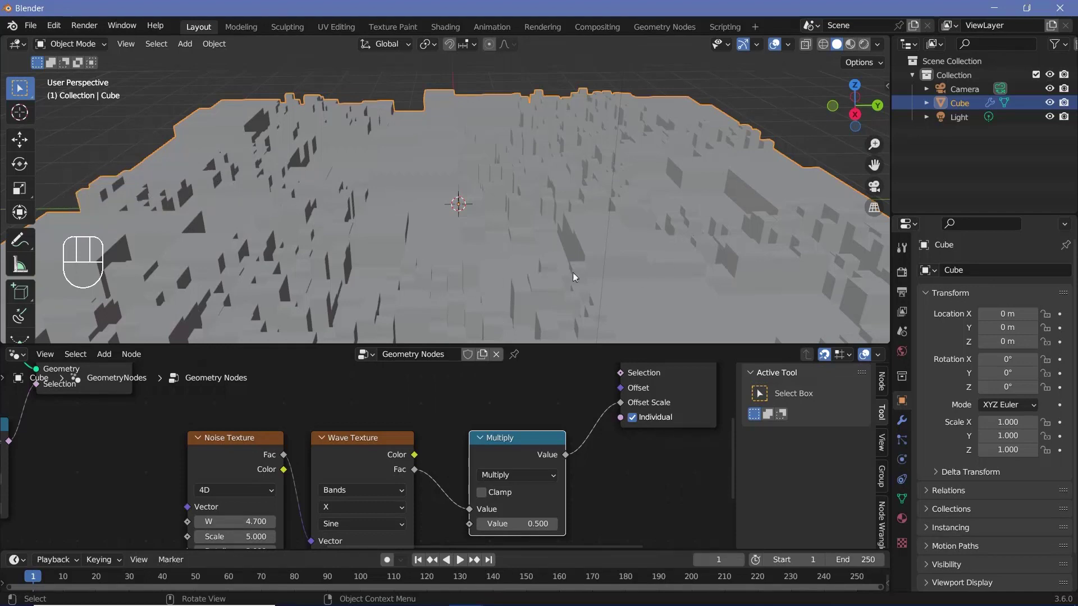
# Move the Group Output node farther from Extrude Mesh to make room for more nodes
pyautogui.scroll(-4, 615, 473)
pyautogui.moveTo(614, 474); pyautogui.dragTo(511, 411, button='middle')
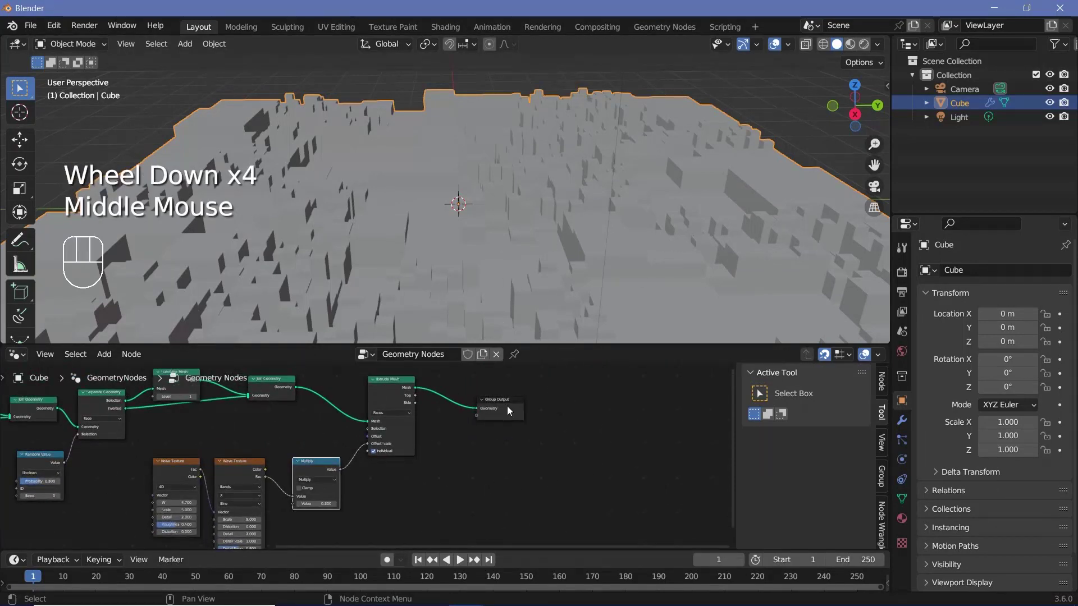
pyautogui.moveTo(511, 411); pyautogui.dragTo(727, 408)
pyautogui.moveTo(727, 408); pyautogui.dragTo(650, 391, button='middle')
# Insert a Join Geometry node on the link between Extrude Mesh and Group Output
pyautogui.scroll(2, 471, 413)
pyautogui.hotkey('shift', 'a')
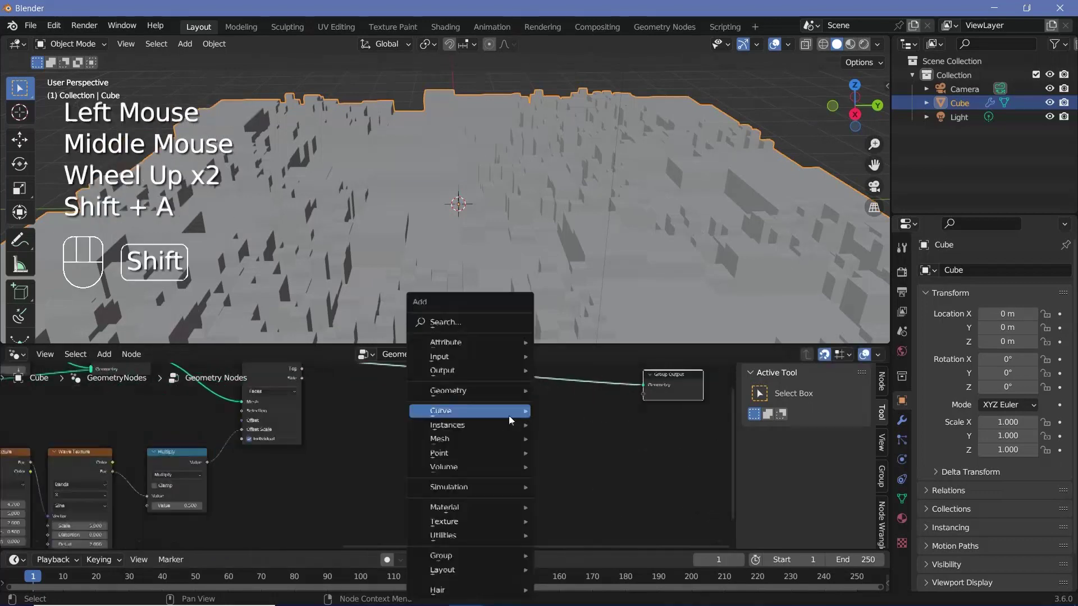
pyautogui.click(490, 321)
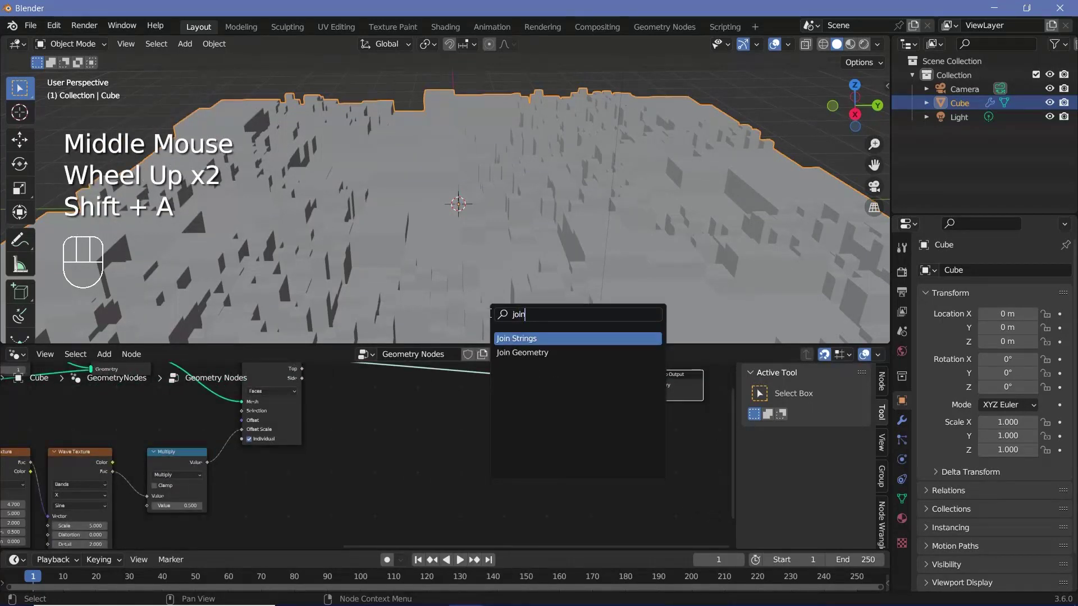
pyautogui.write('join')
pyautogui.press('Down')
pyautogui.press('Return')
pyautogui.click(505, 418)
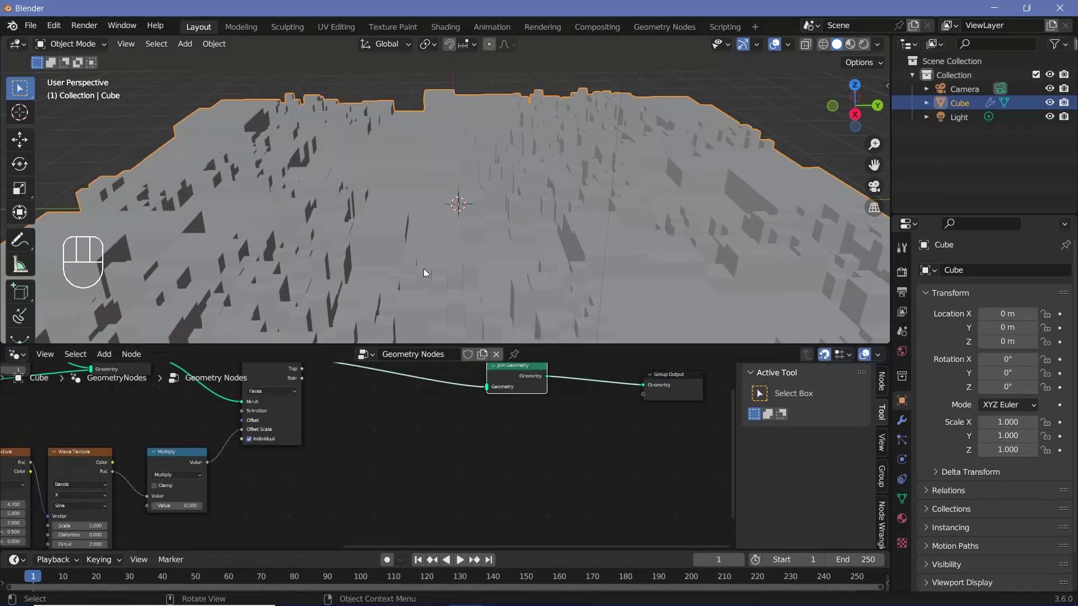
# Branch a second Extrude Mesh node off the output of the Join Geometry node that feeds the first Extrude Mesh
pyautogui.moveTo(279, 370); pyautogui.dragTo(354, 391, button='middle')
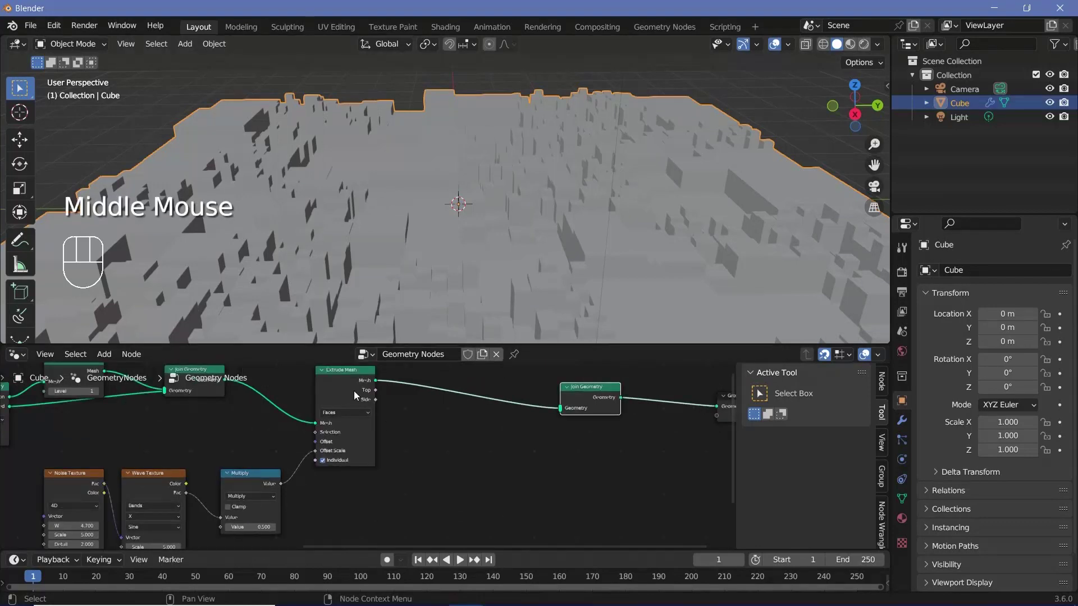
pyautogui.moveTo(353, 390); pyautogui.dragTo(358, 380)
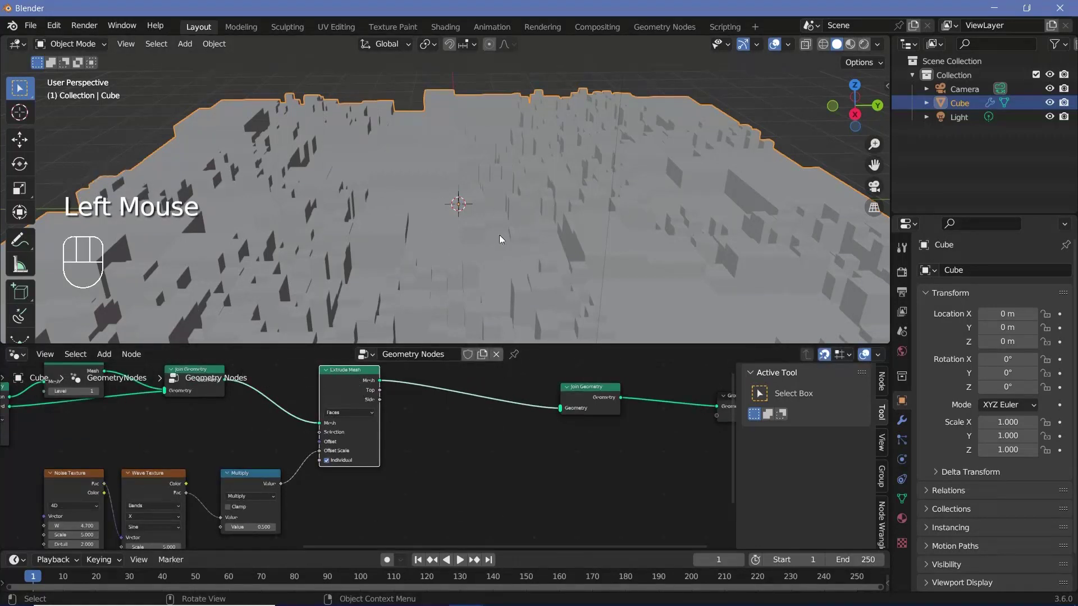
pyautogui.scroll(2, 534, 255)
pyautogui.scroll(-1, 533, 247)
pyautogui.moveTo(214, 393); pyautogui.dragTo(329, 403, button='middle')
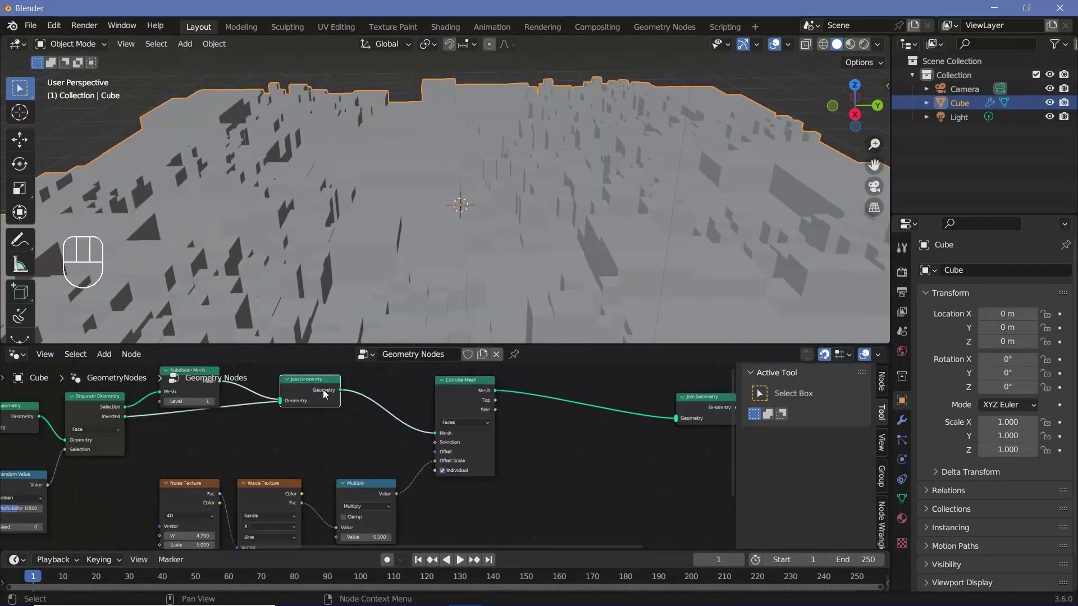
pyautogui.click(329, 403)
pyautogui.moveTo(508, 494); pyautogui.dragTo(490, 471, button='middle')
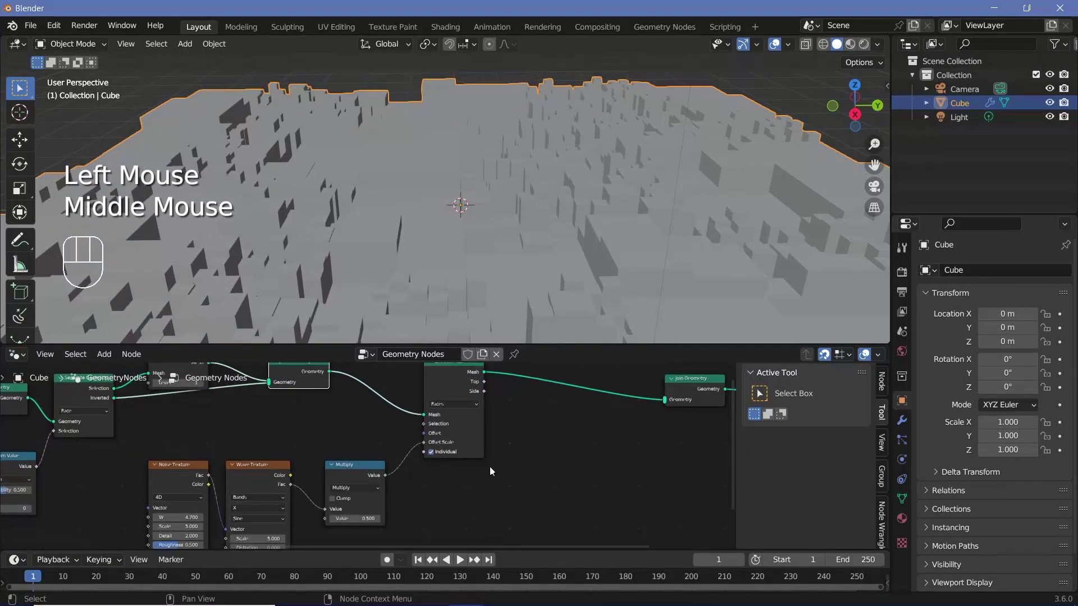
pyautogui.moveTo(330, 374); pyautogui.dragTo(551, 516)
pyautogui.write('extrude')
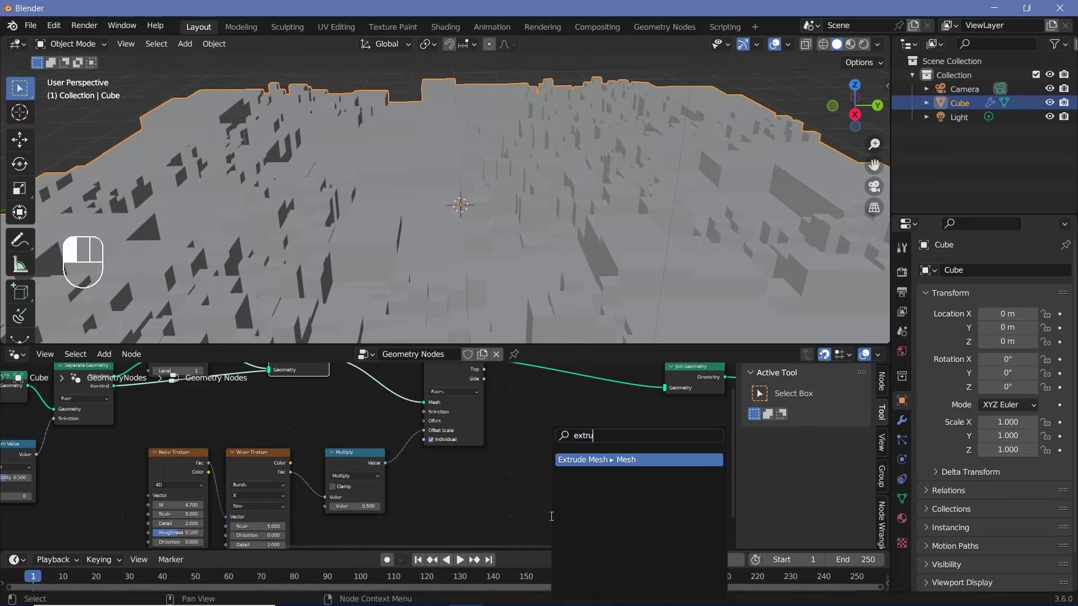
pyautogui.press('Return')
# Set the seed of the second subdivision stage's Random Value node to 147
pyautogui.moveTo(456, 544); pyautogui.dragTo(443, 508, button='middle')
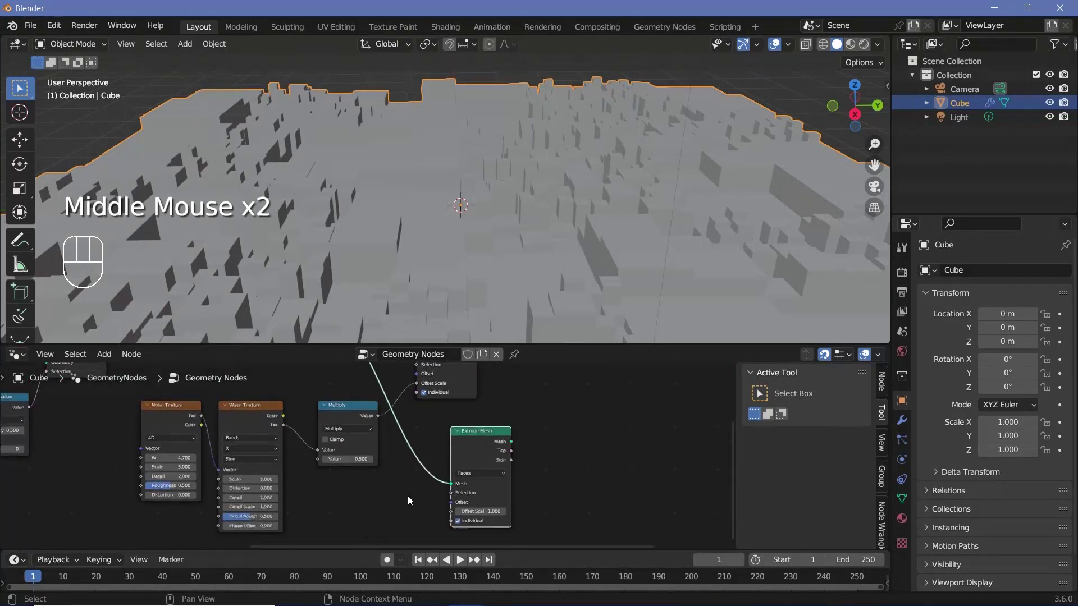
pyautogui.scroll(-2, 444, 508)
pyautogui.moveTo(185, 427); pyautogui.dragTo(419, 489, button='middle')
pyautogui.scroll(2, 172, 394)
pyautogui.click(173, 394)
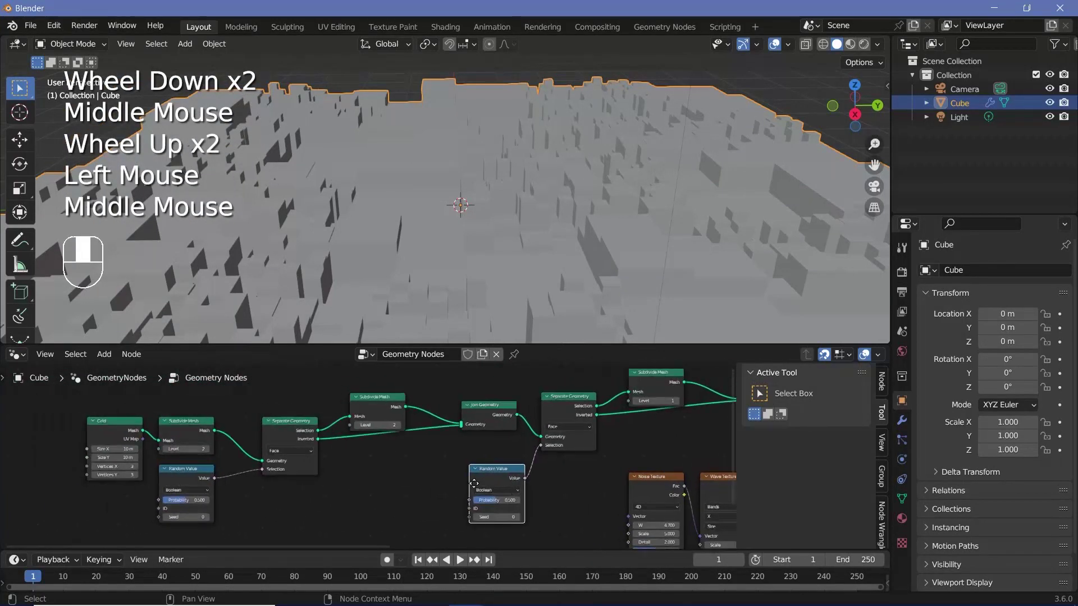
pyautogui.scroll(1, 420, 489)
pyautogui.scroll(2, 419, 488)
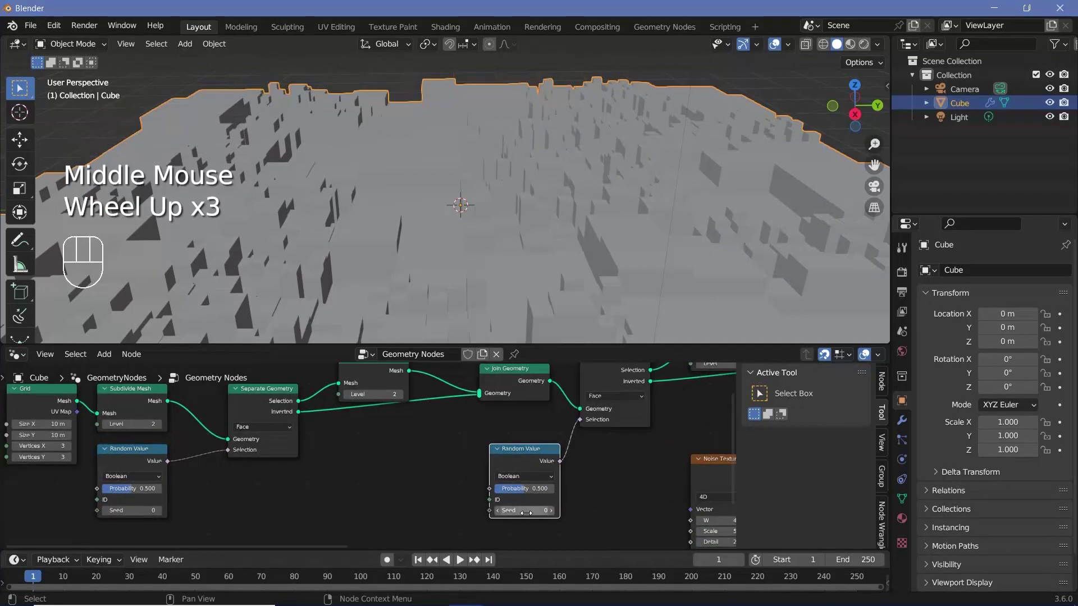
pyautogui.moveTo(524, 510); pyautogui.dragTo(556, 510)
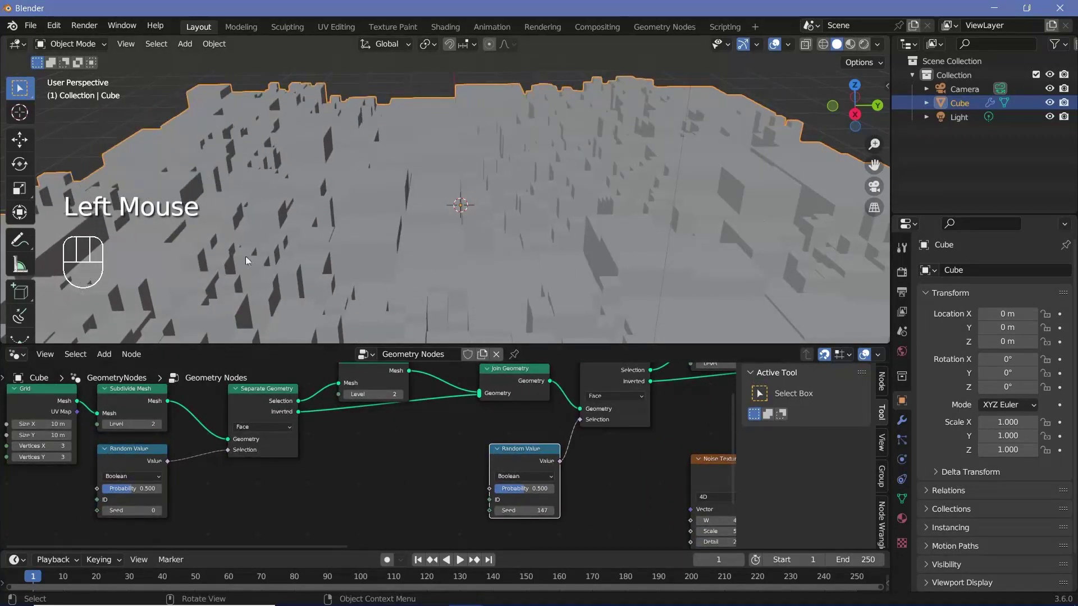
# Duplicate the Random Value node beside the second Extrude Mesh, set the copy's seed to 521 and link it to Selection
pyautogui.scroll(-2, 398, 499)
pyautogui.moveTo(495, 471); pyautogui.dragTo(159, 380, button='middle')
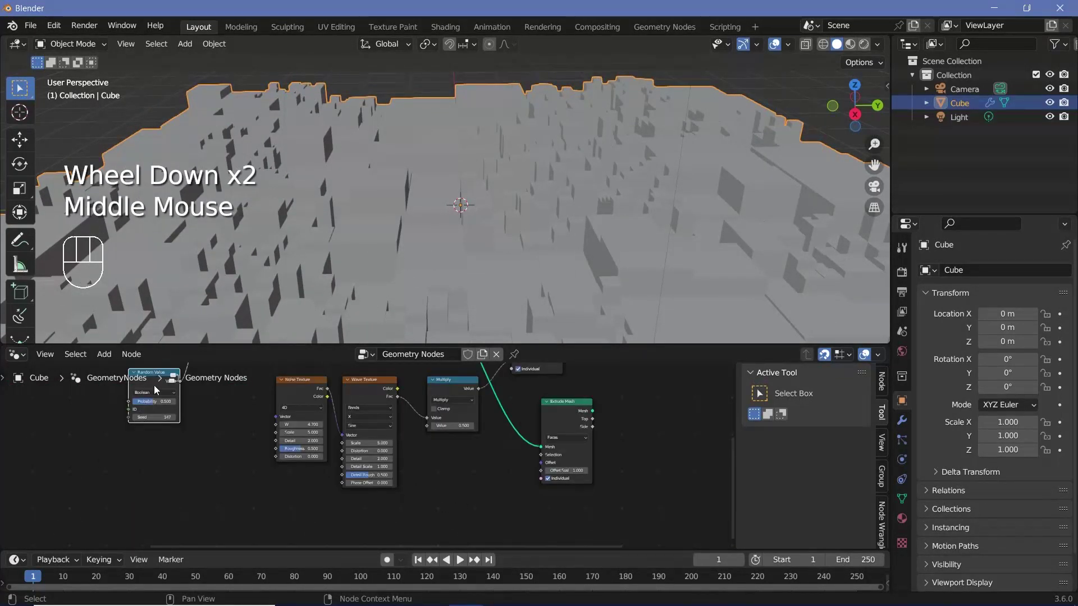
pyautogui.hotkey('shift', 'd')
pyautogui.click(480, 481)
pyautogui.scroll(2, 480, 481)
pyautogui.moveTo(480, 481); pyautogui.dragTo(421, 450, button='middle')
pyautogui.scroll(2, 421, 450)
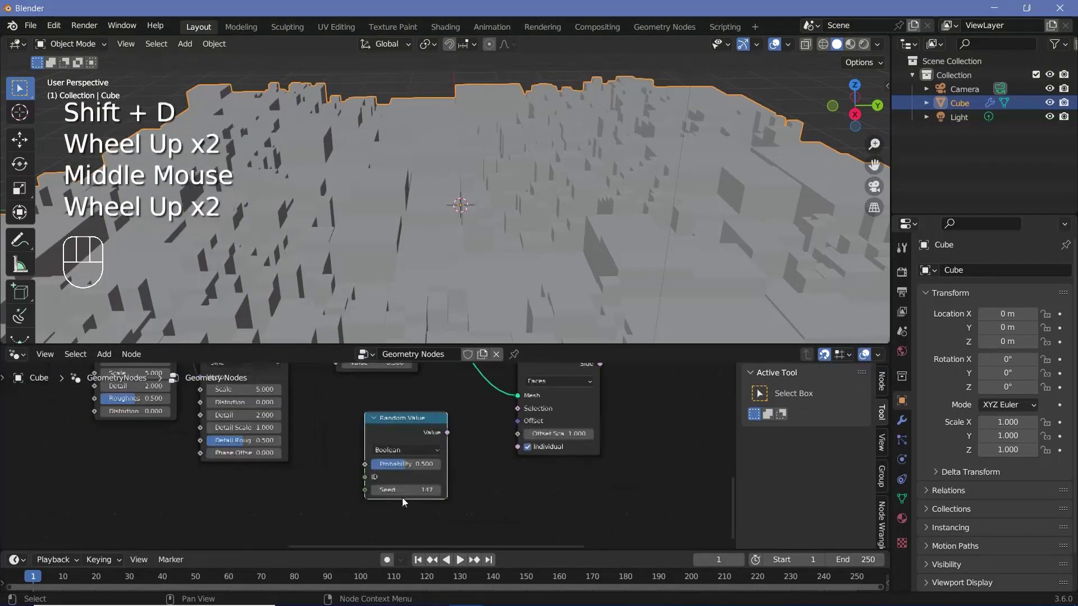
pyautogui.click(405, 418)
pyautogui.moveTo(447, 435); pyautogui.dragTo(517, 413)
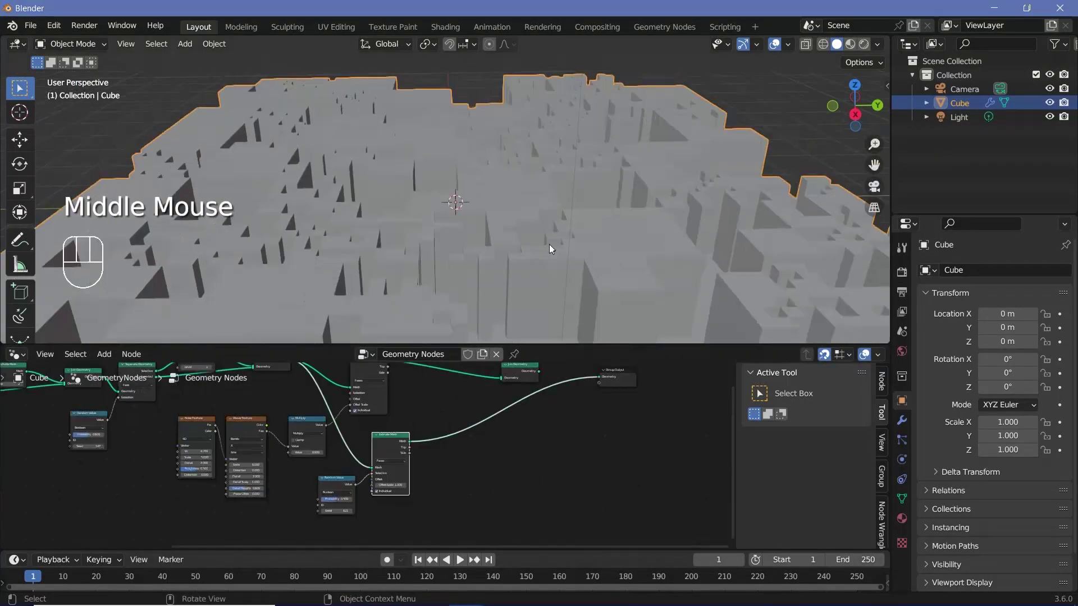
# Link the Multiply node's value to the Offset Scale of the second Extrude Mesh
pyautogui.scroll(2, 513, 427)
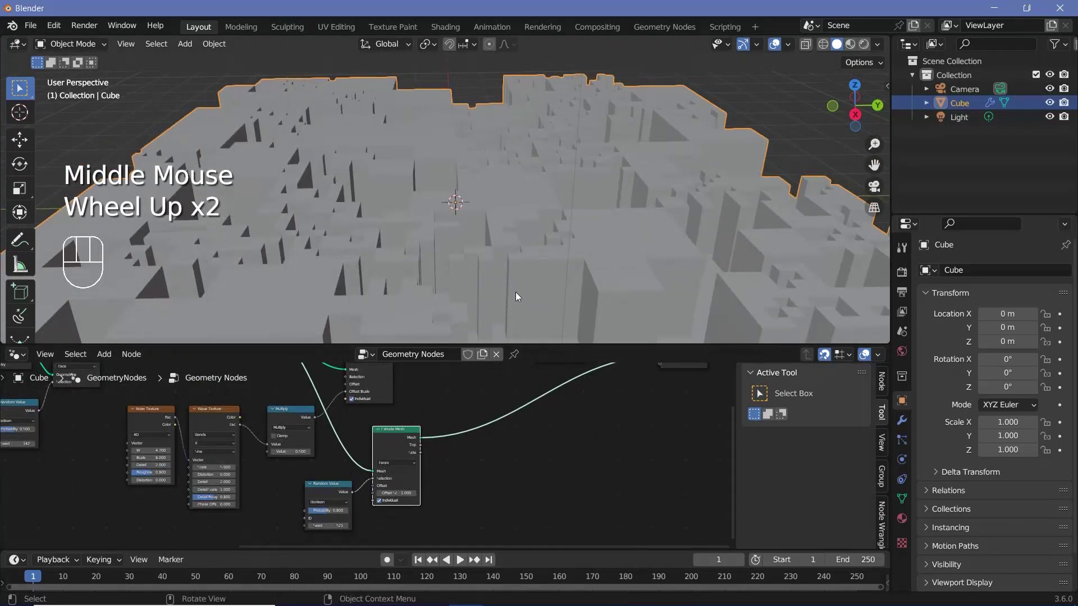
pyautogui.scroll(-2, 516, 296)
pyautogui.moveTo(517, 296); pyautogui.dragTo(473, 243, button='middle')
pyautogui.scroll(2, 345, 463)
pyautogui.moveTo(345, 463); pyautogui.dragTo(356, 466, button='middle')
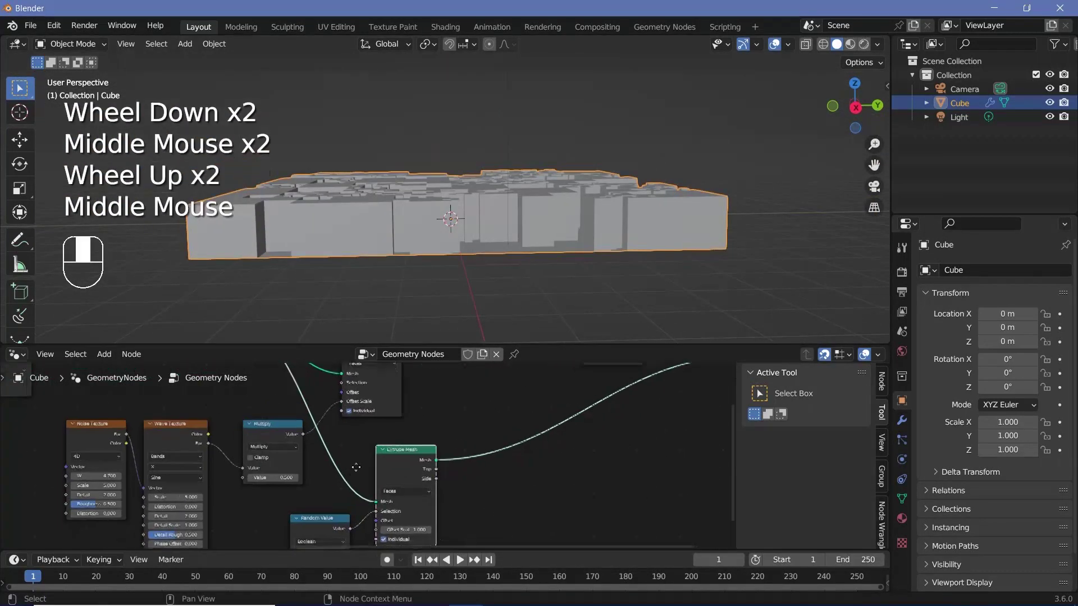
pyautogui.scroll(2, 328, 447)
pyautogui.moveTo(305, 400); pyautogui.dragTo(405, 497)
pyautogui.scroll(3, 494, 274)
pyautogui.scroll(2, 490, 267)
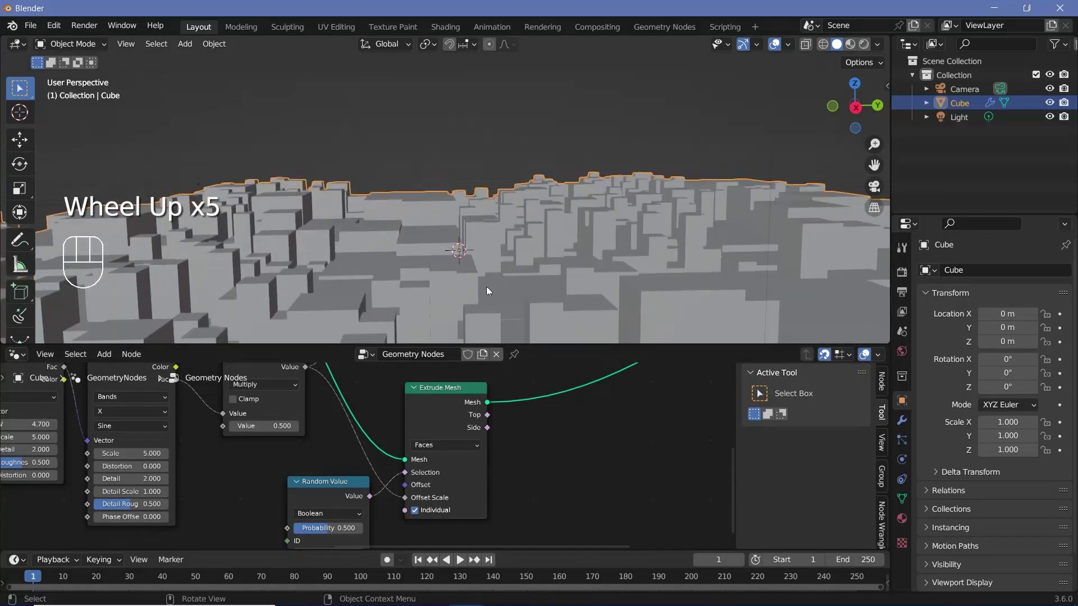
# Connect the final Join Geometry node to Group Output and inspect the first extrusion
pyautogui.moveTo(486, 286); pyautogui.dragTo(485, 293, button='middle')
pyautogui.scroll(-1, 485, 293)
pyautogui.moveTo(730, 434); pyautogui.dragTo(582, 444, button='middle')
pyautogui.click(582, 444)
pyautogui.moveTo(654, 435); pyautogui.dragTo(520, 431, button='middle')
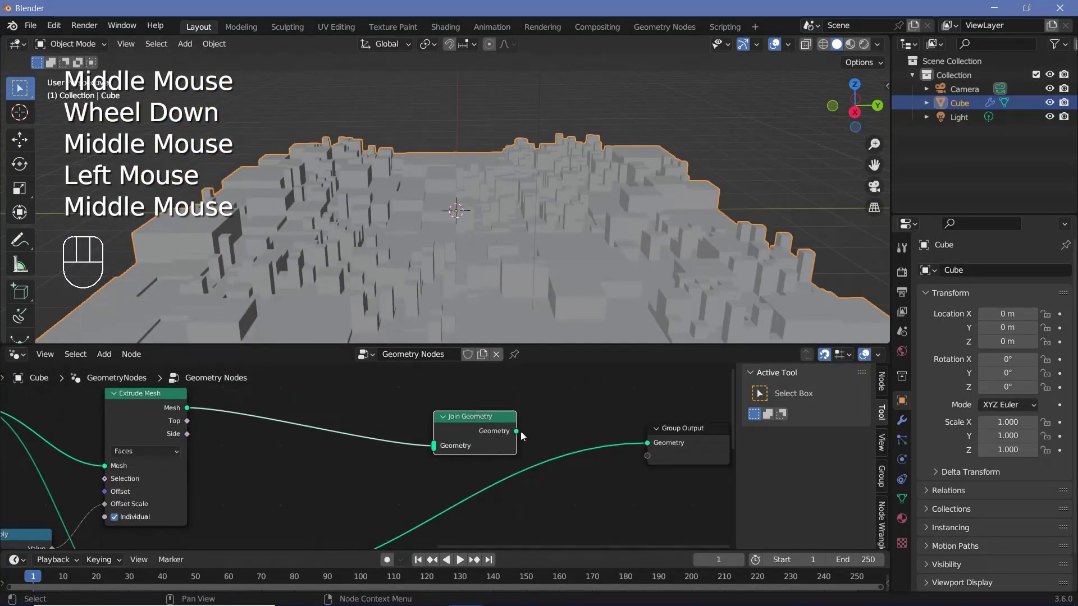
pyautogui.moveTo(517, 431); pyautogui.dragTo(646, 444)
pyautogui.scroll(2, 507, 274)
pyautogui.keyDown('shift'); pyautogui.moveTo(507, 275); pyautogui.dragTo(480, 154, button='middle'); pyautogui.keyUp('shift')
pyautogui.moveTo(243, 547); pyautogui.dragTo(264, 530, button='middle')
pyautogui.scroll(-1, 263, 530)
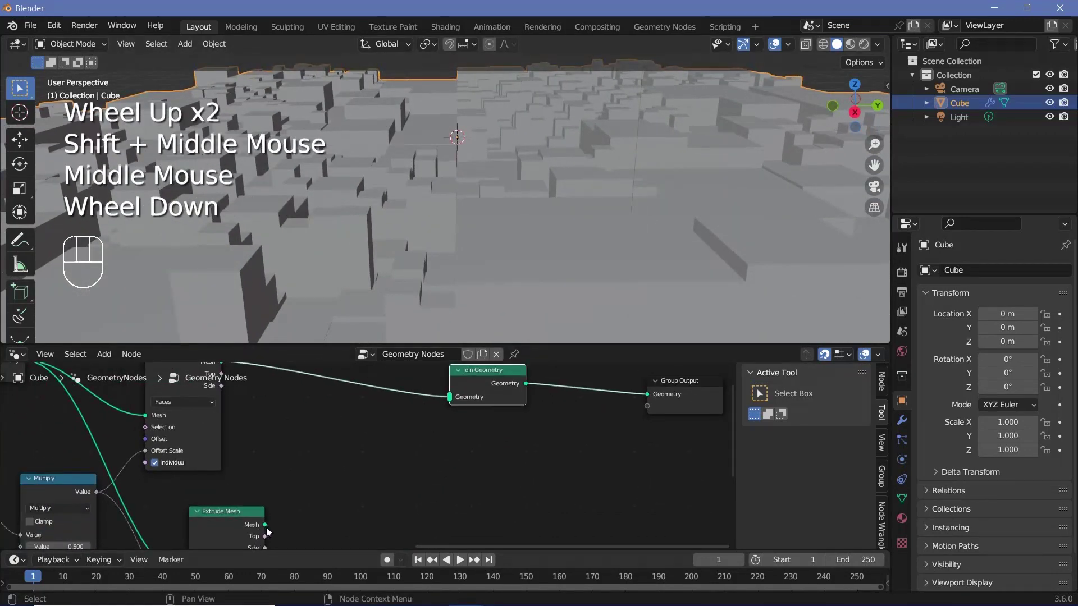
# Connect the second Extrude Mesh's mesh output to Group Output and inspect the randomly selected blocks
pyautogui.moveTo(265, 525); pyautogui.dragTo(647, 394)
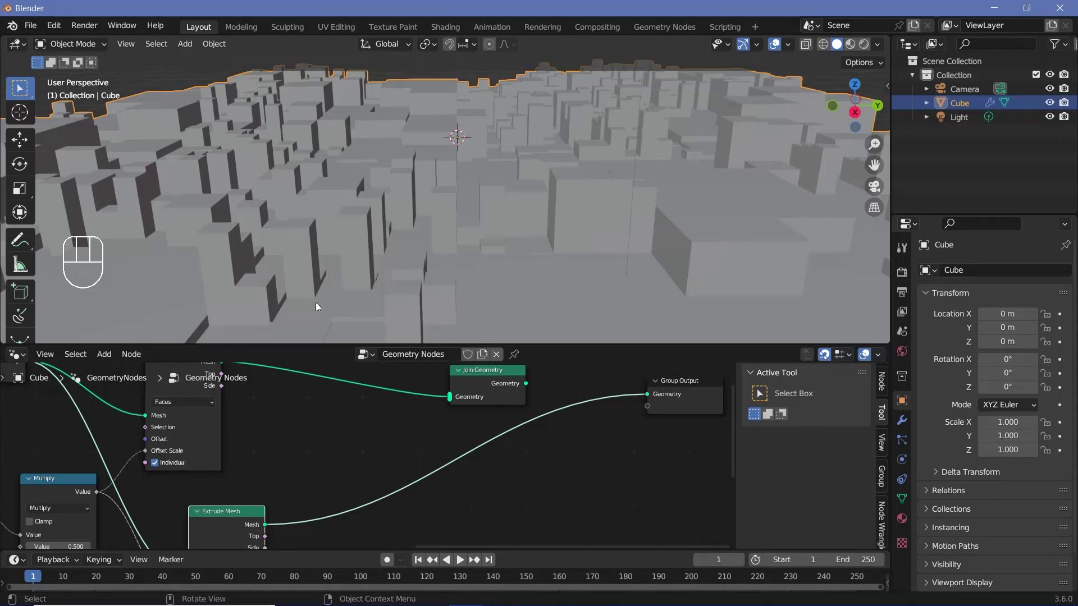
pyautogui.keyDown('shift'); pyautogui.moveTo(315, 307); pyautogui.dragTo(428, 254, button='middle'); pyautogui.keyUp('shift')
pyautogui.moveTo(393, 494); pyautogui.dragTo(476, 453, button='middle')
pyautogui.scroll(-2, 493, 163)
pyautogui.keyDown('shift'); pyautogui.moveTo(494, 163); pyautogui.dragTo(502, 203, button='middle'); pyautogui.keyUp('shift')
pyautogui.moveTo(378, 401); pyautogui.dragTo(482, 363, button='middle')
# Set the probability of the Random Value node driving the second extrusion's selection to 0.25
pyautogui.moveTo(362, 418); pyautogui.dragTo(393, 415, button='middle')
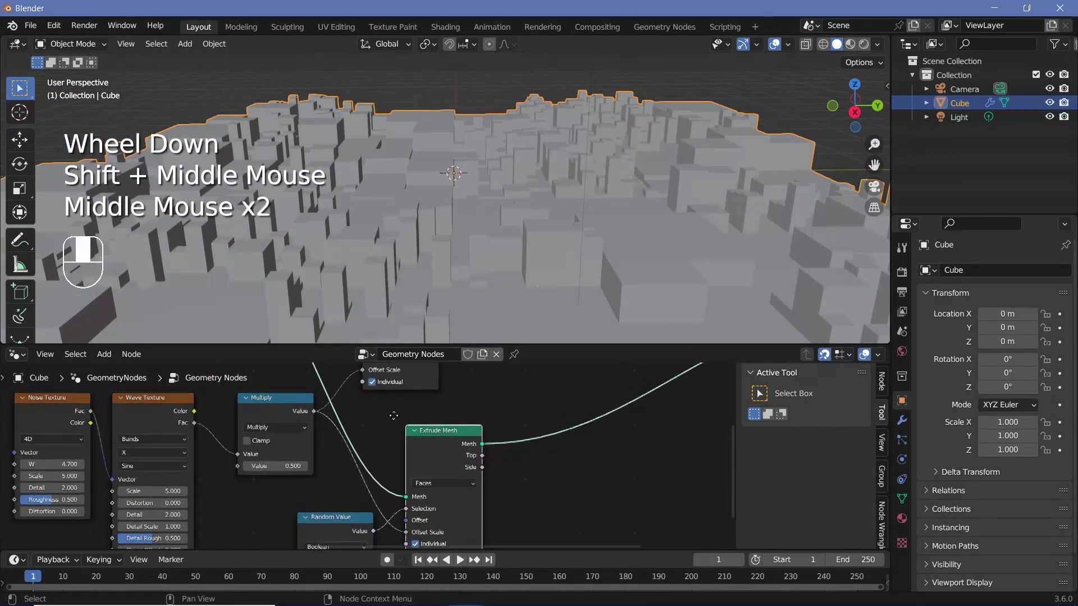
pyautogui.scroll(2, 393, 415)
pyautogui.moveTo(312, 541); pyautogui.dragTo(399, 393, button='middle')
pyautogui.click(396, 443)
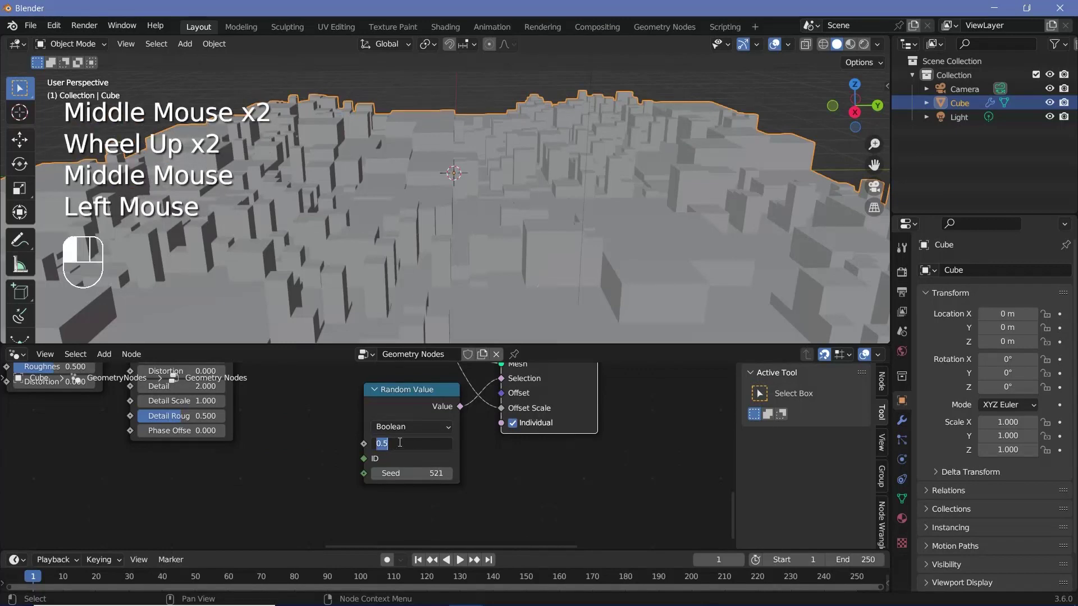
pyautogui.write('0.25')
pyautogui.press('Return')
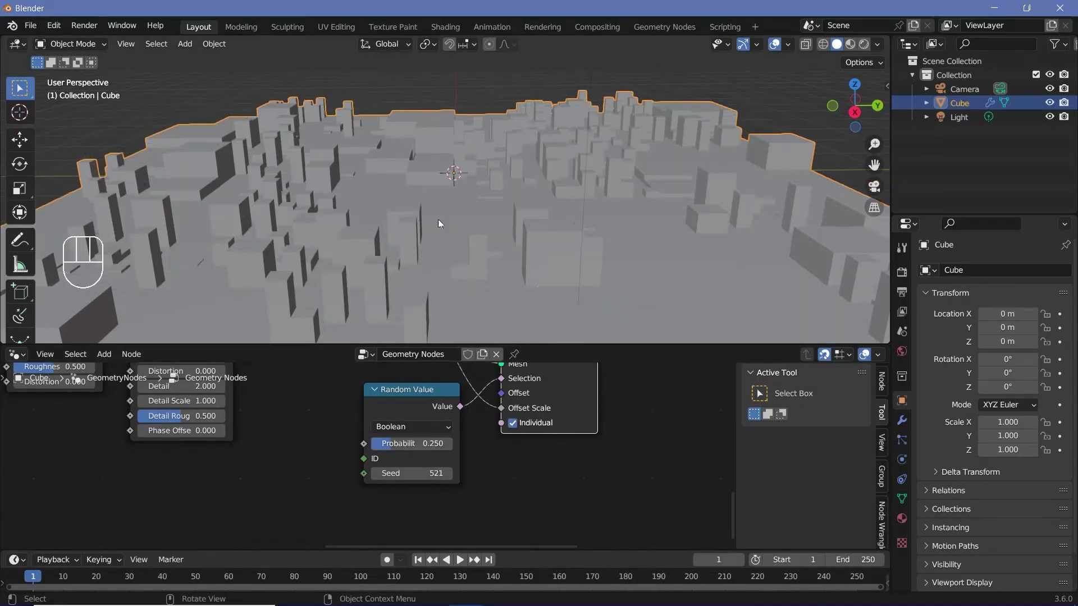
# Insert a Mesh to Curve node between the second Extrude Mesh and Group Output, placed close to Extrude Mesh
pyautogui.scroll(-2, 538, 413)
pyautogui.moveTo(539, 413); pyautogui.dragTo(320, 514, button='middle')
pyautogui.moveTo(482, 421); pyautogui.dragTo(424, 453, button='middle')
pyautogui.scroll(1, 425, 453)
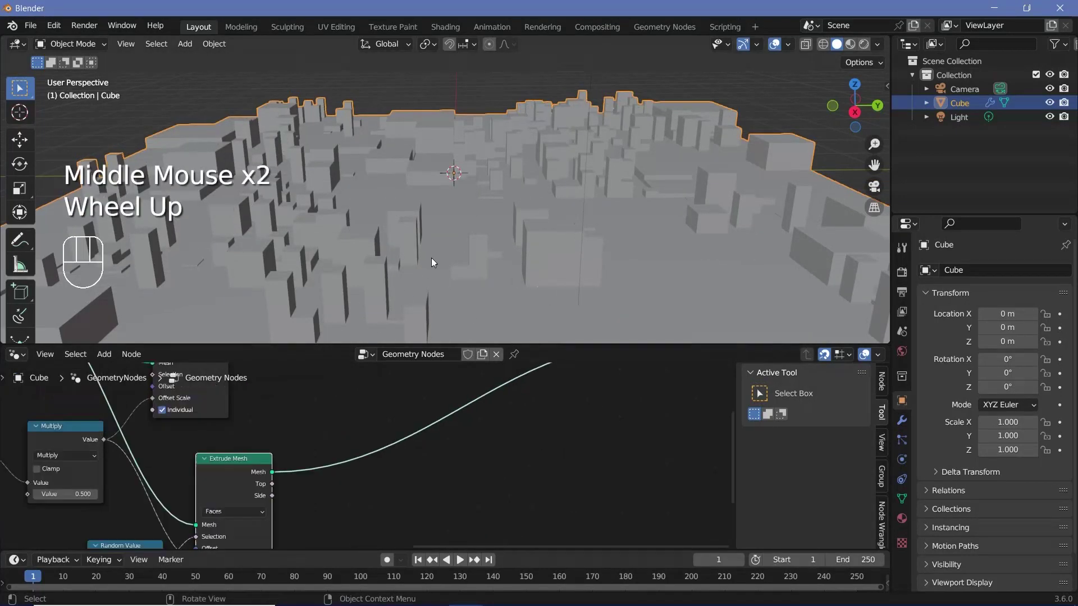
pyautogui.scroll(1, 461, 460)
pyautogui.hotkey('shift', 'a')
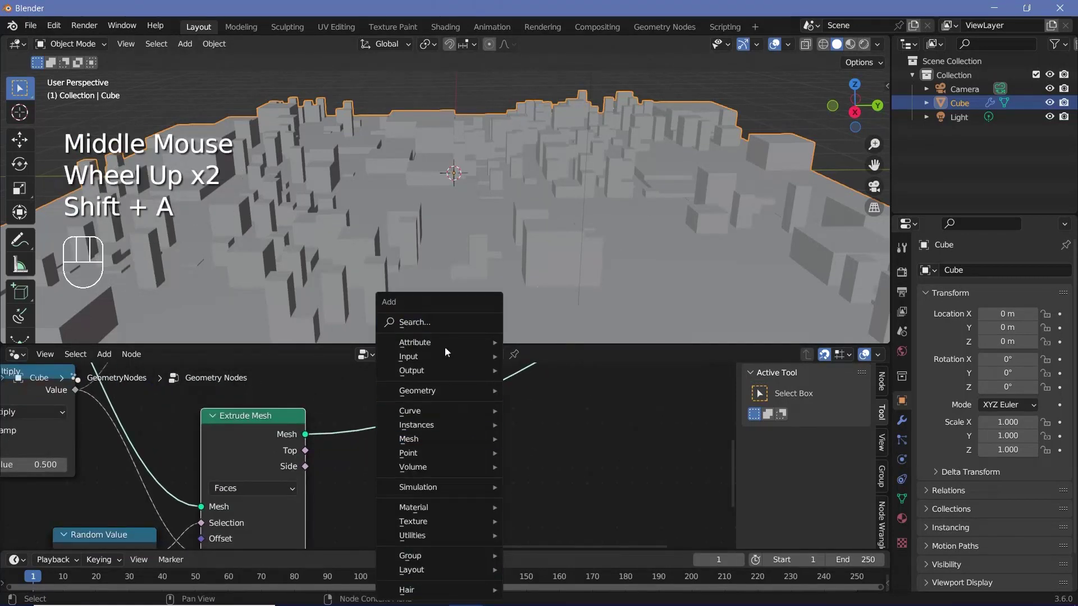
pyautogui.click(447, 323)
pyautogui.write('mesh to')
pyautogui.press('Return')
pyautogui.click(413, 388)
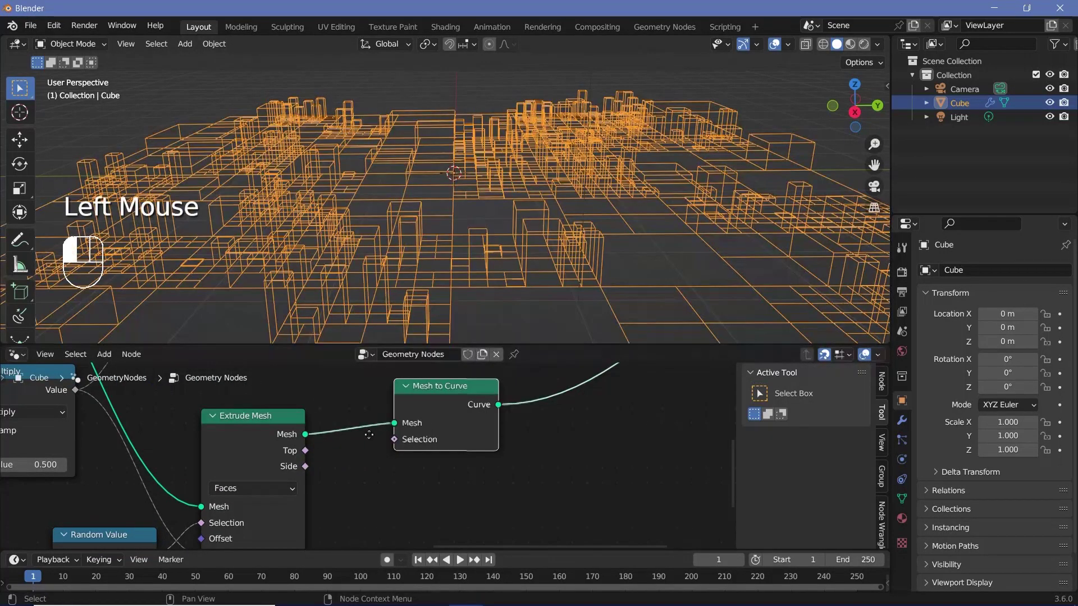
pyautogui.moveTo(413, 388); pyautogui.dragTo(354, 402)
# Insert a Curve to Mesh node on the link after Mesh to Curve
pyautogui.moveTo(482, 467); pyautogui.dragTo(471, 457, button='middle')
pyautogui.hotkey('shift', 'a')
pyautogui.click(467, 324)
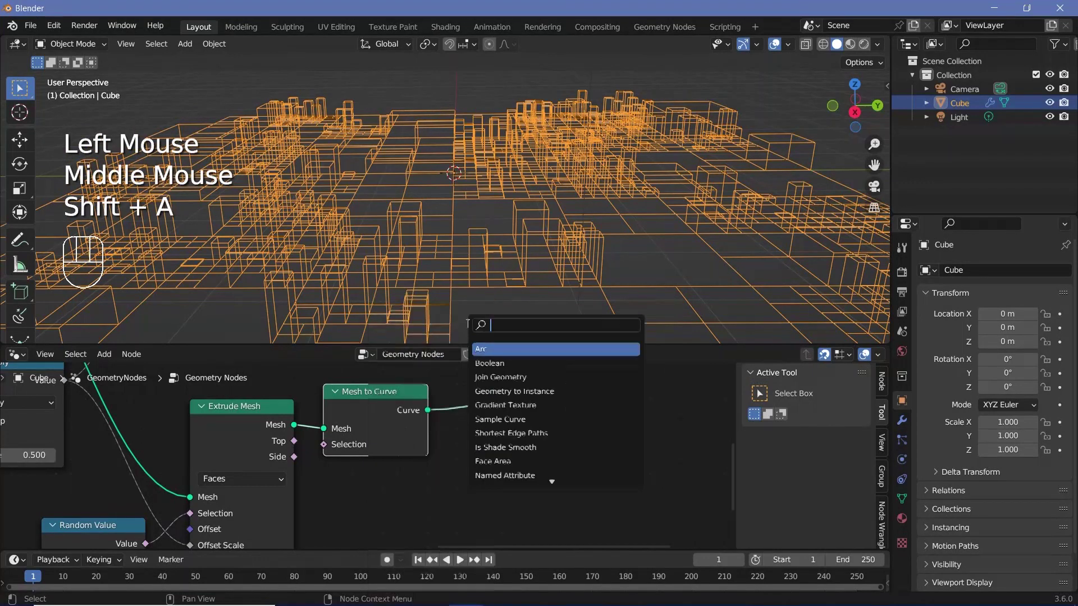
pyautogui.write('curve to')
pyautogui.press('Return')
pyautogui.click(529, 418)
# Add a Curve Circle node and link it to the Profile Curve of Curve to Mesh
pyautogui.moveTo(466, 489); pyautogui.dragTo(516, 449, button='middle')
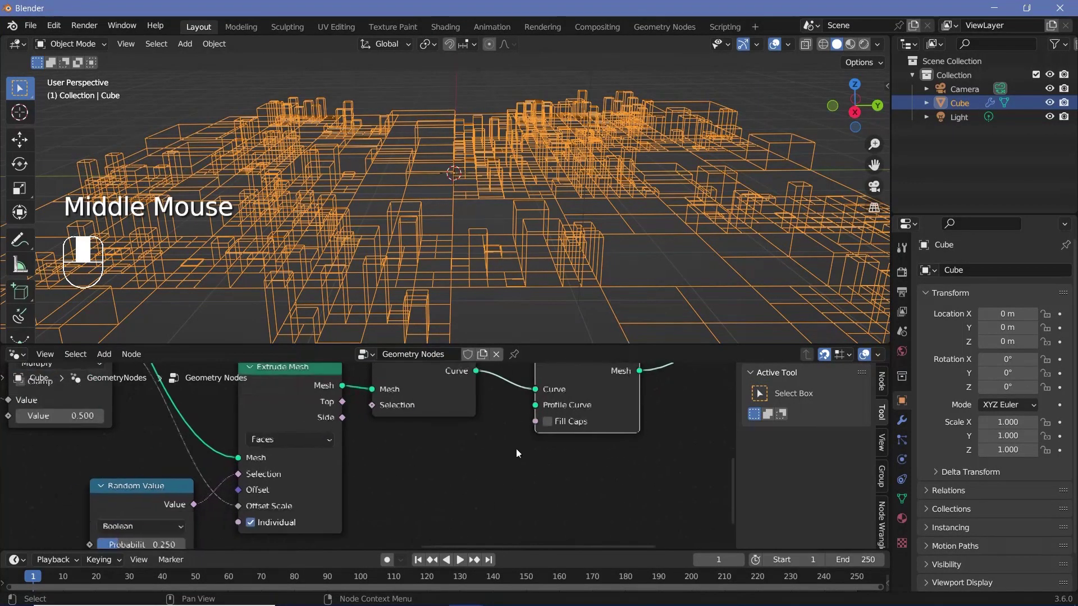
pyautogui.hotkey('shift', 'a')
pyautogui.click(460, 326)
pyautogui.write('circle')
pyautogui.press('Return')
pyautogui.click(426, 449)
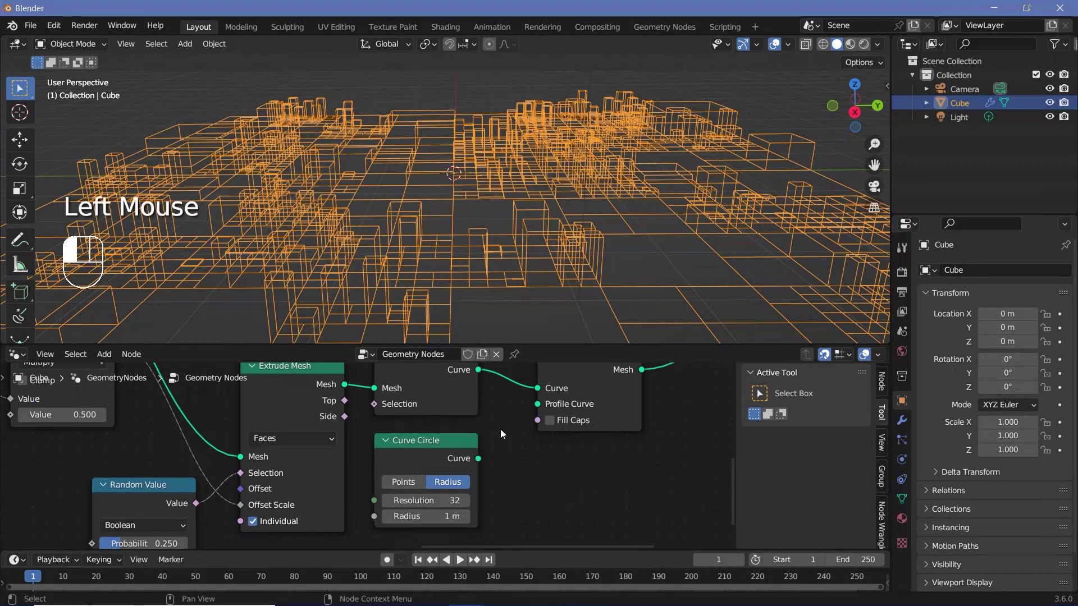
pyautogui.moveTo(478, 462); pyautogui.dragTo(542, 408)
# Set the Curve Circle's radius to 0.005 m
pyautogui.scroll(-4, 506, 232)
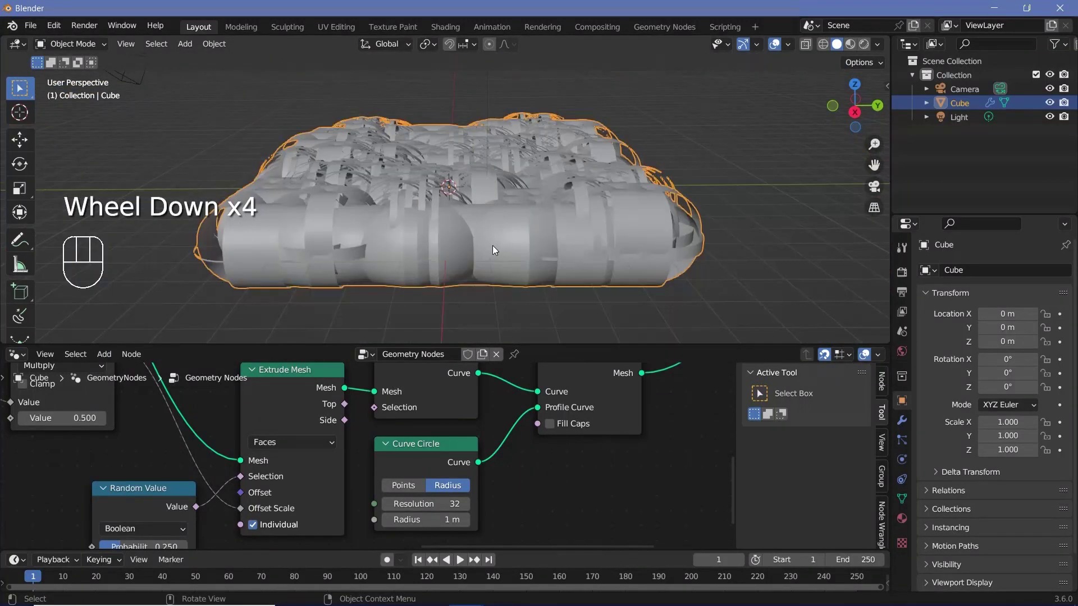
pyautogui.scroll(2, 408, 225)
pyautogui.moveTo(504, 476); pyautogui.dragTo(524, 426, button='middle')
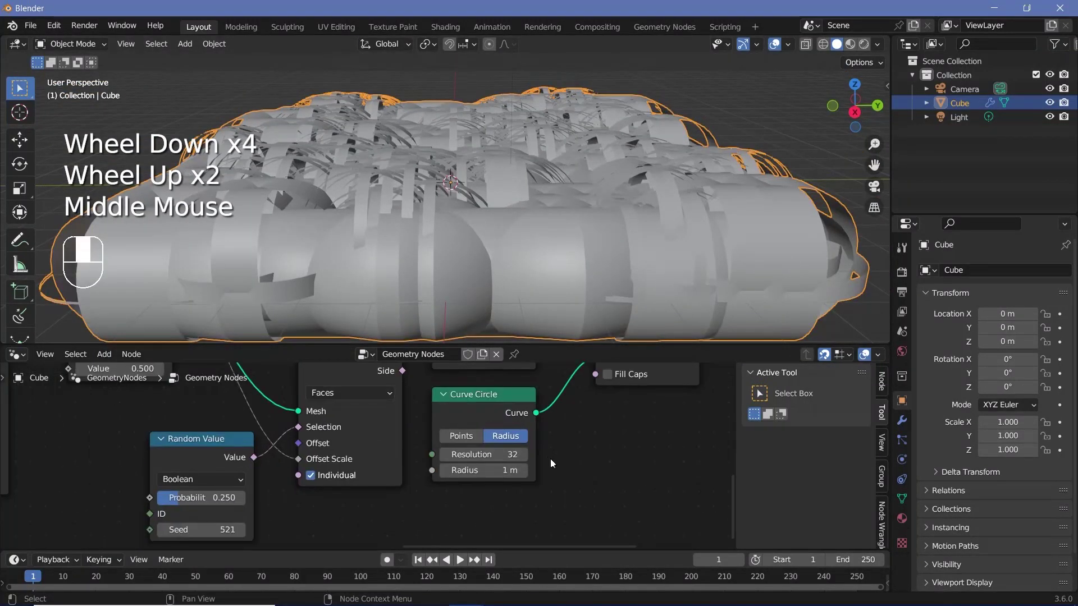
pyautogui.scroll(1, 525, 427)
pyautogui.click(499, 468)
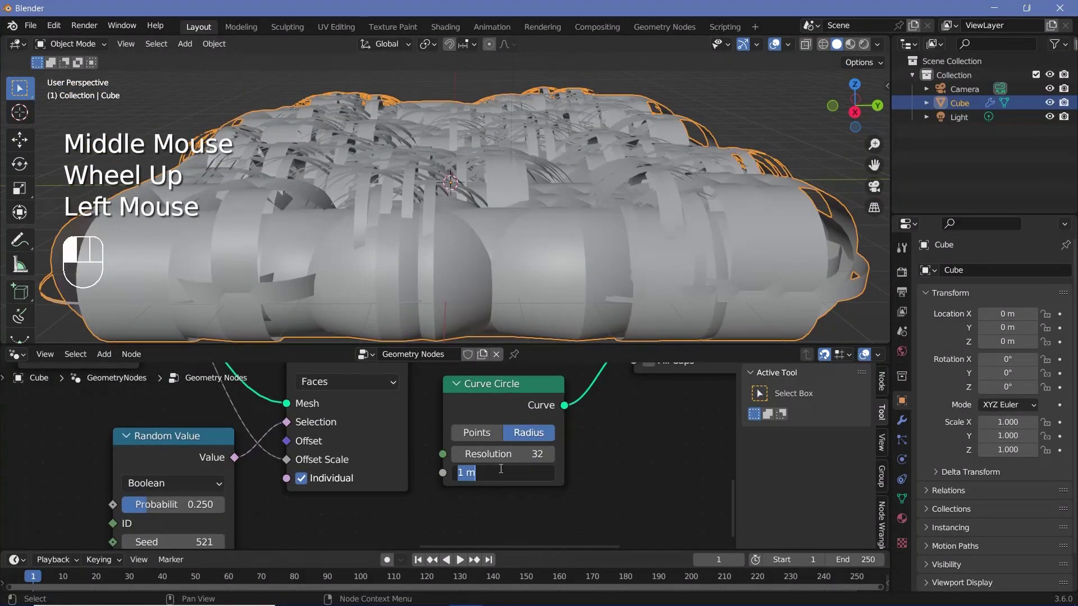
pyautogui.write('0.005')
pyautogui.press('Return')
# Hide the 3D viewport overlays and inspect the thickness of the wire tubes up close
pyautogui.scroll(3, 449, 197)
pyautogui.keyDown('shift'); pyautogui.moveTo(449, 197); pyautogui.dragTo(740, 52, button='middle'); pyautogui.keyUp('shift')
pyautogui.scroll(-2, 448, 195)
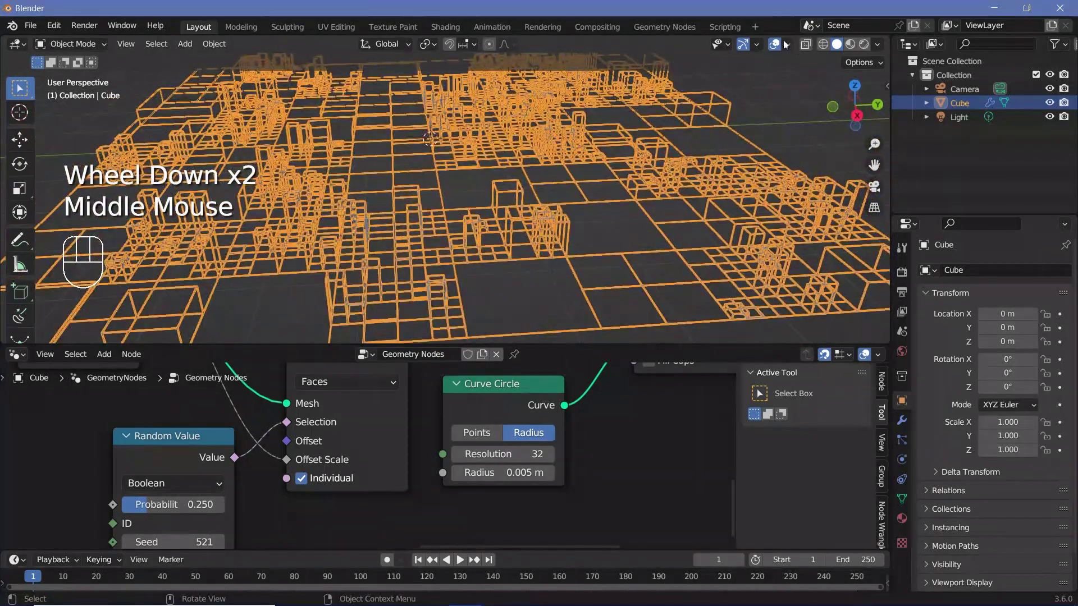
pyautogui.click(741, 102)
pyautogui.moveTo(742, 102); pyautogui.dragTo(566, 236, button='middle')
pyautogui.scroll(2, 581, 225)
pyautogui.scroll(-2, 581, 226)
pyautogui.scroll(2, 567, 236)
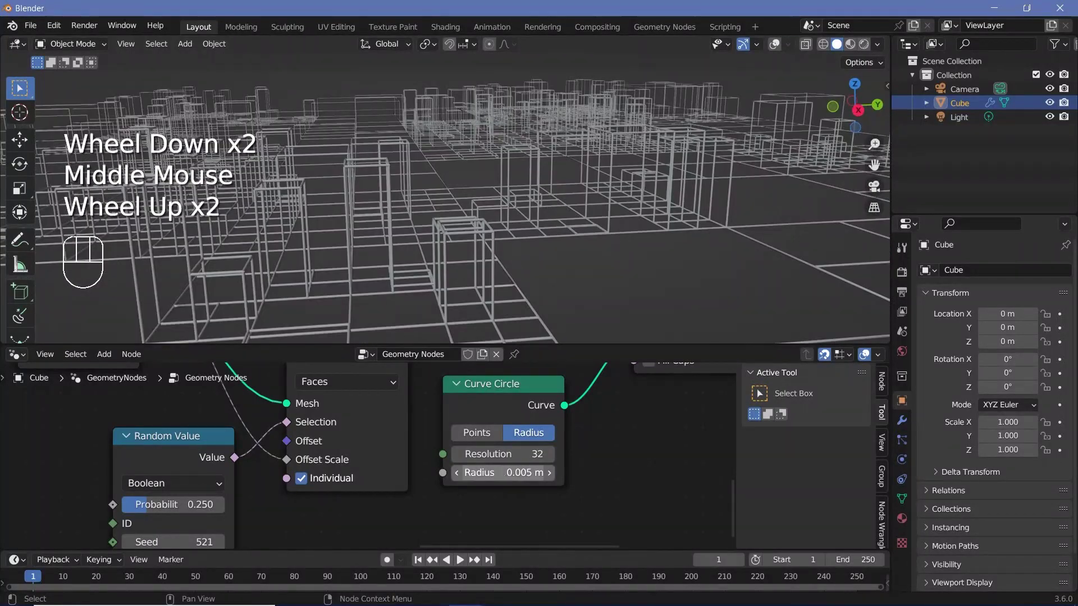
# Set the Curve Circle's radius to 0.001 m and inspect the thinner wires up close
pyautogui.click(473, 473)
pyautogui.click(482, 473)
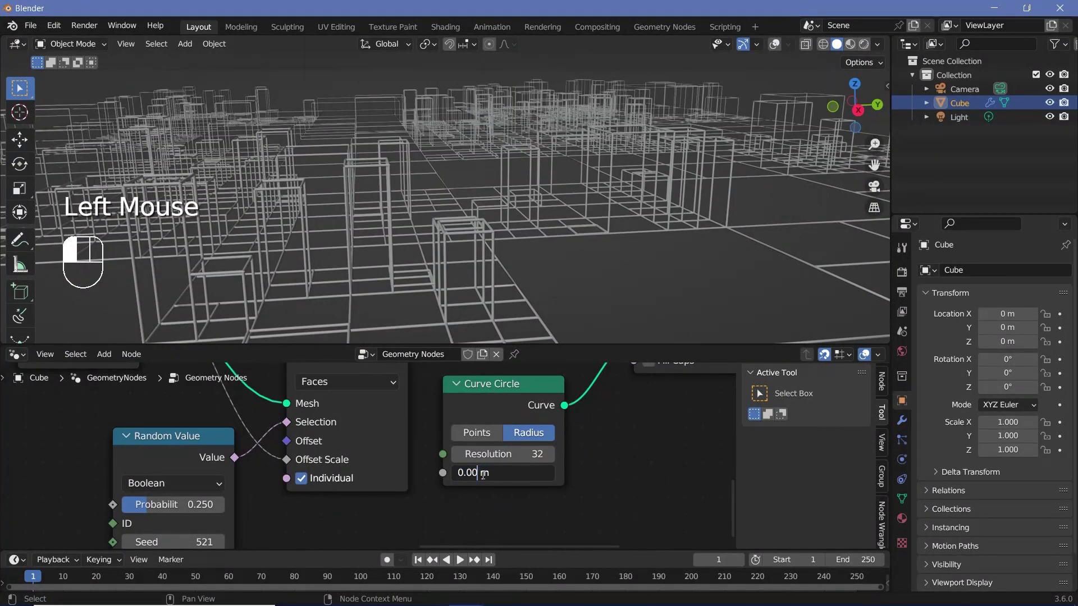
pyautogui.write('1')
pyautogui.press('Return')
pyautogui.scroll(3, 452, 231)
pyautogui.keyDown('shift'); pyautogui.moveTo(451, 231); pyautogui.dragTo(453, 241, button='middle'); pyautogui.keyUp('shift')
pyautogui.scroll(3, 455, 242)
pyautogui.scroll(-1, 430, 254)
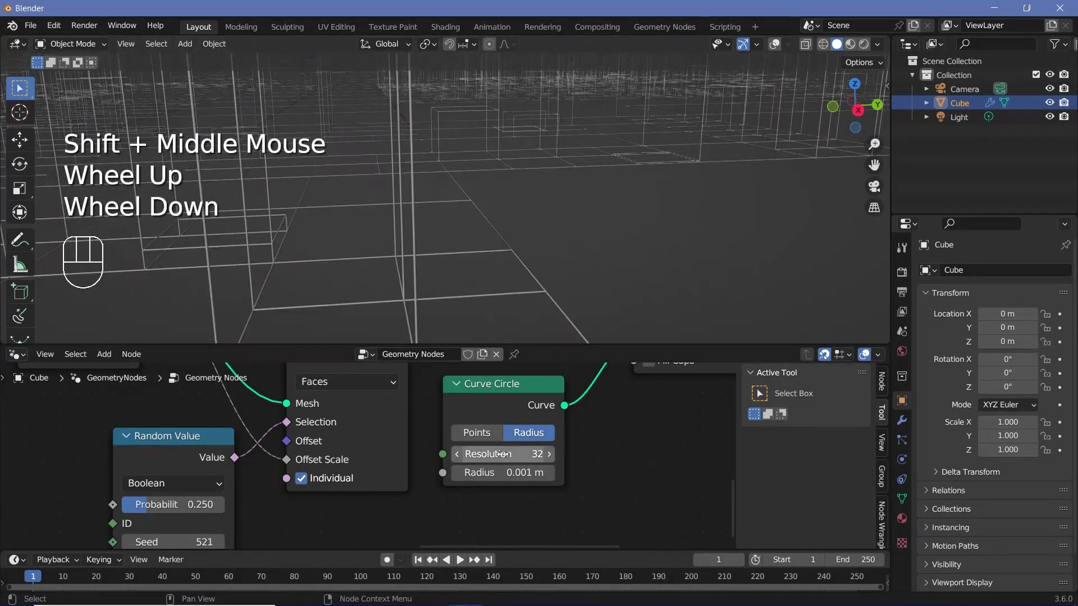
# Set the Curve Circle's resolution to 10 and check the wires in the 3D viewport
pyautogui.click(501, 454)
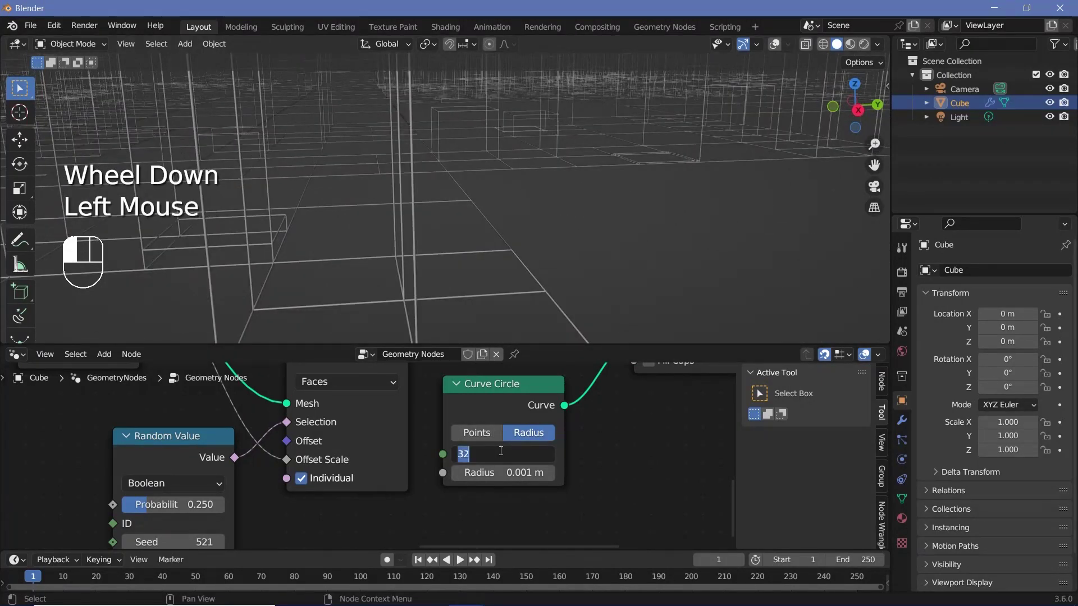
pyautogui.write('10')
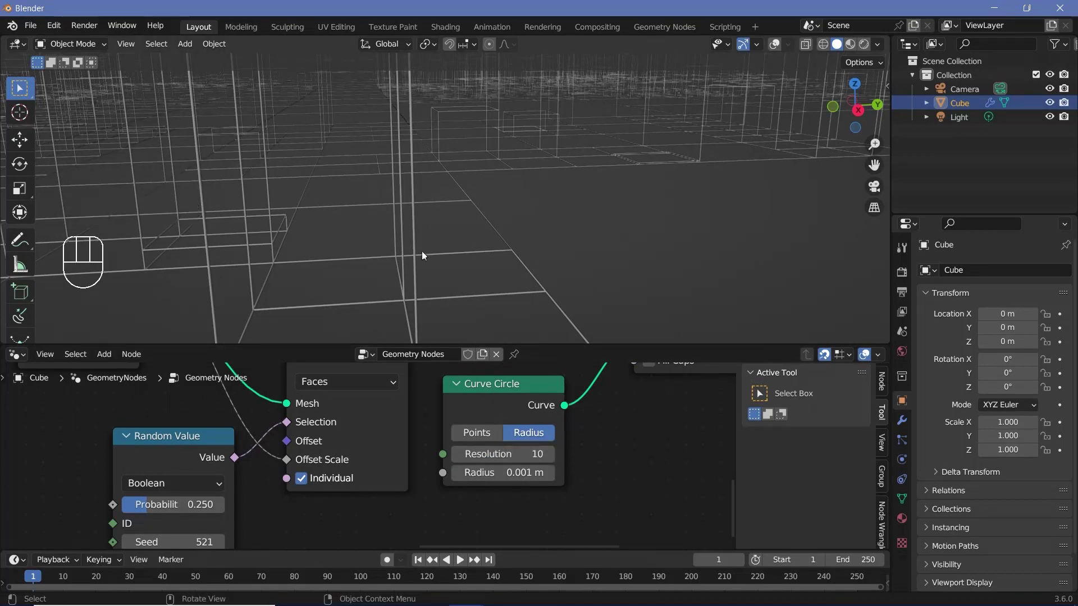
pyautogui.scroll(-2, 401, 273)
pyautogui.moveTo(466, 221); pyautogui.dragTo(524, 243, button='middle')
# Set the Curve Circle's resolution to 5 and inspect the wires up close
pyautogui.moveTo(502, 452); pyautogui.dragTo(488, 453)
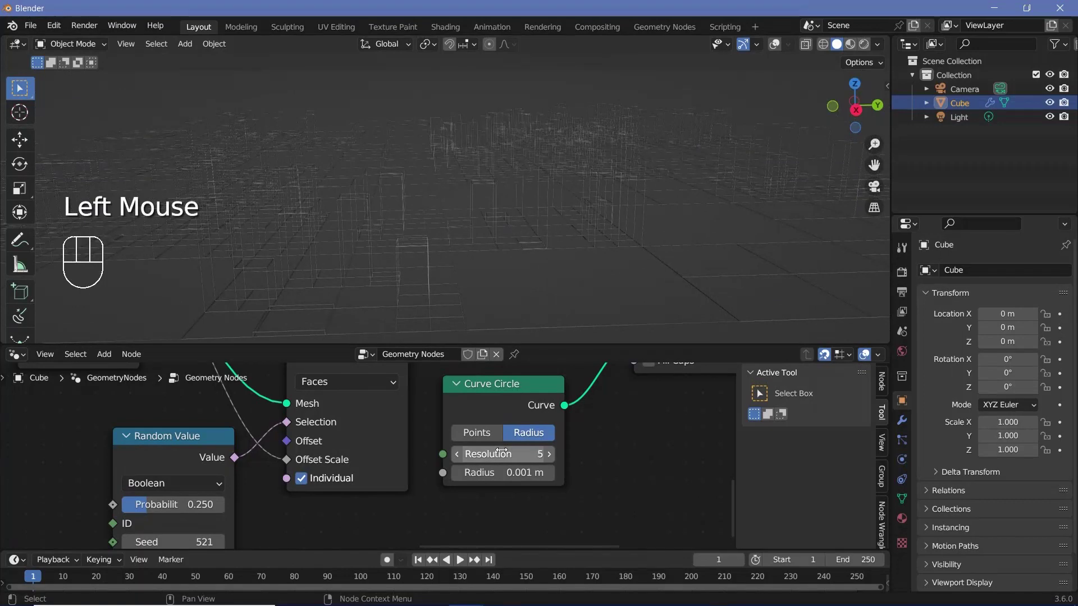
pyautogui.scroll(3, 473, 308)
pyautogui.keyDown('shift'); pyautogui.moveTo(474, 309); pyautogui.dragTo(473, 282, button='middle'); pyautogui.keyUp('shift')
pyautogui.scroll(2, 487, 250)
pyautogui.scroll(-2, 487, 251)
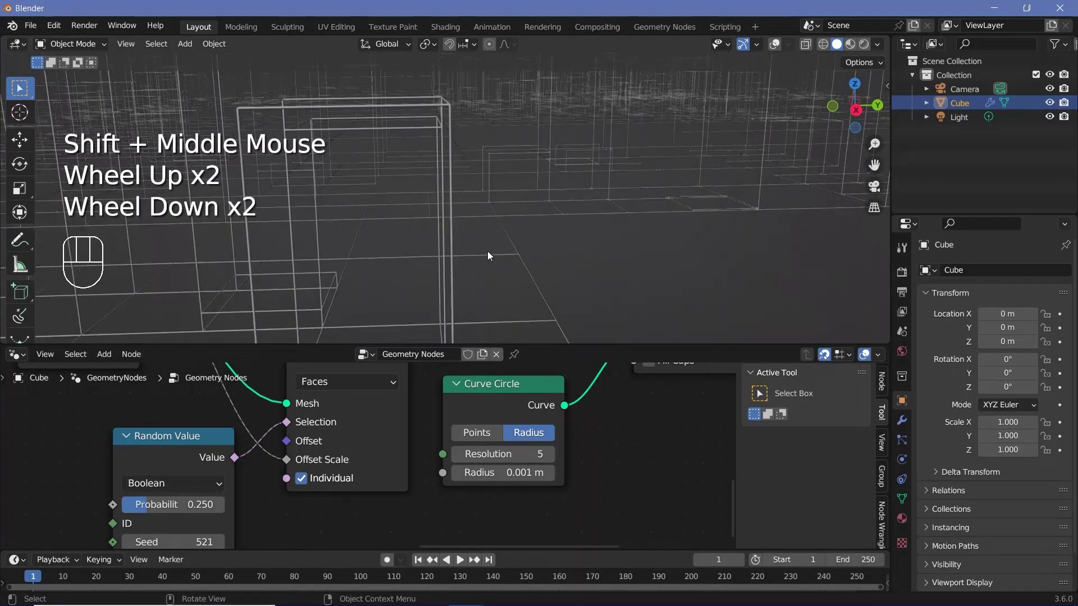
pyautogui.scroll(-1, 487, 250)
pyautogui.keyDown('shift'); pyautogui.moveTo(544, 192); pyautogui.dragTo(552, 202, button='middle'); pyautogui.keyUp('shift')
pyautogui.moveTo(552, 202); pyautogui.dragTo(561, 213, button='middle')
pyautogui.scroll(-3, 596, 457)
# Link Curve to Mesh into the Join Geometry node, connect Join Geometry to the Group Output, and reposition the Join Geometry node between them
pyautogui.moveTo(596, 457); pyautogui.dragTo(425, 434, button='middle')
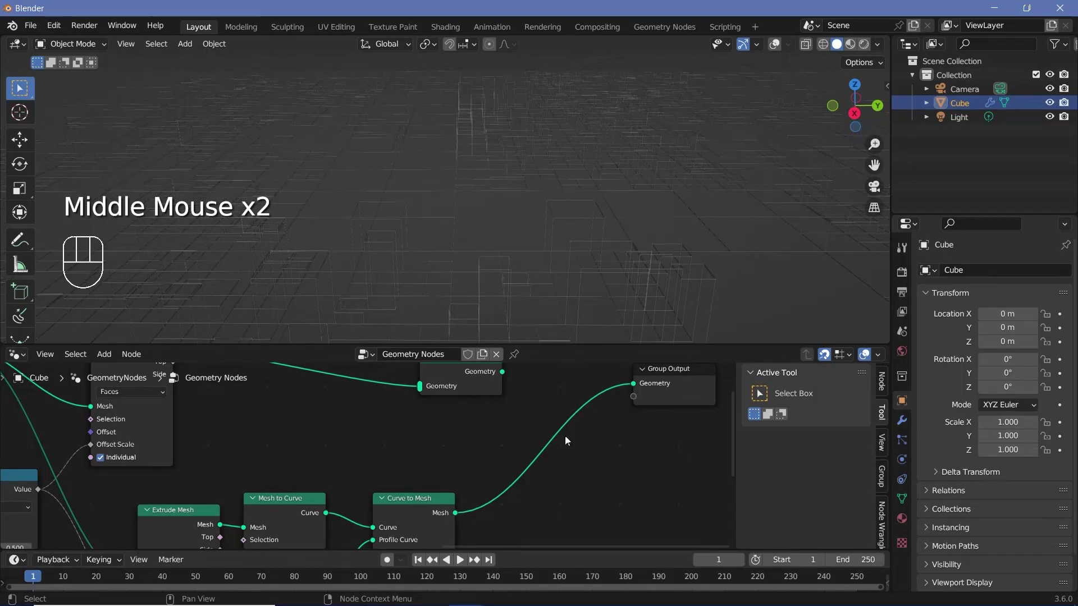
pyautogui.moveTo(456, 512); pyautogui.dragTo(490, 389)
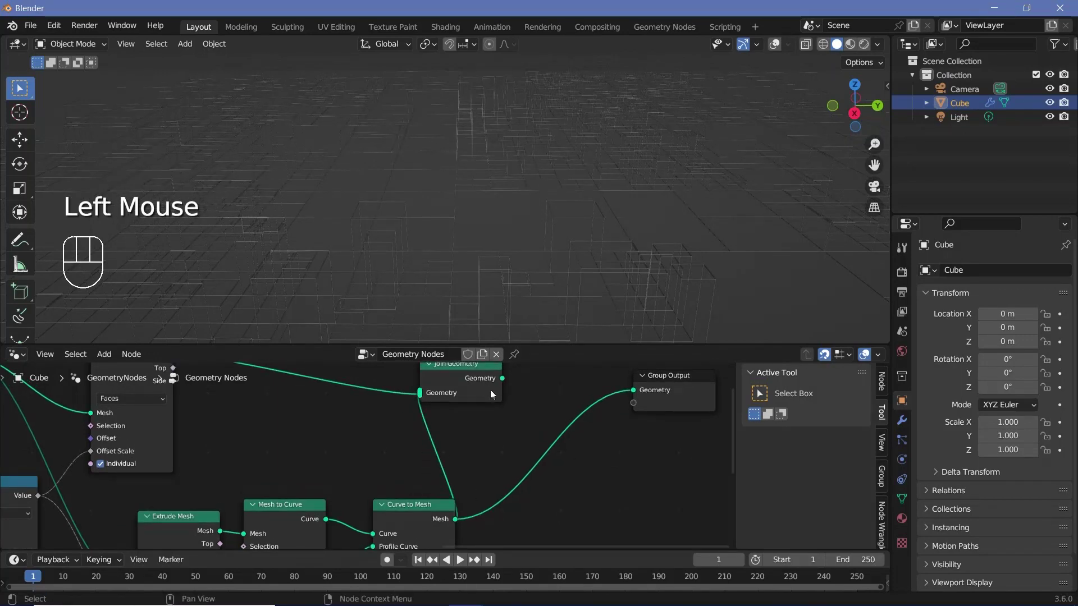
pyautogui.moveTo(635, 391); pyautogui.dragTo(635, 391)
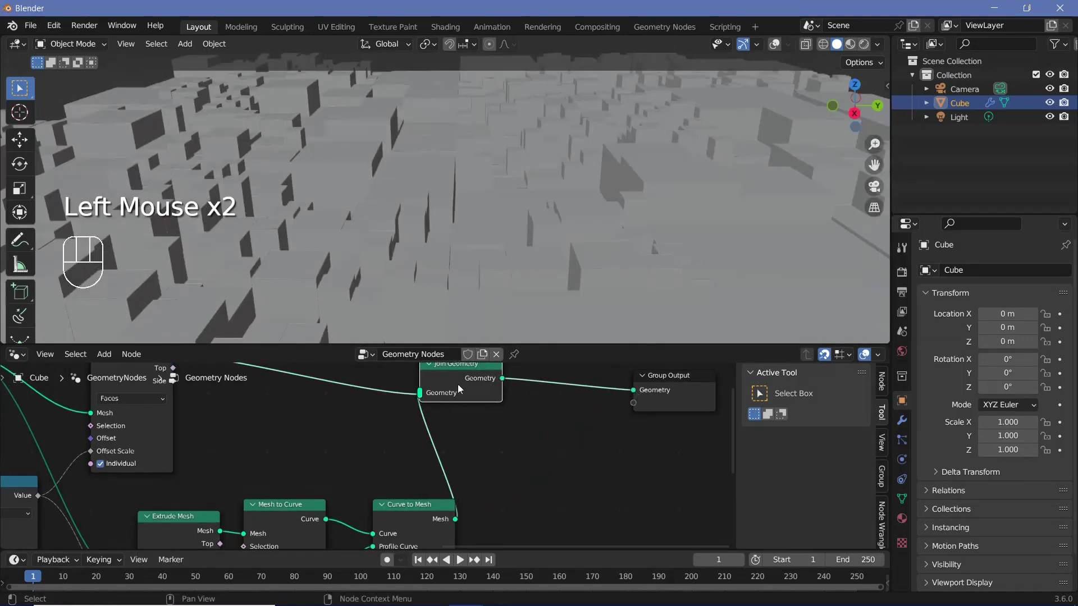
pyautogui.moveTo(458, 389); pyautogui.dragTo(541, 425)
# Enable Cavity in the viewport shading to emphasise the edges of the blocks
pyautogui.keyDown('shift'); pyautogui.moveTo(463, 256); pyautogui.dragTo(534, 219, button='middle'); pyautogui.keyUp('shift')
pyautogui.scroll(3, 533, 219)
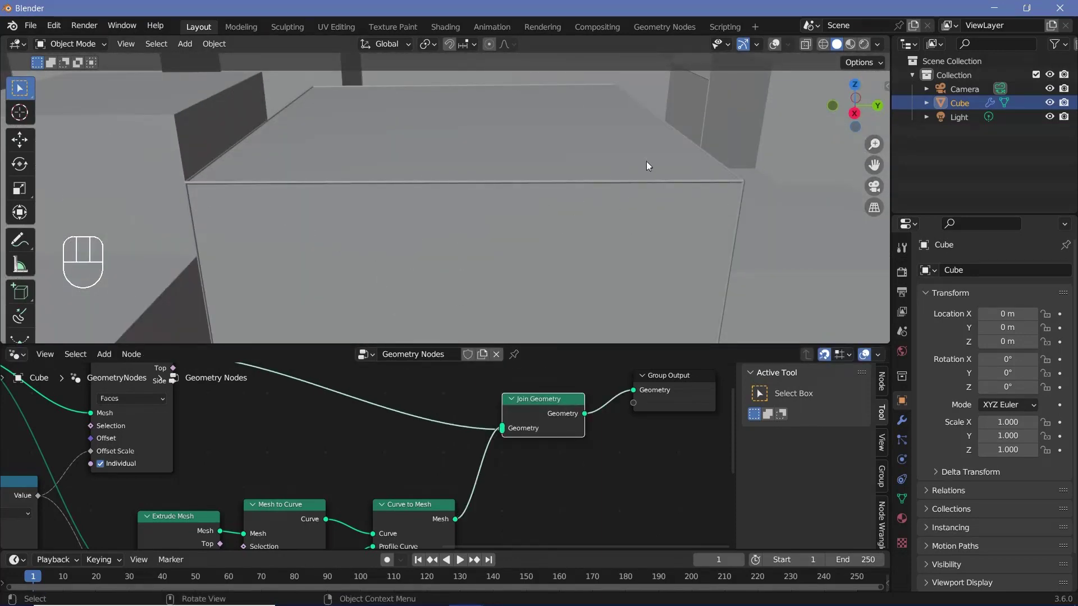
pyautogui.click(881, 44)
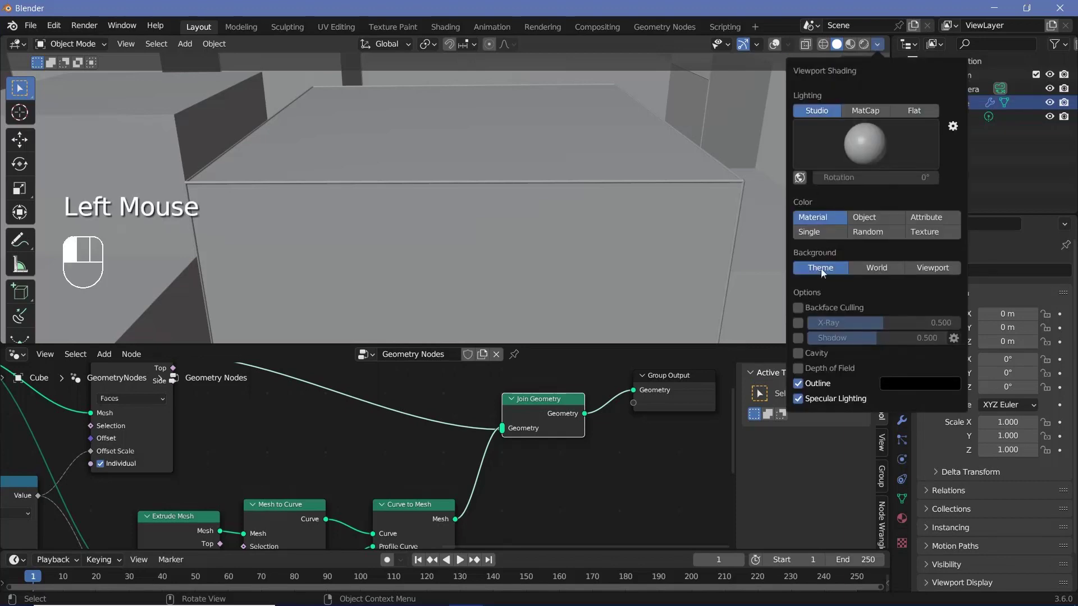
pyautogui.scroll(-2, 602, 182)
pyautogui.scroll(3, 520, 207)
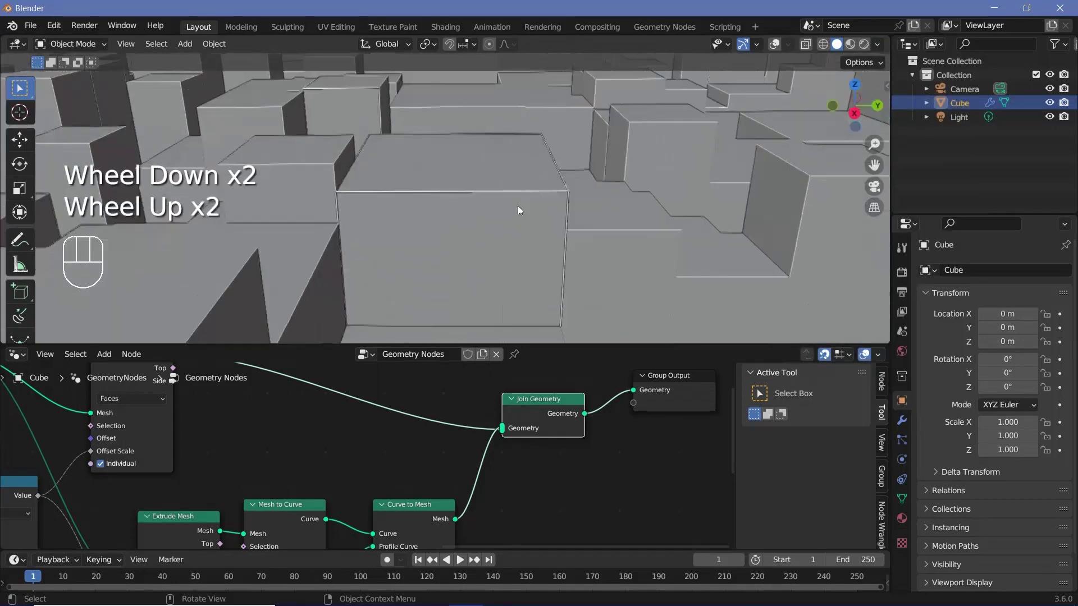
pyautogui.scroll(-3, 561, 236)
pyautogui.scroll(2, 533, 247)
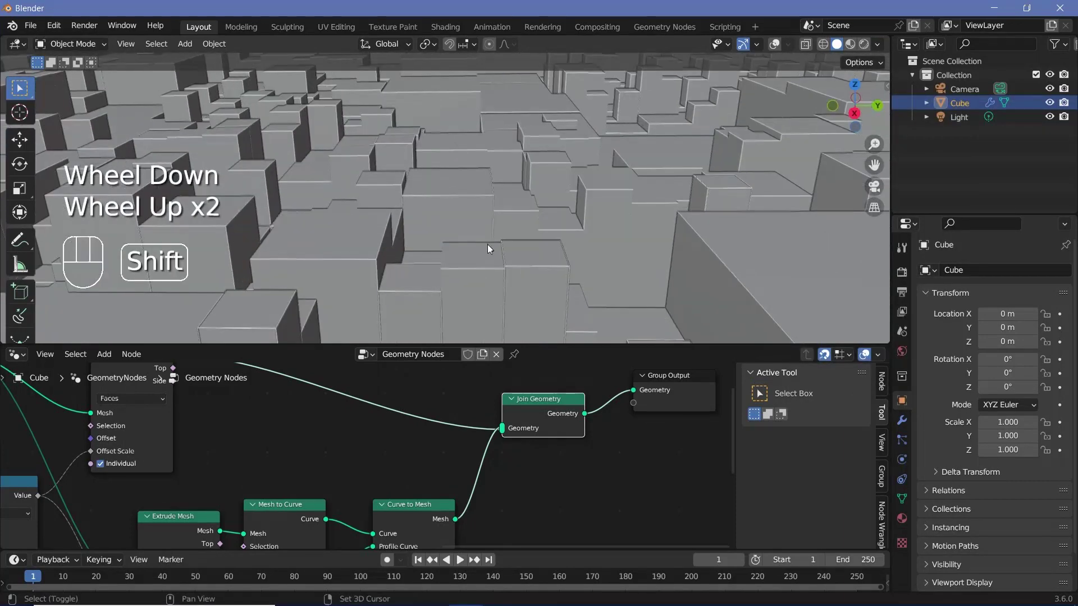
# Inspect the wire outlines along the block edges up close in the 3D viewport
pyautogui.keyDown('shift'); pyautogui.moveTo(487, 244); pyautogui.dragTo(528, 235, button='middle'); pyautogui.keyUp('shift')
pyautogui.scroll(1, 567, 259)
pyautogui.keyDown('shift'); pyautogui.moveTo(692, 258); pyautogui.dragTo(519, 233, button='middle'); pyautogui.keyUp('shift')
pyautogui.scroll(1, 568, 260)
pyautogui.scroll(-2, 550, 250)
pyautogui.scroll(1, 527, 241)
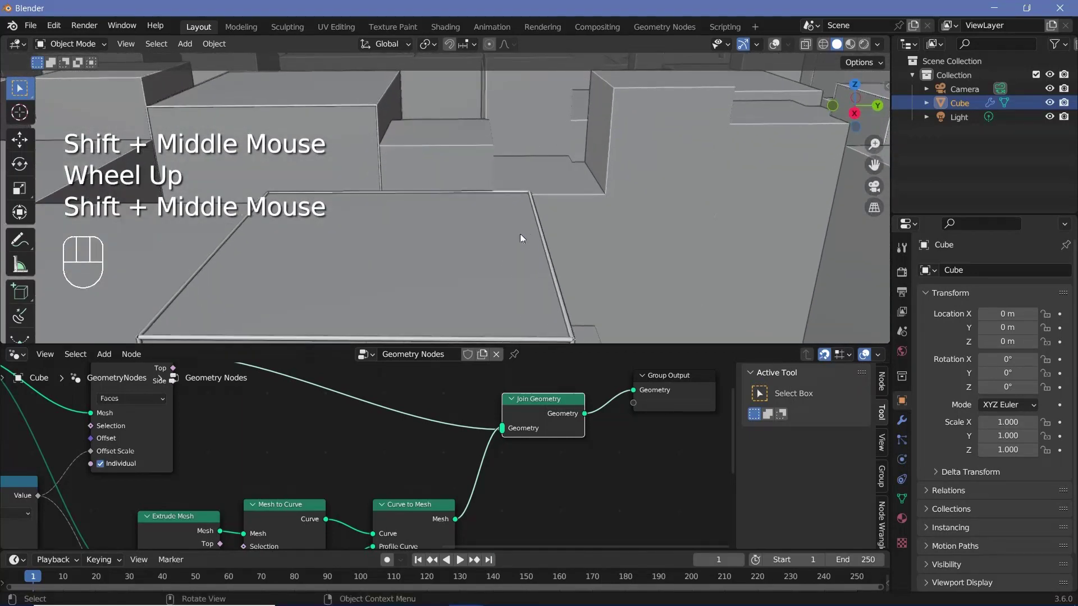
# Move the Join Geometry and Group Output nodes farther from Curve to Mesh to make room for more nodes
pyautogui.scroll(-2, 561, 449)
pyautogui.moveTo(583, 449); pyautogui.dragTo(593, 424, button='middle')
pyautogui.scroll(-2, 592, 420)
pyautogui.click(522, 386)
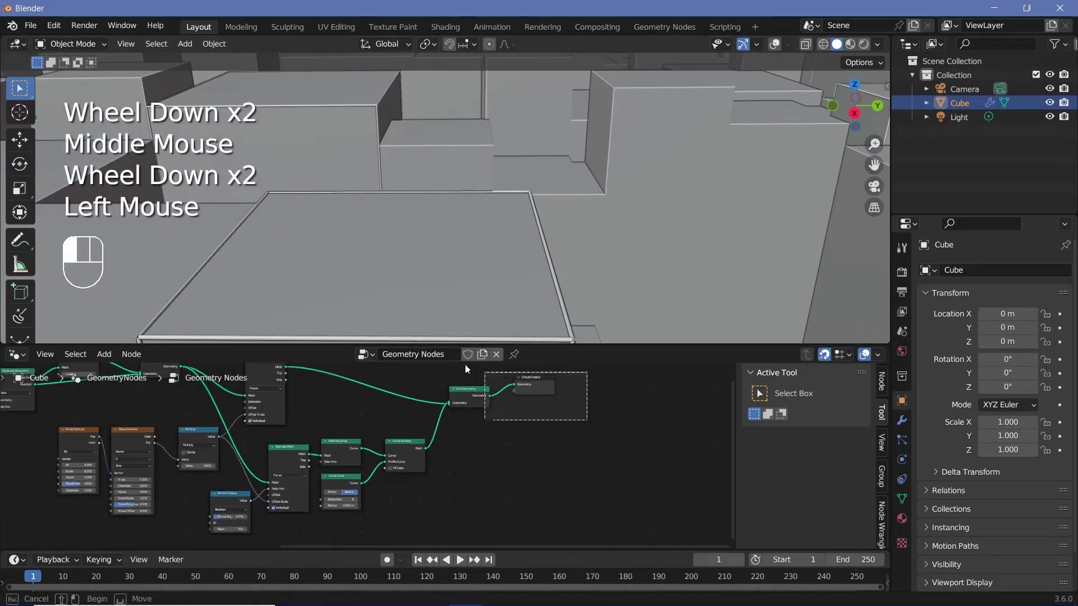
pyautogui.moveTo(522, 386); pyautogui.dragTo(583, 380)
pyautogui.scroll(-1, 551, 254)
pyautogui.scroll(-1, 553, 258)
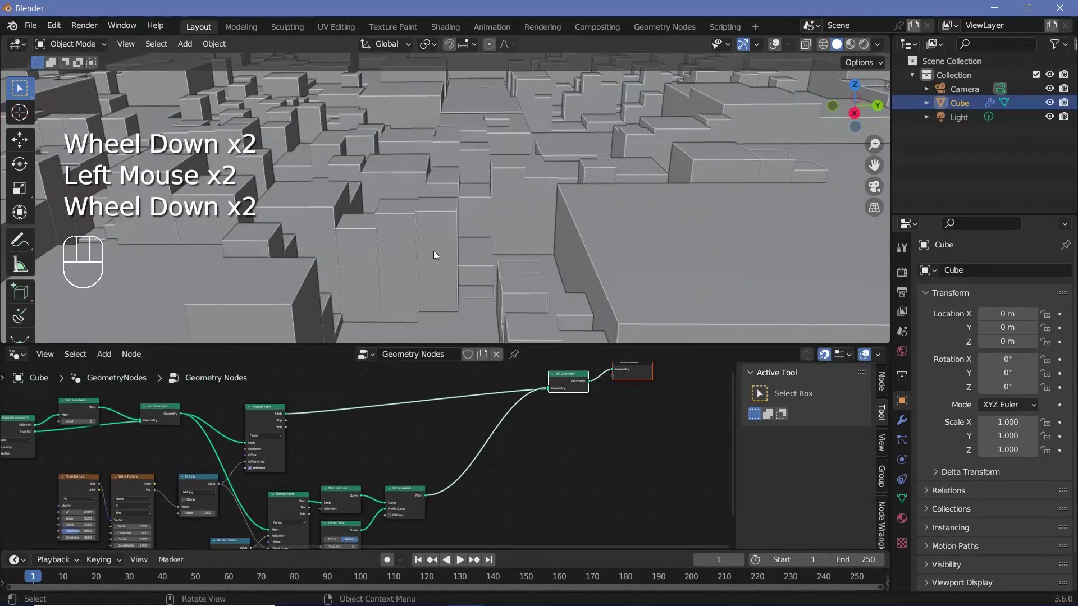
# Add a Transform Geometry node beside Curve to Mesh and try out its Scale input
pyautogui.scroll(2, 552, 412)
pyautogui.moveTo(505, 437); pyautogui.dragTo(472, 434, button='middle')
pyautogui.scroll(2, 473, 433)
pyautogui.scroll(1, 488, 434)
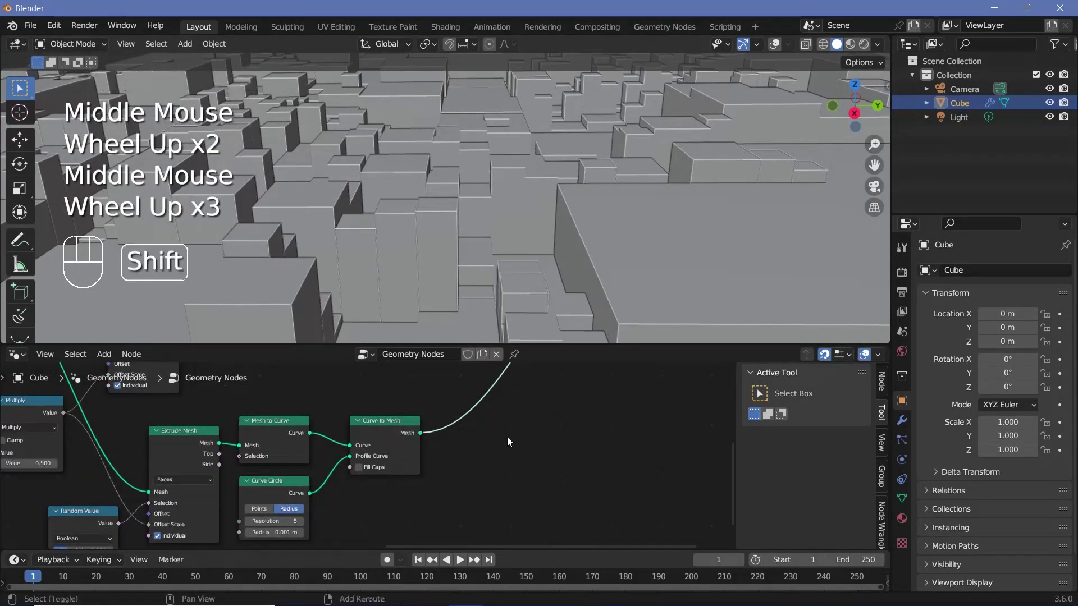
pyautogui.hotkey('shift', 'a')
pyautogui.click(483, 325)
pyautogui.write('tra')
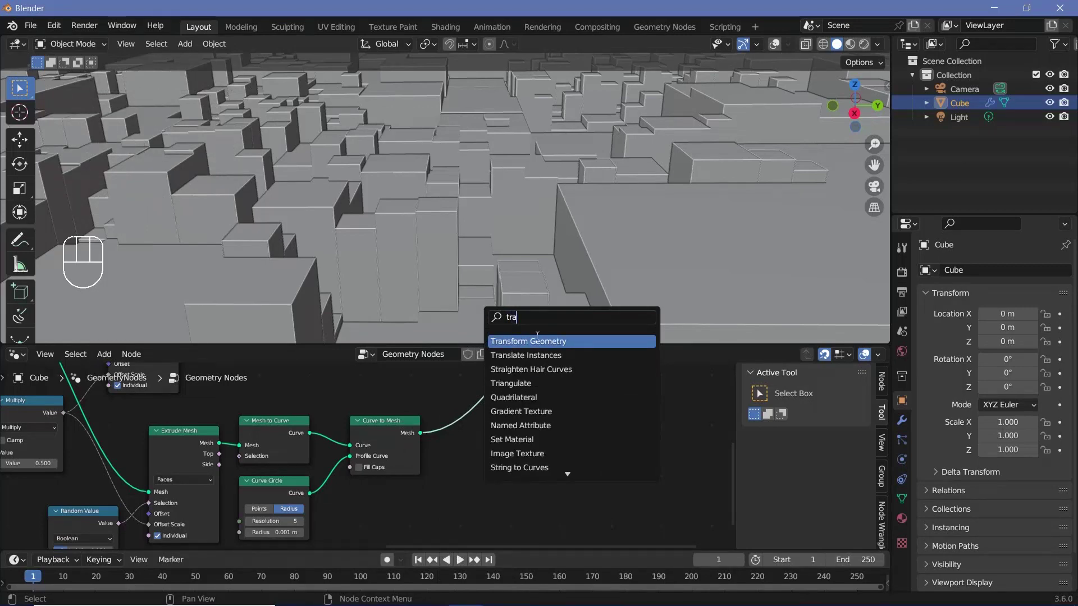
pyautogui.press('Return')
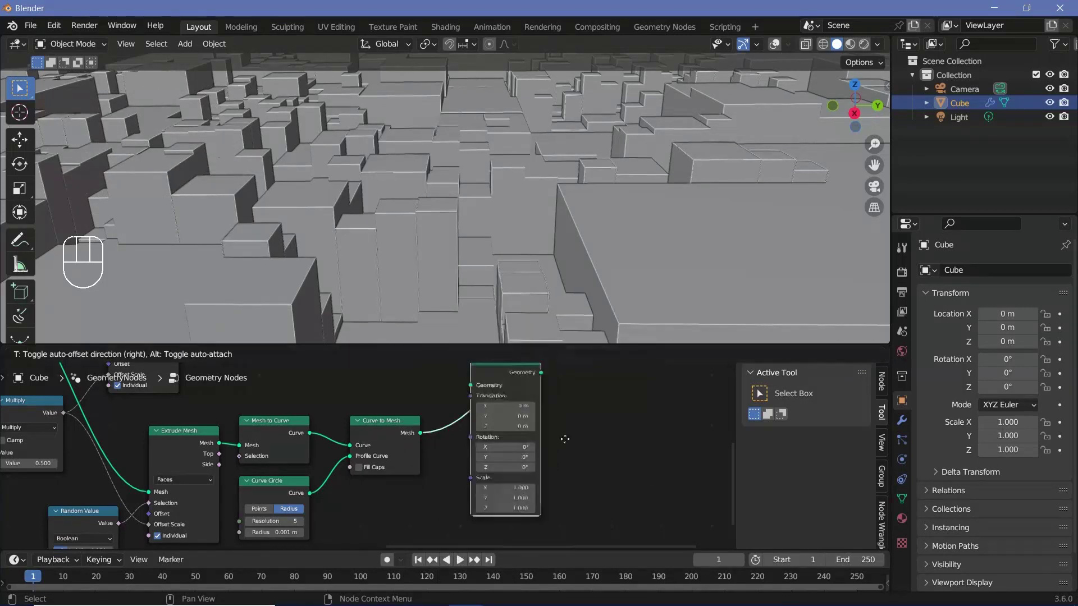
pyautogui.click(522, 392)
pyautogui.scroll(3, 572, 501)
pyautogui.moveTo(522, 392); pyautogui.dragTo(496, 494, button='middle')
pyautogui.scroll(2, 497, 494)
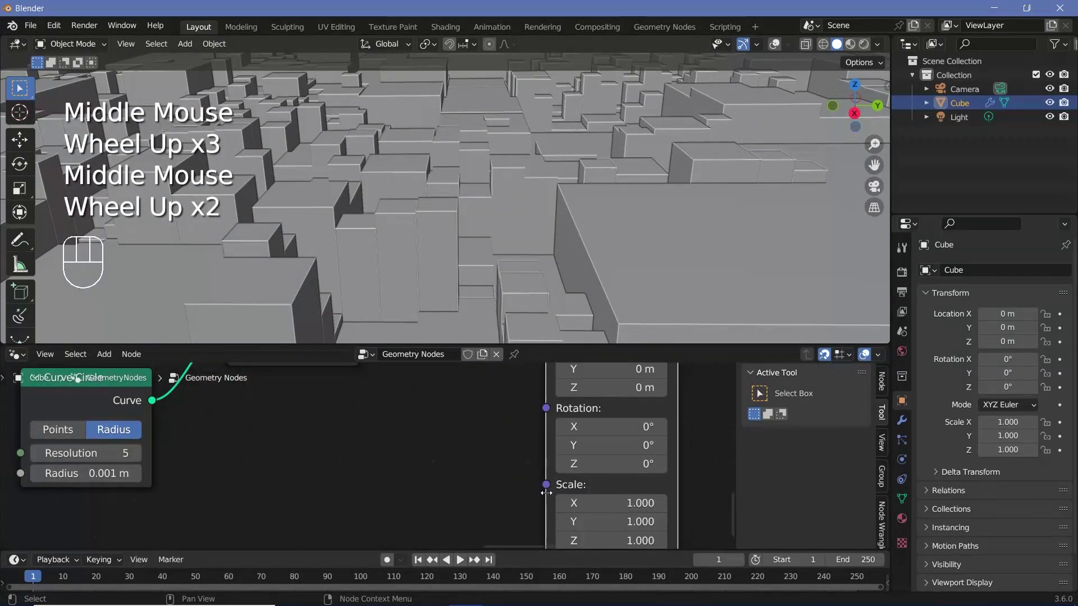
pyautogui.moveTo(545, 485)
pyautogui.mouseDown()
pyautogui.moveTo(419, 484)
pyautogui.moveTo(562, 496)
pyautogui.mouseUp()
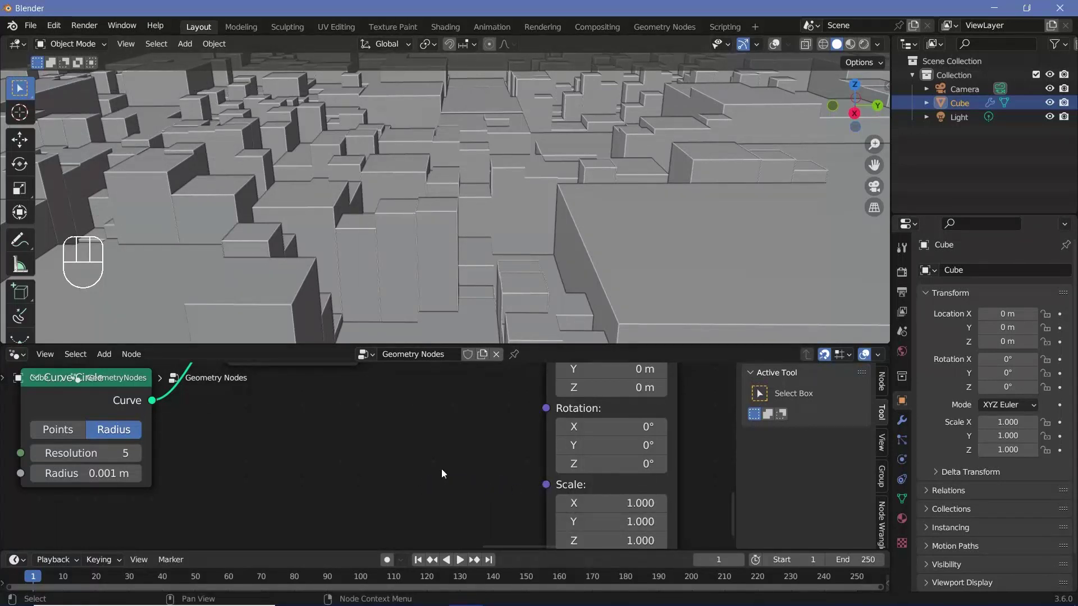
# Delete the Transform Geometry node
pyautogui.scroll(-2, 441, 469)
pyautogui.moveTo(441, 469); pyautogui.dragTo(476, 415, button='middle')
pyautogui.click(475, 415)
pyautogui.press('x')
# Add a Scale Elements node in the free space beyond Curve to Mesh
pyautogui.hotkey('shift', 'a')
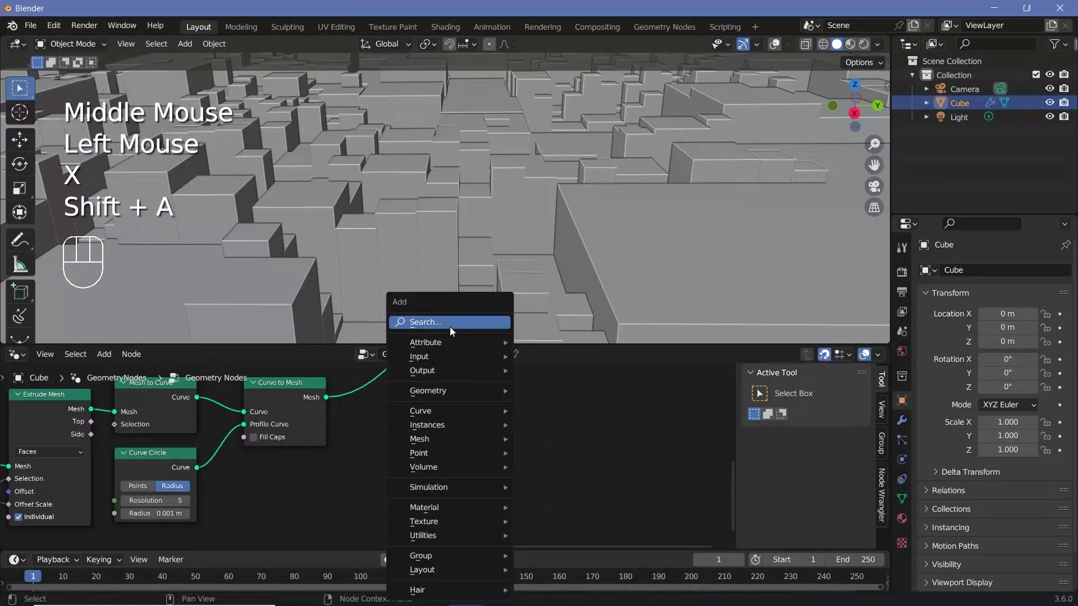
pyautogui.click(449, 323)
pyautogui.write('scale')
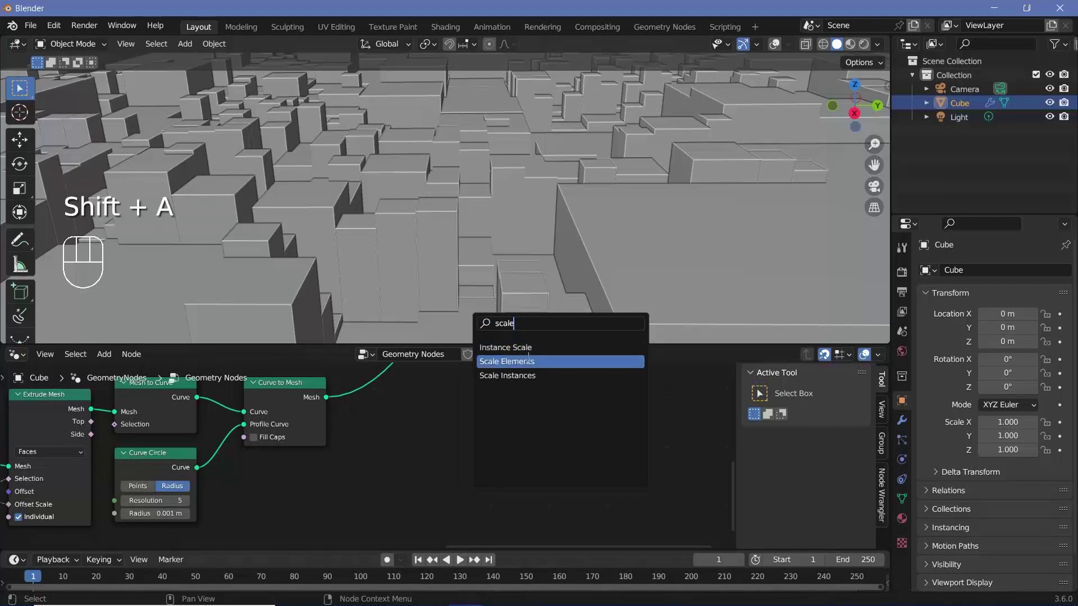
pyautogui.click(534, 362)
pyautogui.click(578, 499)
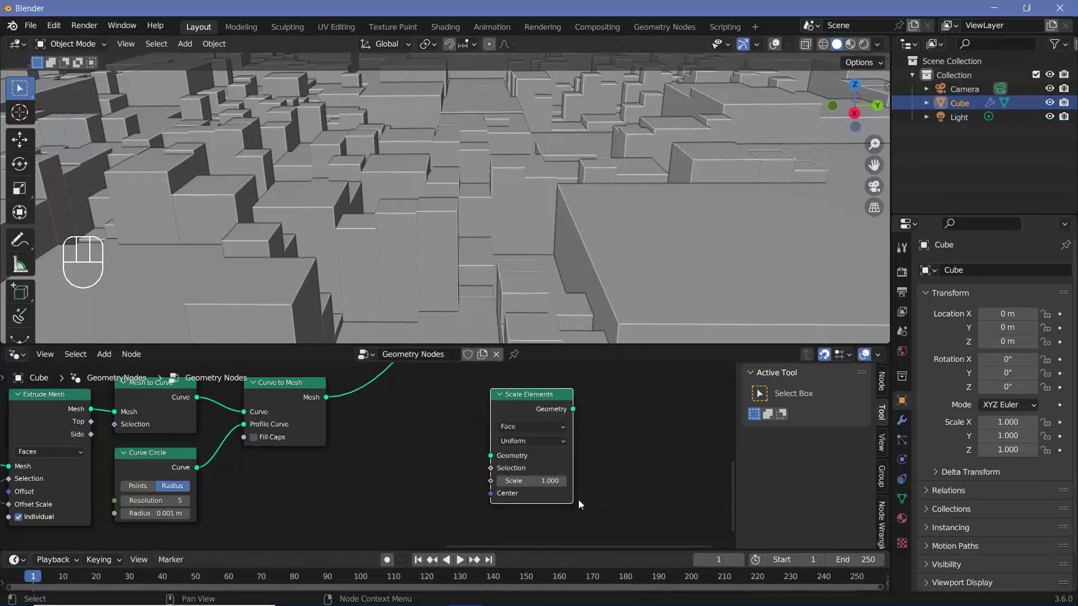
pyautogui.scroll(2, 521, 466)
pyautogui.moveTo(475, 453); pyautogui.dragTo(407, 460)
pyautogui.scroll(-2, 404, 466)
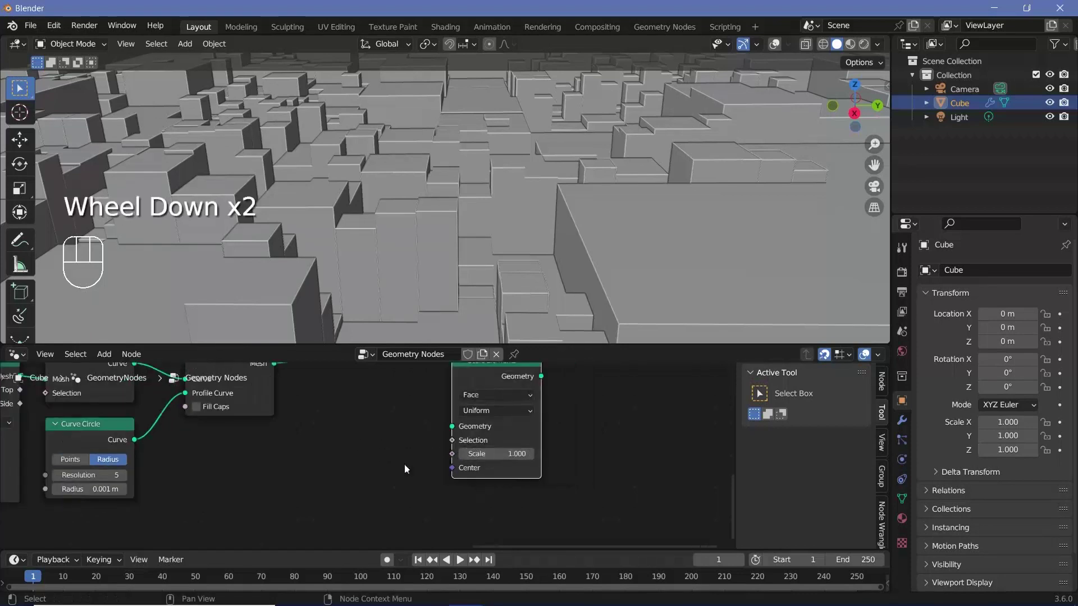
# Replace the Scale Elements node with a Scale Instances node
pyautogui.click(510, 394)
pyautogui.hotkey('shift', 'a')
pyautogui.write('scale')
pyautogui.click(493, 376)
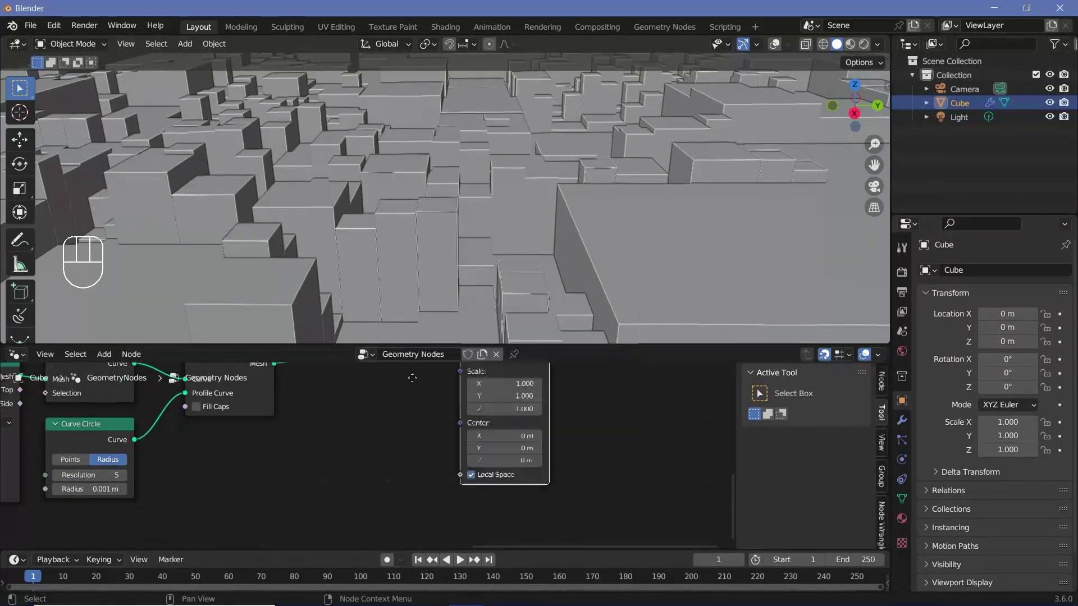
pyautogui.click(399, 406)
# Insert the Scale Instances node into the link between Curve to Mesh and Join Geometry, and read the node's info message
pyautogui.scroll(-2, 399, 405)
pyautogui.moveTo(400, 405); pyautogui.dragTo(337, 418, button='middle')
pyautogui.scroll(1, 307, 423)
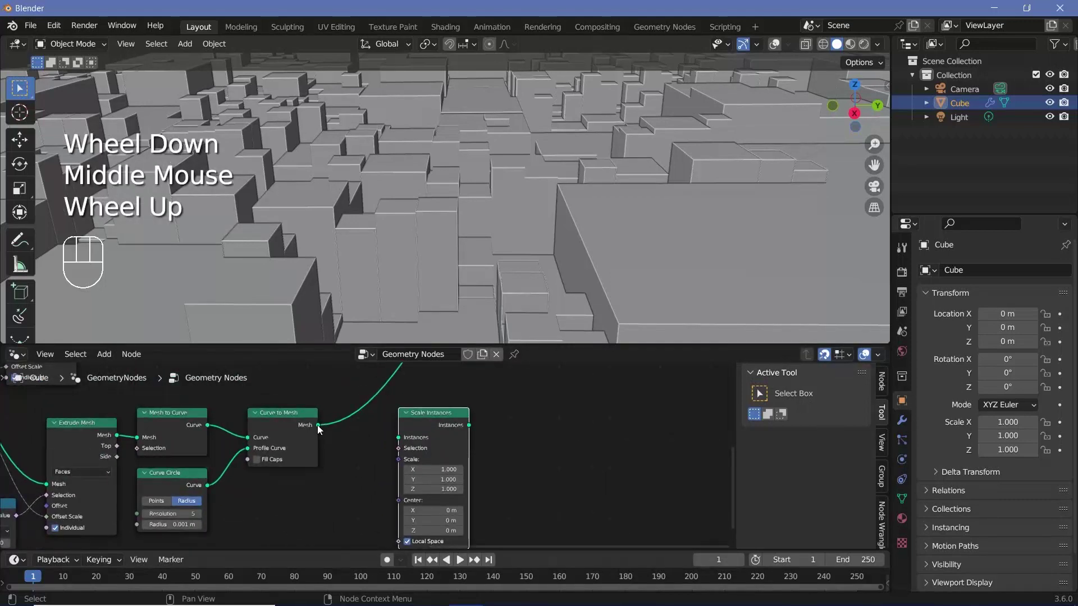
pyautogui.click(349, 440)
pyautogui.moveTo(420, 431); pyautogui.dragTo(379, 411)
pyautogui.click(409, 414)
pyautogui.scroll(2, 417, 420)
pyautogui.moveTo(417, 420); pyautogui.dragTo(376, 455, button='middle')
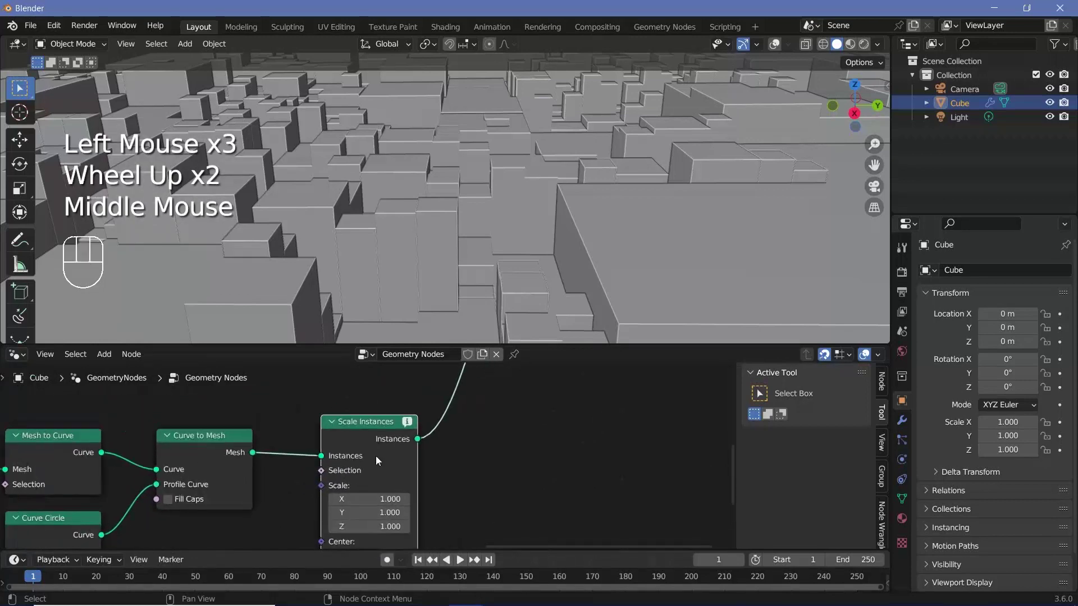
pyautogui.scroll(2, 375, 456)
pyautogui.moveTo(422, 411)
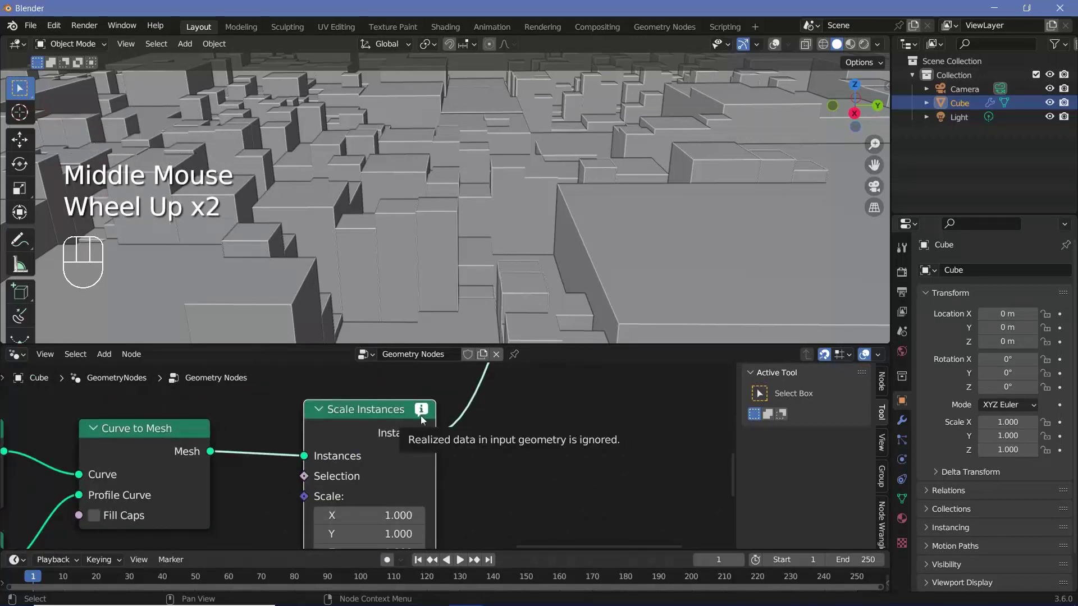
# Insert a Geometry to Instance node between Curve to Mesh and Scale Instances
pyautogui.scroll(-2, 333, 443)
pyautogui.moveTo(344, 455); pyautogui.dragTo(422, 454)
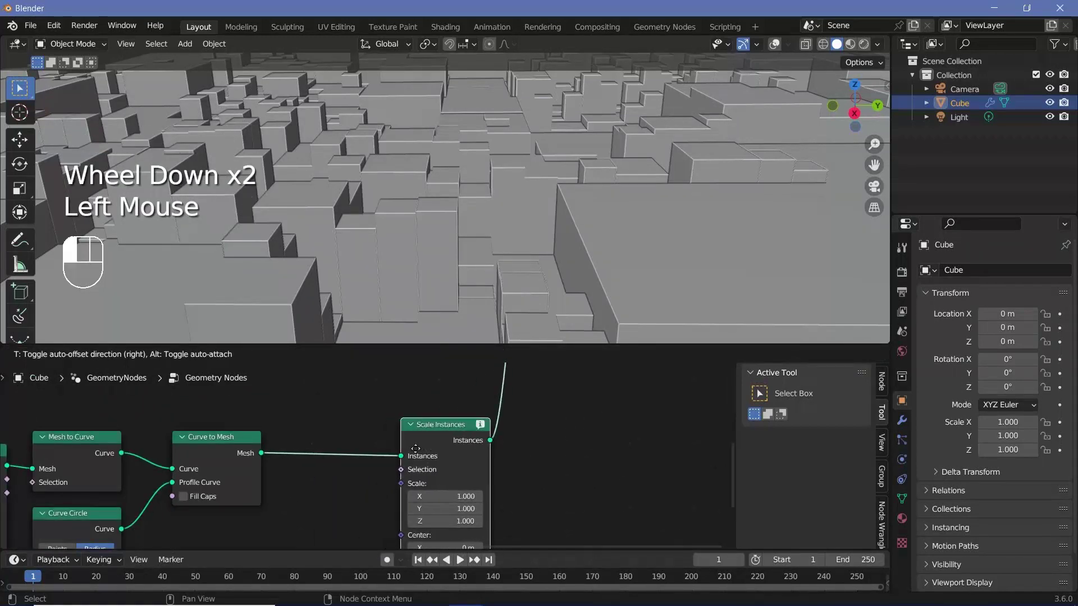
pyautogui.moveTo(303, 457); pyautogui.dragTo(413, 432, button='middle')
pyautogui.hotkey('shift', 'a')
pyautogui.click(351, 322)
pyautogui.write('geometru to')
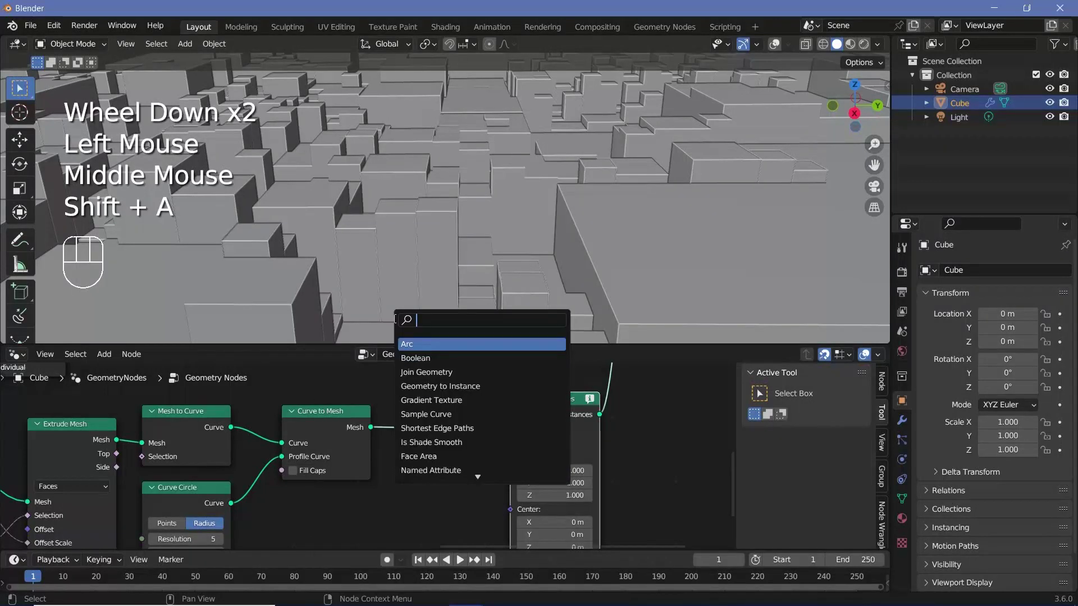
pyautogui.press('Return')
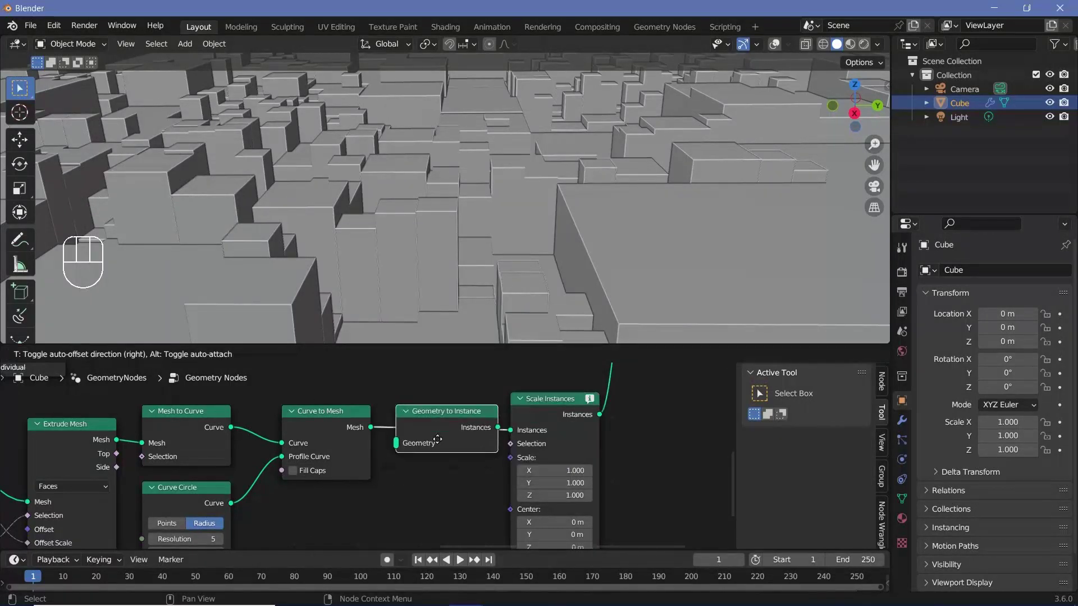
pyautogui.click(450, 443)
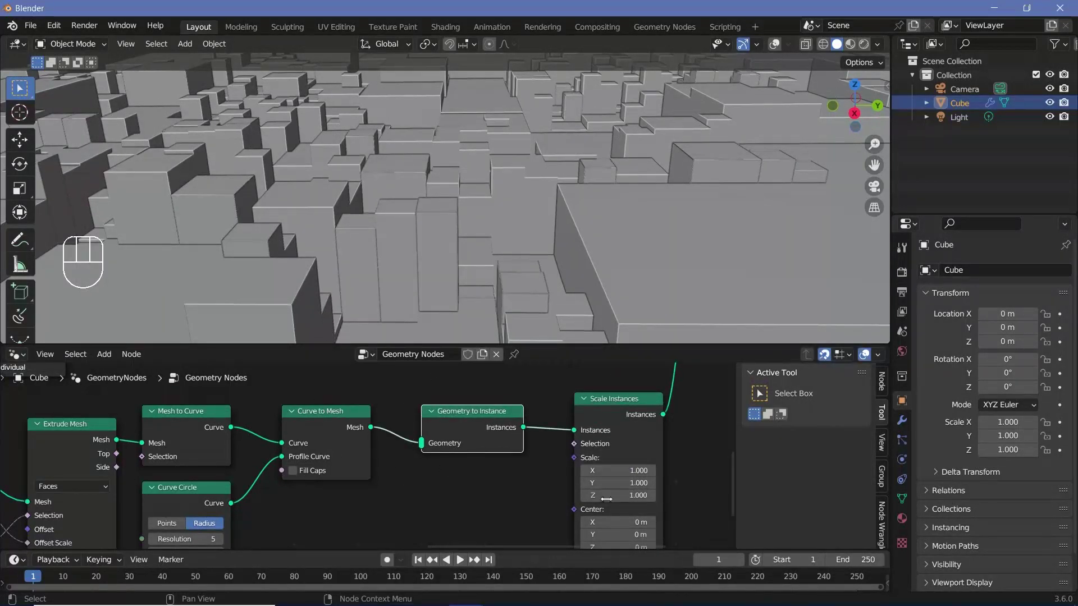
# Add a Combine XYZ node and link its Vector to the Scale of Scale Instances
pyautogui.moveTo(517, 510); pyautogui.dragTo(532, 470, button='middle')
pyautogui.hotkey('shift', 'a')
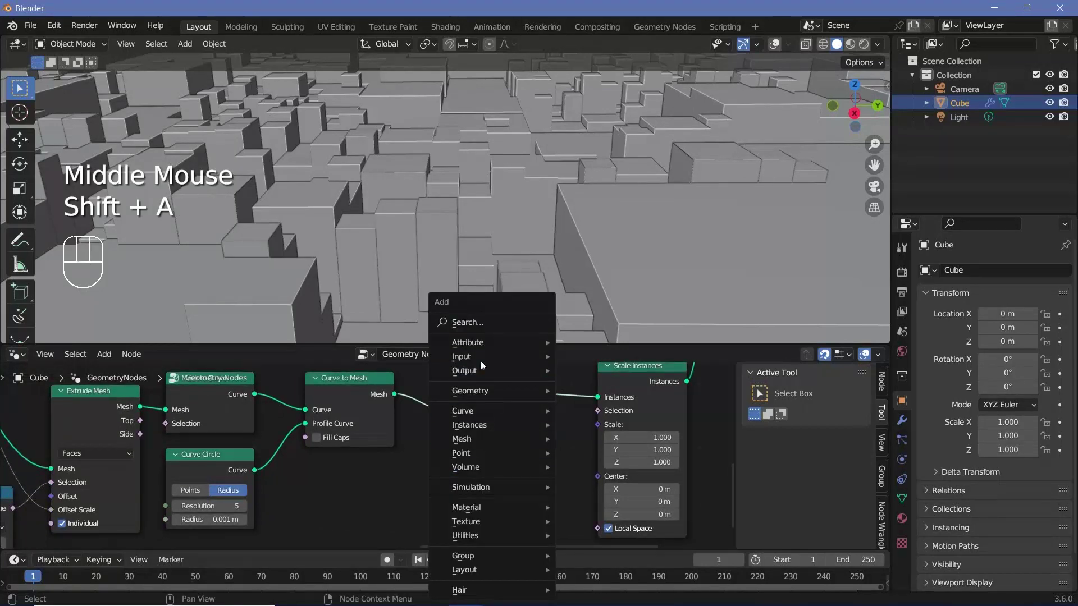
pyautogui.click(500, 328)
pyautogui.write('combine')
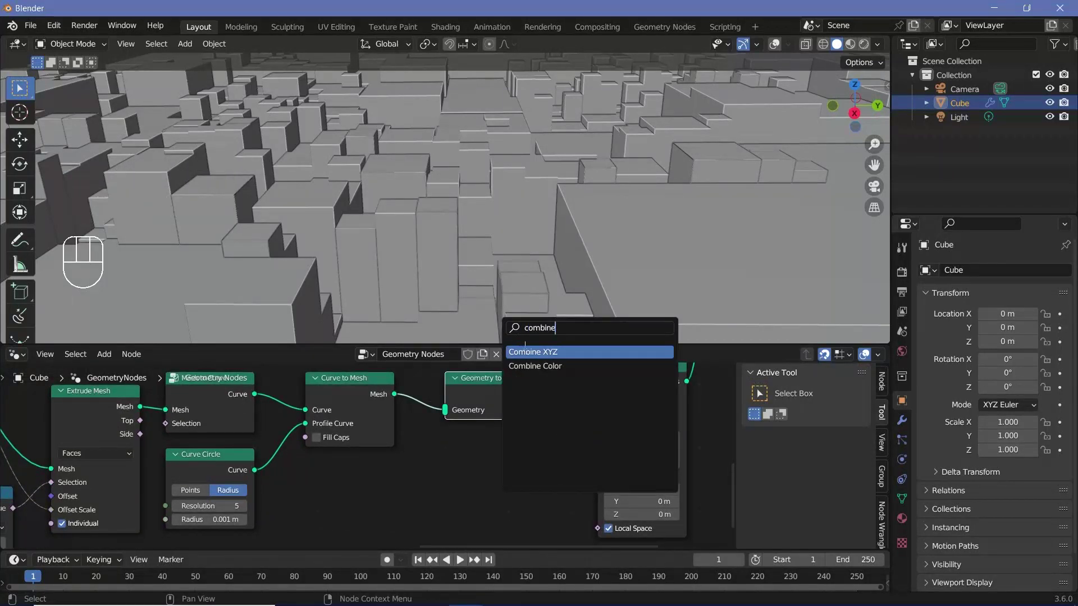
pyautogui.press('Return')
pyautogui.click(476, 492)
pyautogui.moveTo(534, 483); pyautogui.dragTo(597, 424)
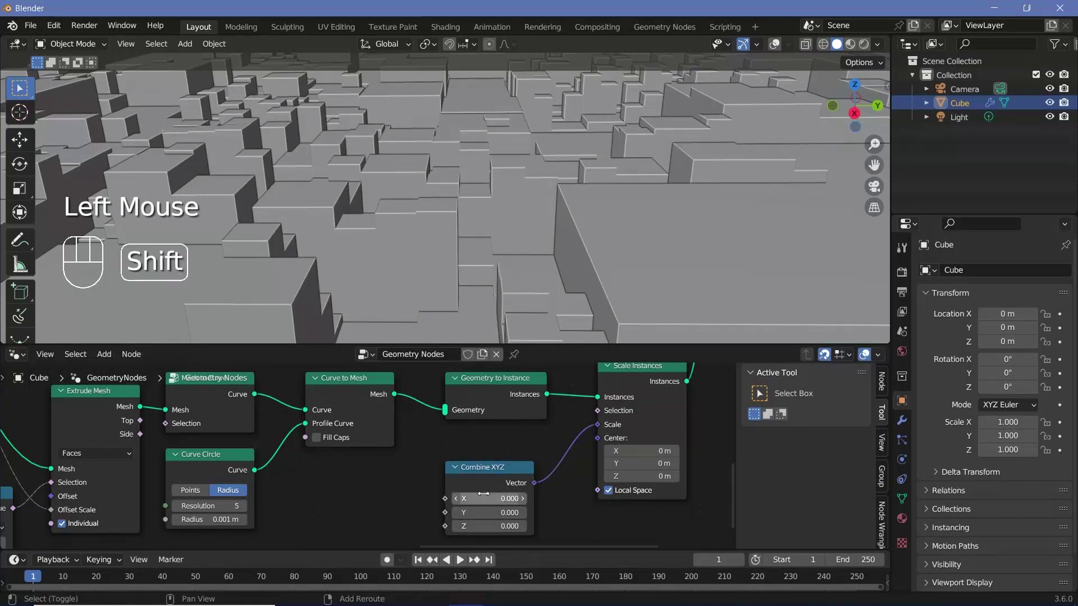
# Set the X and Y values of the Combine XYZ node to 1.000
pyautogui.moveTo(489, 499)
pyautogui.keyDown('shift'); pyautogui.mouseDown()
pyautogui.moveTo(502, 498)
pyautogui.moveTo(492, 494)
pyautogui.mouseUp(); pyautogui.keyUp('shift')
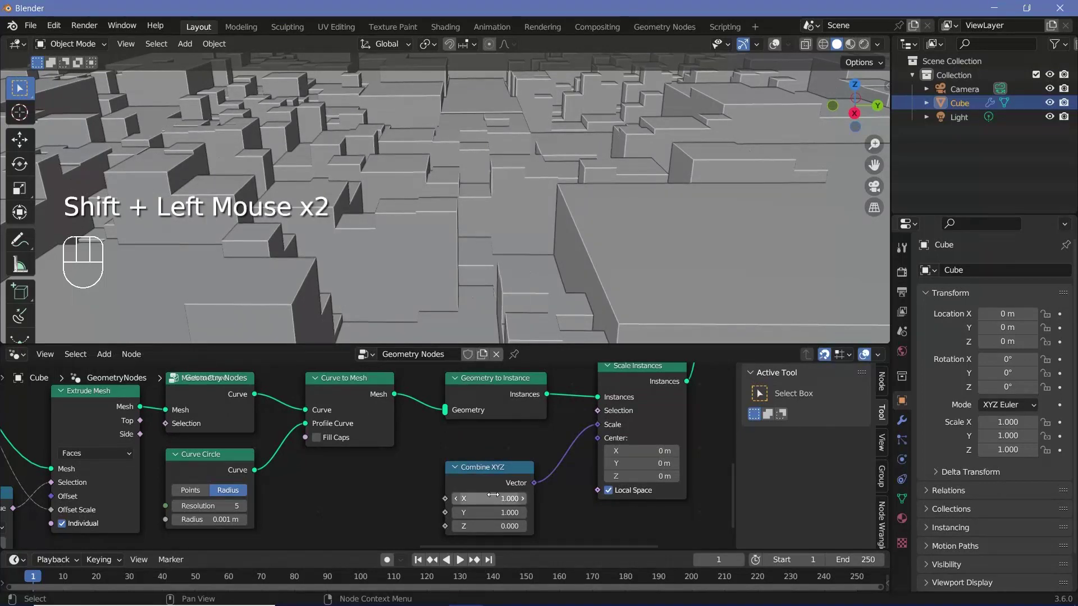
pyautogui.scroll(-2, 490, 541)
pyautogui.scroll(-2, 467, 465)
pyautogui.moveTo(489, 542); pyautogui.dragTo(406, 529, button='middle')
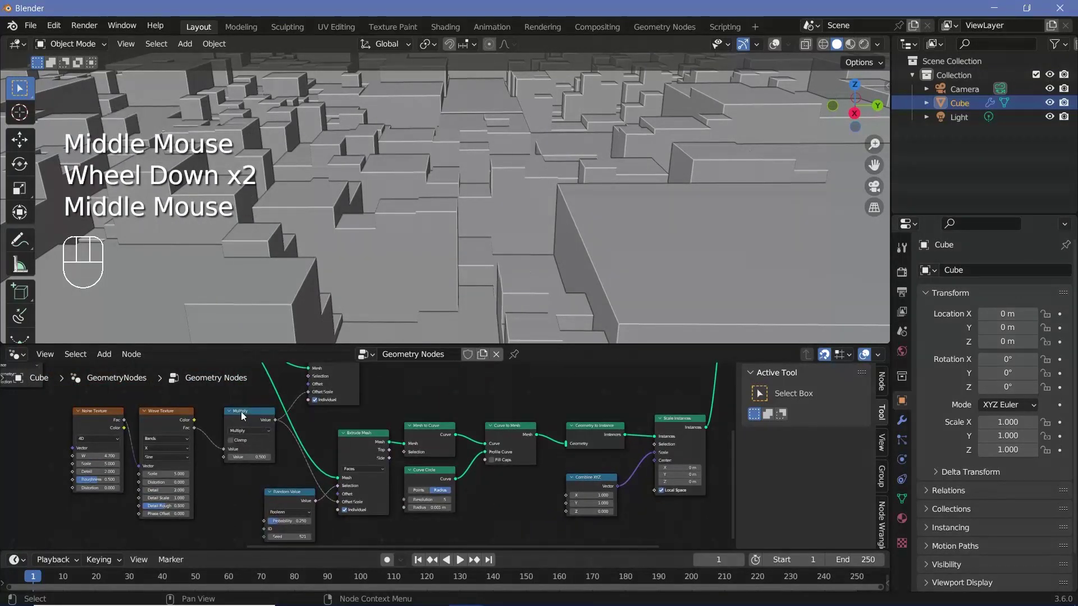
# Add a Math node in Add mode below the Curve to Mesh node
pyautogui.click(238, 426)
pyautogui.moveTo(238, 425); pyautogui.dragTo(234, 426)
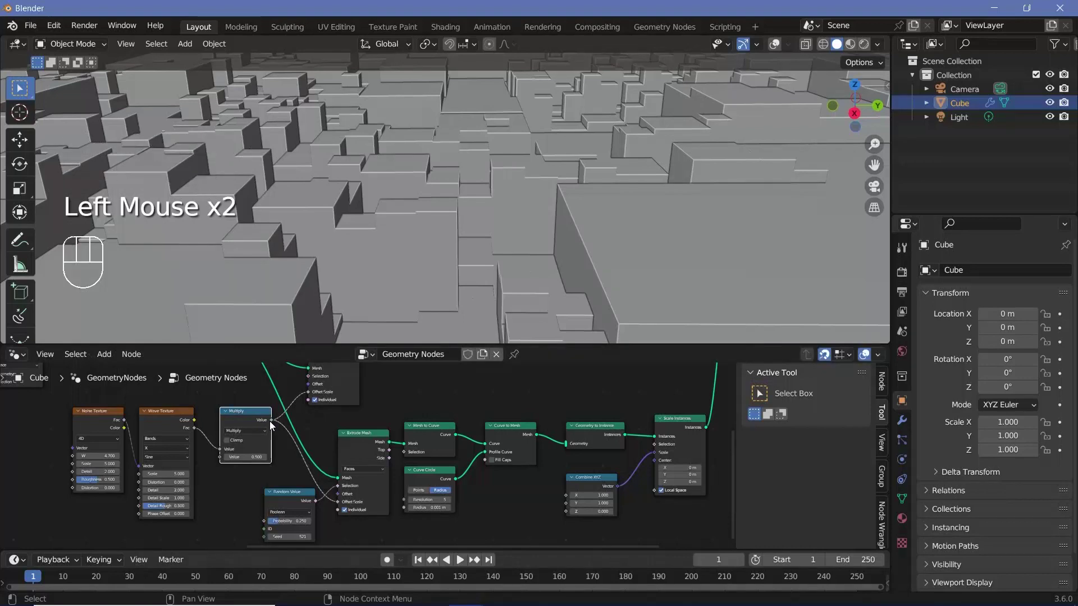
pyautogui.moveTo(470, 508); pyautogui.dragTo(517, 465, button='middle')
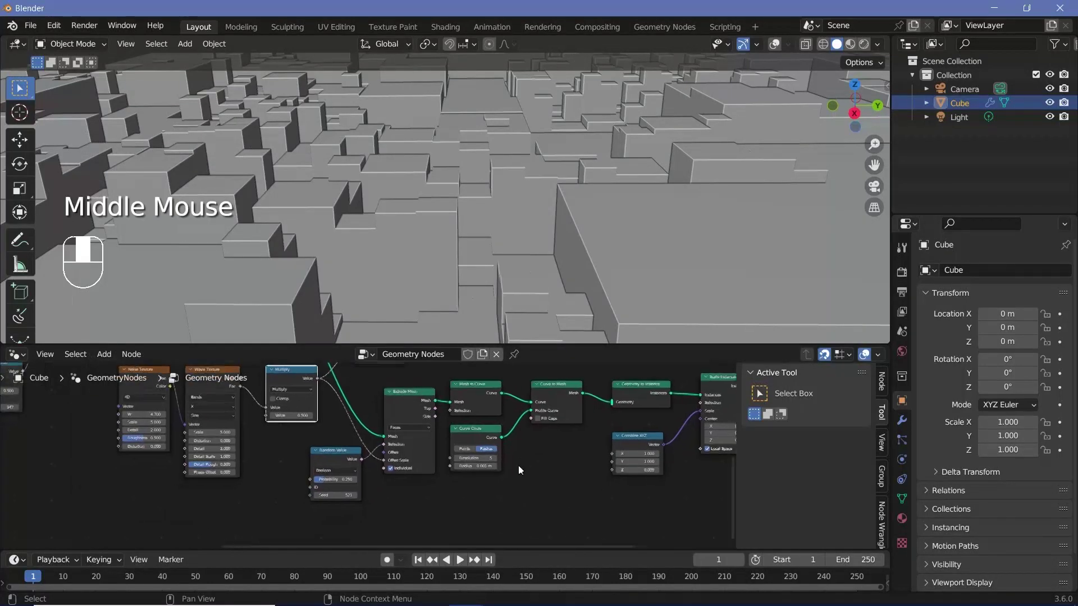
pyautogui.hotkey('shift', 'a')
pyautogui.click(514, 322)
pyautogui.write('ma')
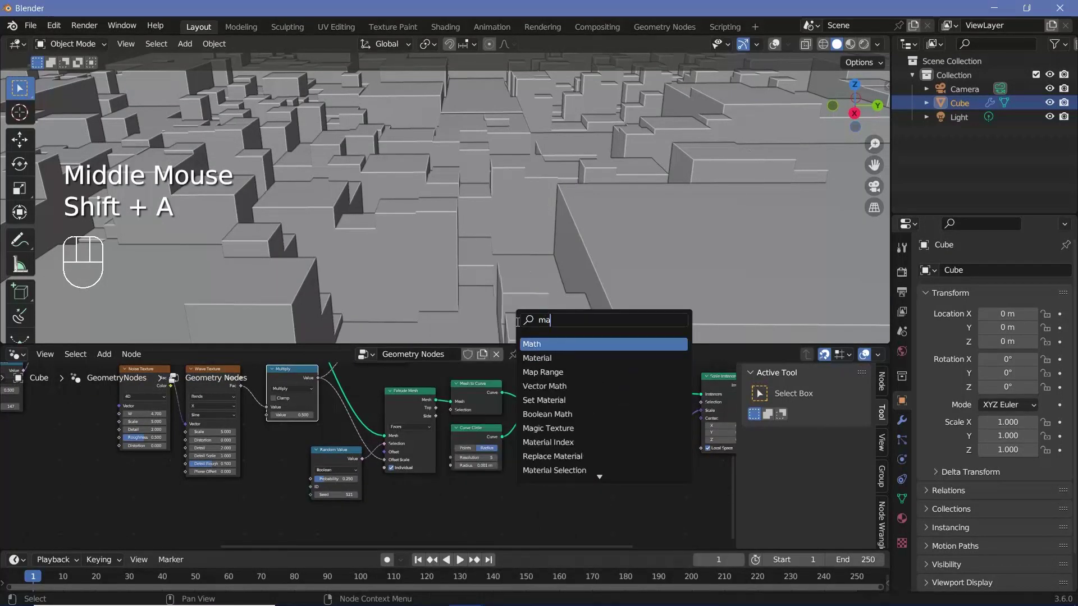
pyautogui.press('Return')
pyautogui.click(598, 477)
pyautogui.scroll(2, 581, 479)
pyautogui.moveTo(582, 480); pyautogui.dragTo(581, 463, button='middle')
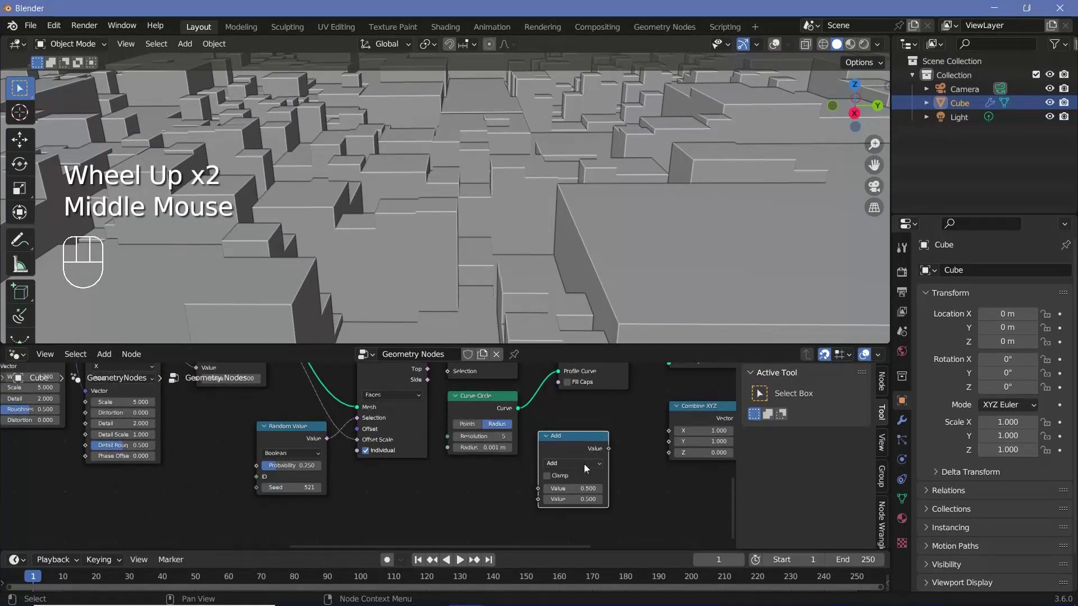
# Link the Multiply node's output to the Add node's first Value, and the Add output to Z of Combine XYZ
pyautogui.scroll(-2, 407, 428)
pyautogui.moveTo(393, 419); pyautogui.dragTo(437, 457, button='middle')
pyautogui.click(336, 394)
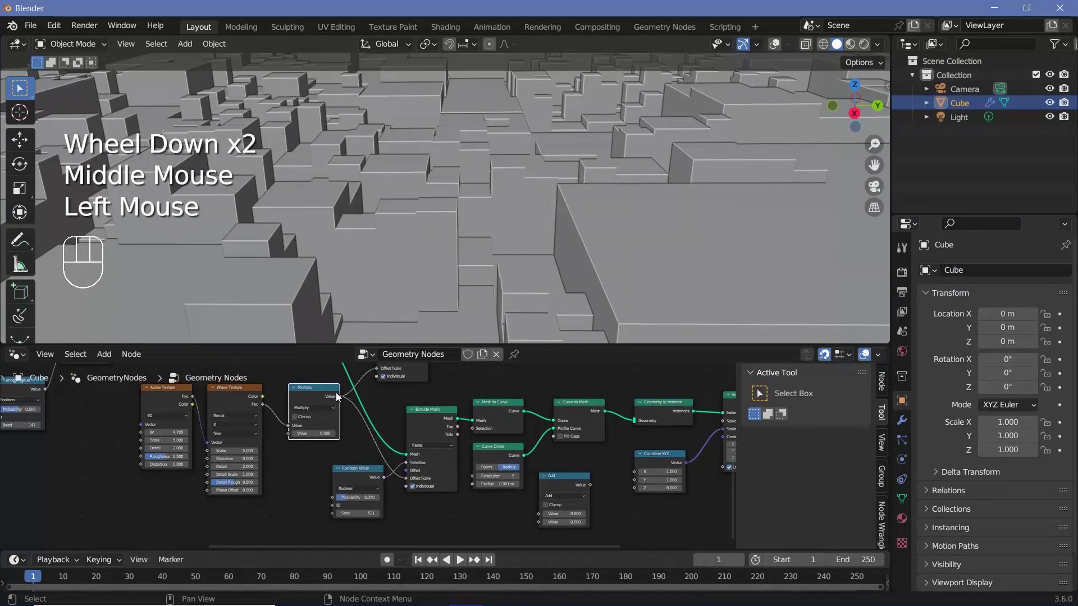
pyautogui.moveTo(340, 396); pyautogui.dragTo(404, 497)
pyautogui.moveTo(537, 503); pyautogui.dragTo(541, 512)
pyautogui.moveTo(541, 512); pyautogui.dragTo(393, 517, button='middle')
pyautogui.scroll(2, 458, 473)
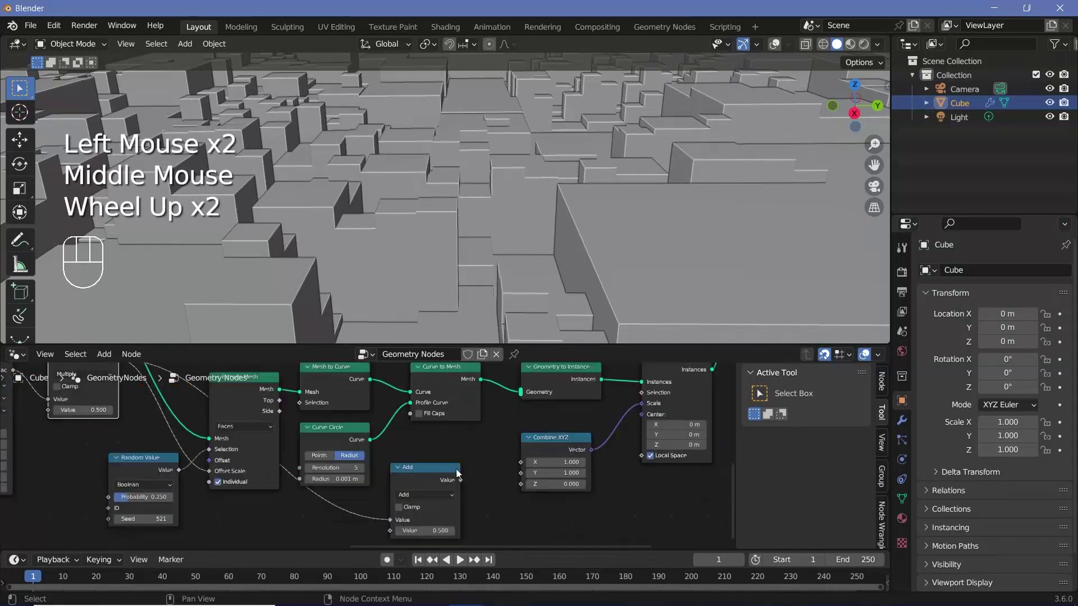
pyautogui.scroll(2, 463, 481)
pyautogui.moveTo(464, 480); pyautogui.dragTo(466, 478, button='middle')
pyautogui.moveTo(477, 477); pyautogui.dragTo(560, 492)
# Try different Phase Offset values on the Wave Texture node, ending at 0.530, to compare outlines and blocks
pyautogui.moveTo(475, 278); pyautogui.dragTo(402, 255, button='middle')
pyautogui.scroll(2, 402, 255)
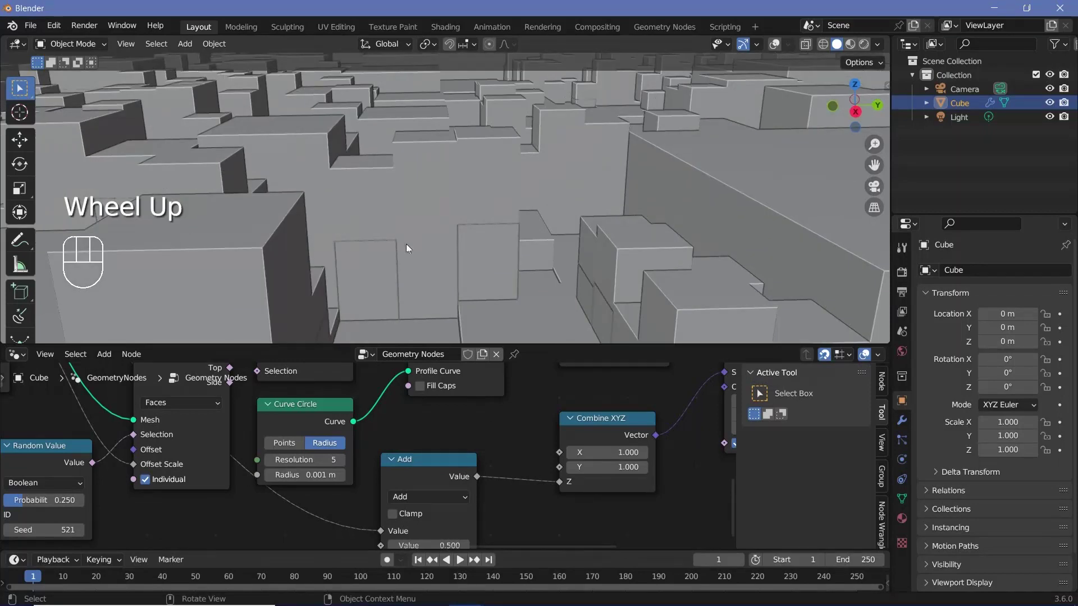
pyautogui.scroll(-2, 362, 241)
pyautogui.scroll(2, 375, 238)
pyautogui.scroll(-1, 379, 244)
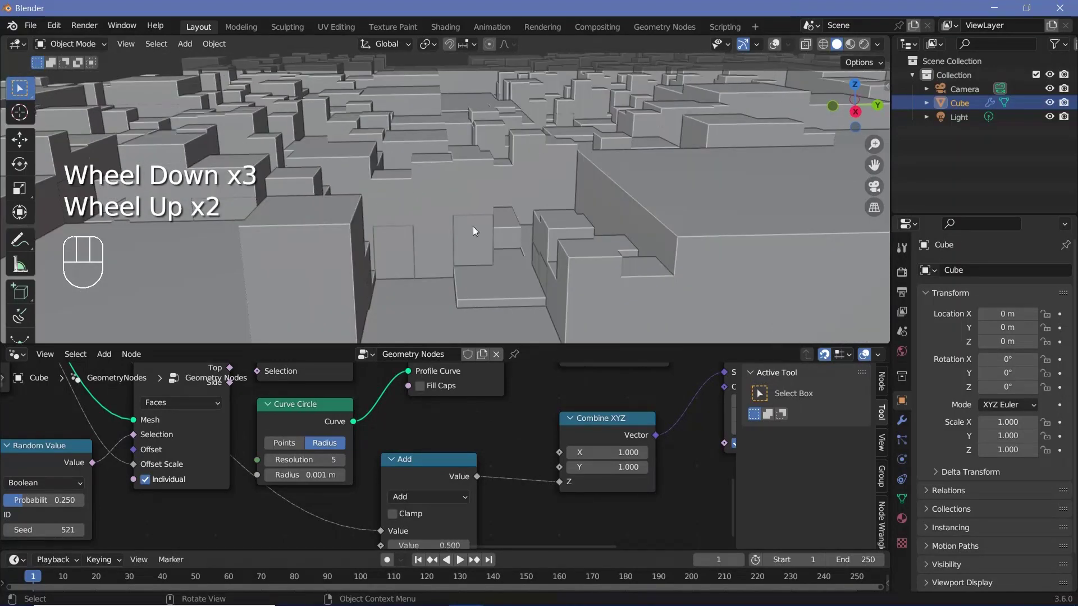
pyautogui.press('space')
pyautogui.press('space')
pyautogui.click(154, 456)
pyautogui.scroll(-1, 154, 456)
pyautogui.moveTo(154, 456); pyautogui.dragTo(268, 529, button='middle')
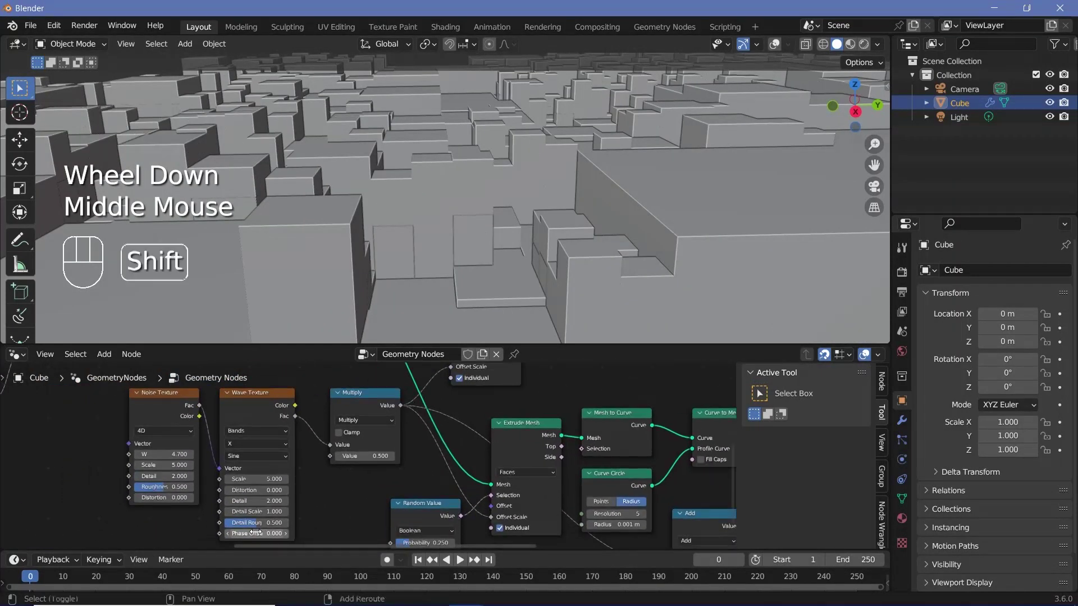
pyautogui.keyDown('shift'); pyautogui.moveTo(268, 529); pyautogui.dragTo(337, 529); pyautogui.keyUp('shift')
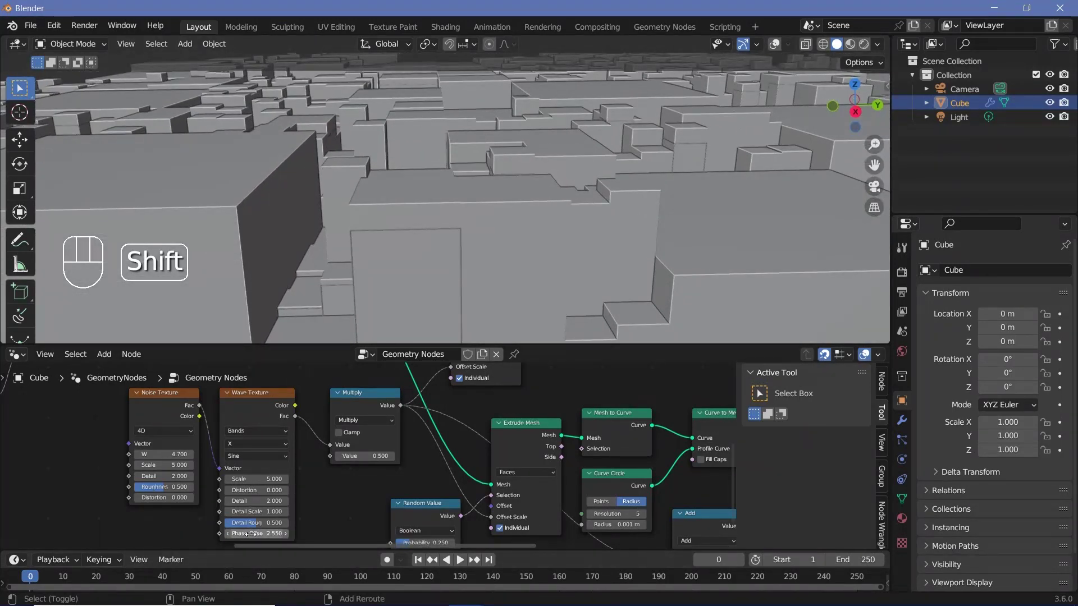
pyautogui.keyDown('shift'); pyautogui.moveTo(250, 534); pyautogui.dragTo(311, 366); pyautogui.keyUp('shift')
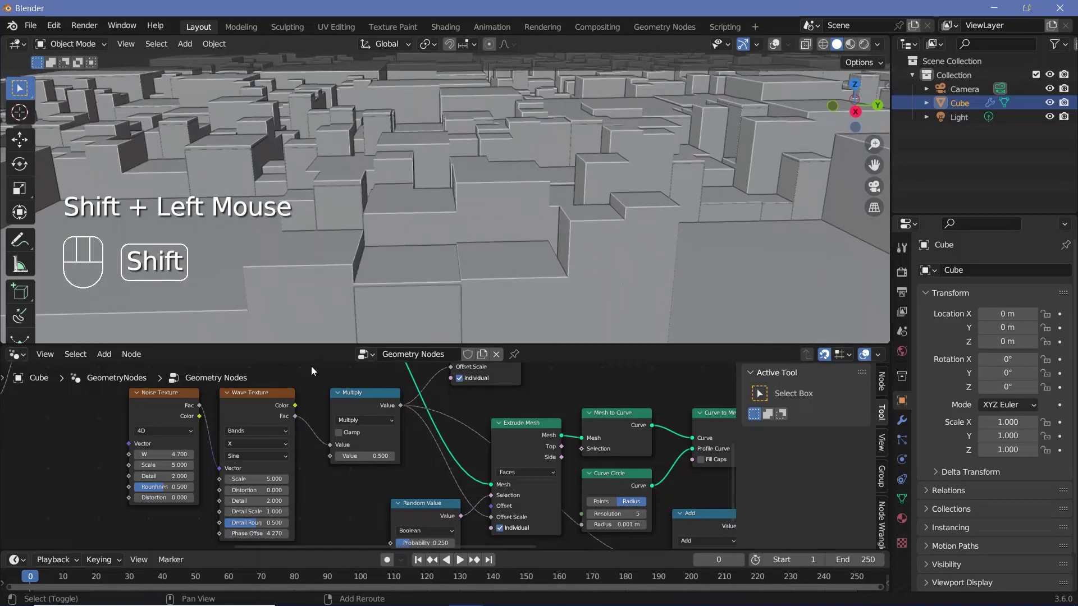
pyautogui.keyDown('shift'); pyautogui.moveTo(260, 532); pyautogui.dragTo(292, 533); pyautogui.keyUp('shift')
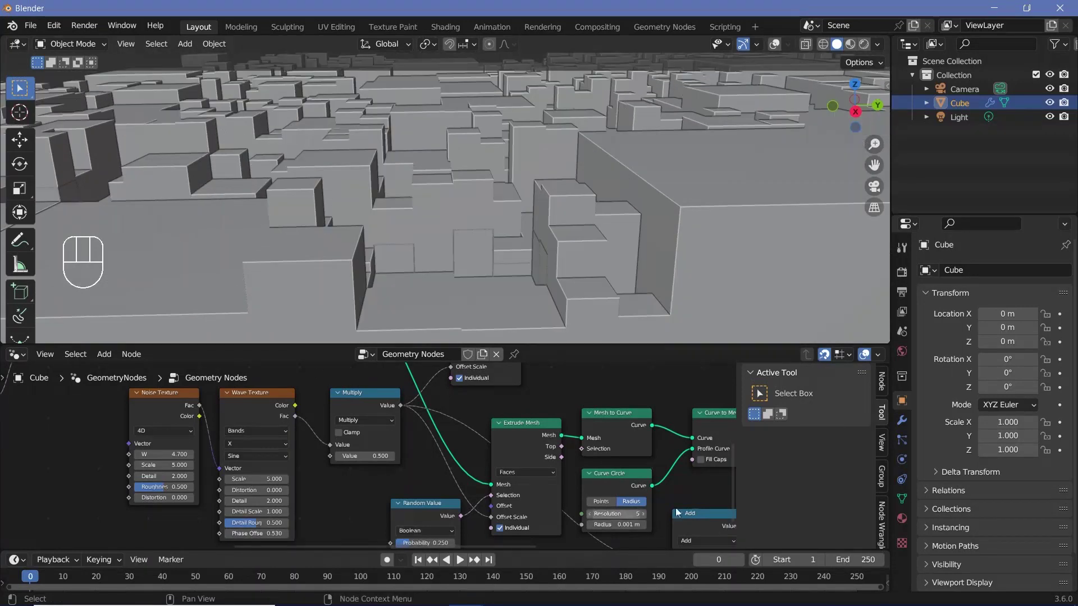
# Set the second Value of the Add node feeding Combine XYZ to 1.000
pyautogui.scroll(-1, 694, 499)
pyautogui.moveTo(693, 500); pyautogui.dragTo(495, 427, button='middle')
pyautogui.scroll(4, 495, 443)
pyautogui.click(525, 476)
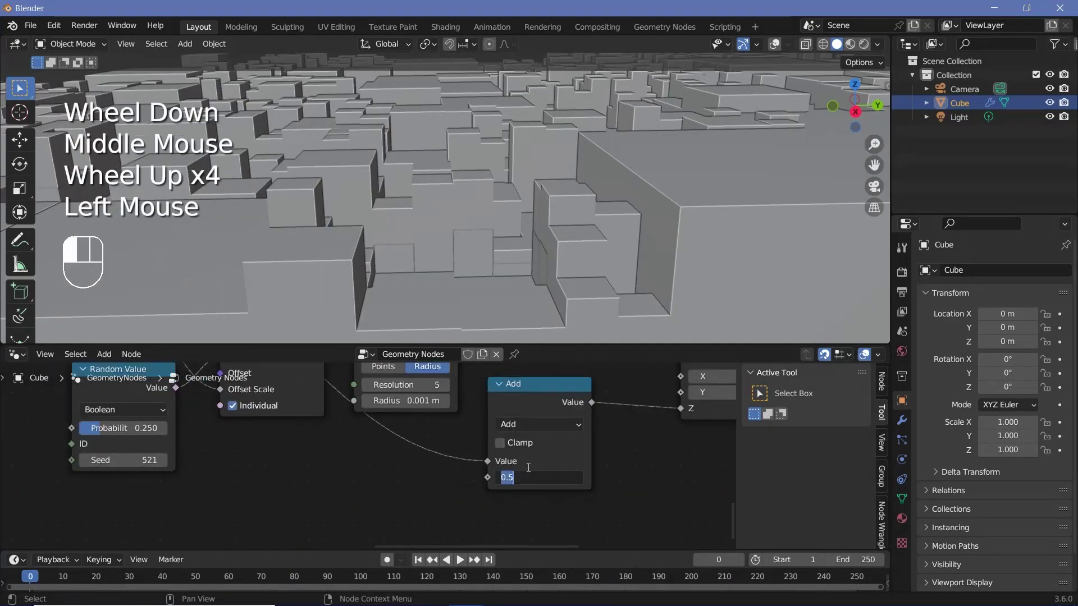
pyautogui.press('Return')
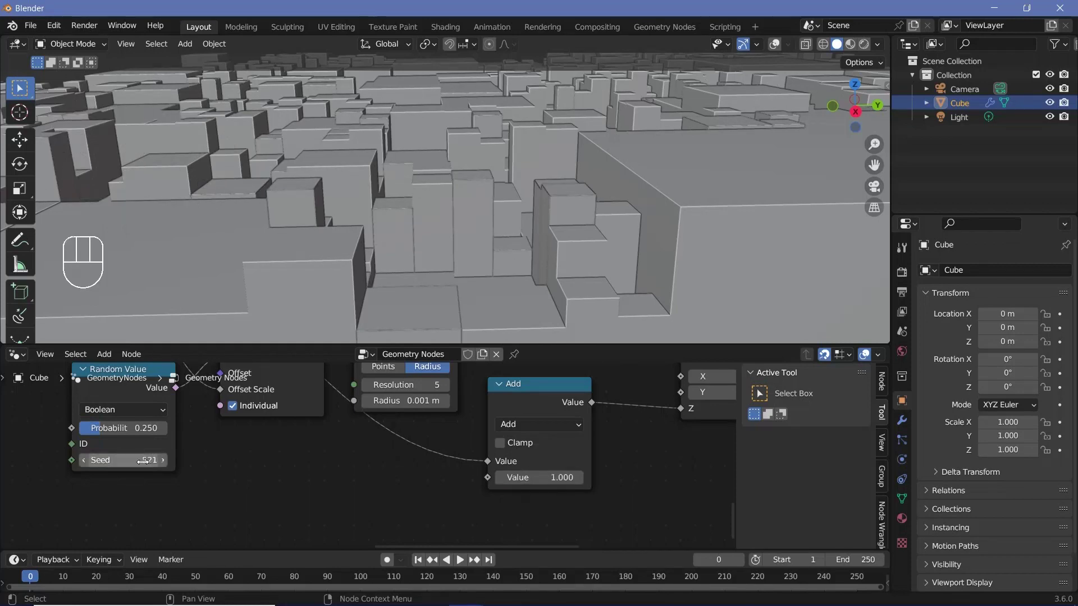
# Scrub the Wave Texture's Phase Offset up to 13.630 to test the outline scaling
pyautogui.moveTo(225, 427); pyautogui.dragTo(492, 480, button='middle')
pyautogui.keyDown('shift'); pyautogui.moveTo(166, 473); pyautogui.dragTo(313, 225); pyautogui.keyUp('shift')
pyautogui.keyDown('shift'); pyautogui.moveTo(144, 472); pyautogui.dragTo(321, 208); pyautogui.keyUp('shift')
# Duplicate the Add node into its link to Combine XYZ and switch the copy to Multiply
pyautogui.scroll(-2, 389, 393)
pyautogui.moveTo(382, 426); pyautogui.dragTo(346, 484, button='middle')
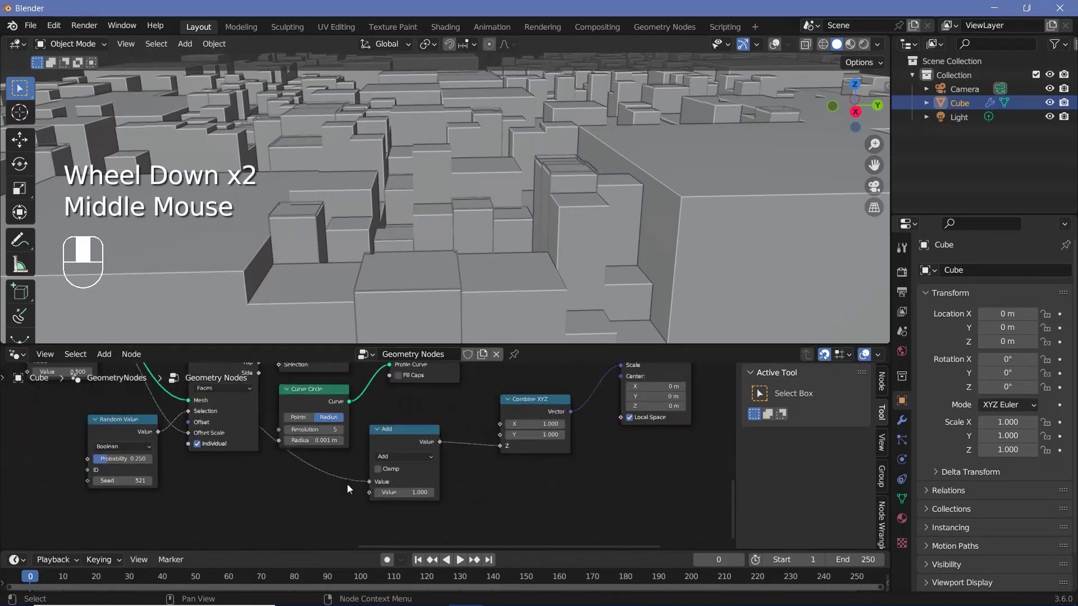
pyautogui.scroll(2, 533, 440)
pyautogui.moveTo(534, 440); pyautogui.dragTo(342, 443, button='middle')
pyautogui.click(334, 448)
pyautogui.hotkey('shift', 'd')
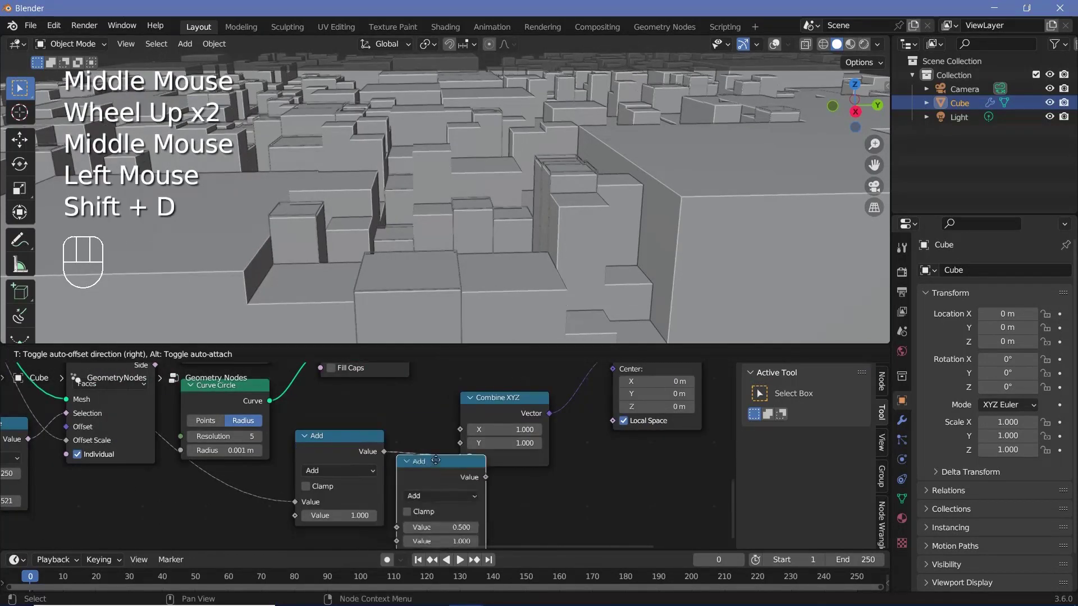
pyautogui.click(472, 456)
pyautogui.click(476, 483)
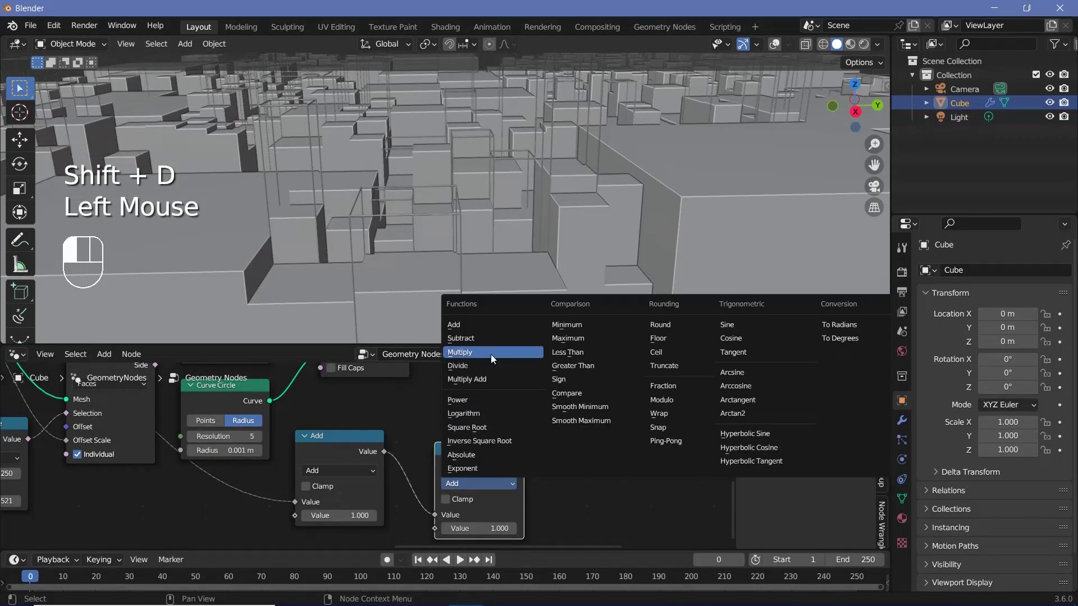
pyautogui.click(460, 352)
pyautogui.moveTo(453, 459); pyautogui.dragTo(420, 443)
# Set the second Value of the new Multiply node to 0.9
pyautogui.click(442, 516)
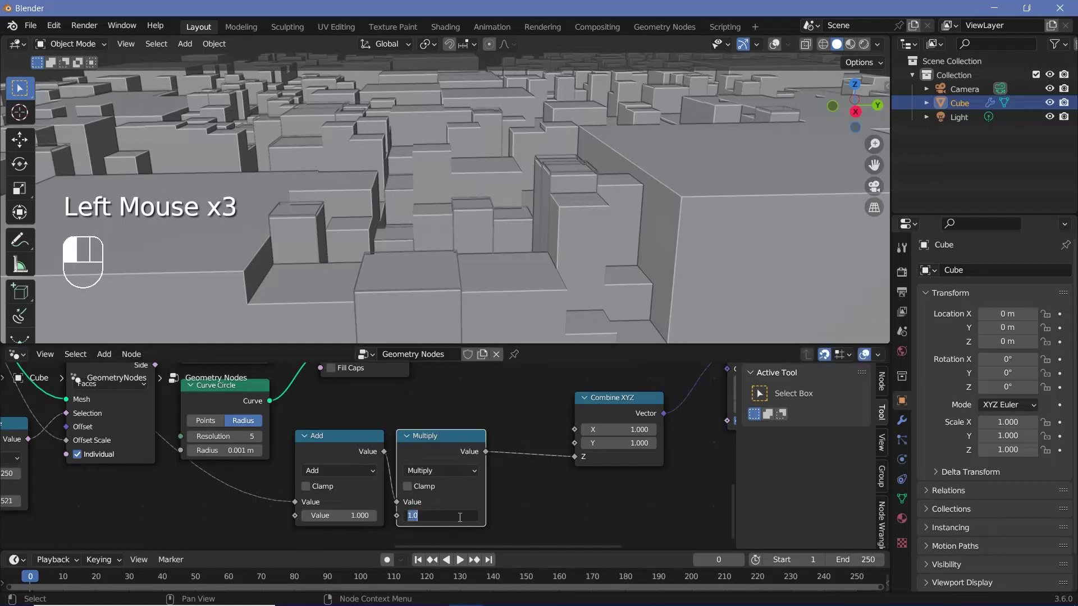
pyautogui.write('0.9')
pyautogui.press('Return')
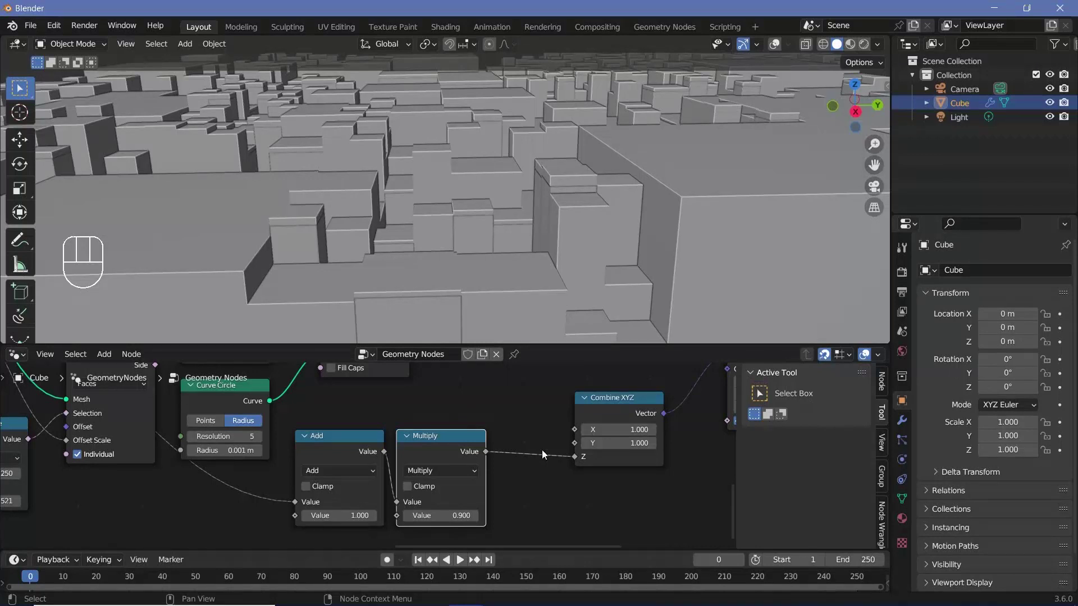
# Try 0.8 as the Multiply node's second Value, and undo the change
pyautogui.click(444, 514)
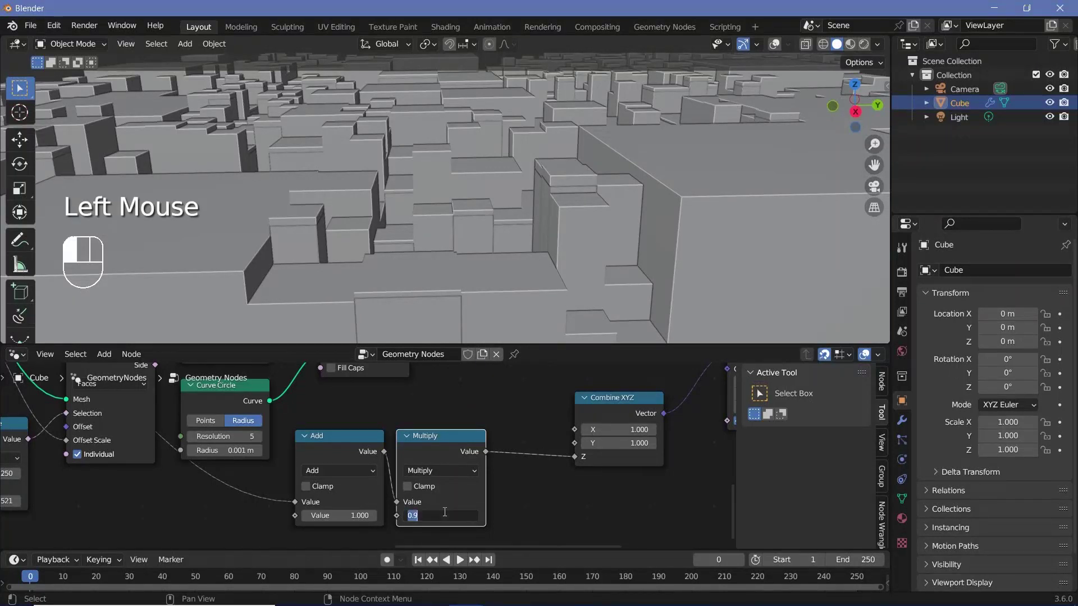
pyautogui.write('0.8')
pyautogui.press('Return')
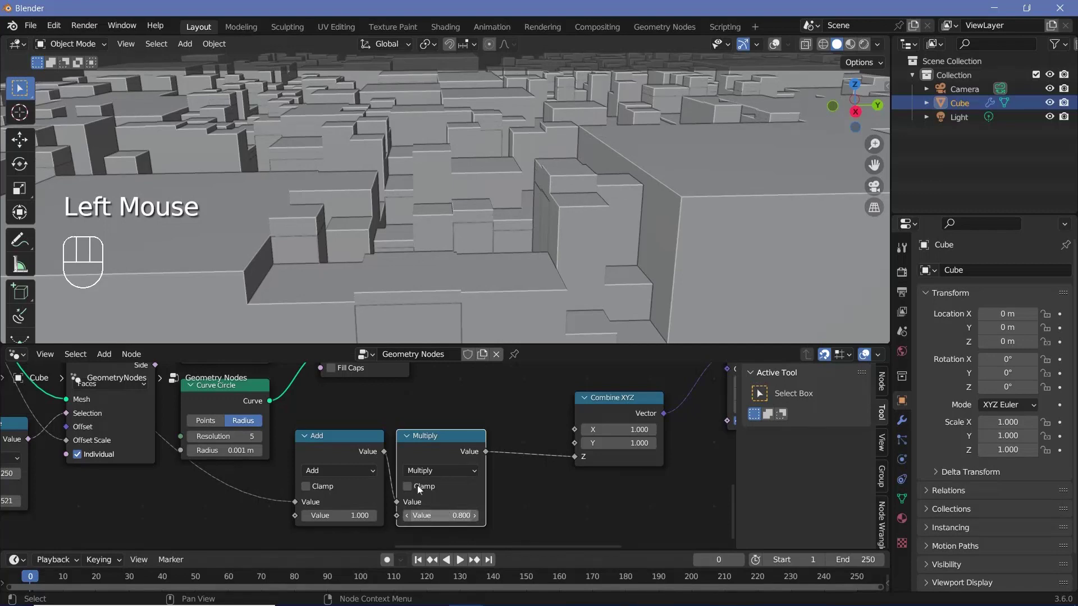
pyautogui.hotkey('ctrl', 'z')
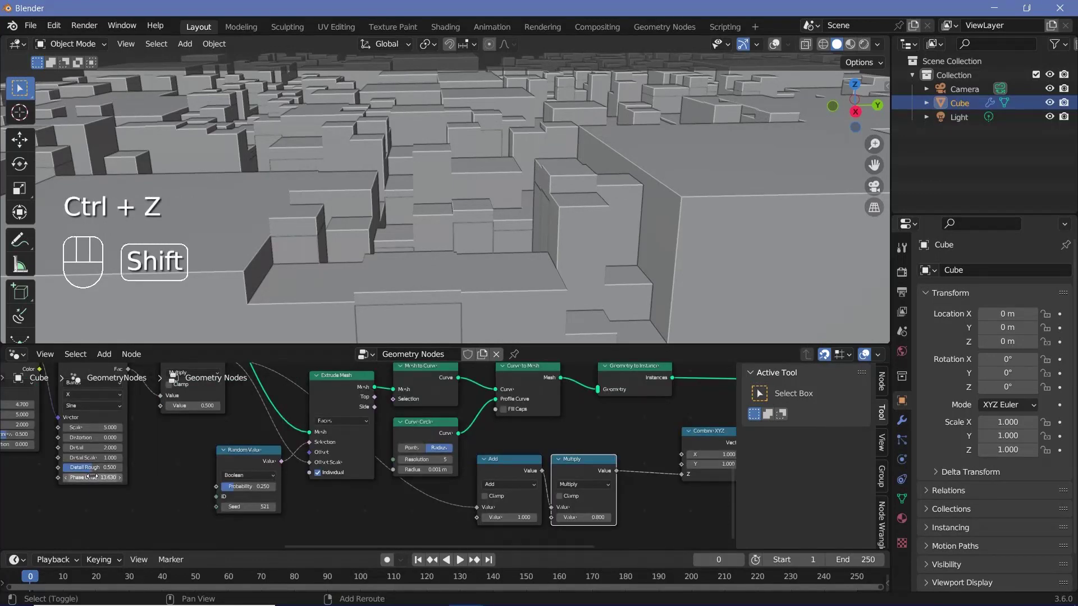
# Raise the Wave Texture's Phase Offset to 22.020 and examine the wire outlines around the blocks
pyautogui.keyDown('shift'); pyautogui.moveTo(94, 477); pyautogui.dragTo(242, 362); pyautogui.keyUp('shift')
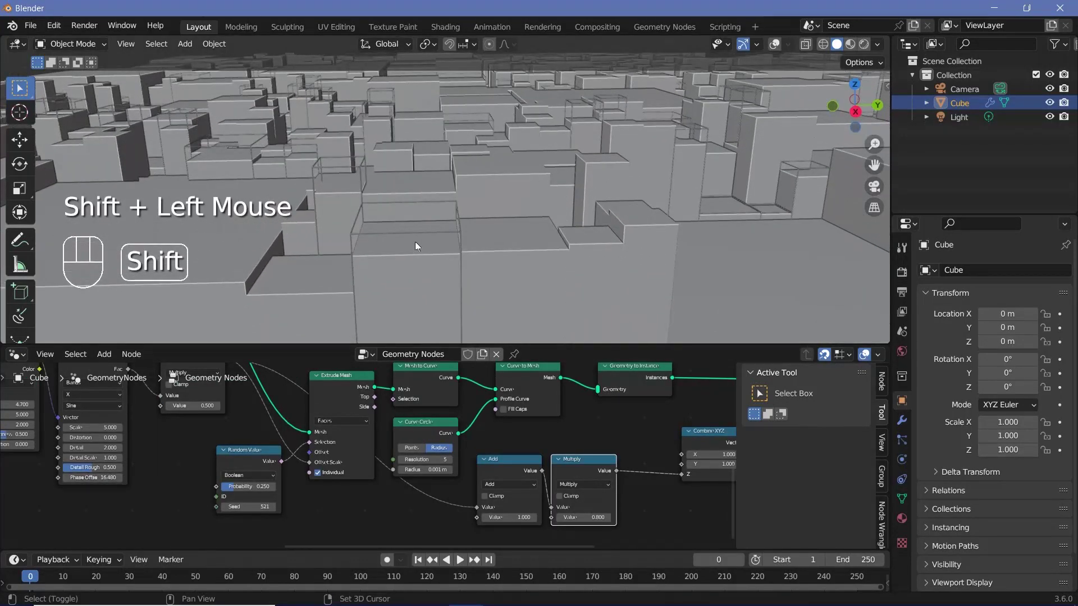
pyautogui.keyDown('shift'); pyautogui.moveTo(90, 480); pyautogui.dragTo(261, 480); pyautogui.keyUp('shift')
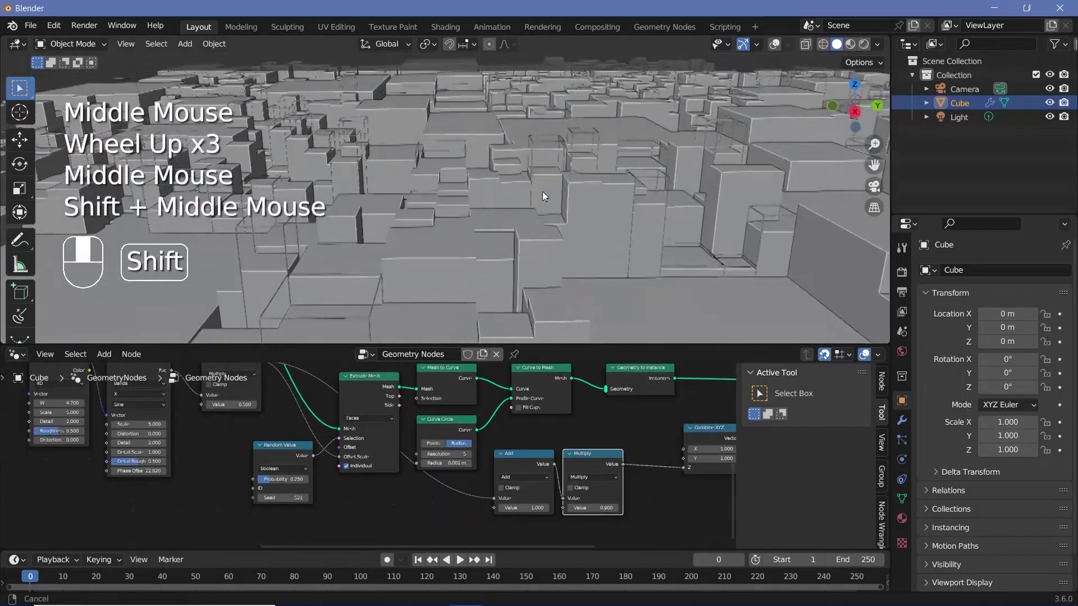
pyautogui.keyDown('shift'); pyautogui.moveTo(542, 197); pyautogui.dragTo(524, 208, button='middle'); pyautogui.keyUp('shift')
pyautogui.scroll(-1, 524, 208)
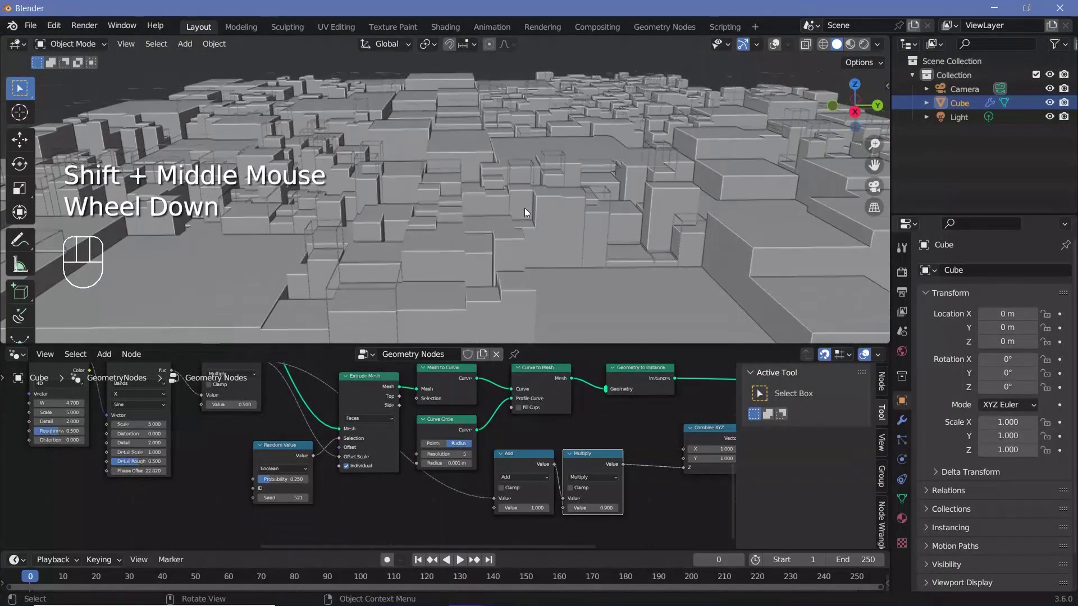
pyautogui.scroll(1, 524, 207)
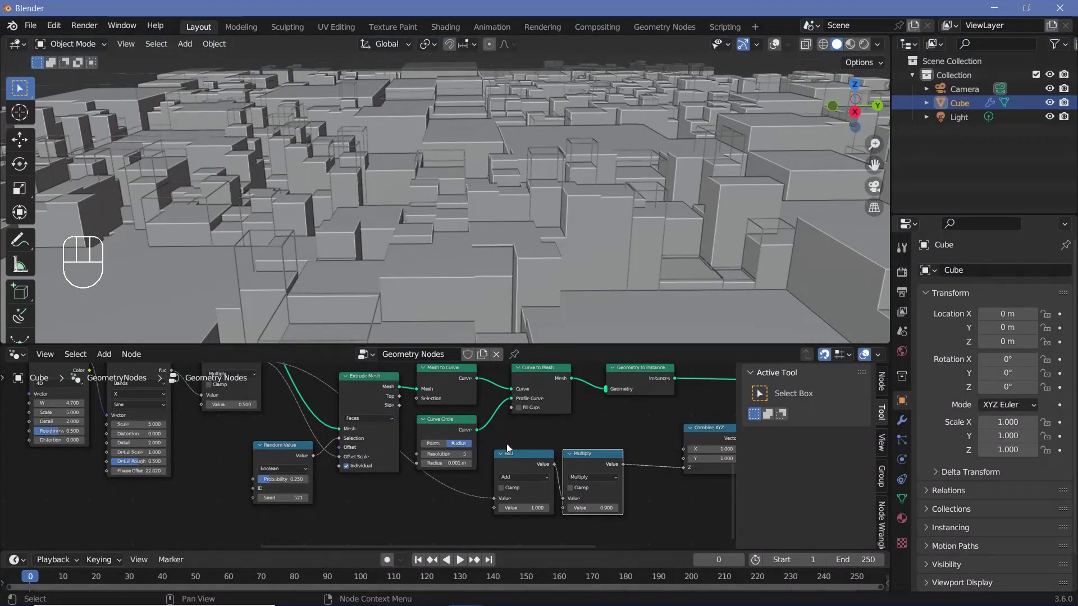
pyautogui.scroll(-2, 401, 197)
pyautogui.scroll(2, 401, 198)
pyautogui.scroll(-2, 547, 391)
# Move the Join Geometry and Group Output nodes further right to make room before the join
pyautogui.moveTo(547, 392); pyautogui.dragTo(386, 479, button='middle')
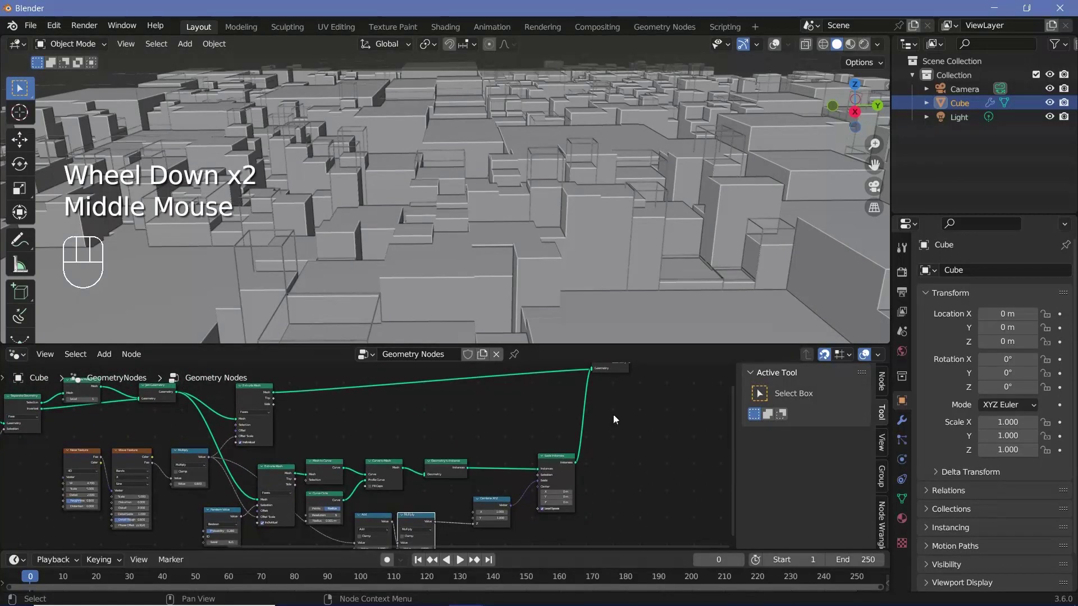
pyautogui.moveTo(609, 367); pyautogui.dragTo(644, 391)
pyautogui.moveTo(616, 431); pyautogui.dragTo(533, 502, button='middle')
pyautogui.moveTo(585, 425); pyautogui.dragTo(624, 436)
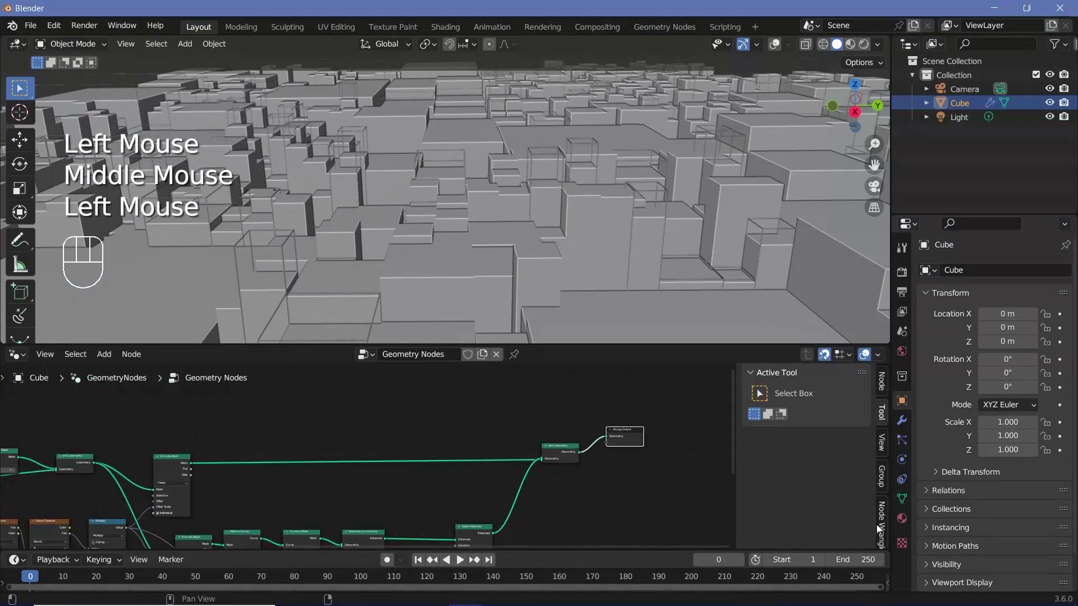
# Add three empty material slots to the cube
pyautogui.click(901, 522)
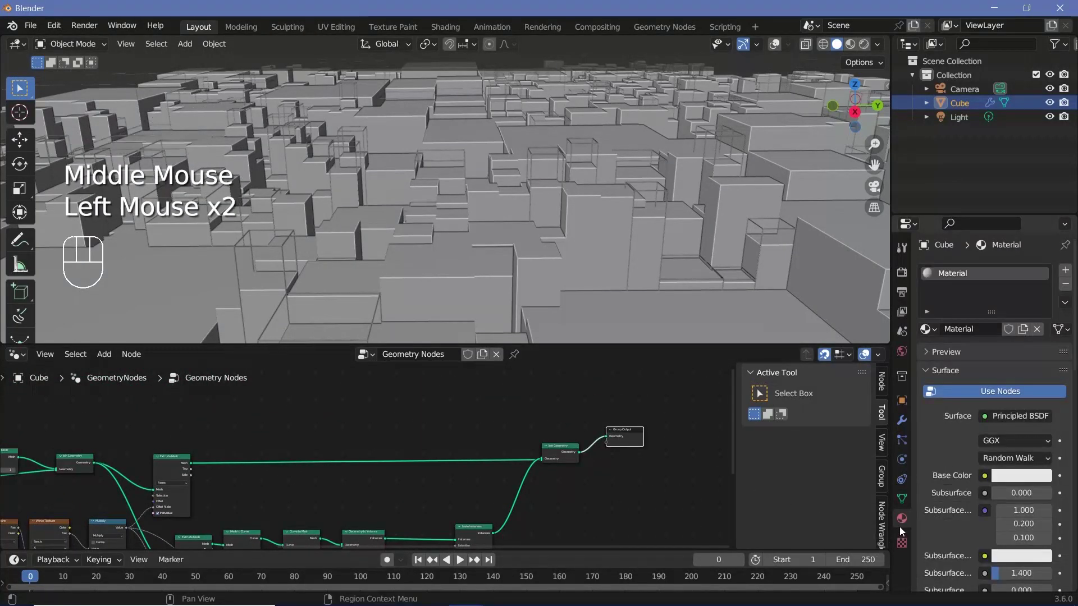
pyautogui.click(1064, 270)
pyautogui.click(1065, 271)
pyautogui.click(1064, 270)
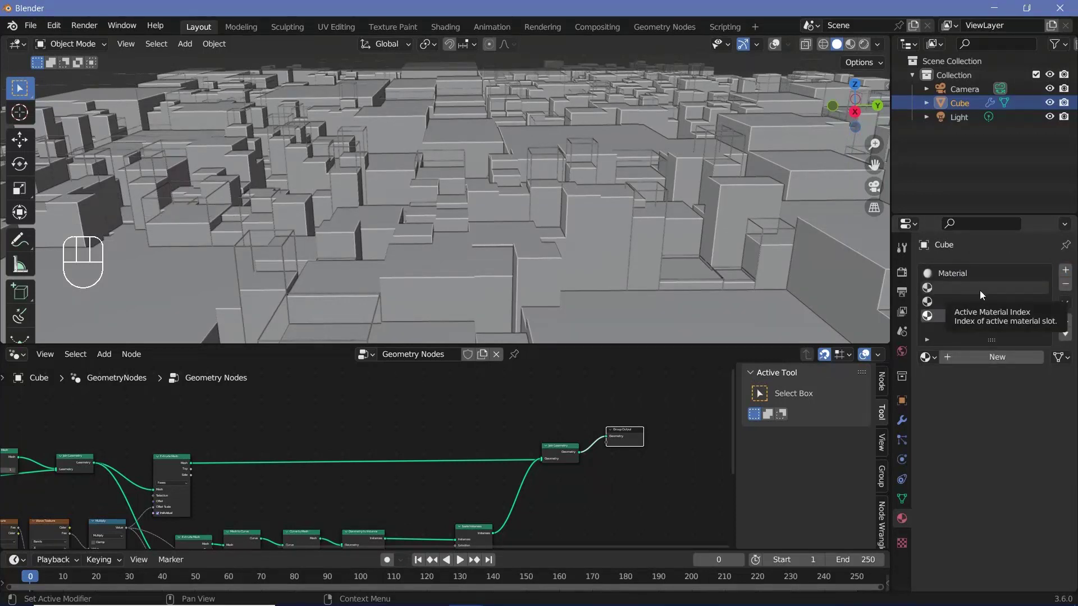
# Rename the material in the first slot to Wireframe
pyautogui.click(968, 287)
pyautogui.click(965, 284)
pyautogui.doubleClick(964, 274)
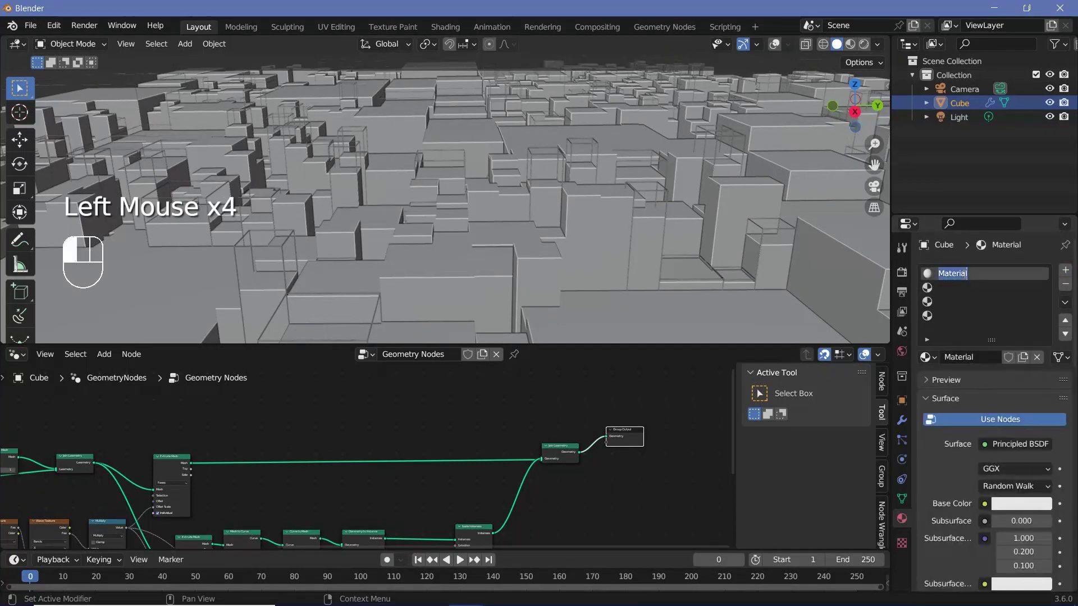
pyautogui.click(963, 357)
pyautogui.write('Wireframe')
pyautogui.press('Return')
# Create a new material named Top_Lit in the cube's second material slot
pyautogui.click(937, 288)
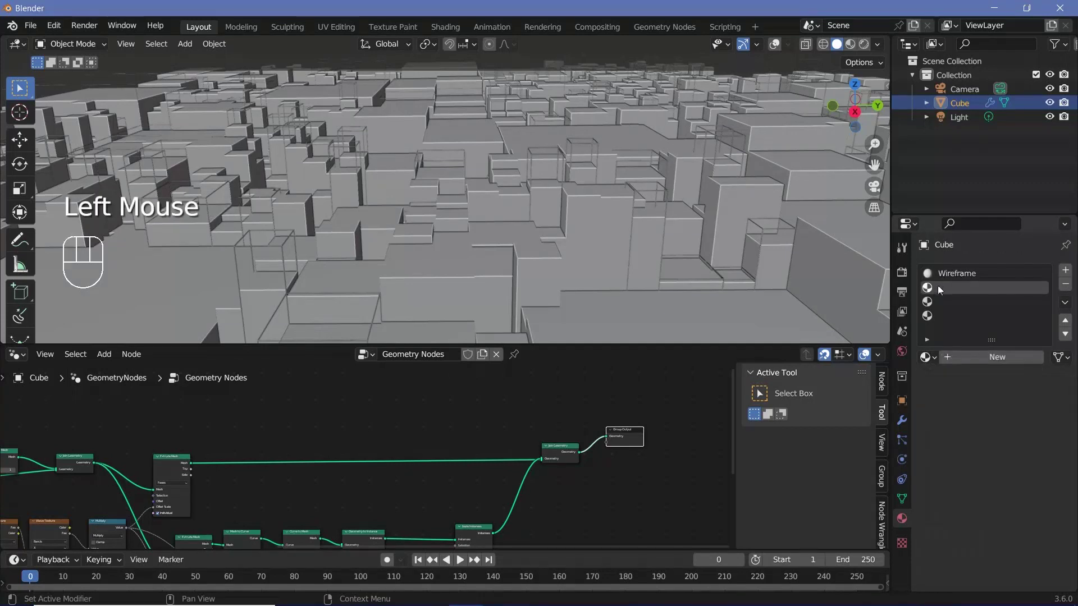
pyautogui.click(974, 356)
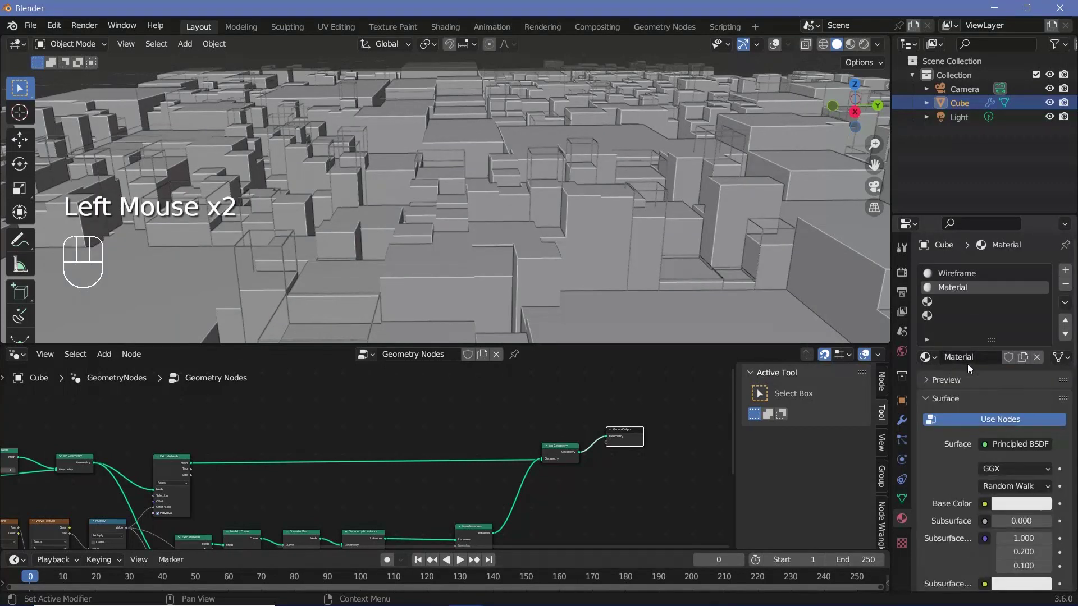
pyautogui.write('Top_Lit')
pyautogui.press('Return')
# Create a new material named Sides in the cube's third material slot
pyautogui.click(954, 301)
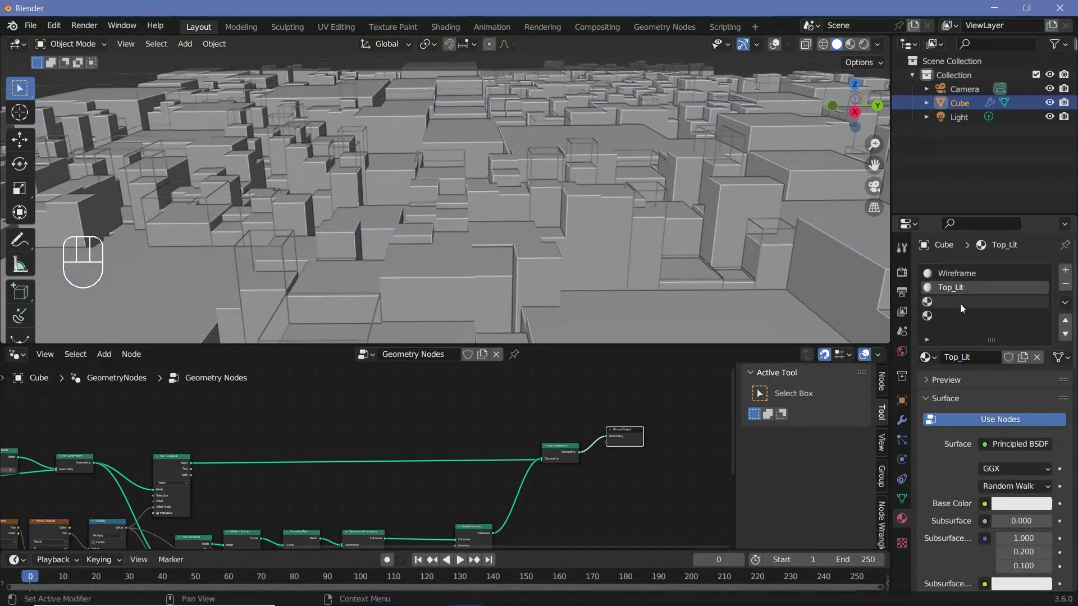
pyautogui.click(967, 359)
pyautogui.doubleClick(967, 358)
pyautogui.write('Sides')
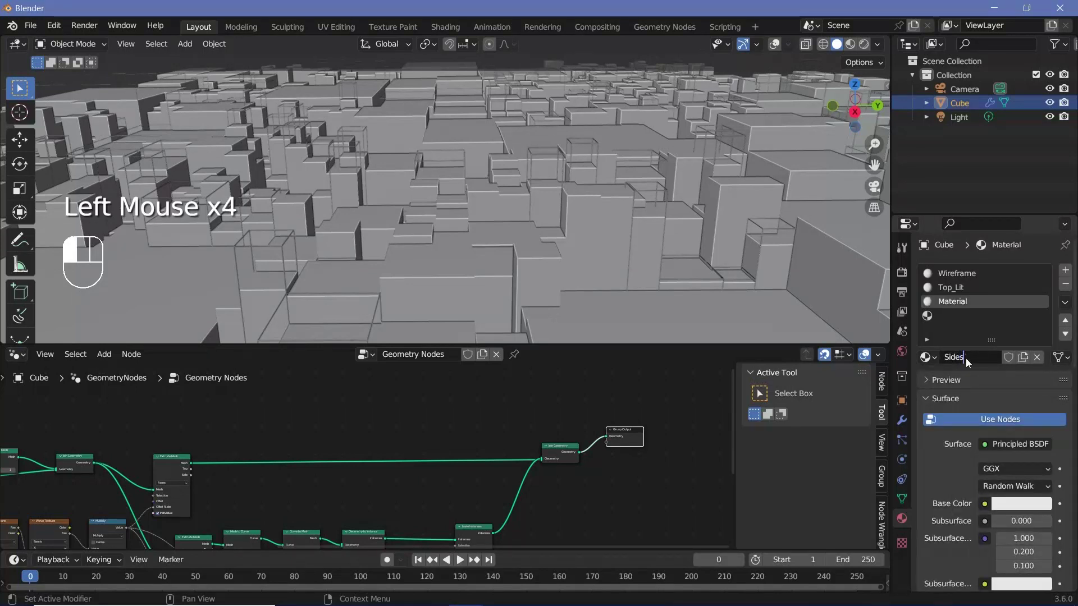
pyautogui.press('Return')
pyautogui.click(929, 316)
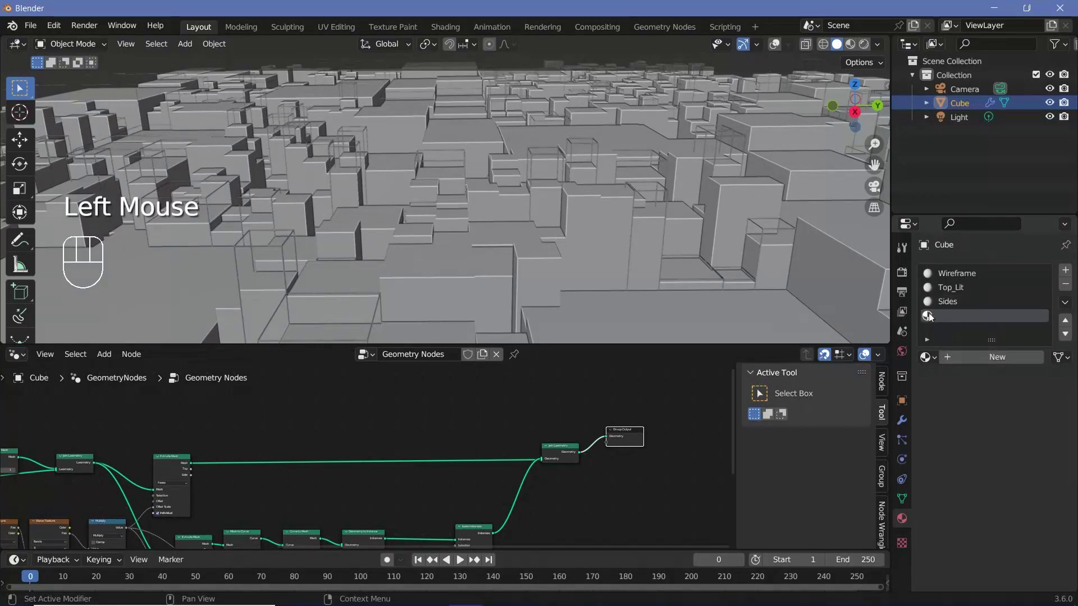
pyautogui.click(955, 289)
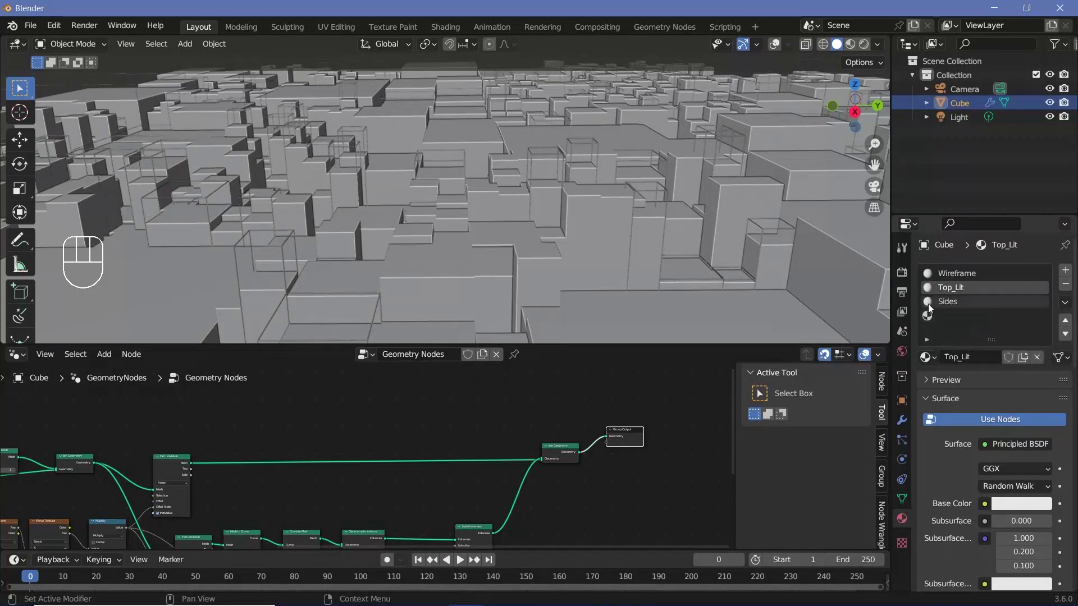
# Insert a Set Material node on the link from the Extrude Mesh node's Mesh output to Join Geometry
pyautogui.scroll(4, 410, 463)
pyautogui.moveTo(437, 416); pyautogui.dragTo(386, 427, button='middle')
pyautogui.hotkey('shift', 'a')
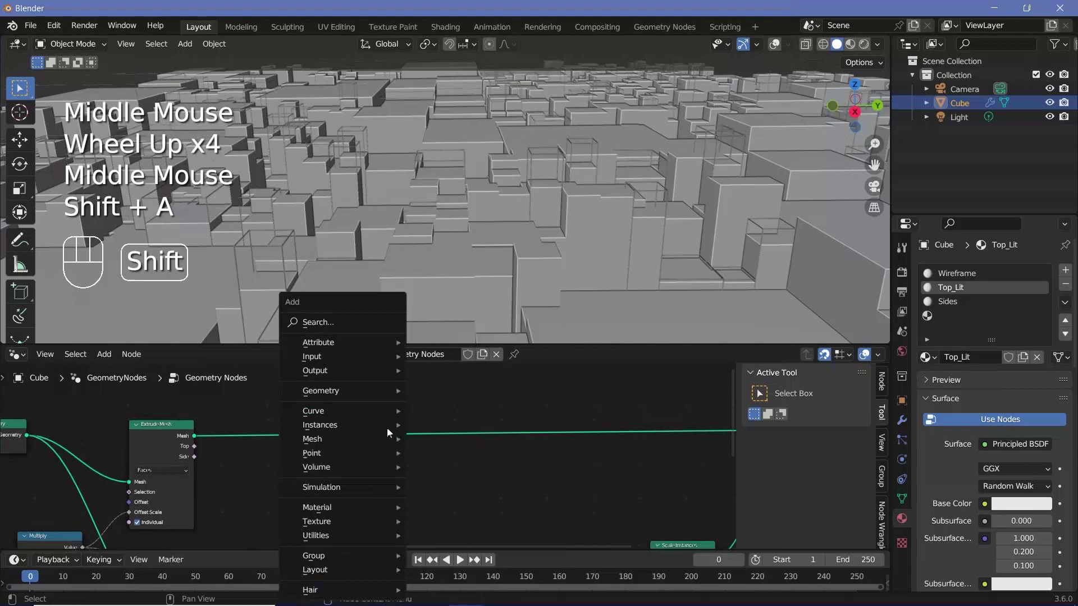
pyautogui.click(365, 325)
pyautogui.write('set mater')
pyautogui.press('Return')
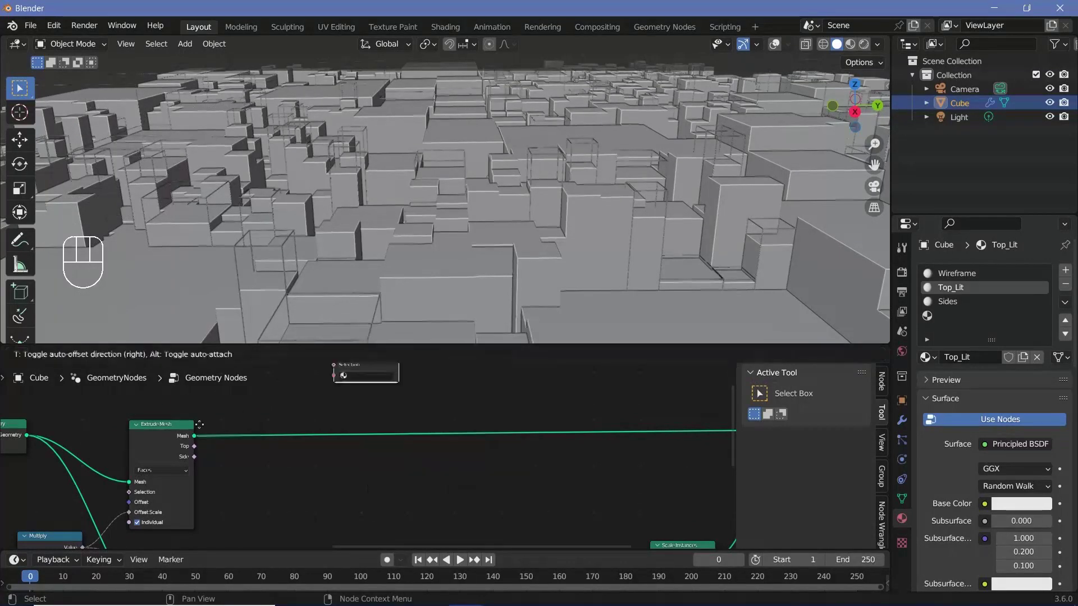
pyautogui.click(270, 435)
pyautogui.scroll(2, 270, 435)
pyautogui.moveTo(271, 435); pyautogui.dragTo(340, 445, button='middle')
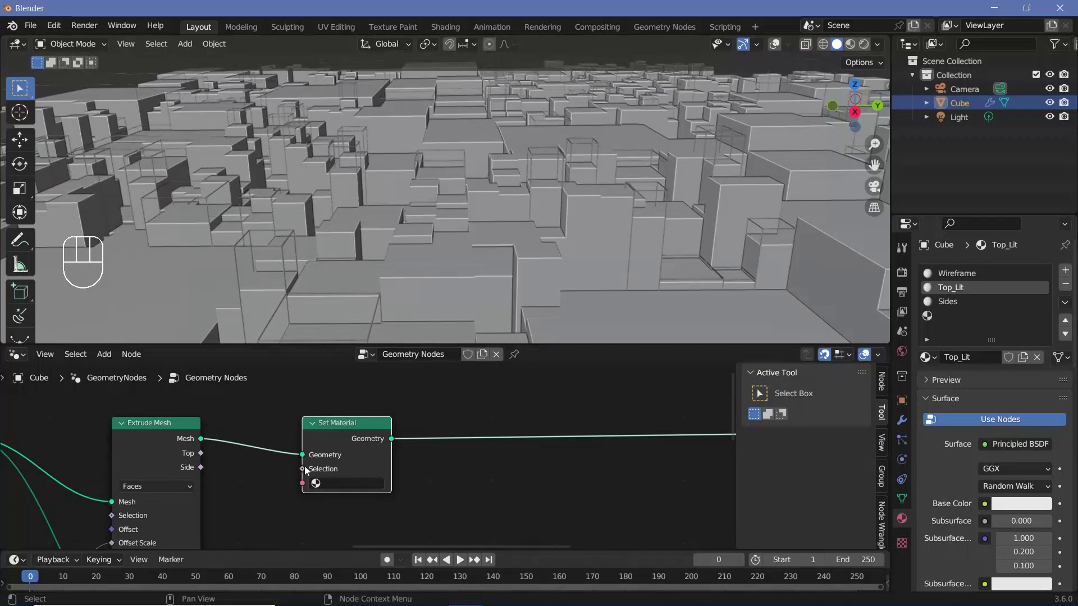
# Assign Top_Lit in the Set Material node and link Extrude Mesh's Top output to its Selection
pyautogui.click(352, 484)
pyautogui.click(331, 361)
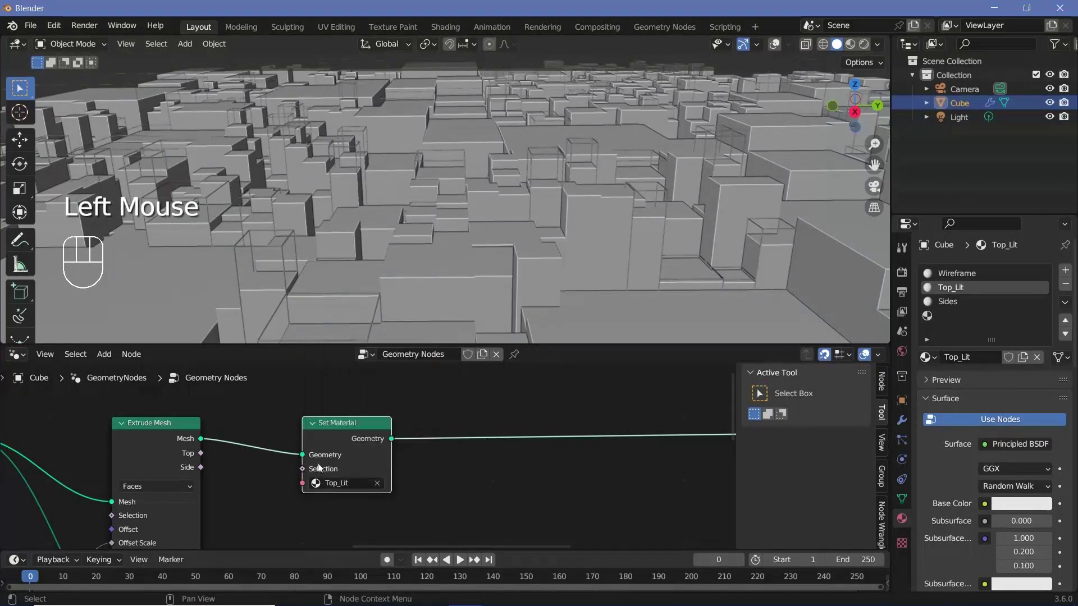
pyautogui.moveTo(201, 453); pyautogui.dragTo(302, 471)
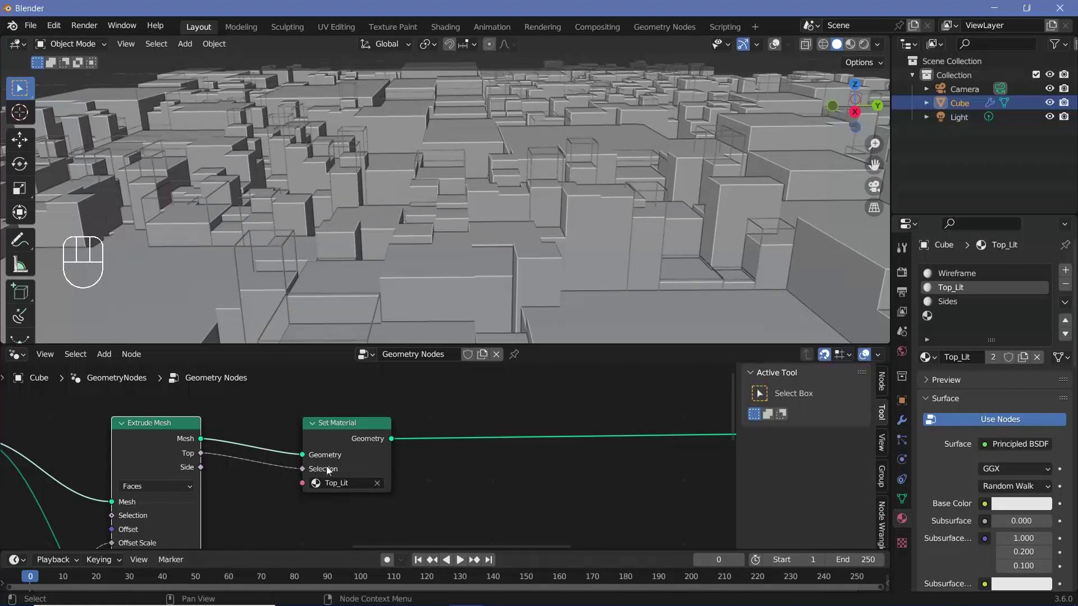
# Insert a duplicate Set Material node after the first, assign Sides to it, and link Extrude Mesh's Side output to its Selection
pyautogui.moveTo(481, 461); pyautogui.dragTo(376, 469, button='middle')
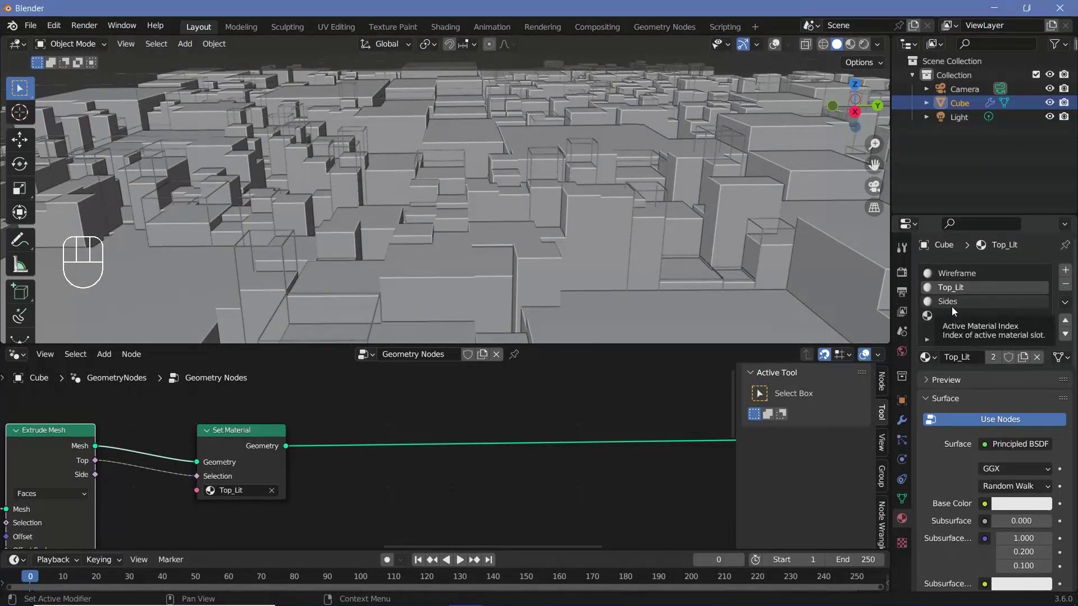
pyautogui.moveTo(159, 477); pyautogui.dragTo(271, 456, button='middle')
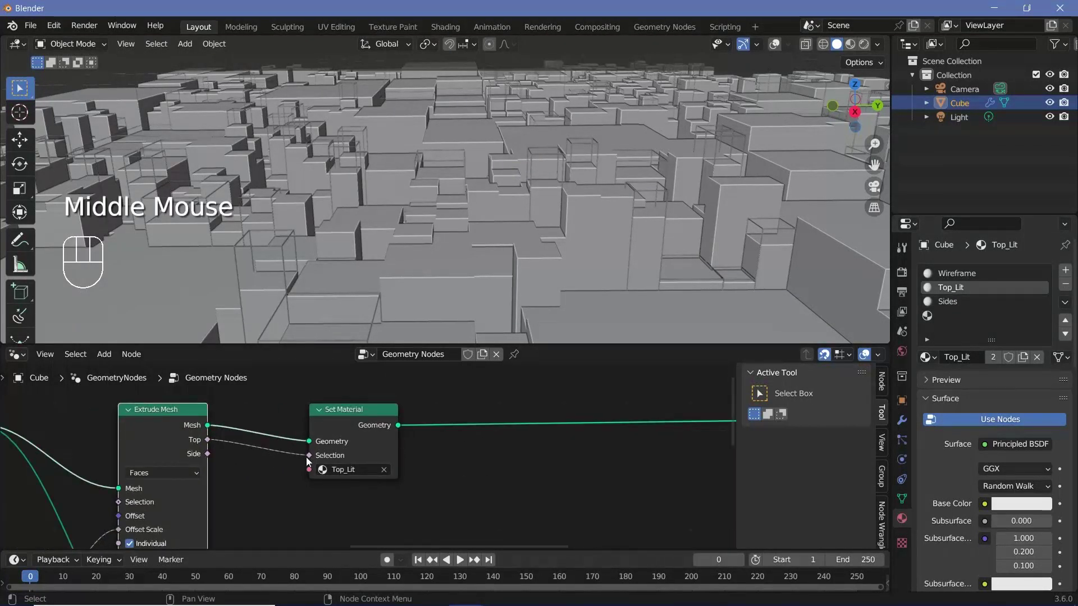
pyautogui.moveTo(407, 447); pyautogui.dragTo(346, 450, button='middle')
pyautogui.click(287, 444)
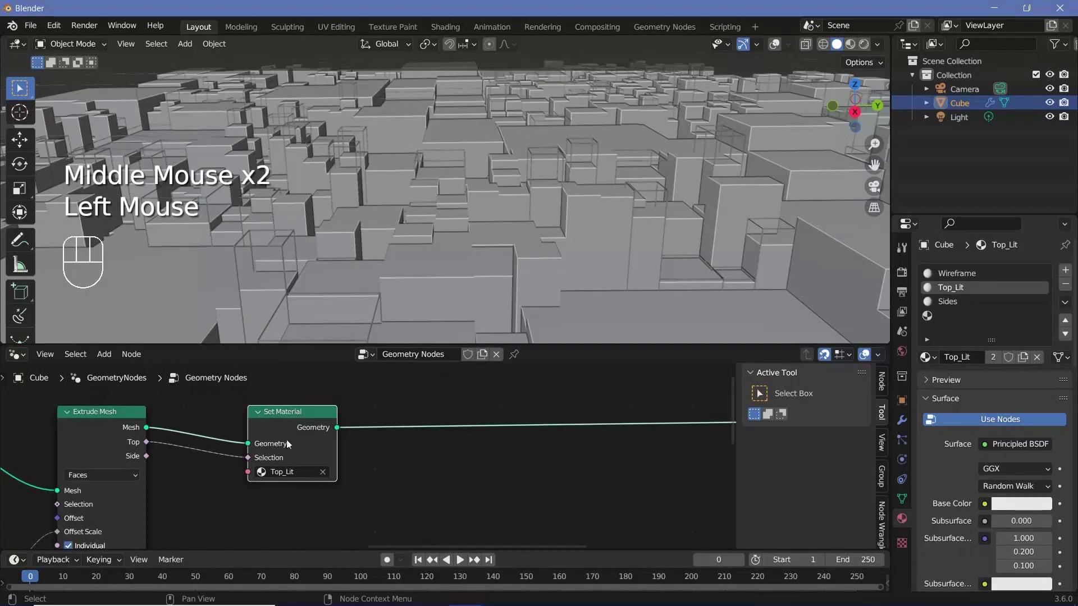
pyautogui.hotkey('shift', 'd')
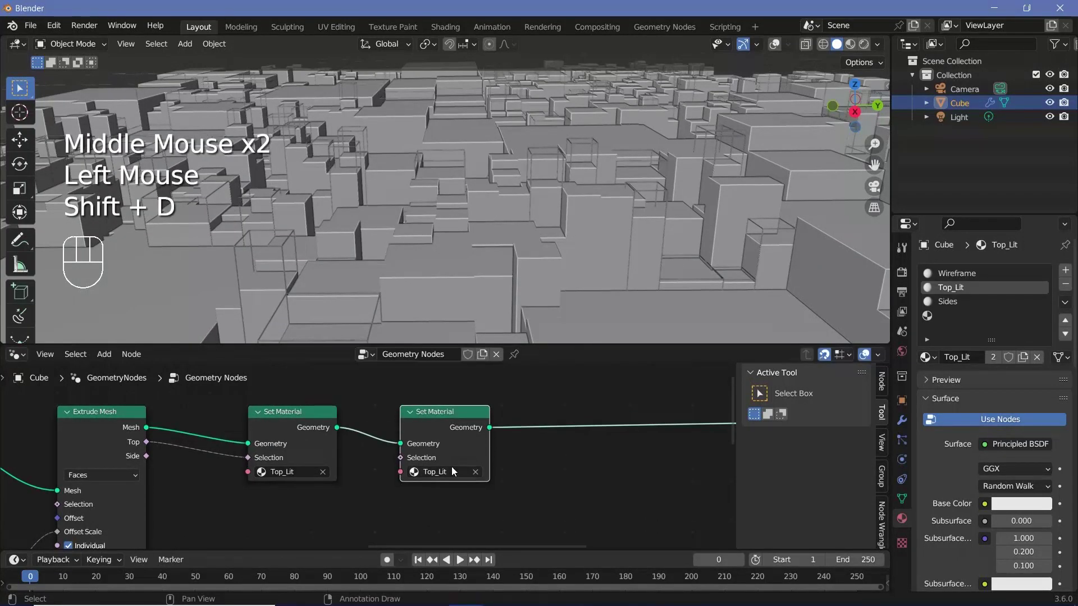
pyautogui.click(451, 468)
pyautogui.click(435, 340)
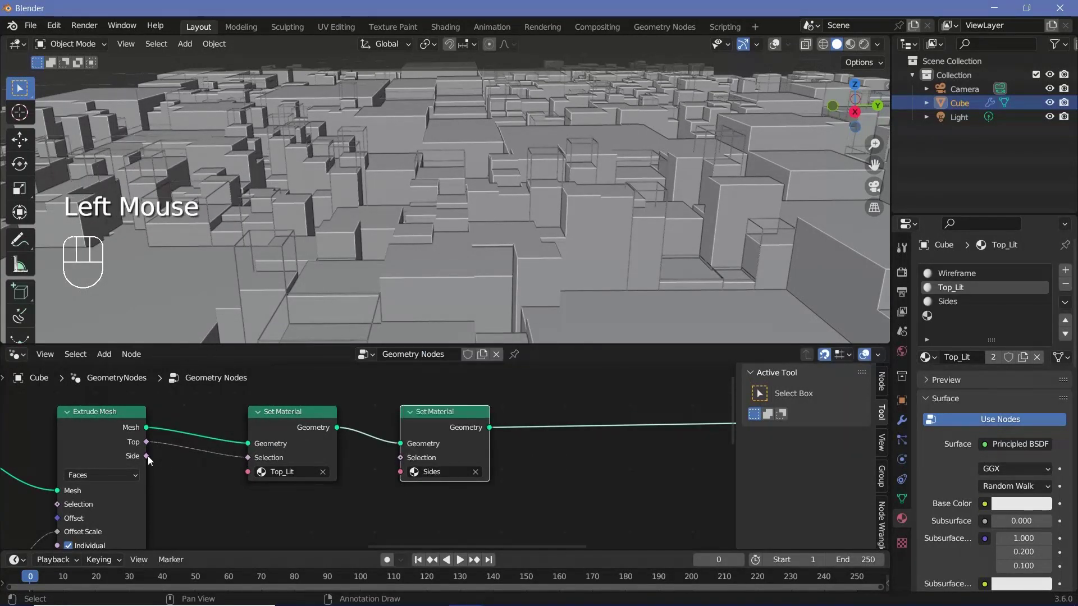
pyautogui.moveTo(147, 456); pyautogui.dragTo(400, 457)
# Insert a third Set Material node by duplicating the Top_Lit one, and link Extrude Mesh's Top output to its Selection
pyautogui.moveTo(519, 460); pyautogui.dragTo(391, 469, button='middle')
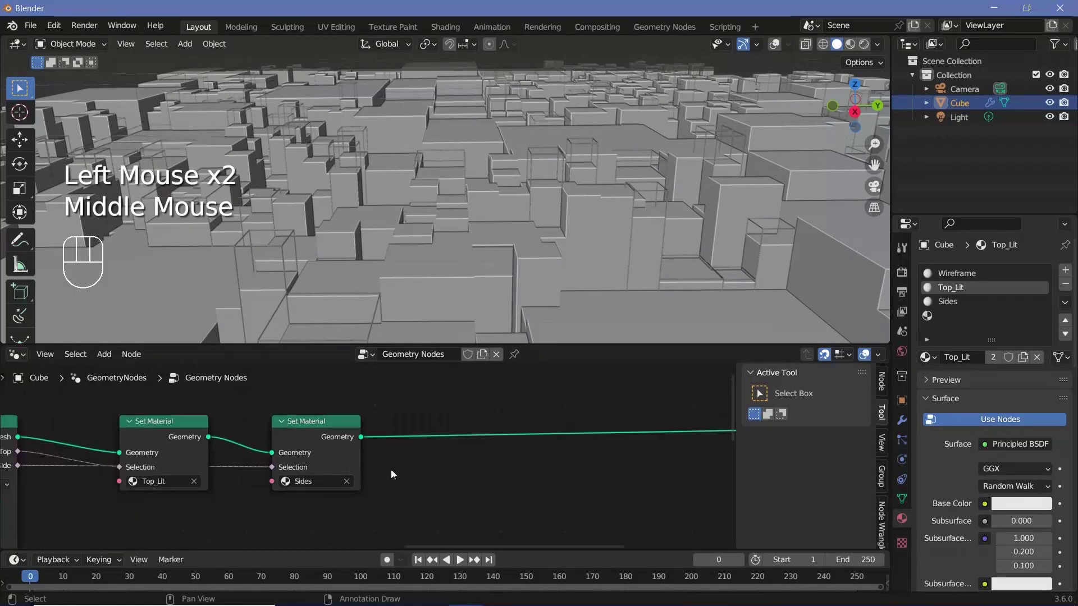
pyautogui.click(166, 442)
pyautogui.hotkey('shift', 'd')
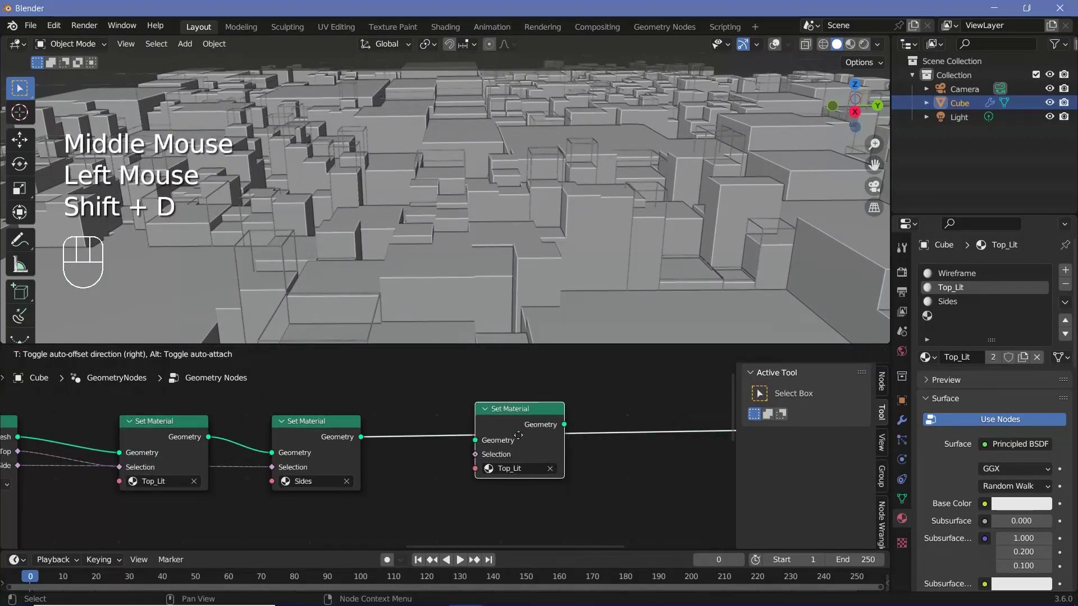
pyautogui.click(529, 447)
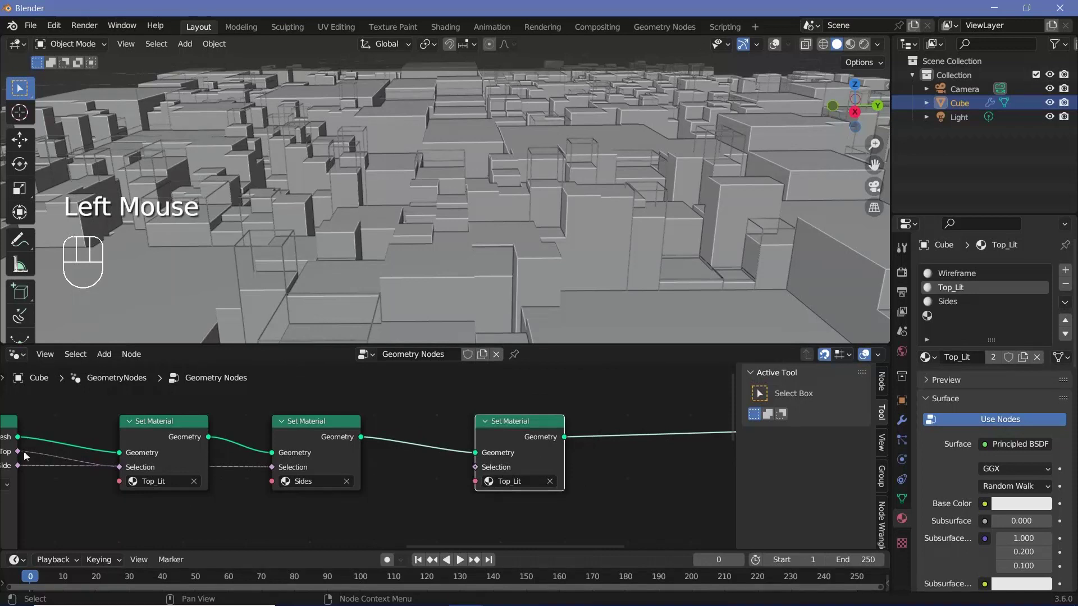
pyautogui.moveTo(18, 453); pyautogui.dragTo(475, 467)
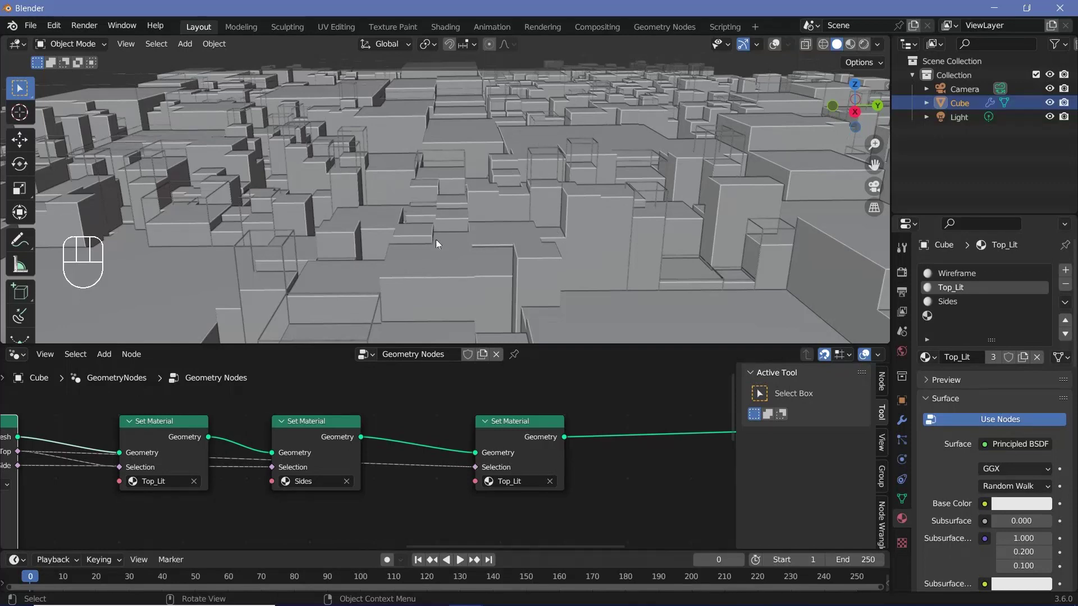
# Duplicate the boolean Random Value node and place the copy above the Set Material nodes
pyautogui.scroll(-2, 410, 444)
pyautogui.scroll(-1, 369, 458)
pyautogui.moveTo(369, 458); pyautogui.dragTo(336, 449, button='middle')
pyautogui.scroll(1, 337, 449)
pyautogui.moveTo(337, 449); pyautogui.dragTo(353, 395, button='middle')
pyautogui.click(296, 456)
pyautogui.scroll(-2, 296, 457)
pyautogui.scroll(-2, 424, 467)
pyautogui.hotkey('shift', 'd')
pyautogui.scroll(-2, 422, 468)
pyautogui.moveTo(354, 396); pyautogui.dragTo(348, 433)
pyautogui.scroll(2, 348, 432)
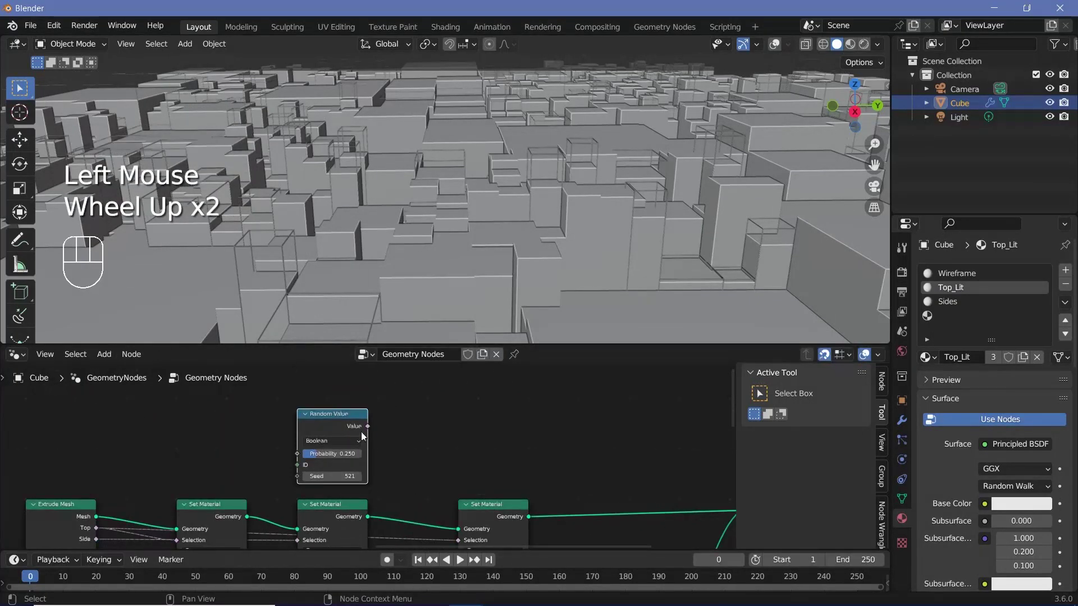
# Move the third Set Material node further right to make room before it
pyautogui.moveTo(441, 457); pyautogui.dragTo(511, 399, button='middle')
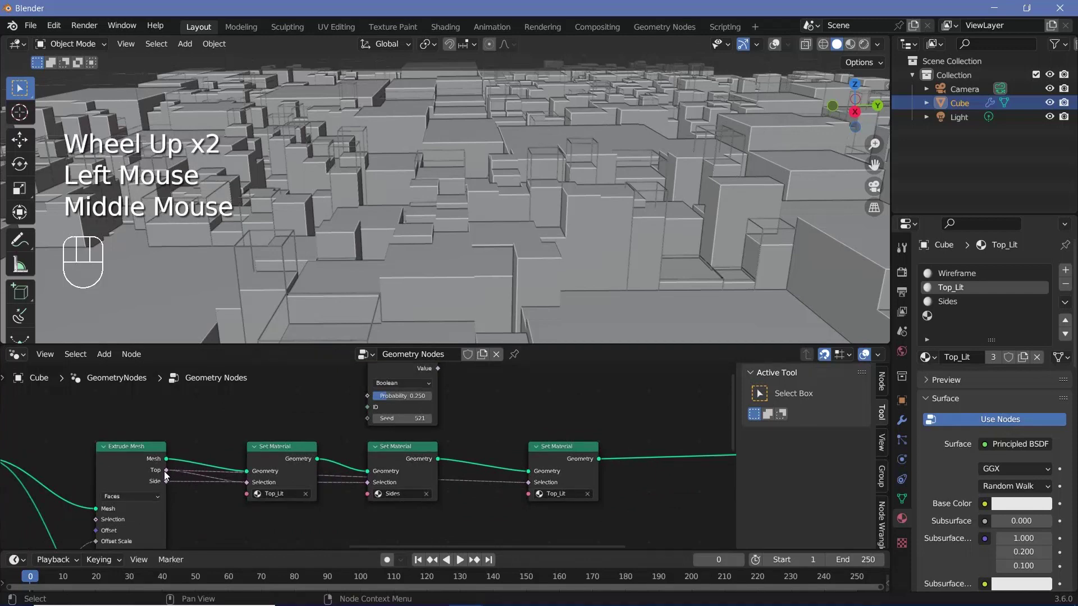
pyautogui.click(165, 471)
pyautogui.moveTo(488, 435); pyautogui.dragTo(386, 420, button='middle')
pyautogui.scroll(1, 413, 431)
pyautogui.moveTo(443, 448); pyautogui.dragTo(478, 427)
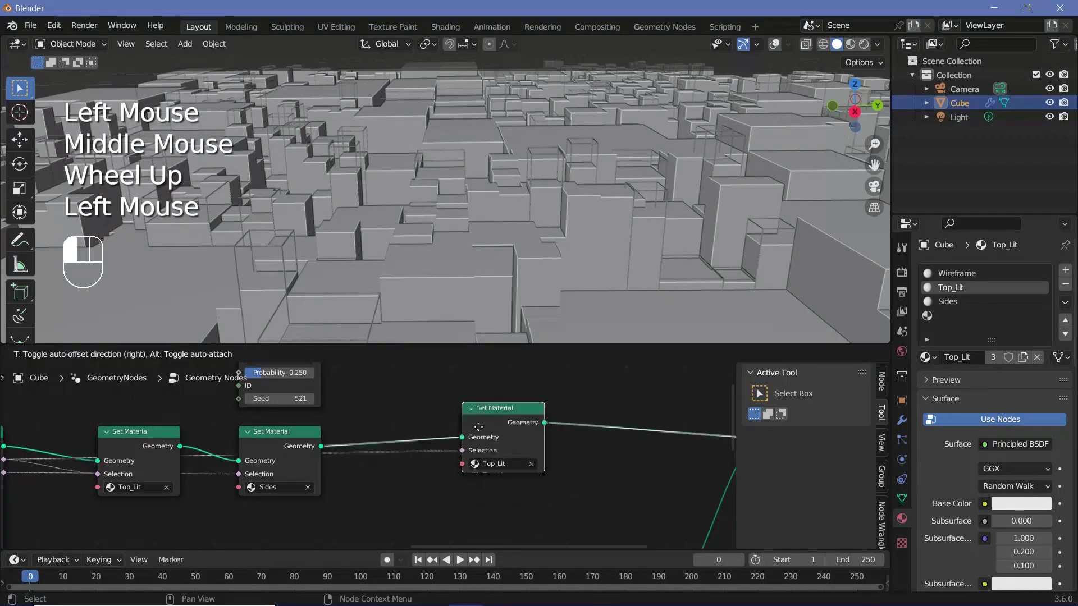
# Insert a Boolean Math node set to And between Extrude Mesh's Top output and the third Set Material's Selection, spacing the nodes apart
pyautogui.moveTo(401, 399); pyautogui.dragTo(424, 427, button='middle')
pyautogui.hotkey('shift', 'a')
pyautogui.moveTo(393, 320)
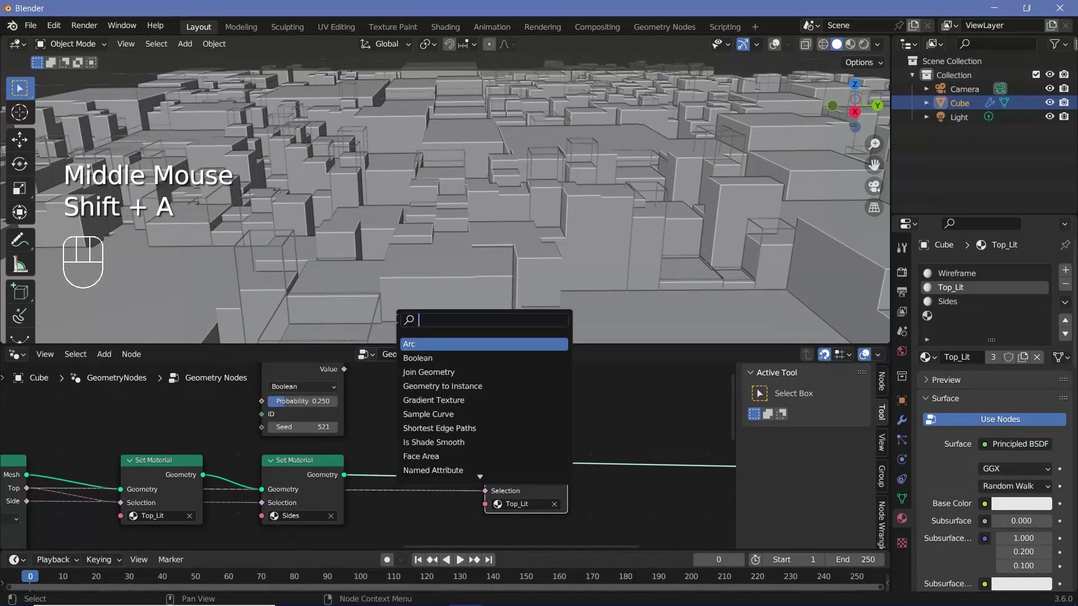
pyautogui.write('bool')
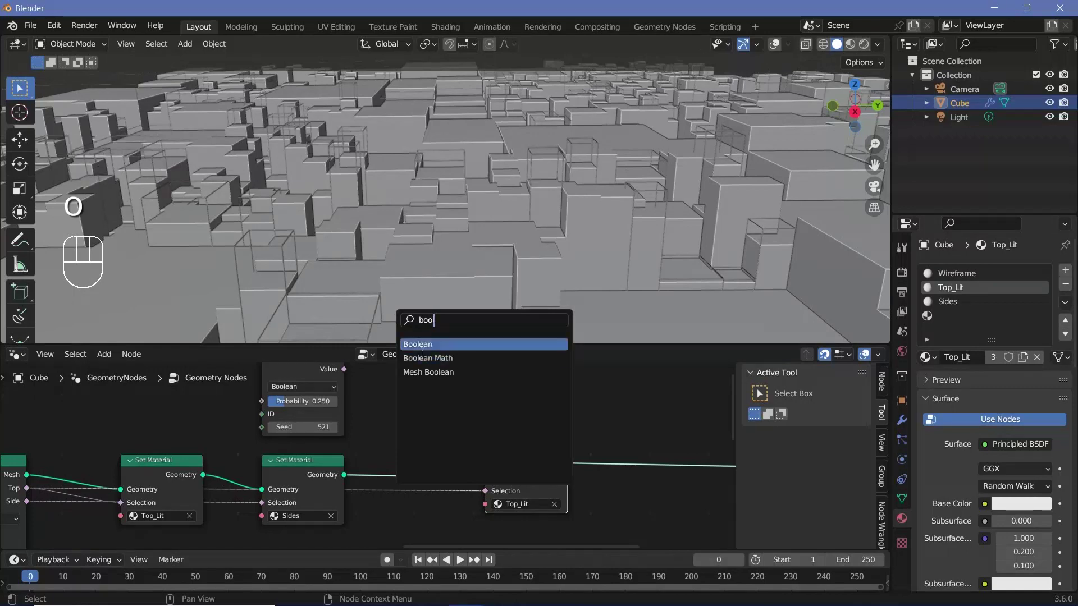
pyautogui.click(422, 358)
pyautogui.click(473, 442)
pyautogui.click(497, 413)
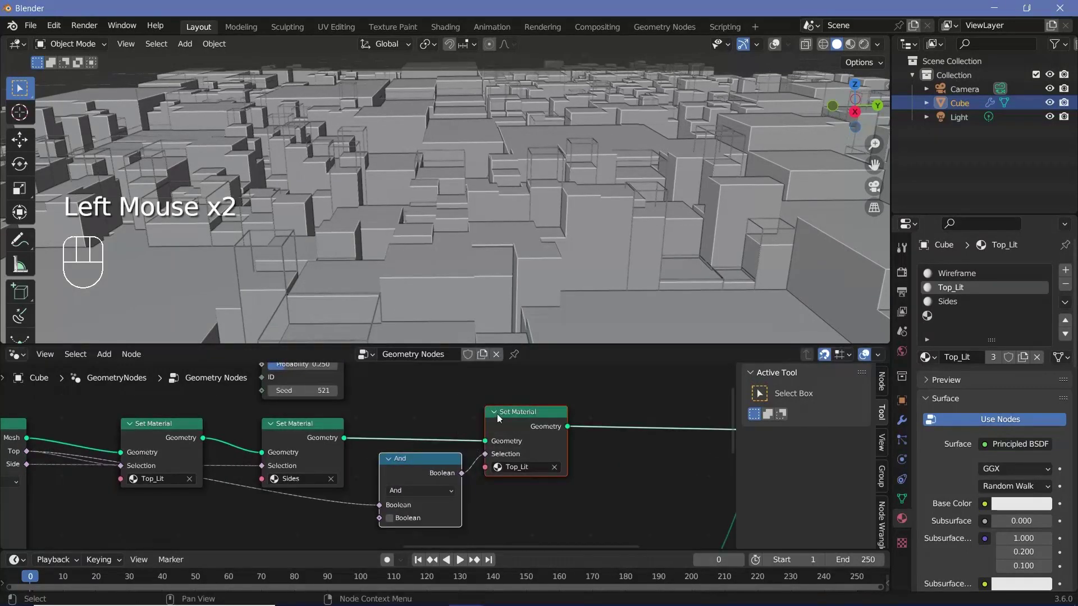
pyautogui.moveTo(496, 413); pyautogui.dragTo(594, 390)
# Reposition the And node and link the duplicated Random Value's output to its second Boolean input
pyautogui.moveTo(449, 419); pyautogui.dragTo(295, 393, button='middle')
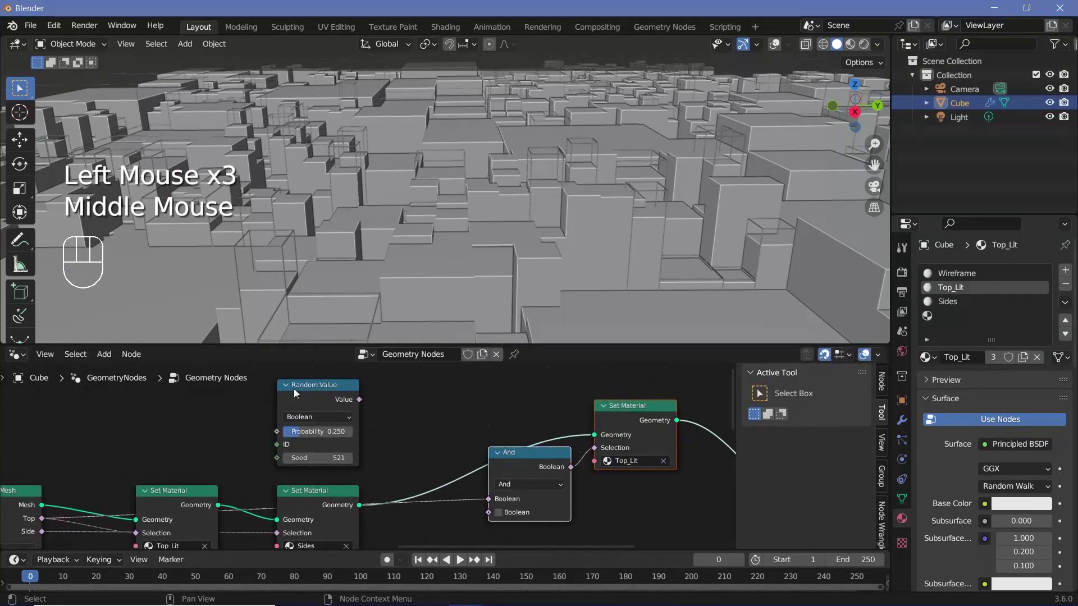
pyautogui.click(296, 393)
pyautogui.moveTo(471, 468); pyautogui.dragTo(419, 449, button='middle')
pyautogui.scroll(1, 441, 452)
pyautogui.click(441, 452)
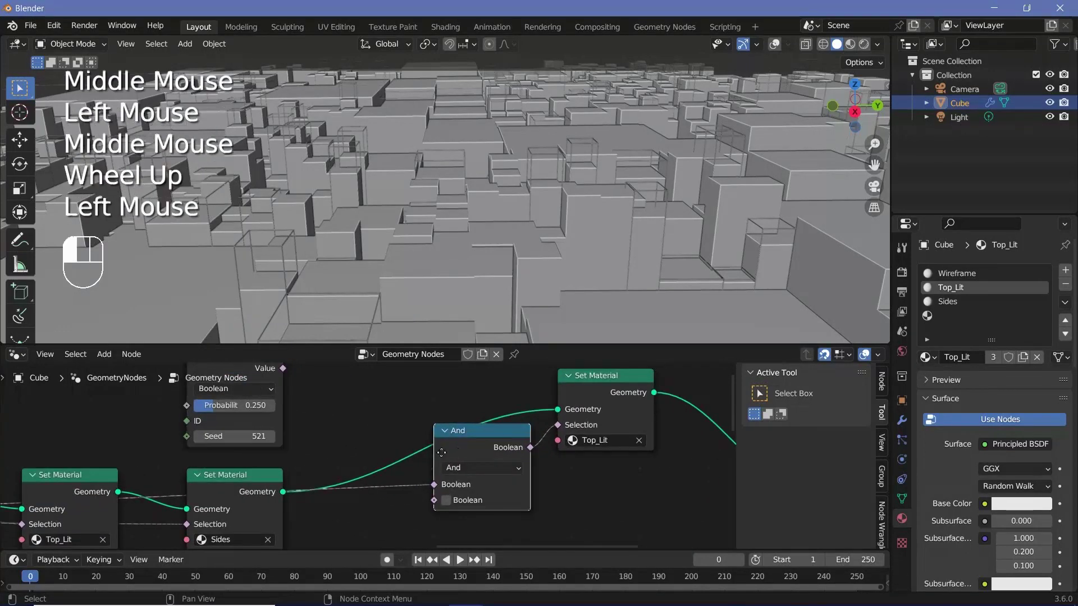
pyautogui.moveTo(441, 452); pyautogui.dragTo(428, 469)
pyautogui.moveTo(284, 369); pyautogui.dragTo(420, 517)
# Clear the Top_Lit material from the third Set Material node
pyautogui.scroll(-2, 403, 514)
pyautogui.moveTo(496, 517); pyautogui.dragTo(444, 506, button='middle')
pyautogui.click(474, 393)
pyautogui.moveTo(465, 432); pyautogui.dragTo(462, 429, button='middle')
pyautogui.scroll(2, 461, 429)
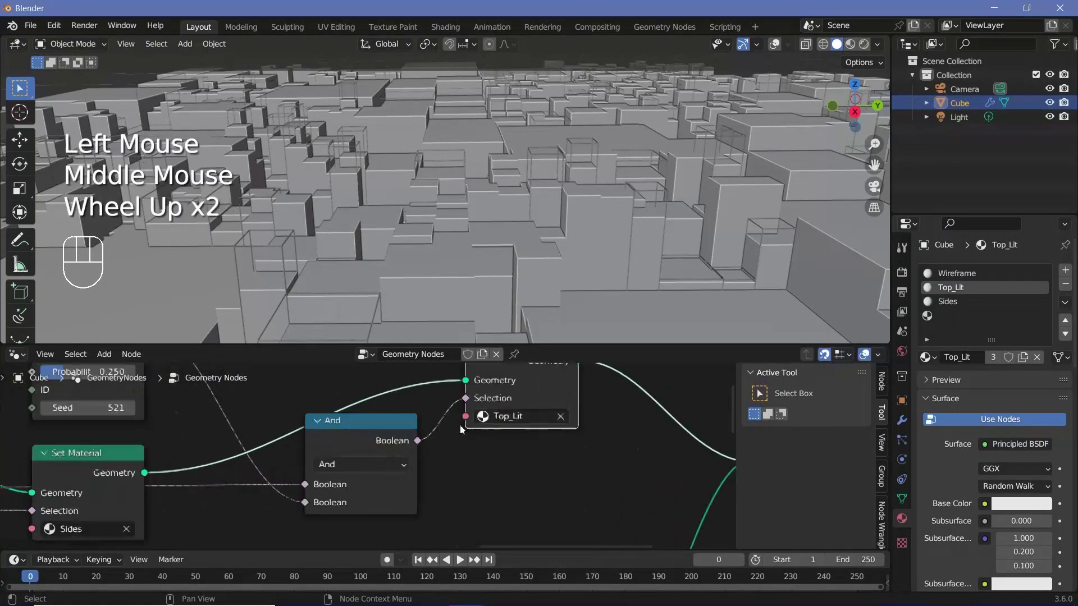
pyautogui.click(560, 416)
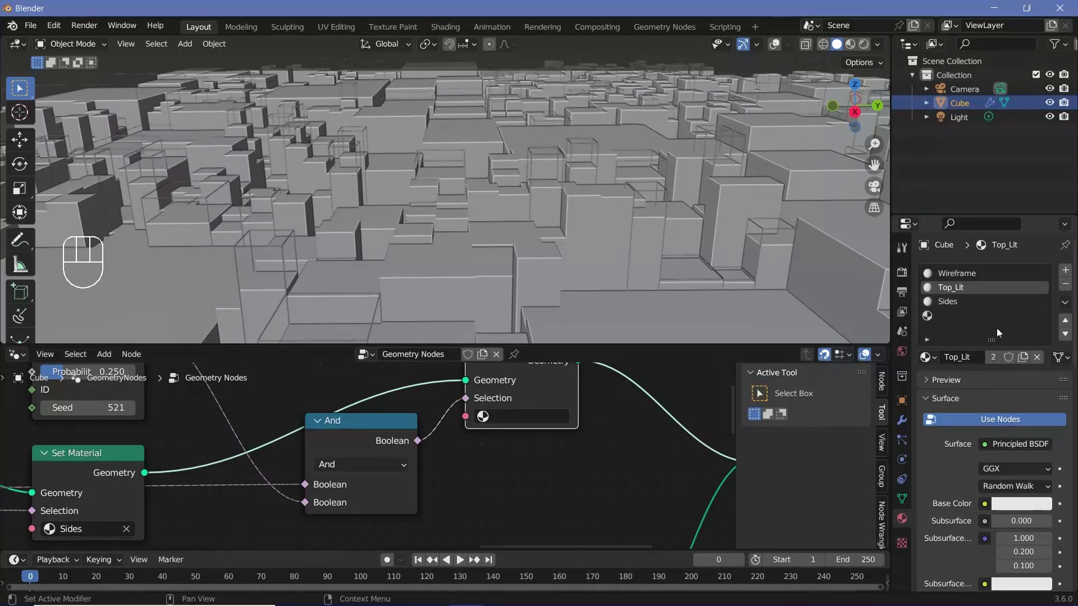
# Enable Eevee's Ambient Occlusion with a distance of 10 m, and enable Bloom
pyautogui.scroll(-6, 531, 463)
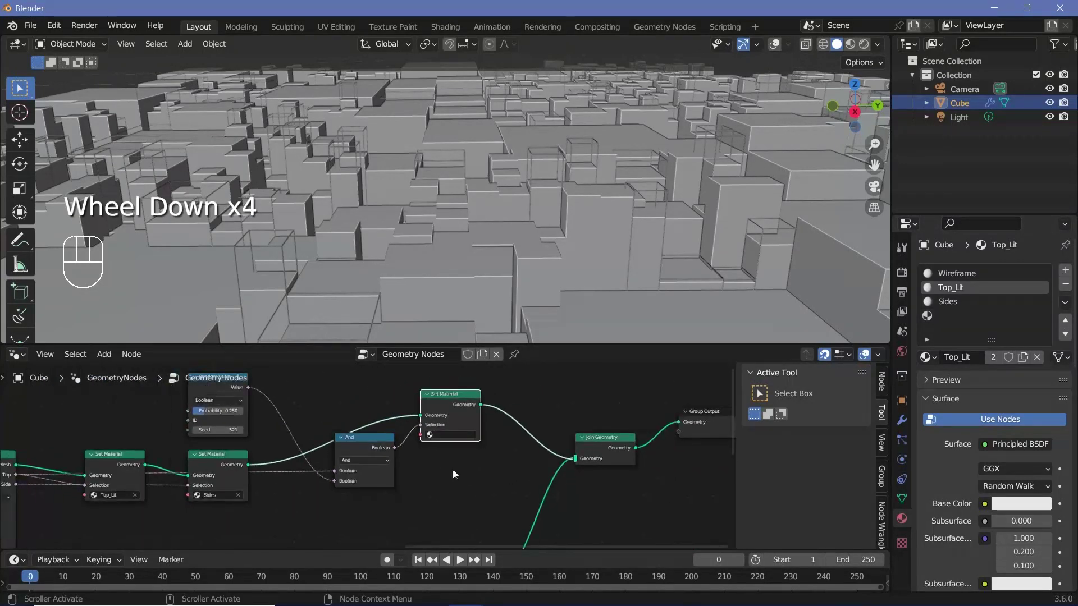
pyautogui.moveTo(479, 470); pyautogui.dragTo(672, 413, button='middle')
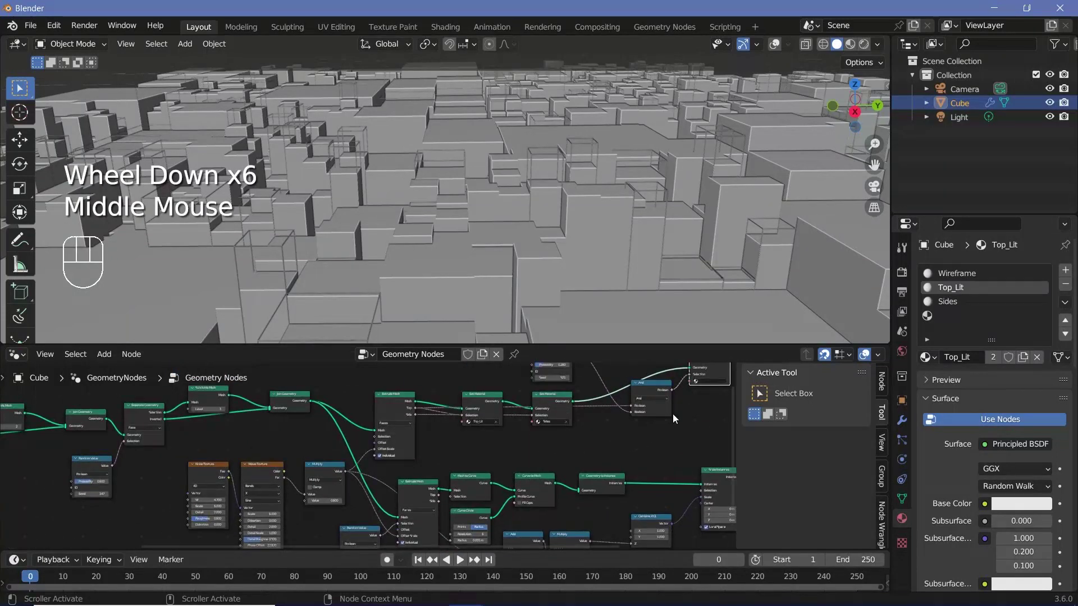
pyautogui.click(900, 272)
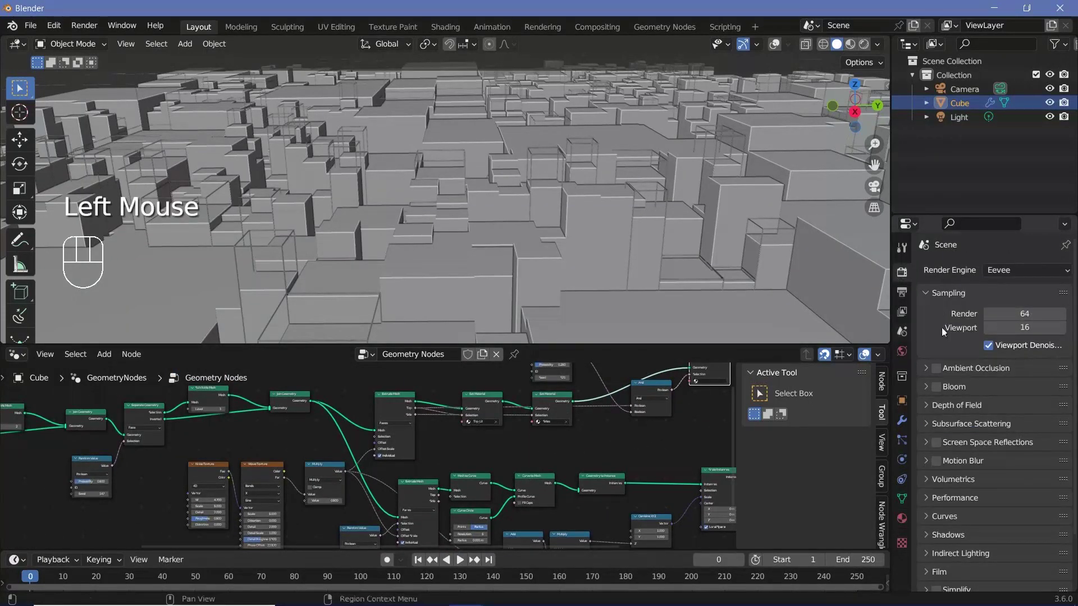
pyautogui.click(936, 368)
pyautogui.click(928, 368)
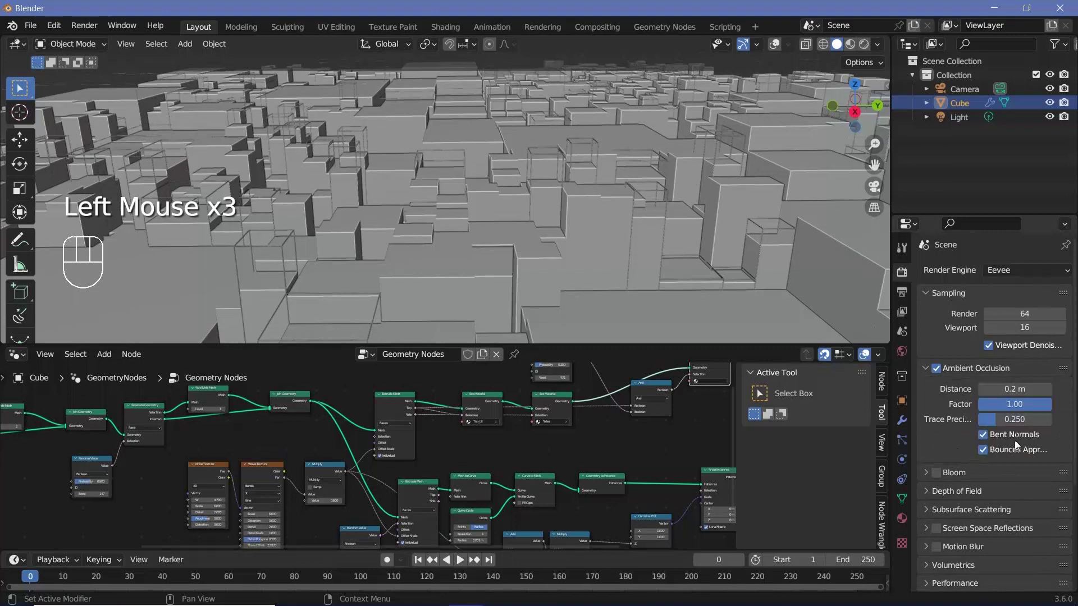
pyautogui.click(1011, 388)
pyautogui.write('10')
pyautogui.press('Return')
pyautogui.click(927, 475)
pyautogui.scroll(-2, 968, 448)
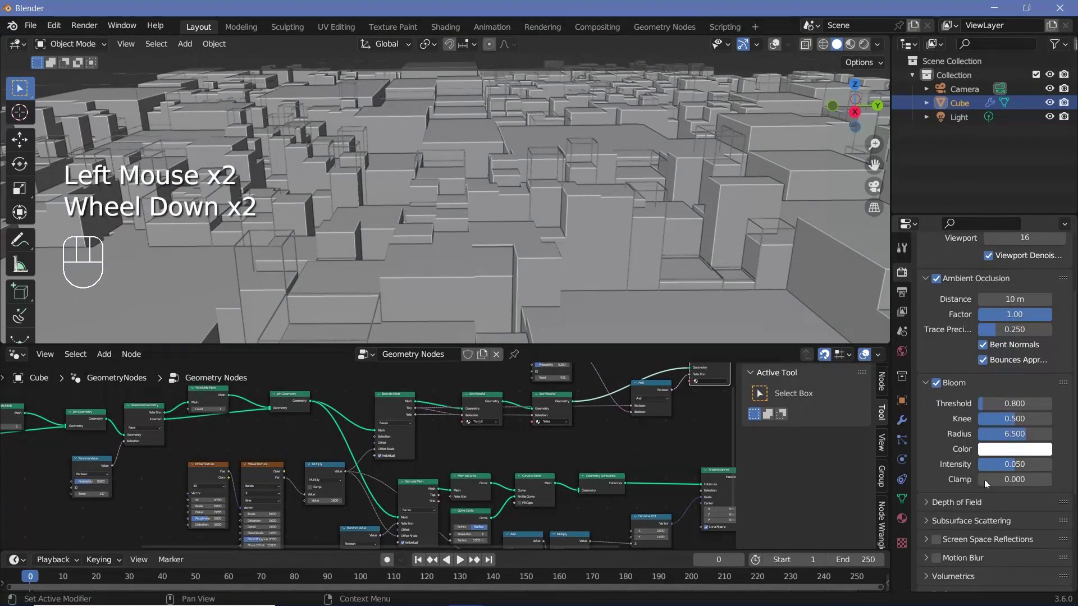
# Set Bloom's clamp to 10 and intensity to 0.02, and enable Screen Space Reflections
pyautogui.click(989, 478)
pyautogui.write('10')
pyautogui.press('Return')
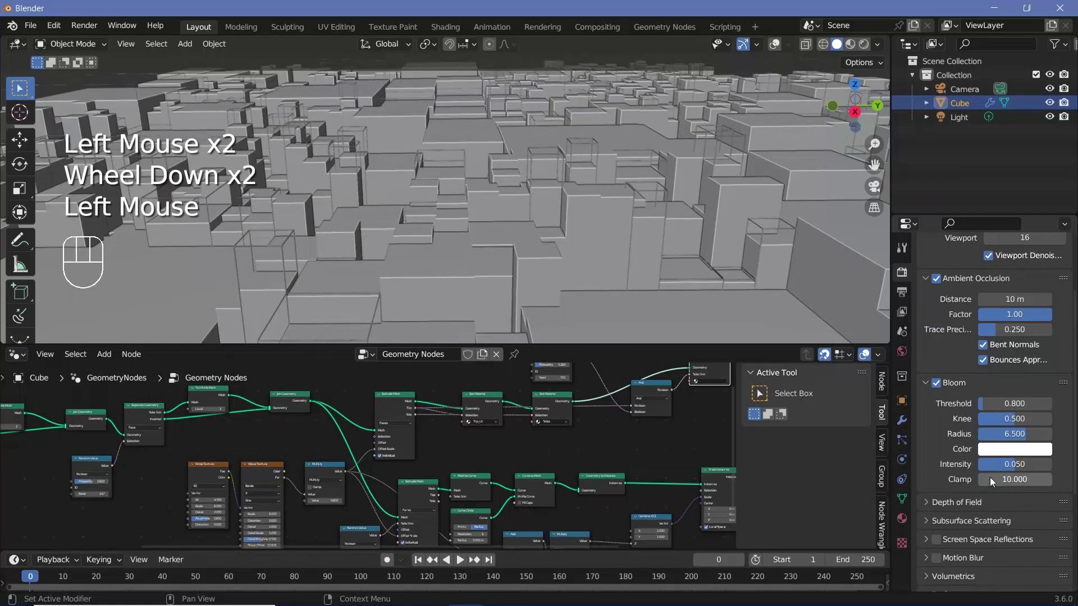
pyautogui.doubleClick(1005, 464)
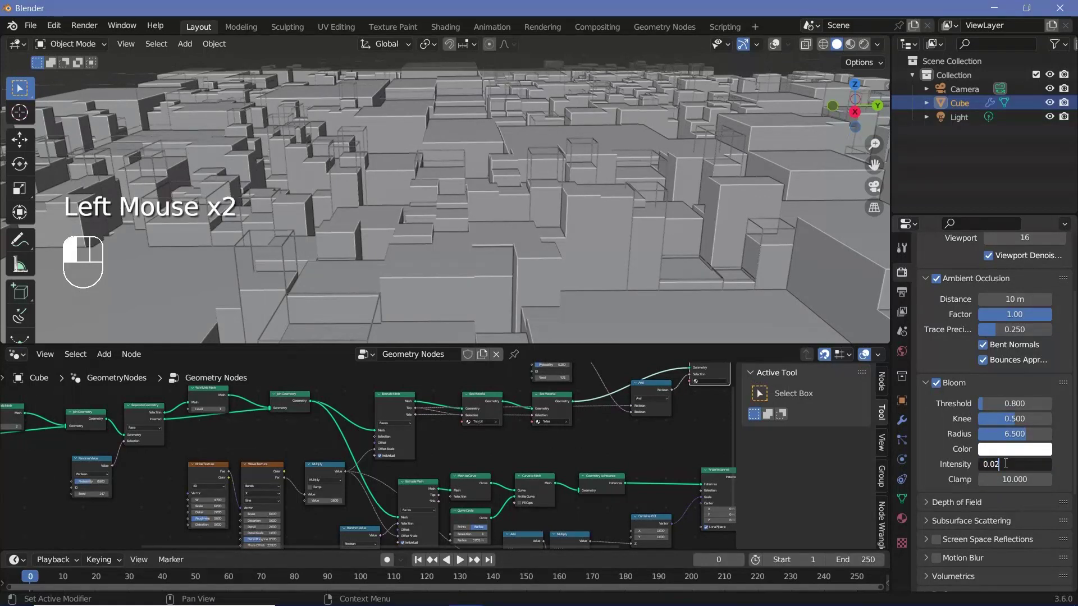
pyautogui.write('0.02')
pyautogui.press('Return')
pyautogui.click(936, 539)
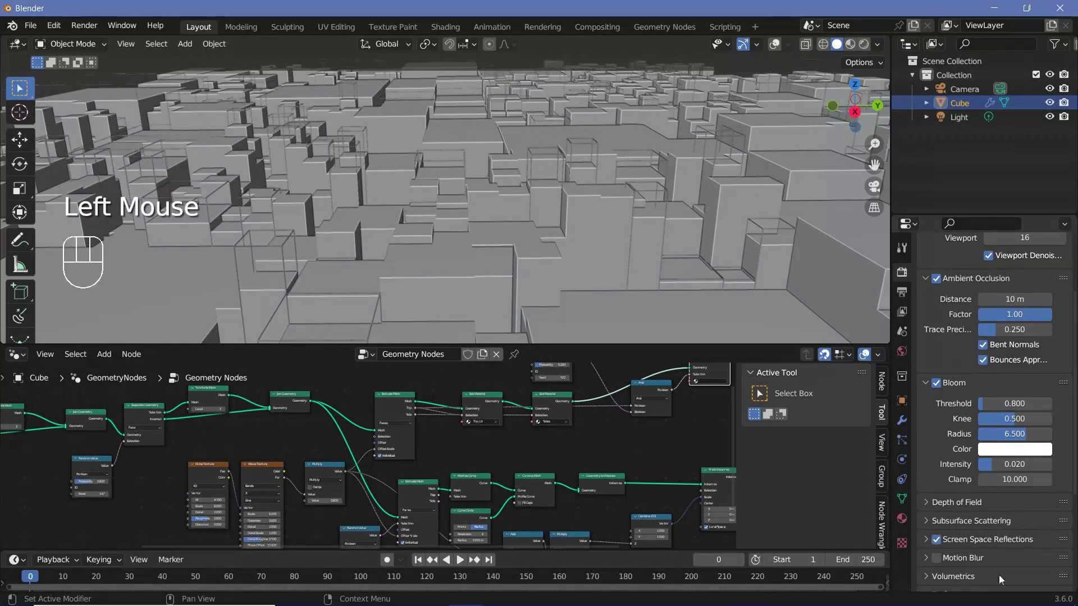
# Set the output frame rate to 30 fps and the end frame to 150
pyautogui.click(901, 292)
pyautogui.click(990, 307)
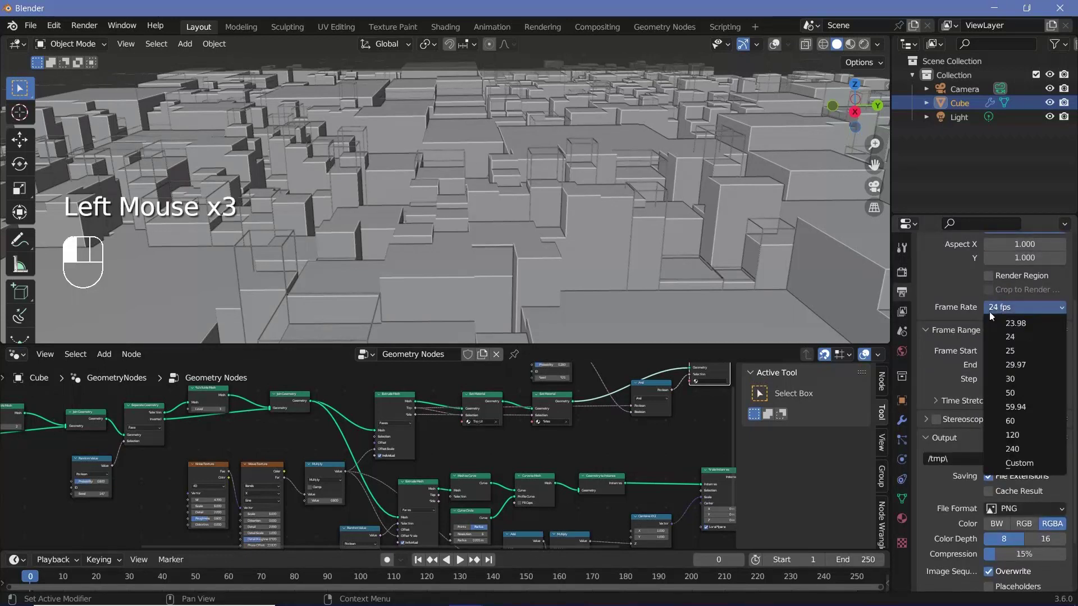
pyautogui.click(1010, 379)
pyautogui.click(1011, 364)
pyautogui.write('1')
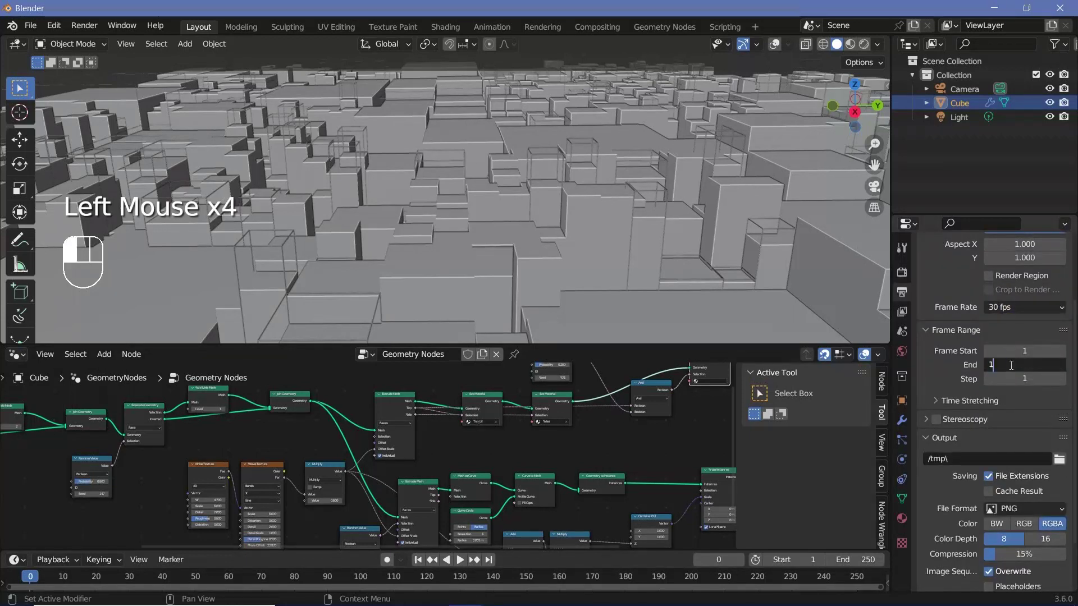
pyautogui.write('50')
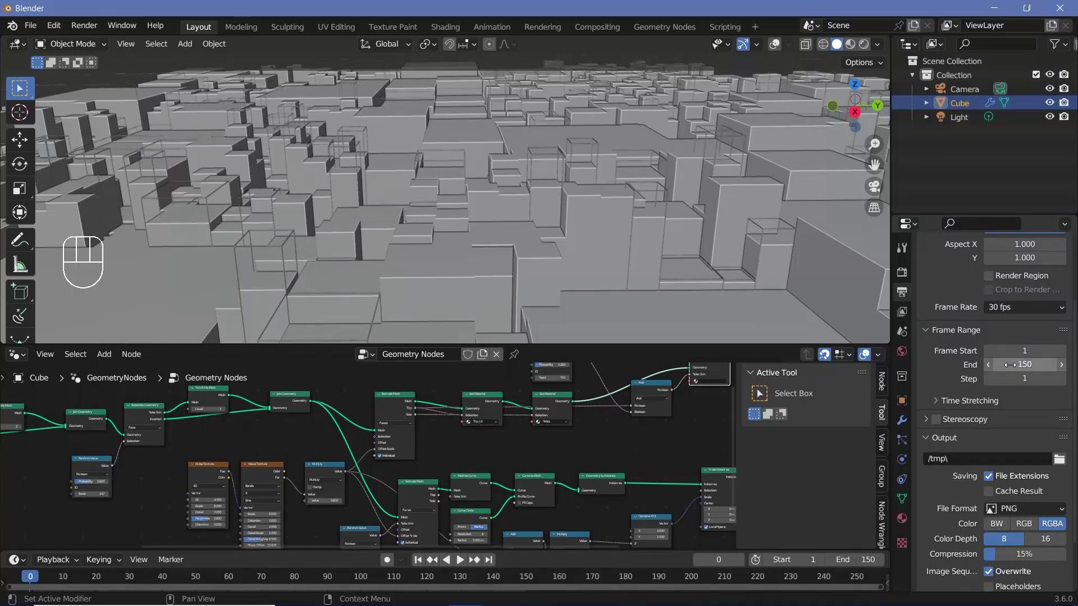
# Set the render output path to // and the file format to FFmpeg Video
pyautogui.click(949, 455)
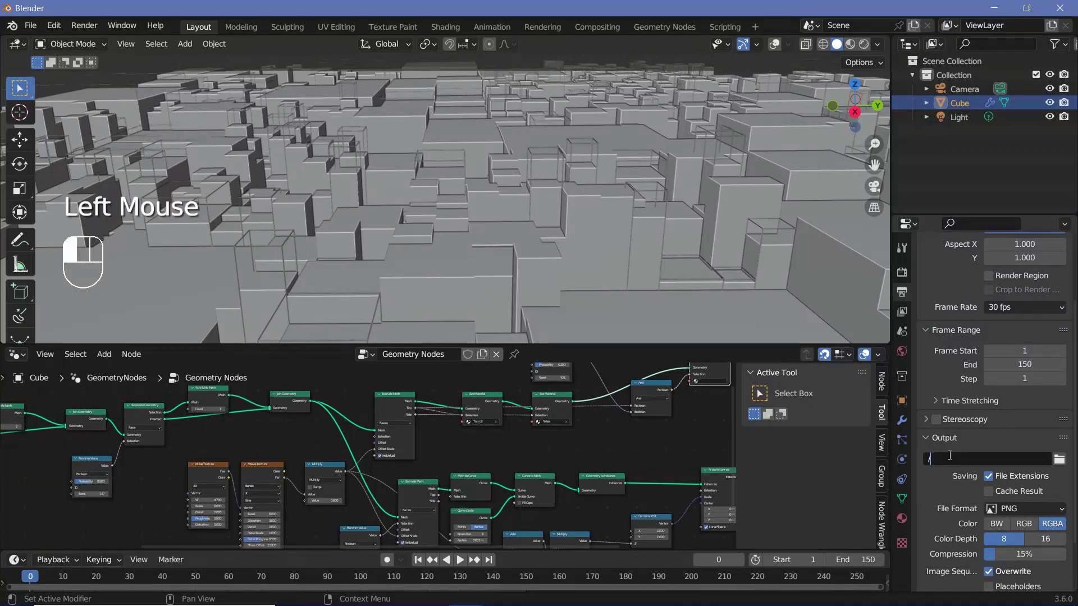
pyautogui.write('/')
pyautogui.click(992, 505)
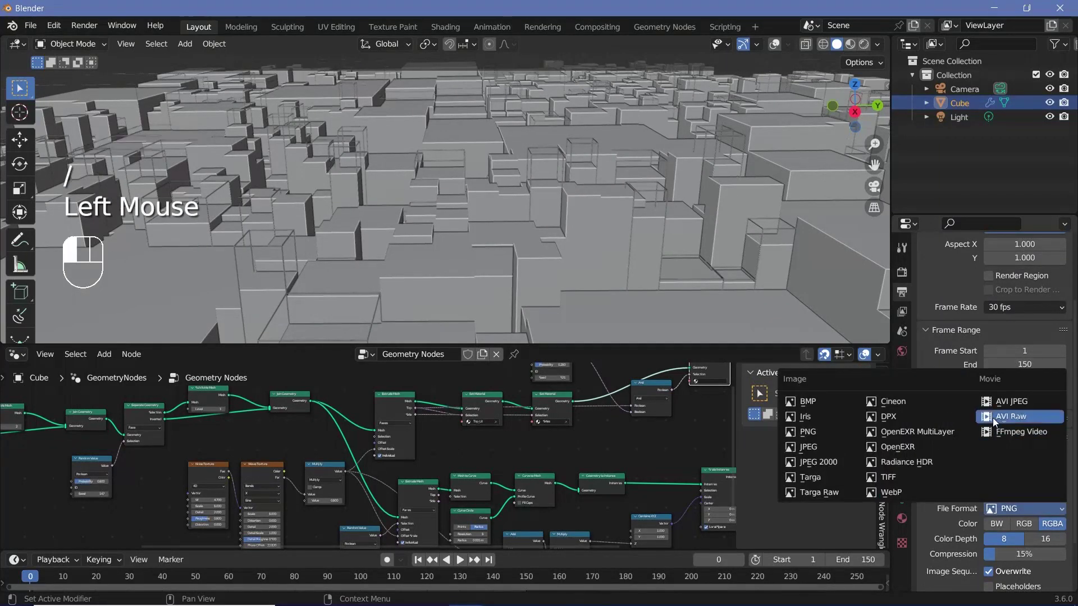
pyautogui.click(1011, 432)
# Set the video encoding container to MPEG-4 and the output quality to Perceptually Lossless
pyautogui.scroll(-2, 956, 542)
pyautogui.click(954, 540)
pyautogui.scroll(-2, 953, 538)
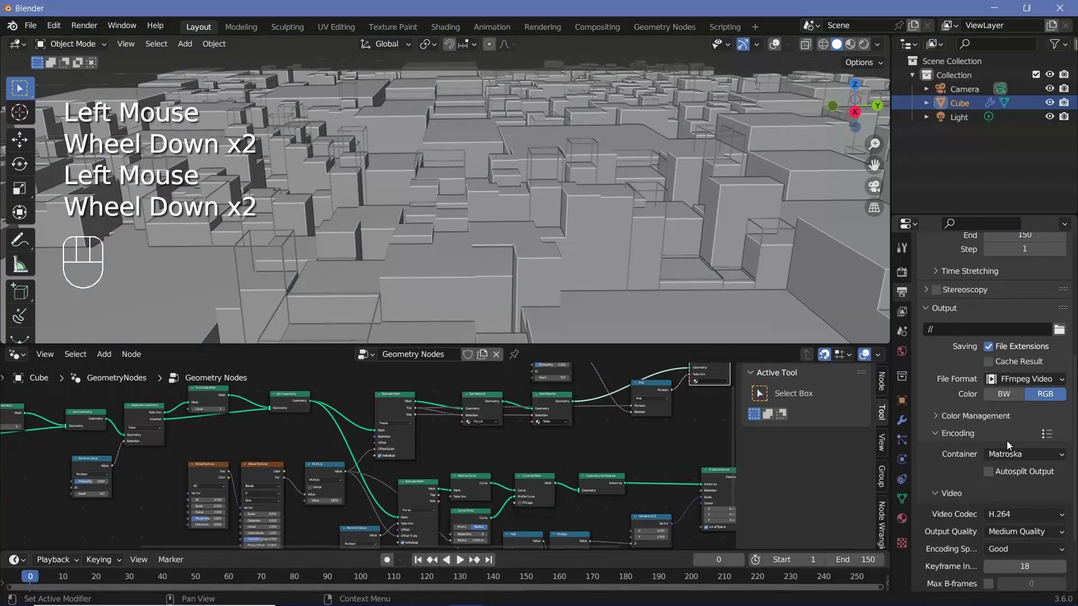
pyautogui.click(1006, 450)
pyautogui.click(1012, 408)
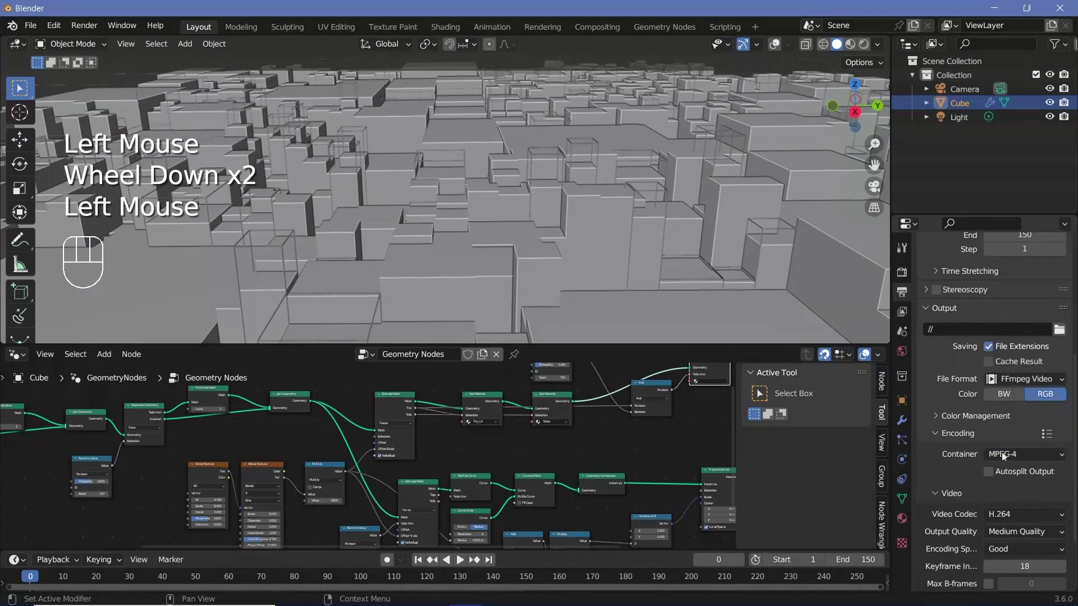
pyautogui.click(999, 529)
pyautogui.click(989, 486)
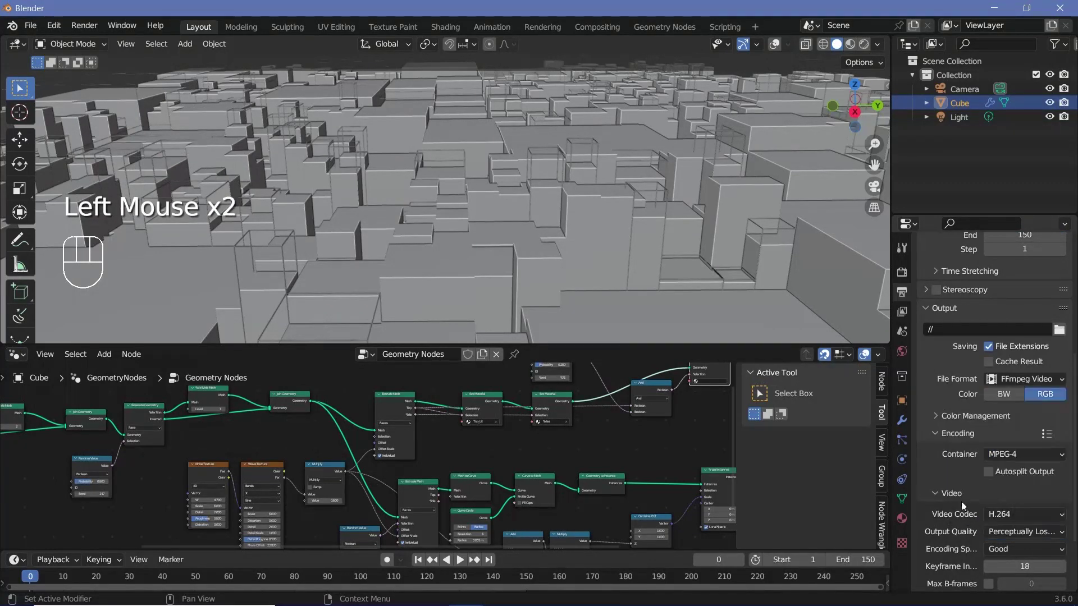
# Show the viewport in Rendered shading and delete the Light object from the scene
pyautogui.click(863, 44)
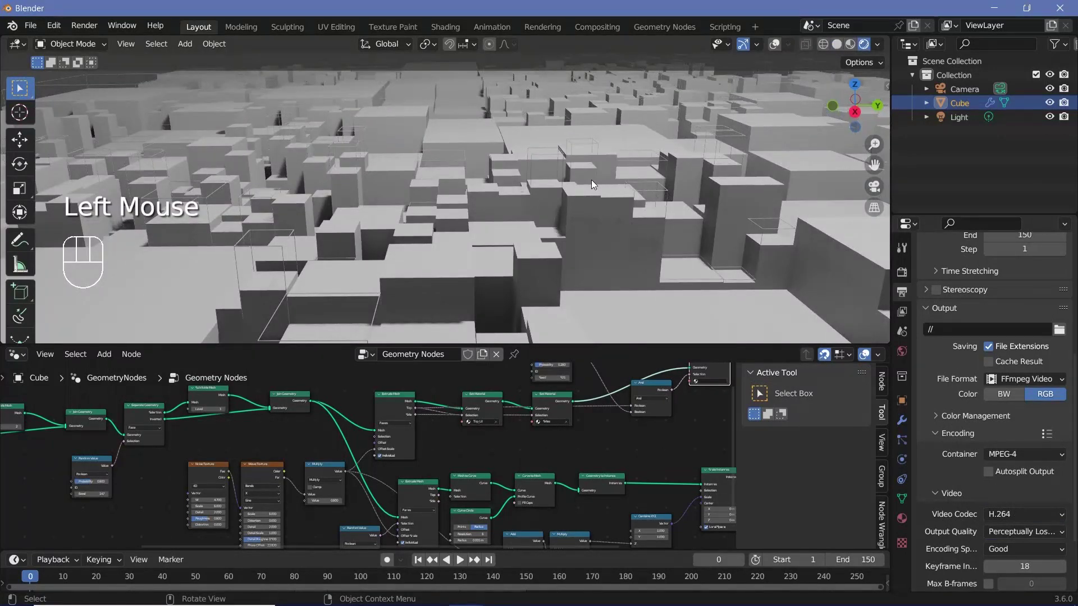
pyautogui.click(959, 120)
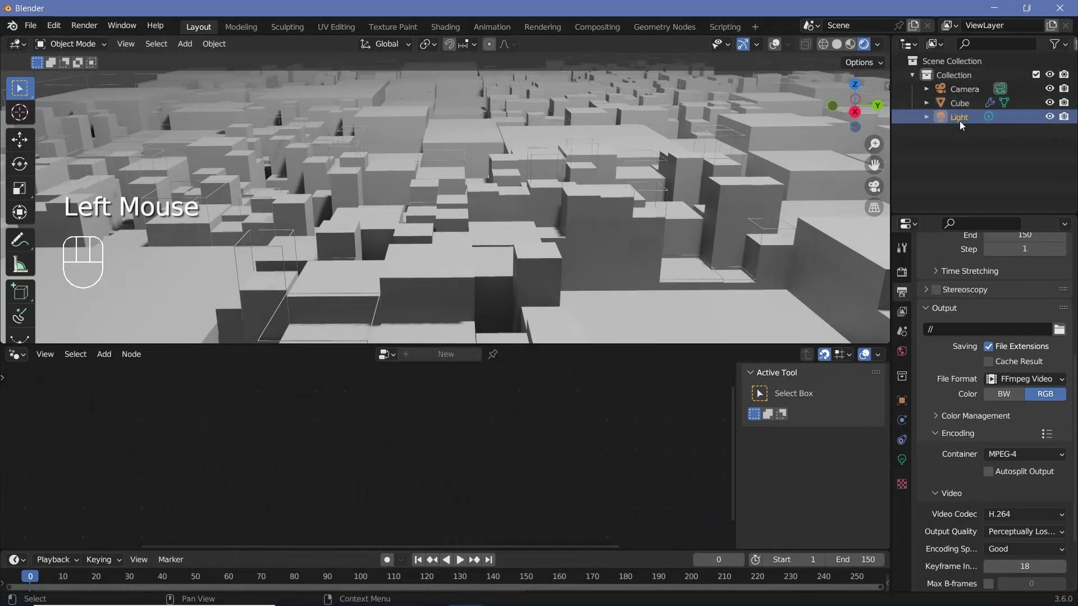
pyautogui.press('Delete')
# Frame the blocks from a higher, closer angle and align the camera to that view
pyautogui.scroll(-2, 584, 230)
pyautogui.scroll(1, 584, 230)
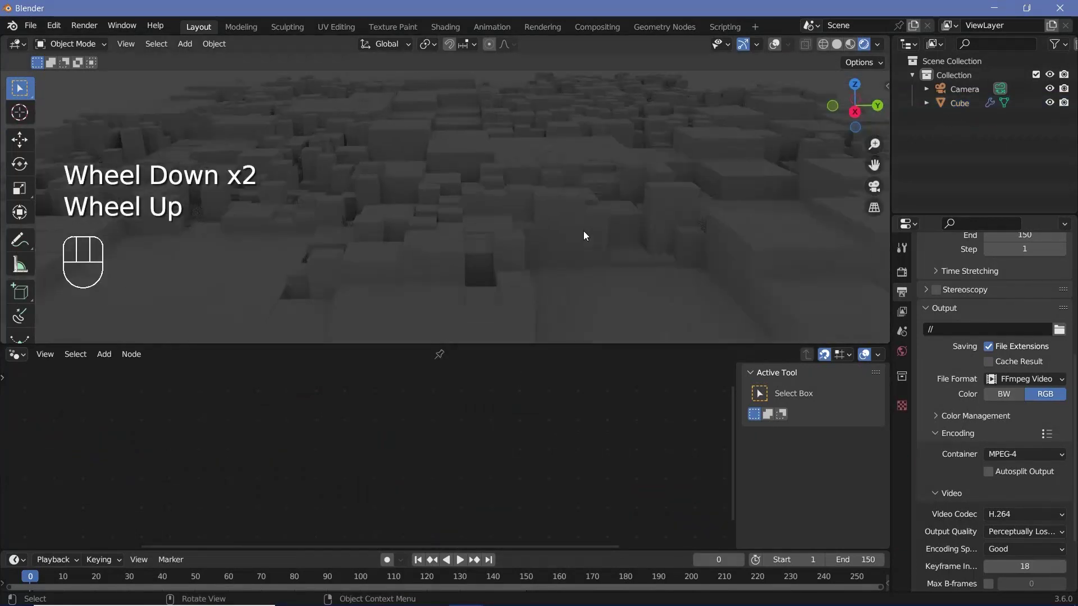
pyautogui.moveTo(596, 223); pyautogui.dragTo(576, 235, button='middle')
pyautogui.moveTo(576, 235); pyautogui.dragTo(494, 235, button='middle')
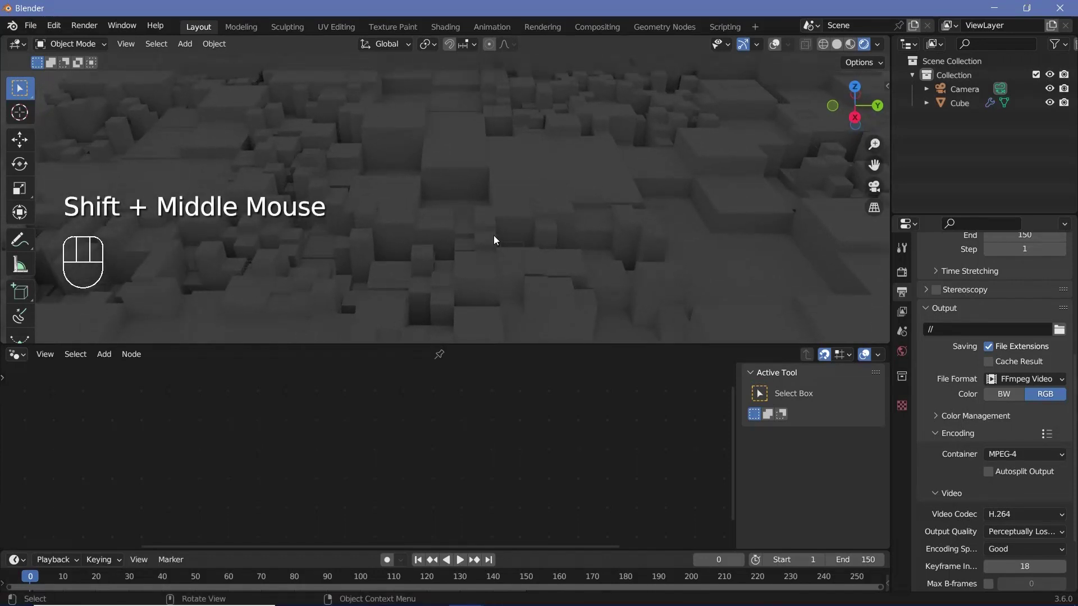
pyautogui.press('ctrl+alt+KP_0')
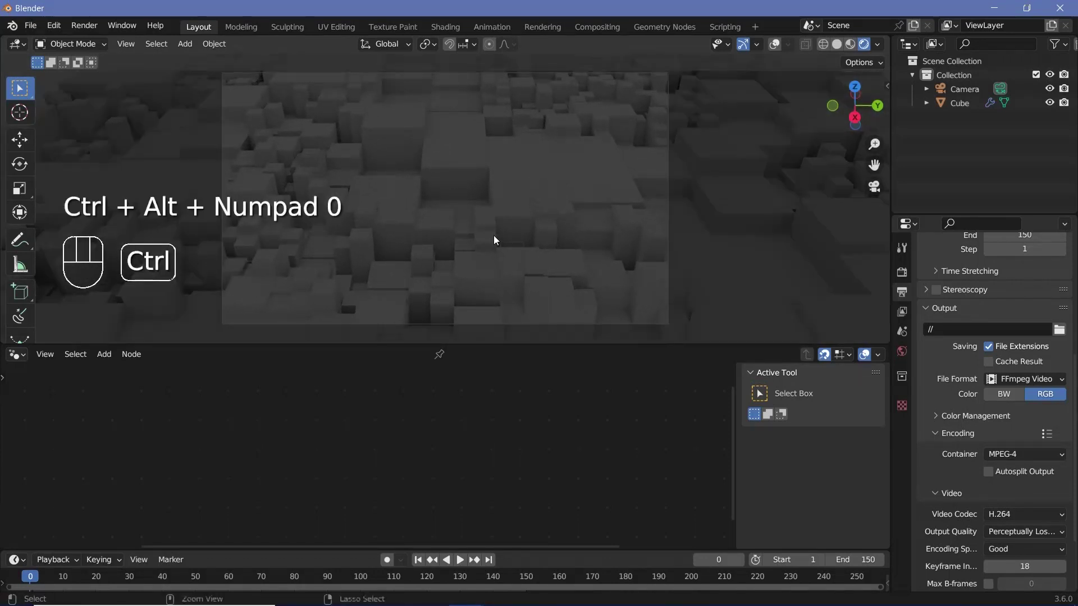
# Set the camera's Passepartout opacity to 1.000 in its viewport display settings
pyautogui.click(961, 90)
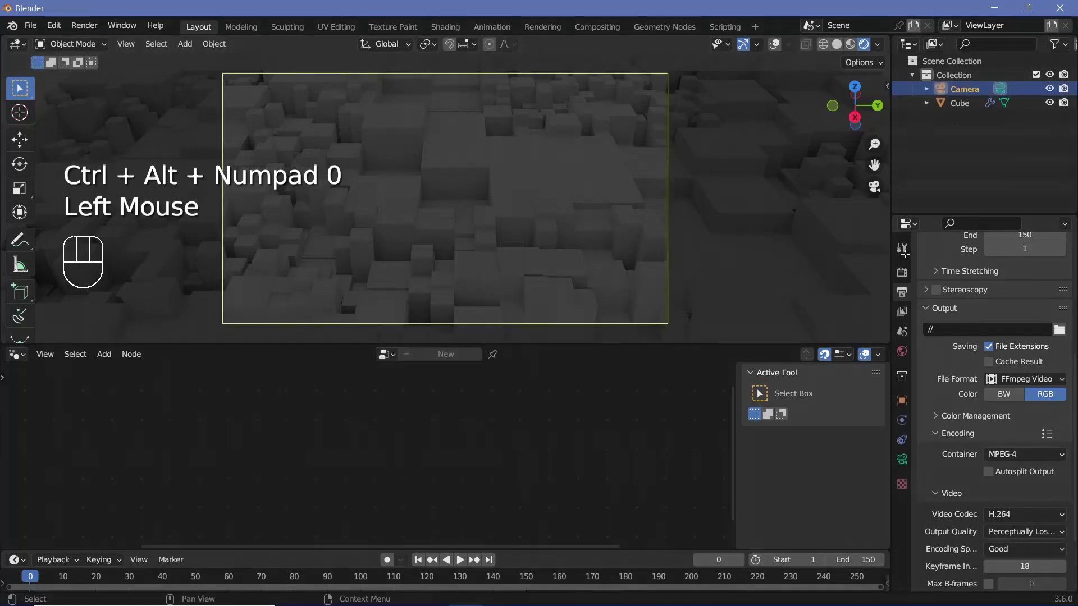
pyautogui.click(902, 460)
pyautogui.click(933, 520)
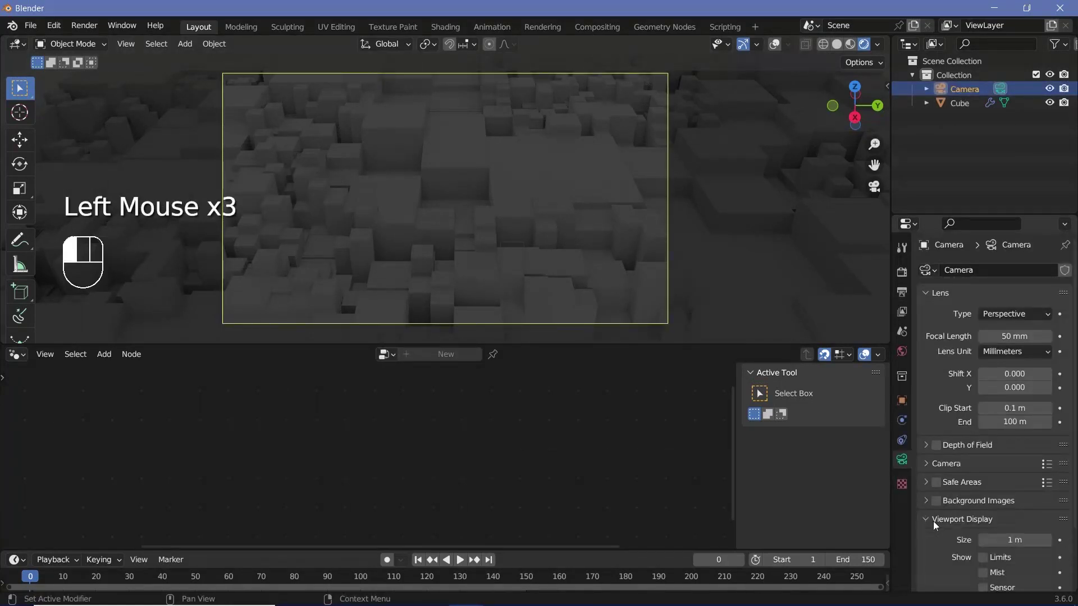
pyautogui.scroll(-2, 933, 521)
pyautogui.moveTo(1015, 544); pyautogui.dragTo(1050, 543)
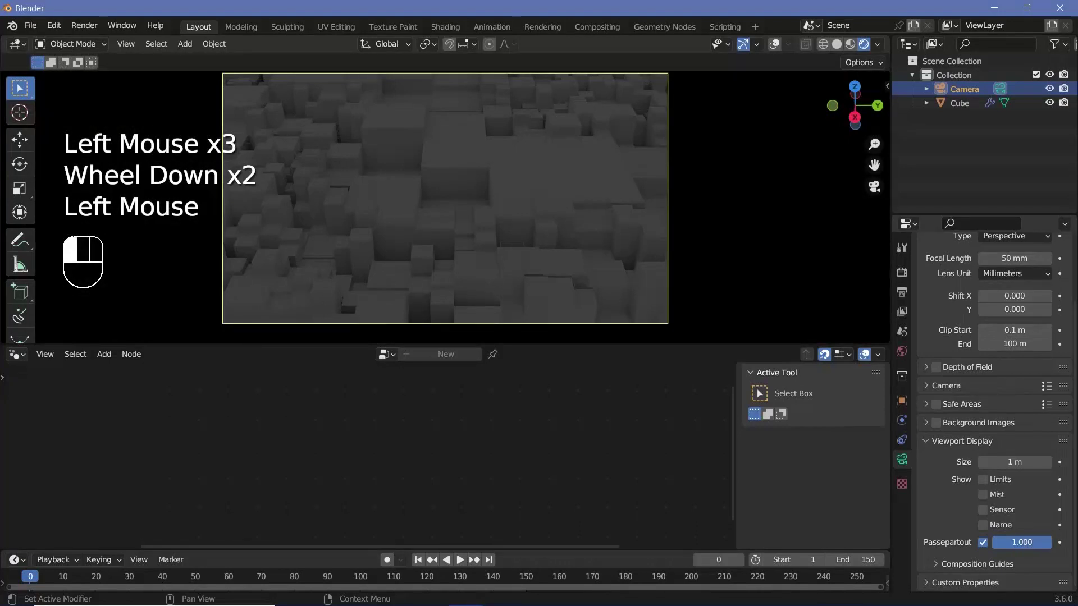
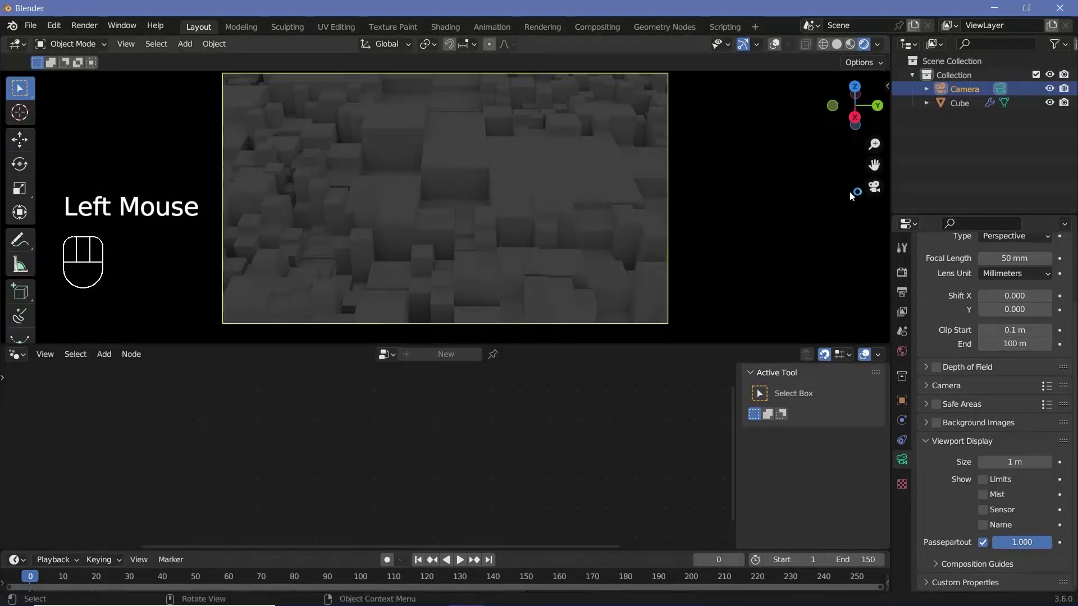
# Set the camera's location to Y 0 m and Z 2.7139 m, and its rotation to X 65.404°, Y 0° and Z 90°
pyautogui.click(902, 402)
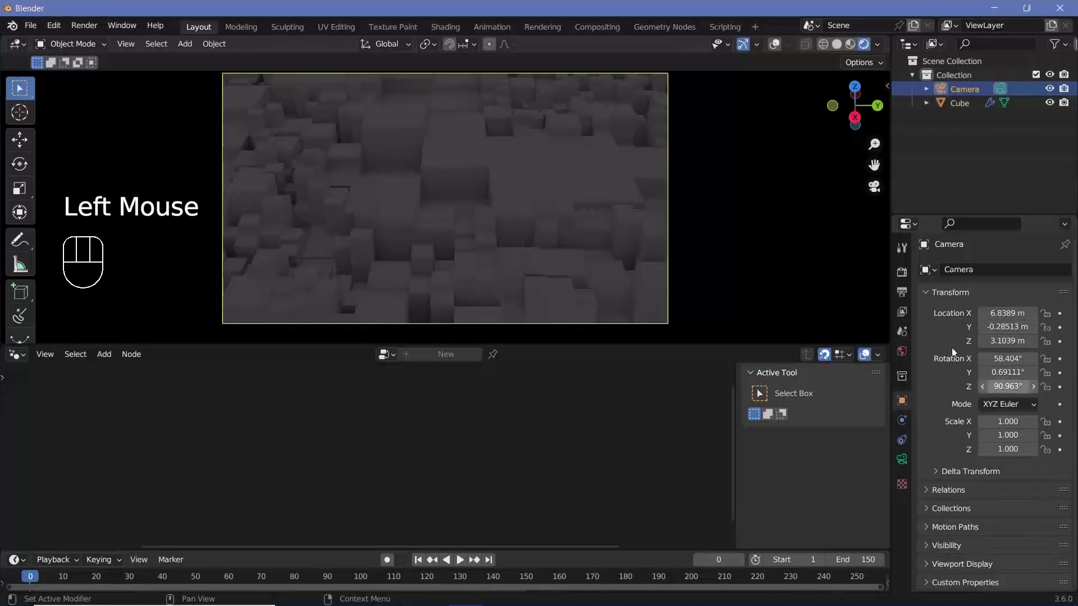
pyautogui.click(1017, 327)
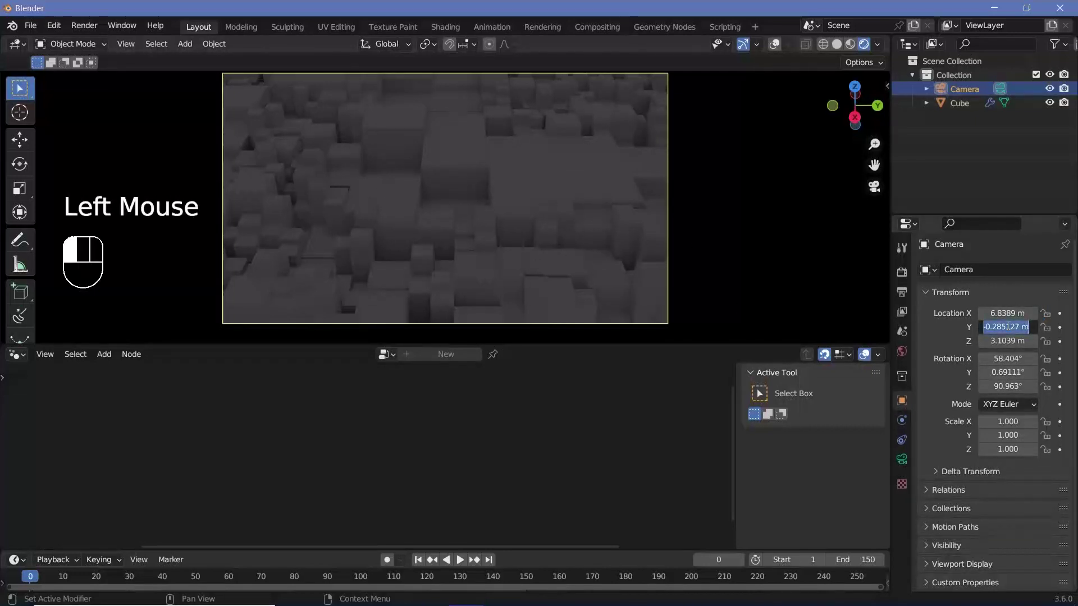
pyautogui.press('Return')
pyautogui.doubleClick(998, 372)
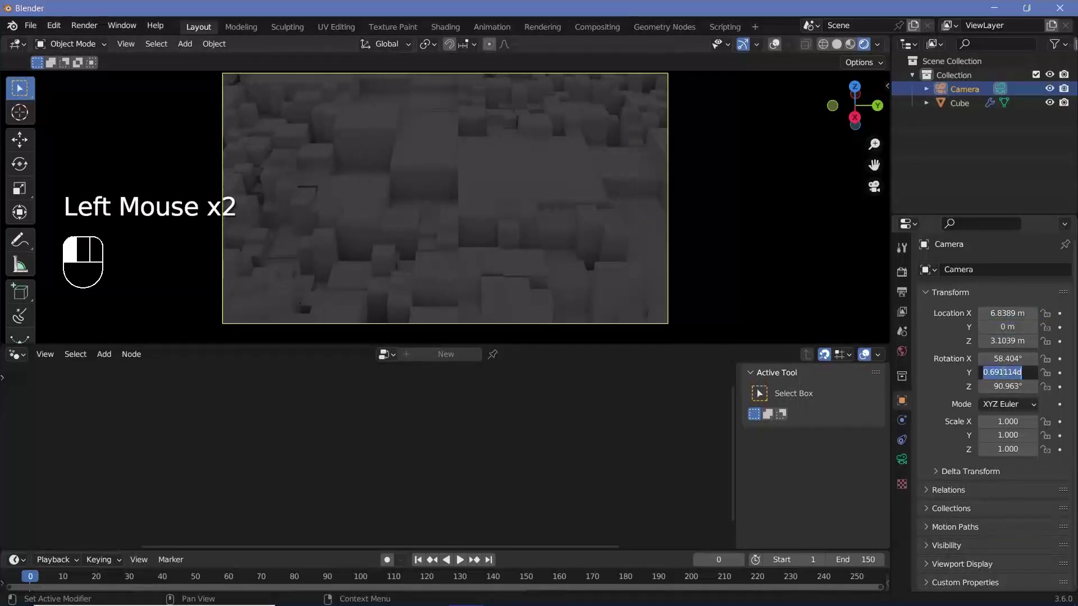
pyautogui.write('0')
pyautogui.click(1003, 386)
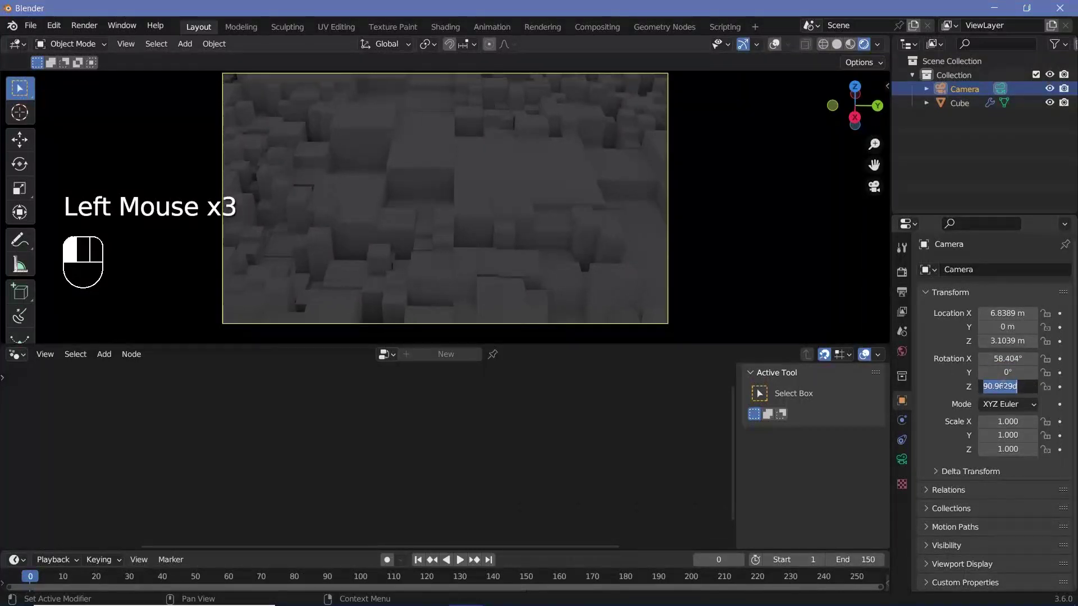
pyautogui.press('Return')
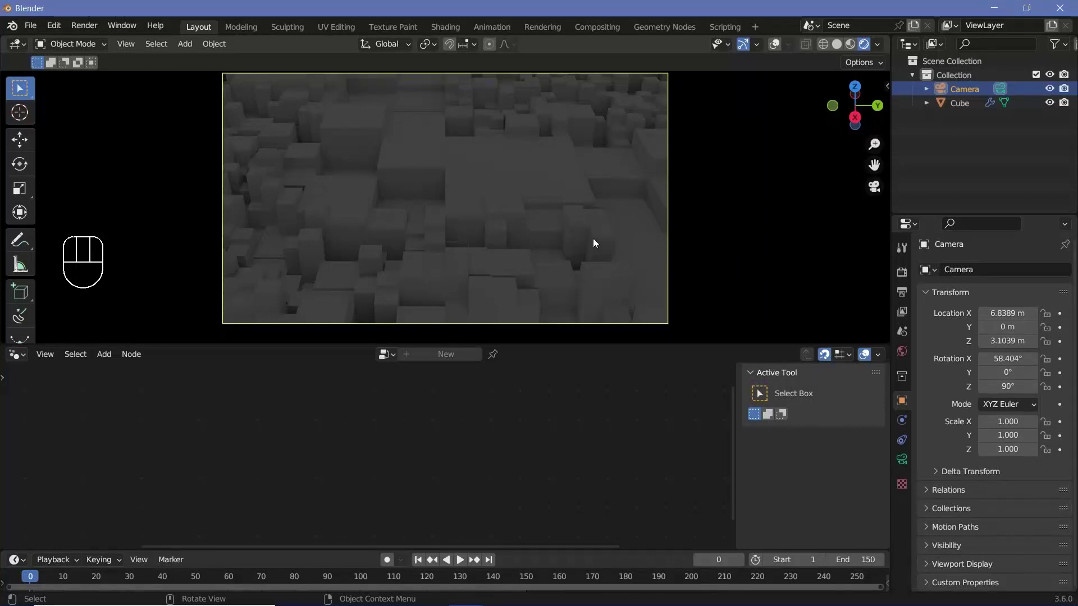
pyautogui.moveTo(1008, 359)
pyautogui.mouseDown()
pyautogui.moveTo(995, 358)
pyautogui.moveTo(1019, 359)
pyautogui.moveTo(1001, 359)
pyautogui.moveTo(997, 340)
pyautogui.mouseUp()
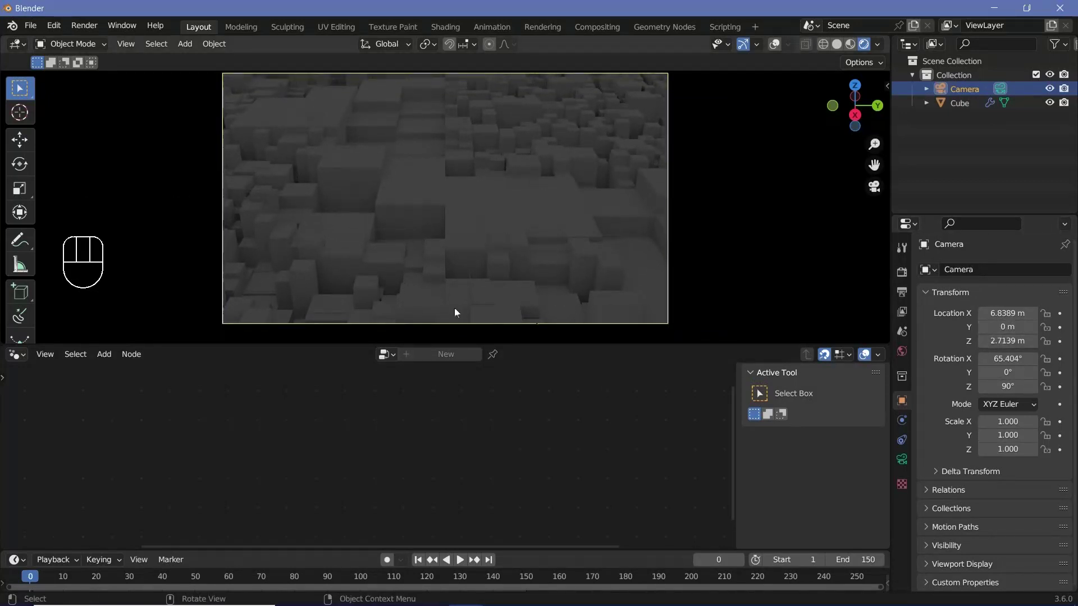
# Set the seed to 15 on the cube's Random Value node feeding the first Separate Geometry's Selection
pyautogui.click(532, 161)
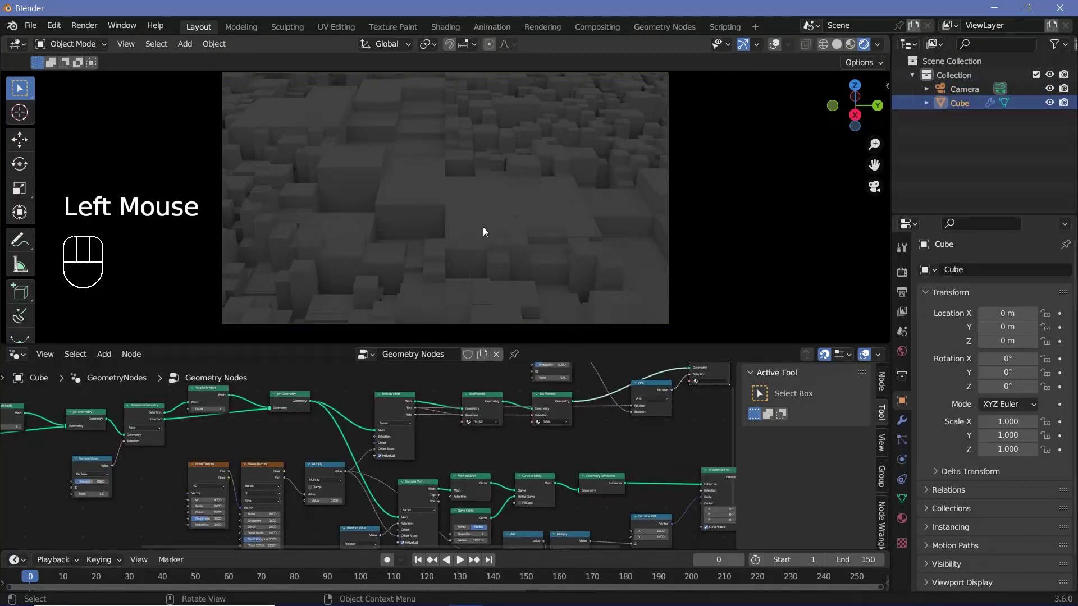
pyautogui.moveTo(186, 480); pyautogui.dragTo(830, 526, button='middle')
pyautogui.scroll(5, 435, 446)
pyautogui.moveTo(209, 522); pyautogui.dragTo(233, 522)
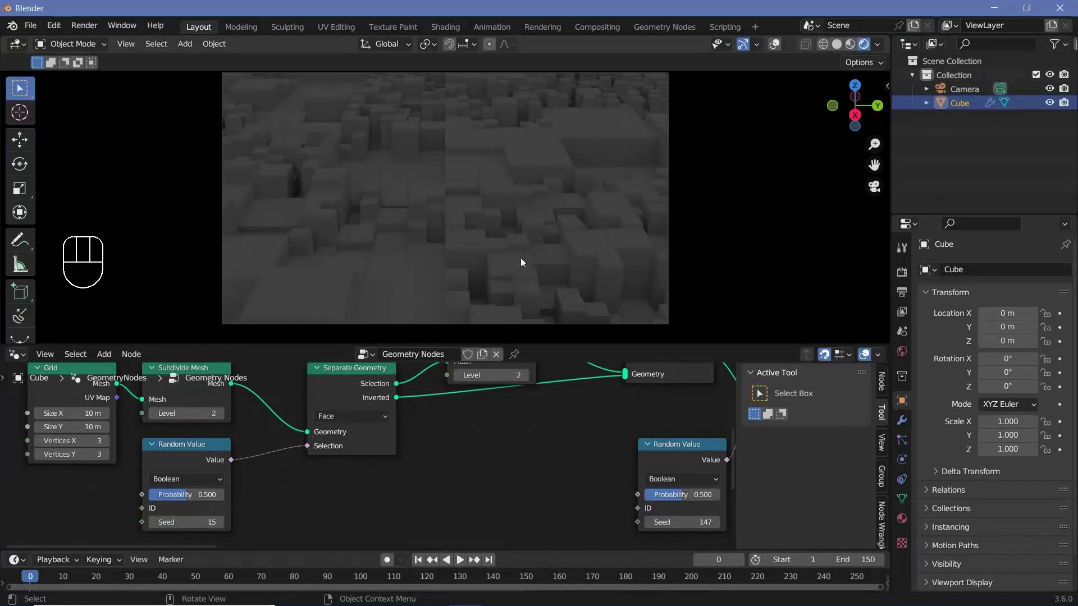
# Change the node area to the Shader Editor and select the cube's Wireframe material slot
pyautogui.click(16, 355)
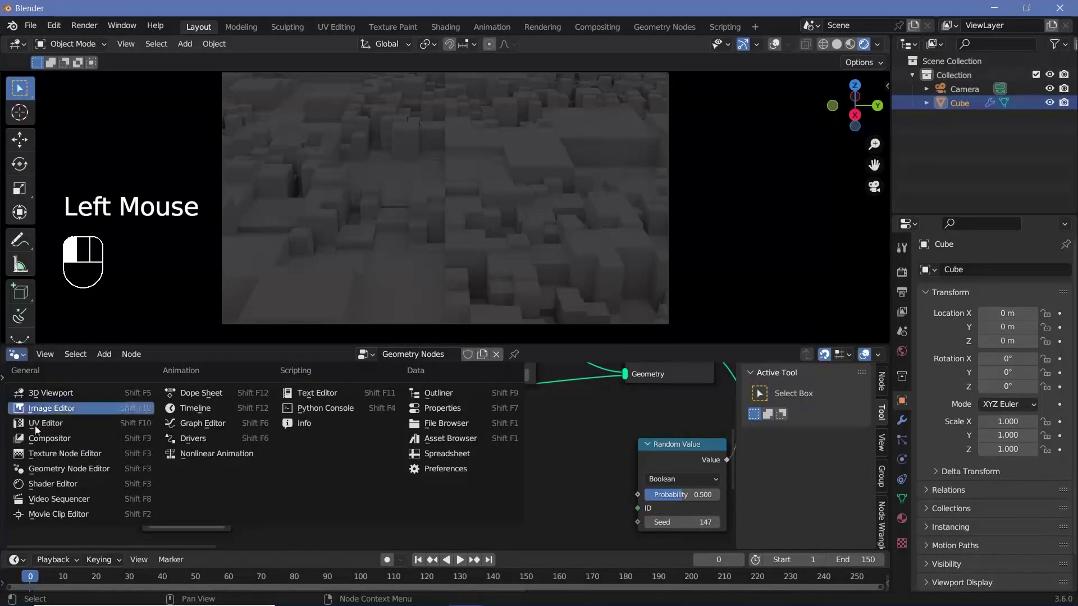
pyautogui.click(39, 484)
pyautogui.scroll(-2, 484, 432)
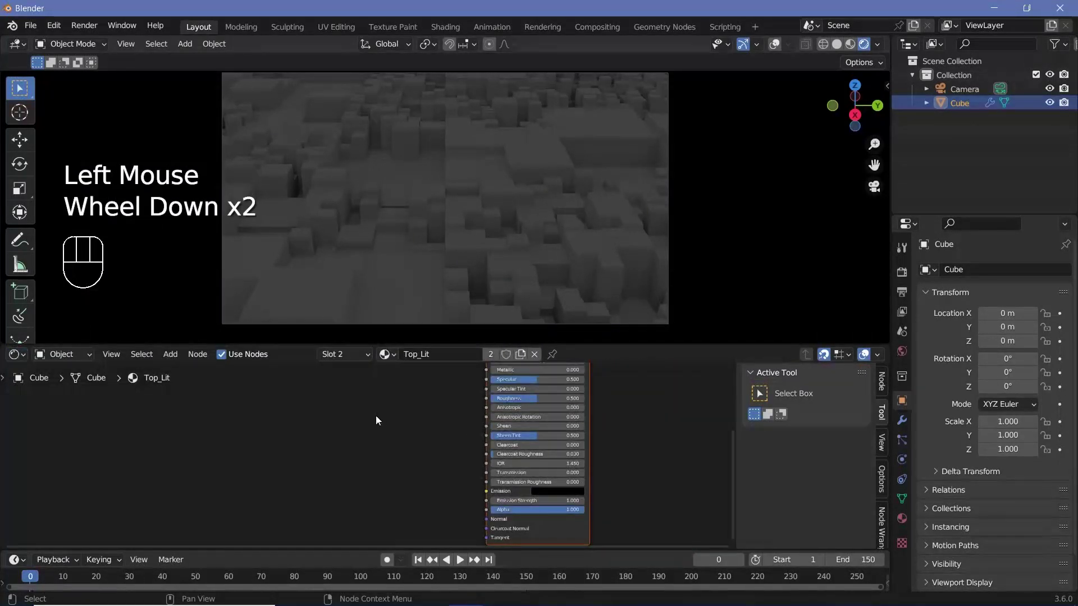
pyautogui.moveTo(398, 415); pyautogui.dragTo(671, 425, button='middle')
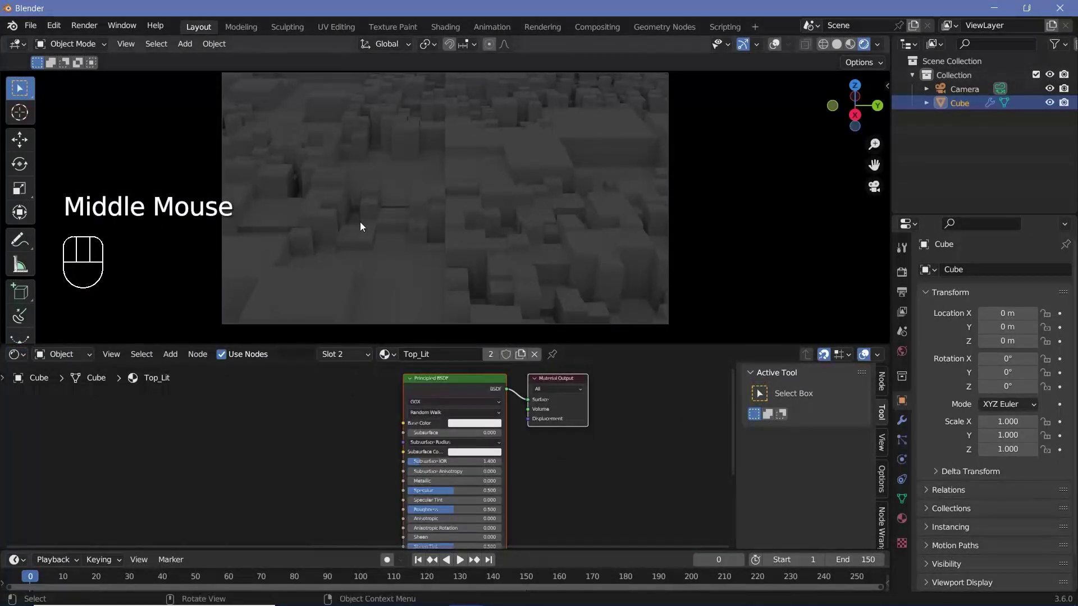
pyautogui.click(898, 519)
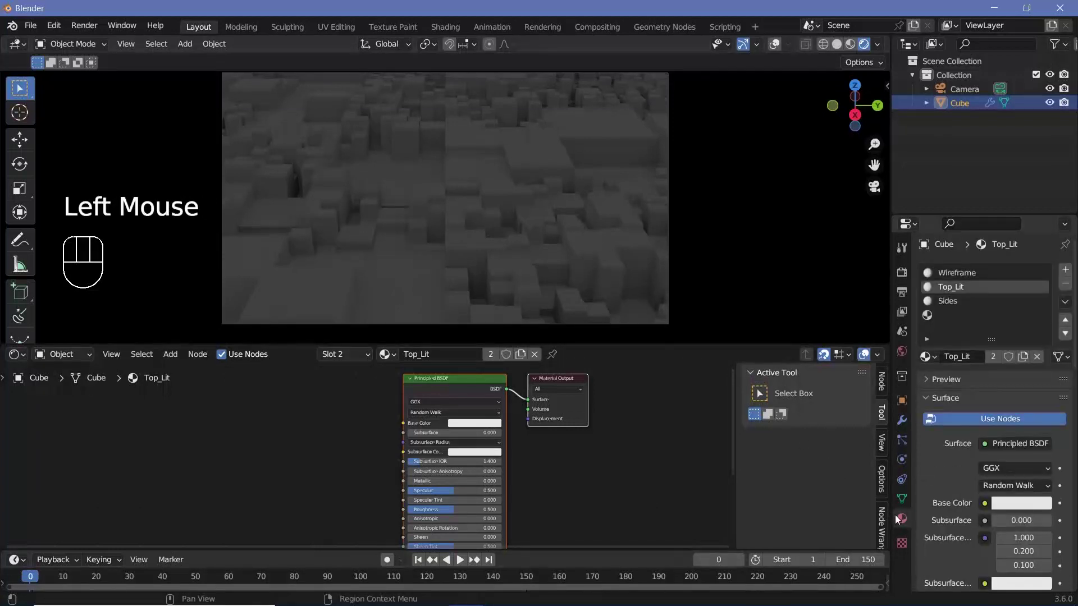
pyautogui.click(970, 272)
# Delete the Principled BSDF node from the Wireframe material
pyautogui.scroll(5, 548, 453)
pyautogui.scroll(-2, 548, 452)
pyautogui.moveTo(509, 392); pyautogui.dragTo(420, 424, button='middle')
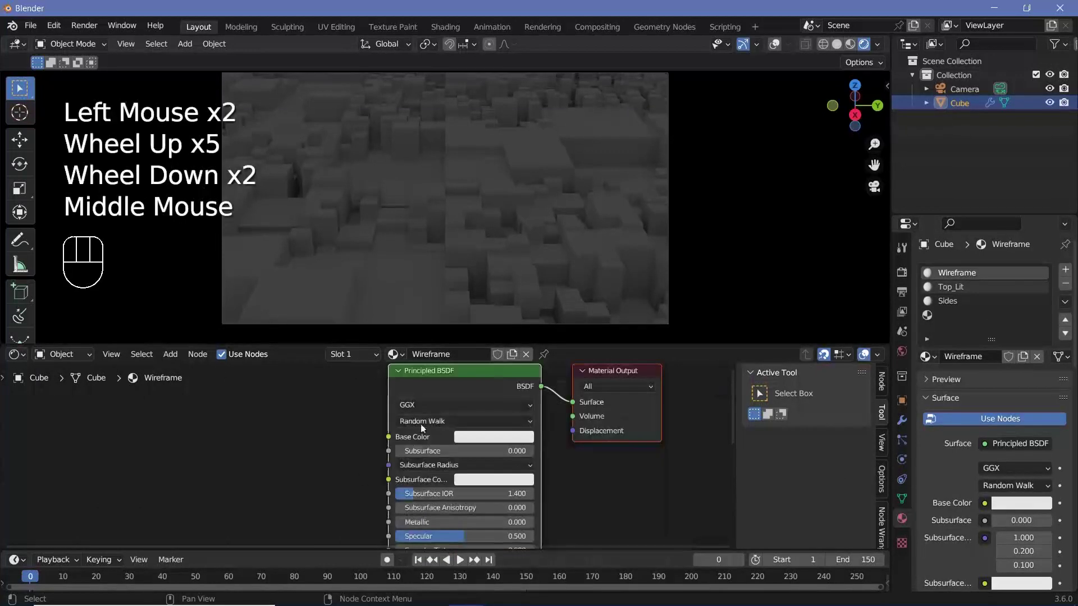
pyautogui.click(455, 386)
pyautogui.press('x')
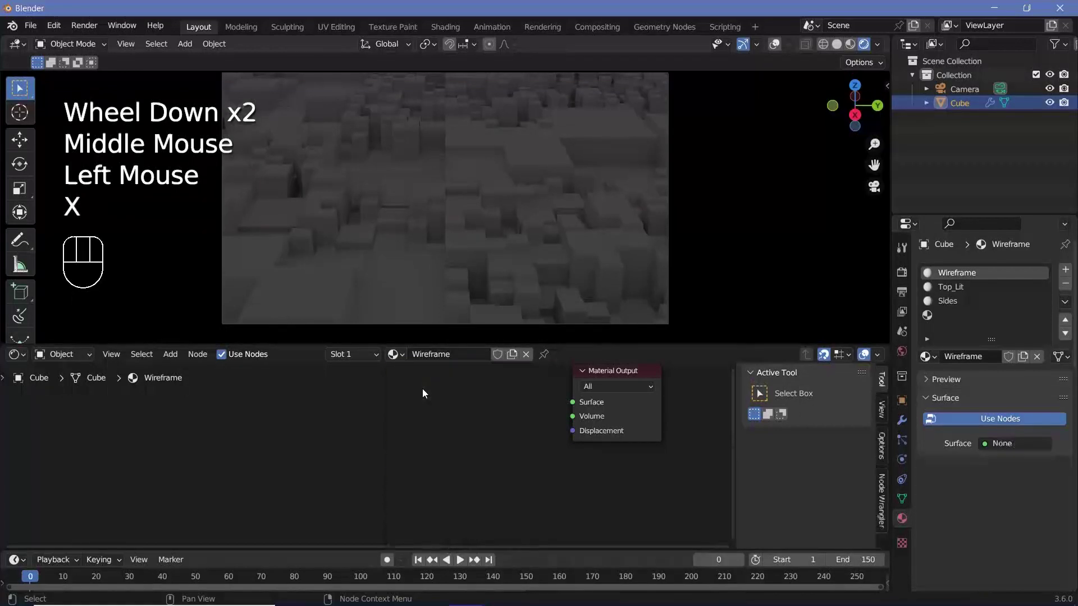
# Add an Emission shader to the Wireframe material and connect it to the Material Output's Surface
pyautogui.hotkey('shift', 'a')
pyautogui.click(469, 430)
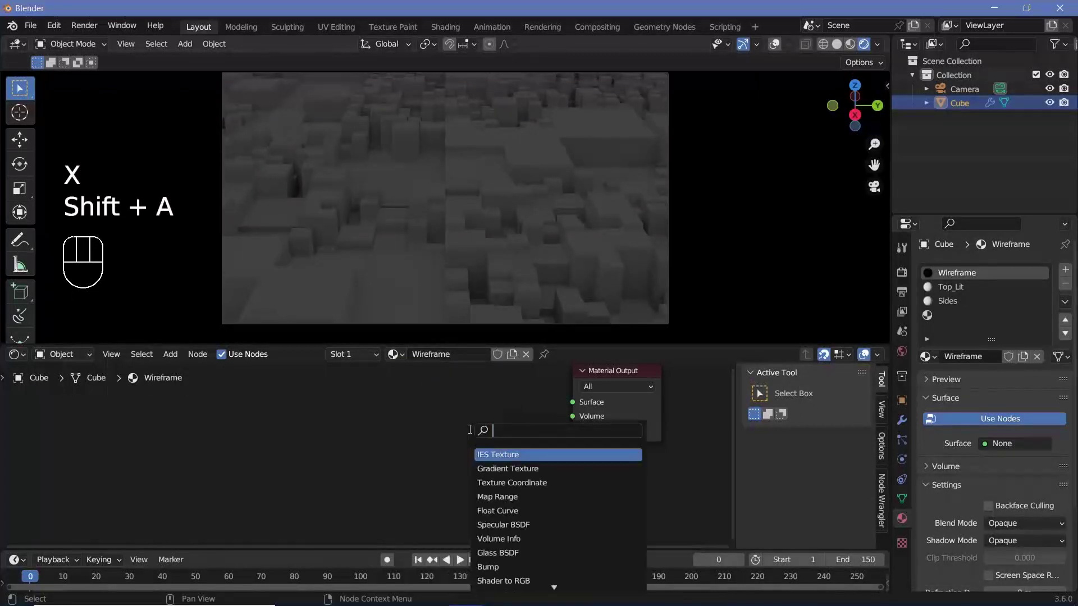
pyautogui.write('emiss')
pyautogui.press('Return')
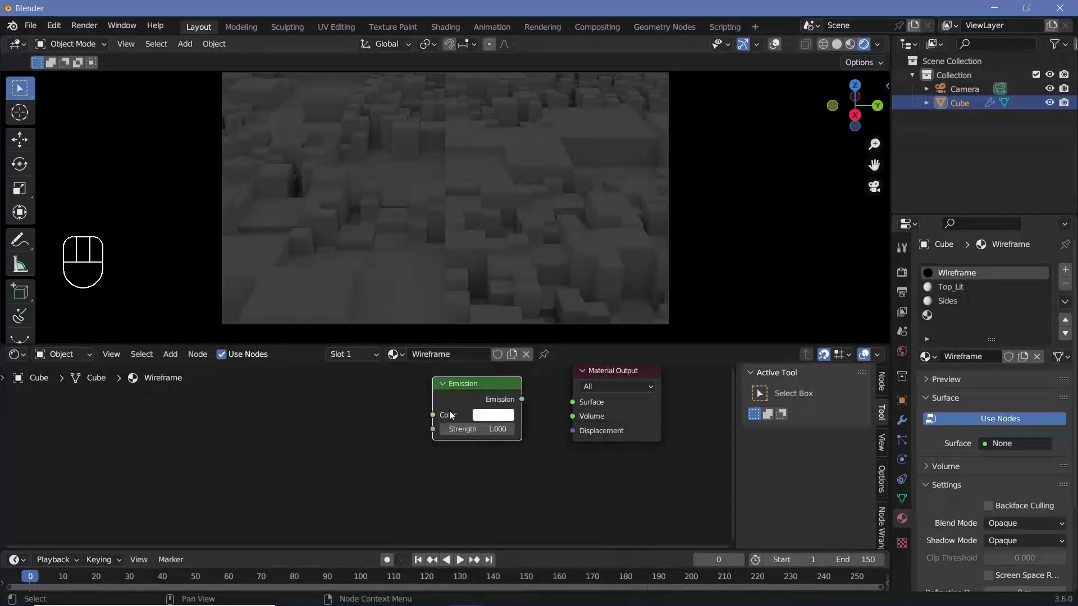
pyautogui.moveTo(522, 399); pyautogui.dragTo(572, 402)
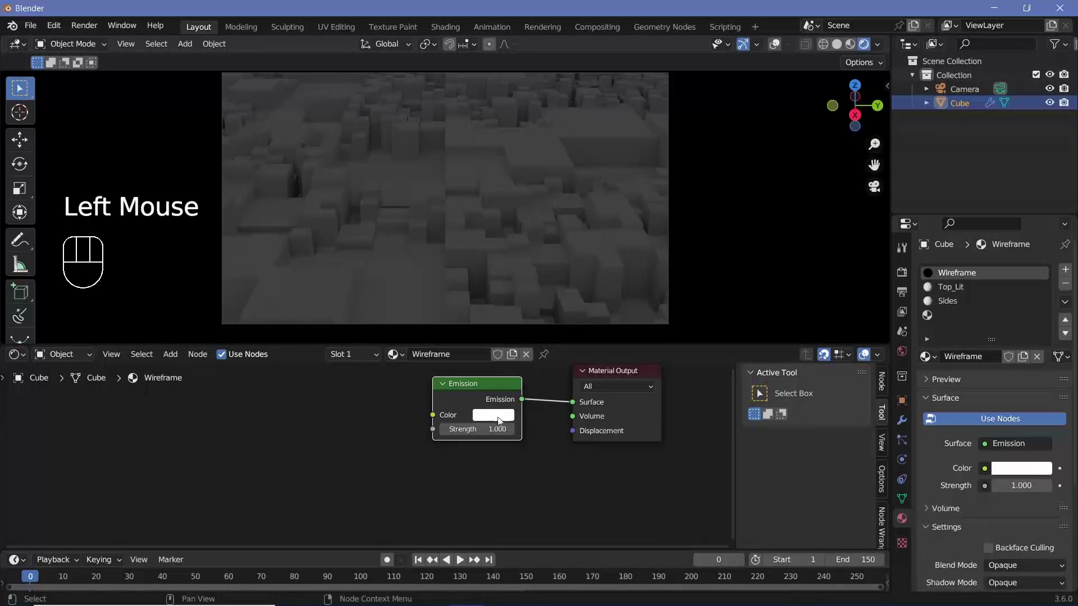
# Set the Emission colour to saturated orange with a hue of about 0.036 and the strength to 100
pyautogui.click(494, 418)
pyautogui.keyDown('ctrl'); pyautogui.moveTo(514, 315); pyautogui.dragTo(502, 320); pyautogui.keyUp('ctrl')
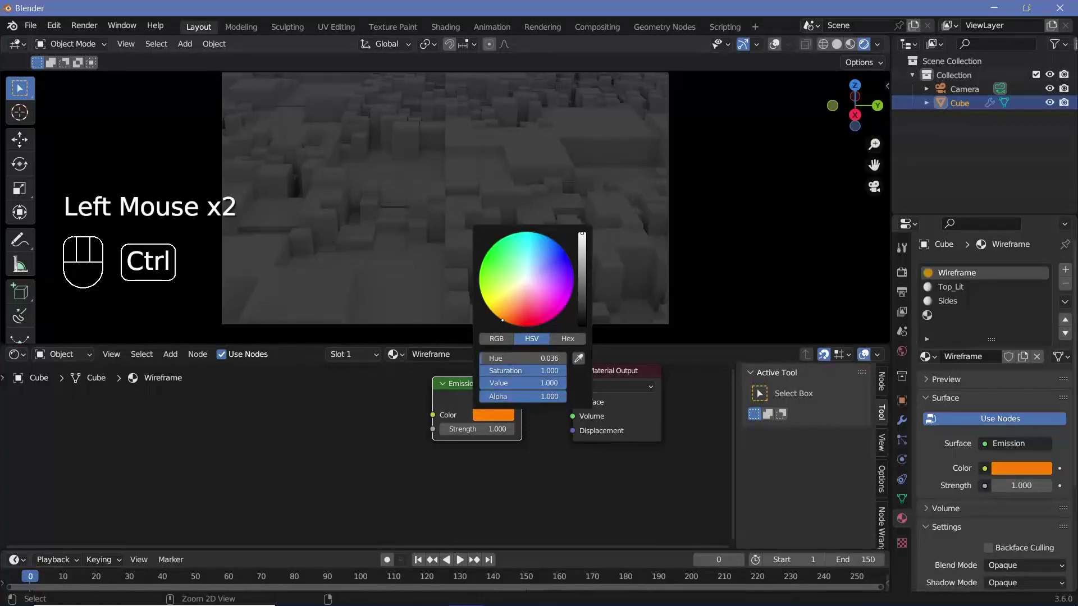
pyautogui.click(468, 431)
pyautogui.write('100')
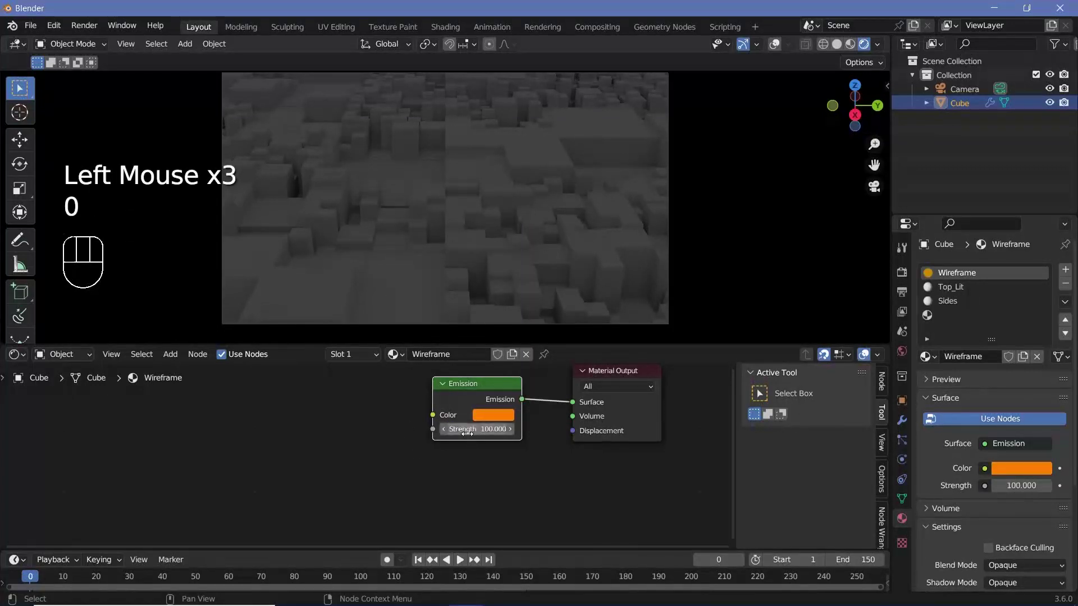
pyautogui.press('Return')
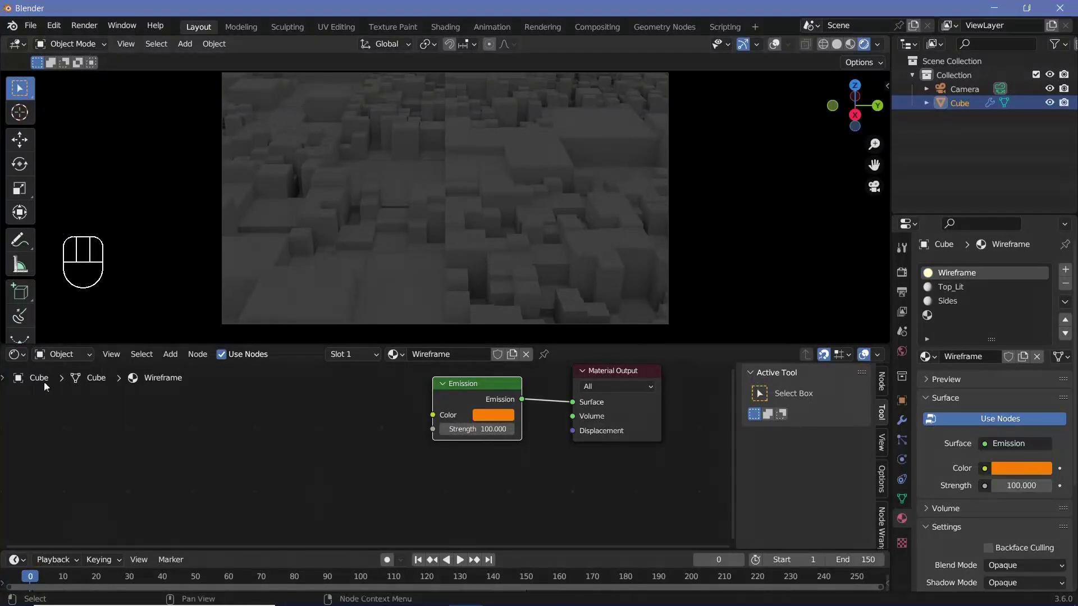
# In the Geometry Node Editor, duplicate the empty Set Material node and insert it between Scale Instances and Join Geometry
pyautogui.click(12, 355)
pyautogui.click(66, 471)
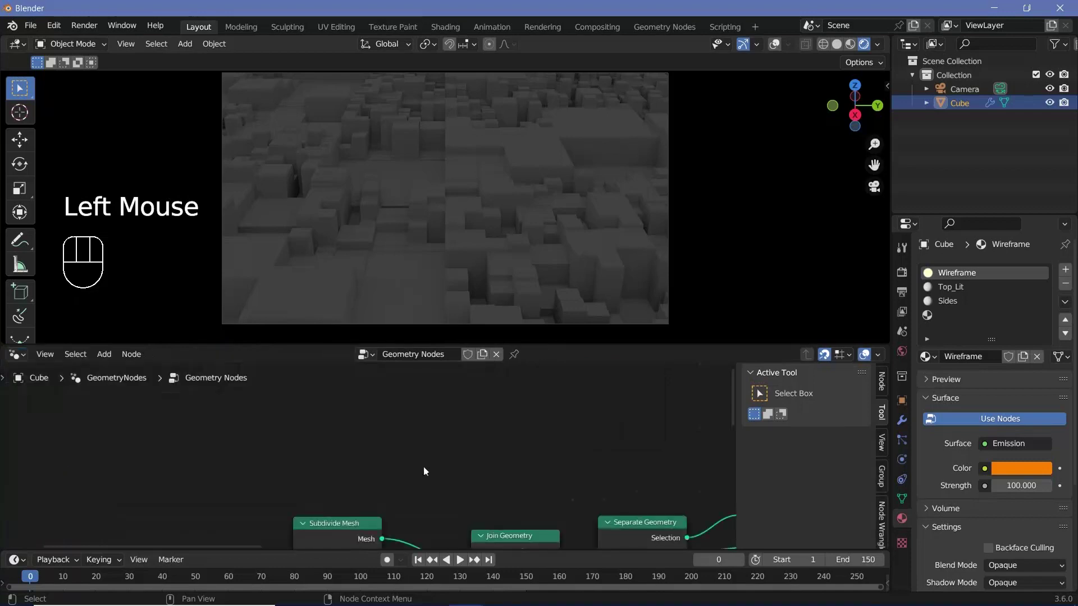
pyautogui.scroll(-2, 646, 524)
pyautogui.moveTo(644, 521); pyautogui.dragTo(423, 428, button='middle')
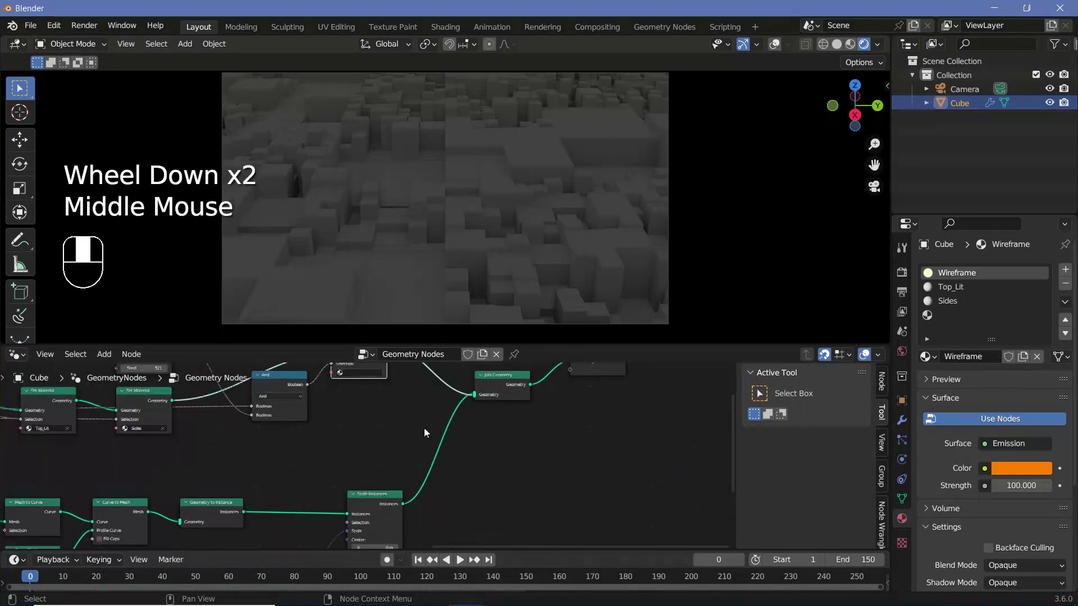
pyautogui.scroll(2, 420, 432)
pyautogui.scroll(-2, 366, 395)
pyautogui.moveTo(366, 395); pyautogui.dragTo(366, 415, button='middle')
pyautogui.click(366, 416)
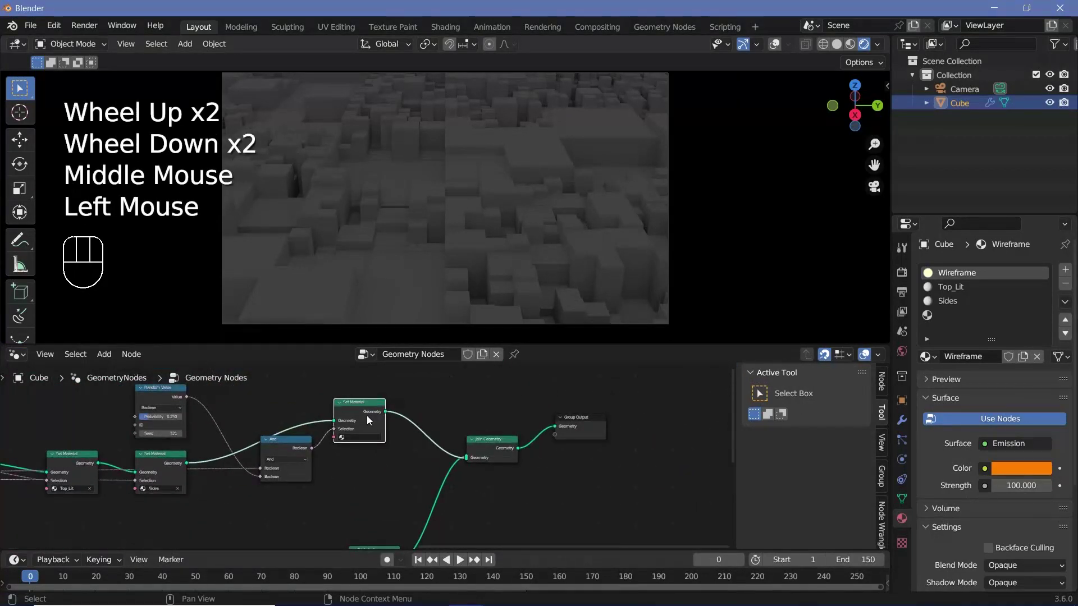
pyautogui.hotkey('shift', 'd')
pyautogui.scroll(1, 561, 475)
pyautogui.moveTo(450, 507); pyautogui.dragTo(449, 408, button='middle')
pyautogui.scroll(1, 449, 408)
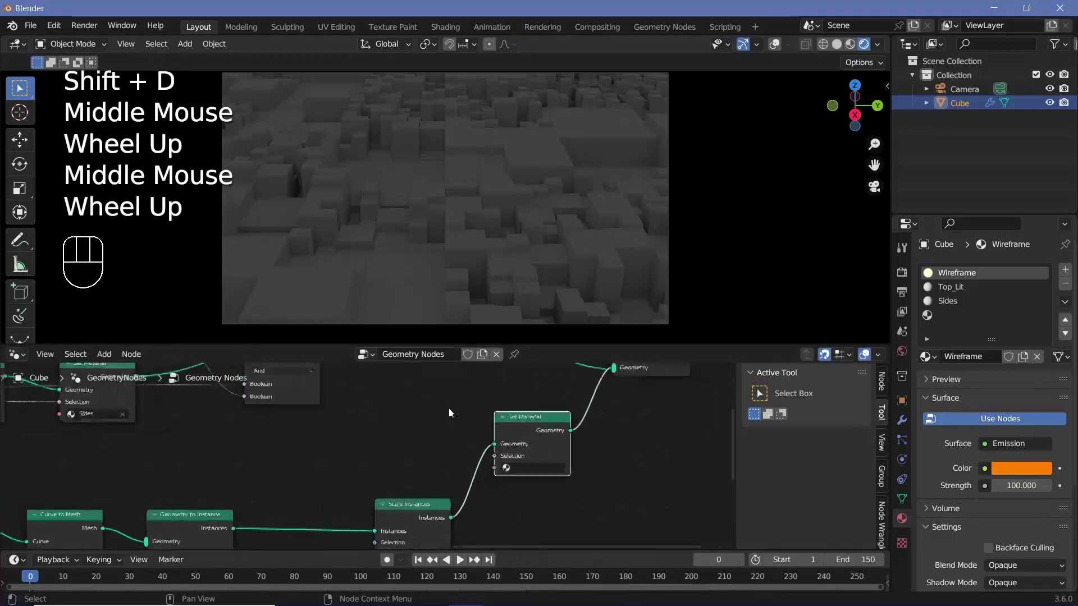
# Assign the Wireframe material to the duplicated Set Material node
pyautogui.scroll(1, 574, 464)
pyautogui.click(574, 469)
pyautogui.click(573, 507)
pyautogui.scroll(-4, 621, 497)
pyautogui.moveTo(561, 423); pyautogui.dragTo(456, 395, button='middle')
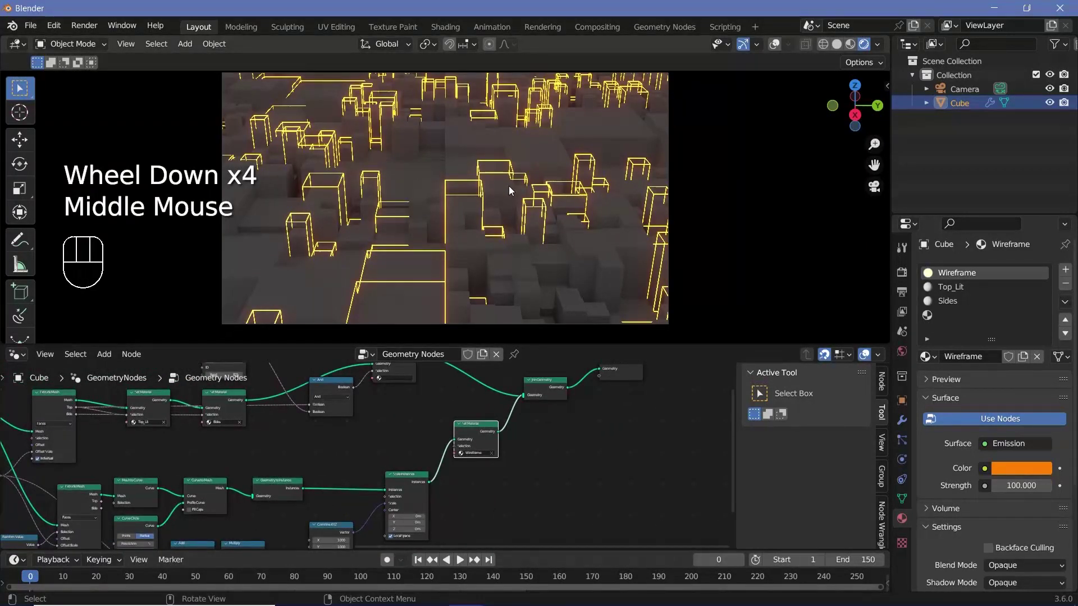
# Change the node area back to the Shader Editor and select the cube's Sides material slot
pyautogui.click(15, 354)
pyautogui.click(45, 423)
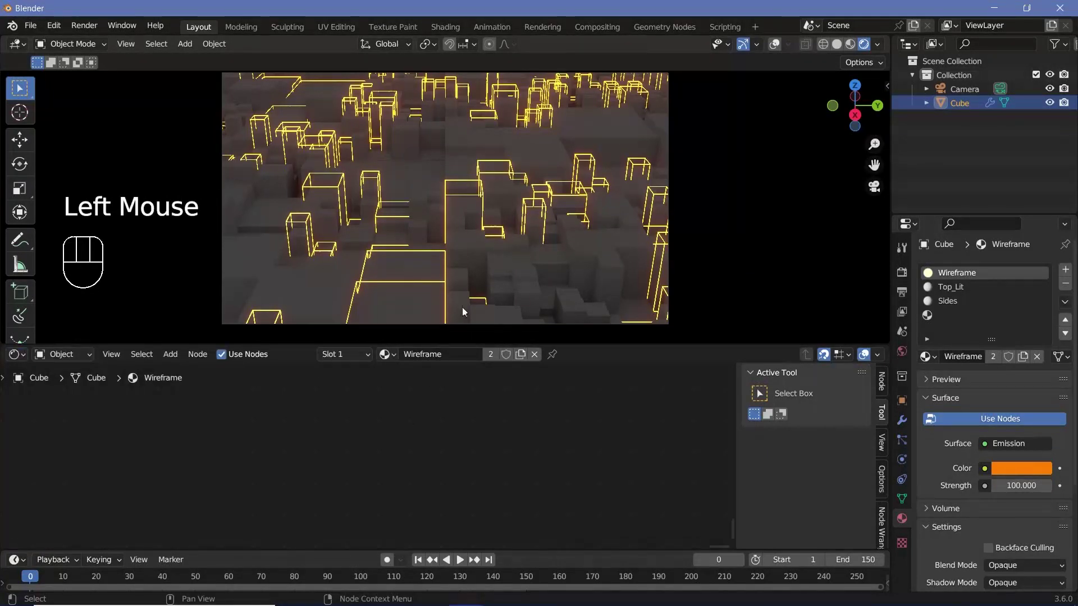
pyautogui.click(951, 302)
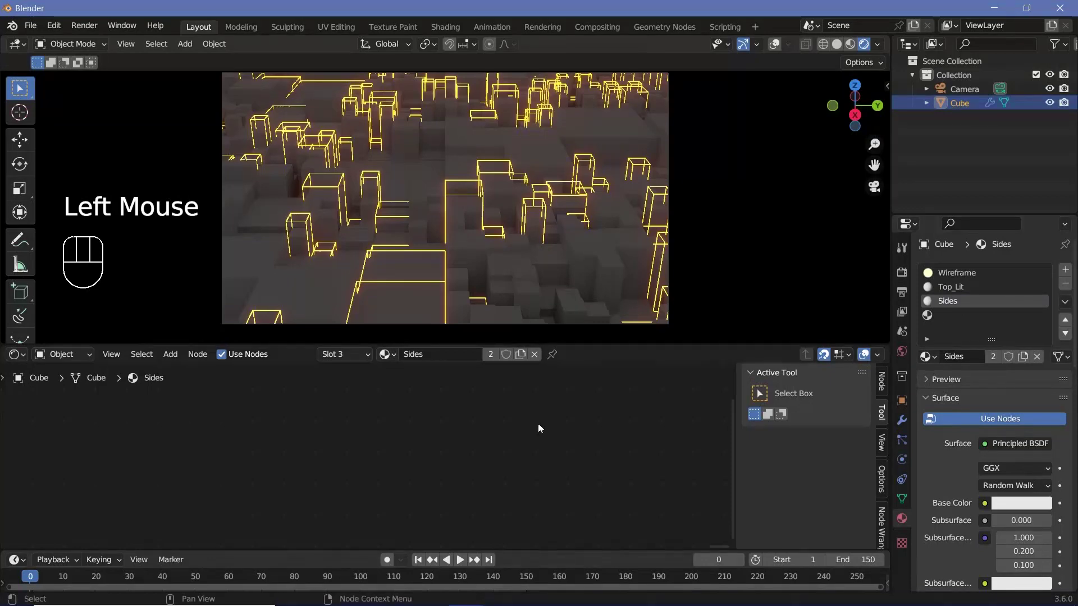
# Set Metallic to 1 on the Sides material's Principled BSDF node
pyautogui.scroll(-4, 494, 443)
pyautogui.middleClick(458, 465)
pyautogui.scroll(4, 380, 471)
pyautogui.middleClick(469, 461)
pyautogui.scroll(2, 347, 419)
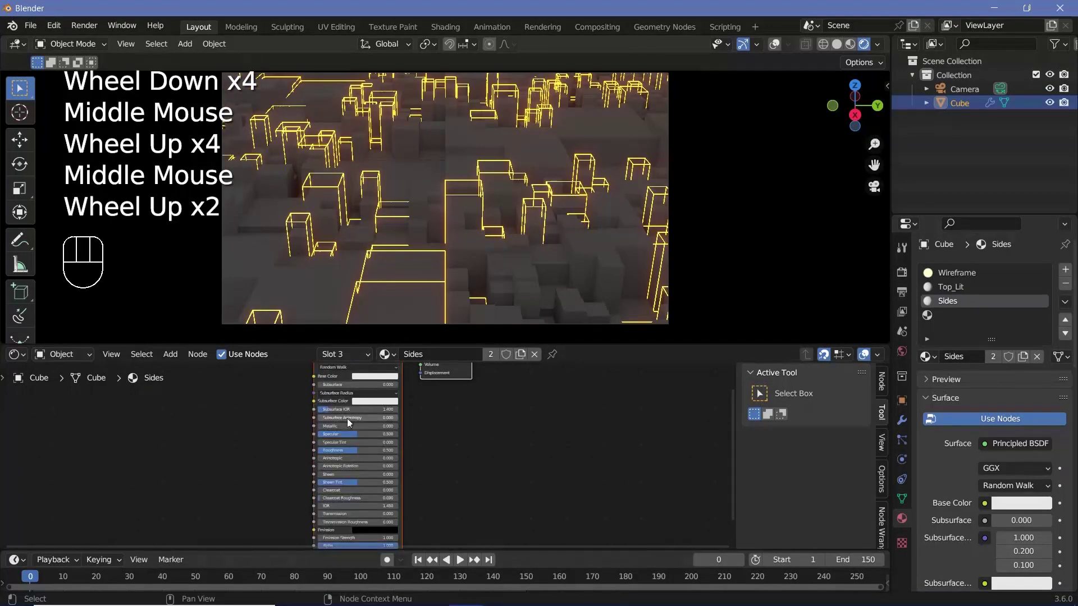
pyautogui.click(347, 418)
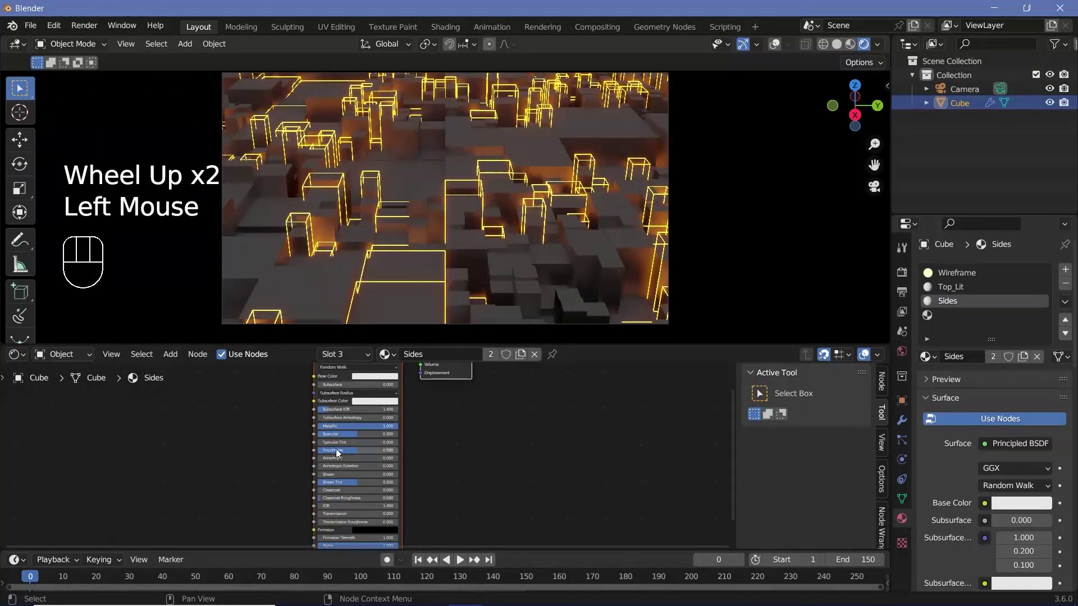
pyautogui.moveTo(429, 487); pyautogui.dragTo(440, 490, button='middle')
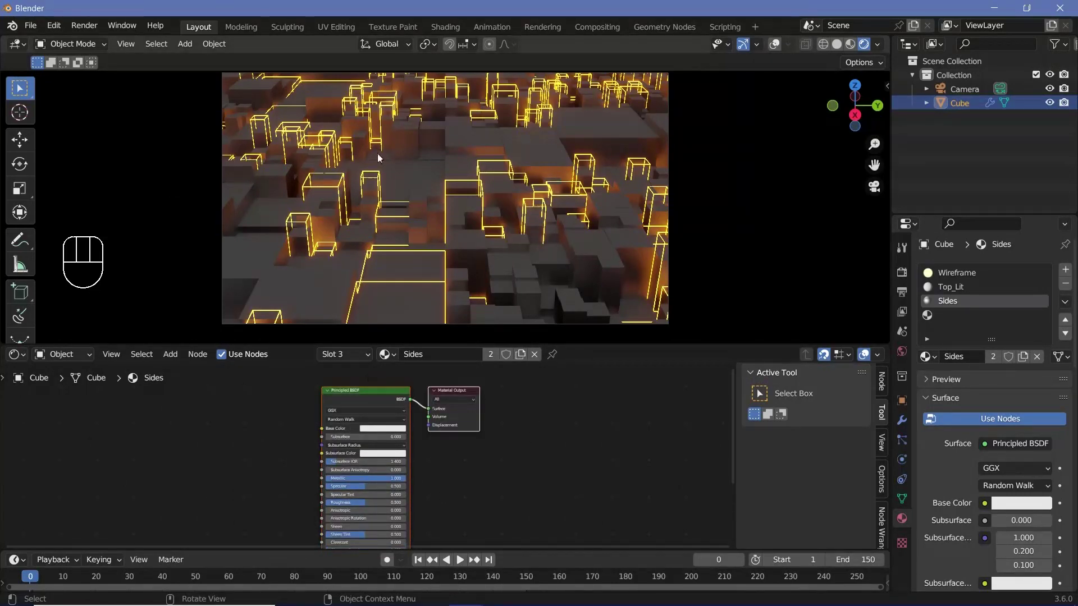
# Add a Voronoi Texture node beside the Principled BSDF in the Sides material
pyautogui.scroll(2, 356, 422)
pyautogui.moveTo(231, 460); pyautogui.dragTo(413, 446, button='middle')
pyautogui.hotkey('shift', 'a')
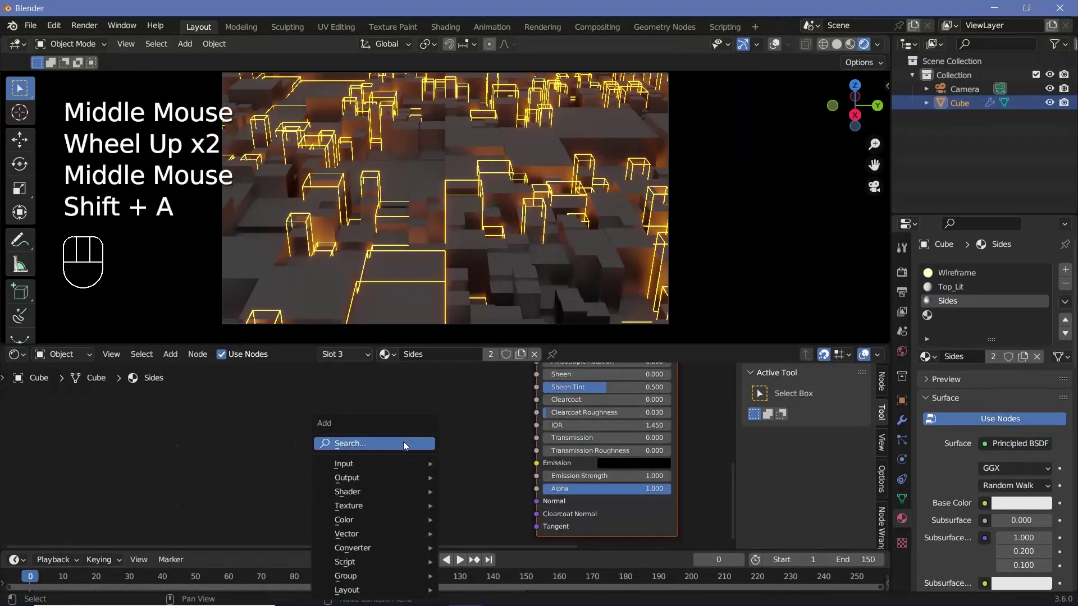
pyautogui.click(404, 442)
pyautogui.write('vom')
pyautogui.press('Return')
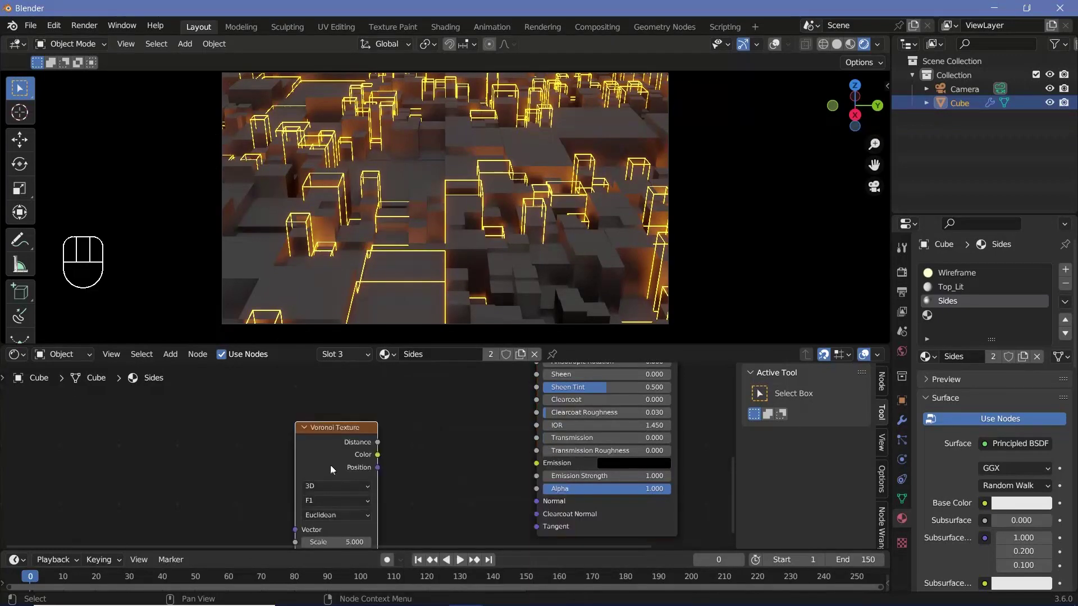
# Set the Voronoi Texture's distance metric to Chebychev and its randomness to 0
pyautogui.moveTo(330, 464); pyautogui.dragTo(343, 444, button='middle')
pyautogui.scroll(1, 346, 471)
pyautogui.click(346, 480)
pyautogui.click(331, 525)
pyautogui.scroll(-2, 331, 526)
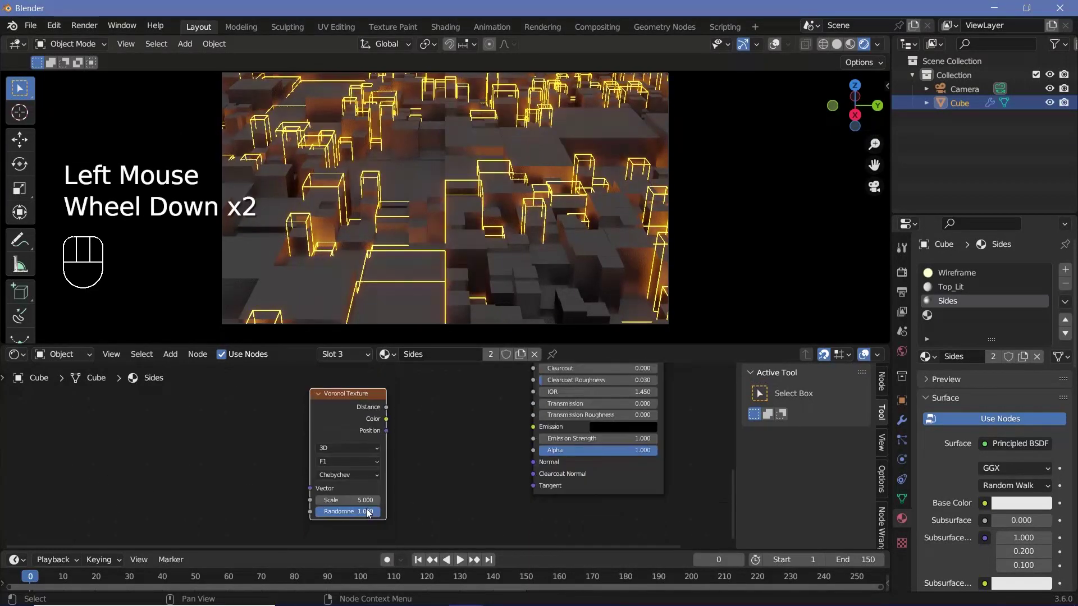
pyautogui.click(315, 512)
pyautogui.moveTo(369, 452); pyautogui.dragTo(296, 449, button='middle')
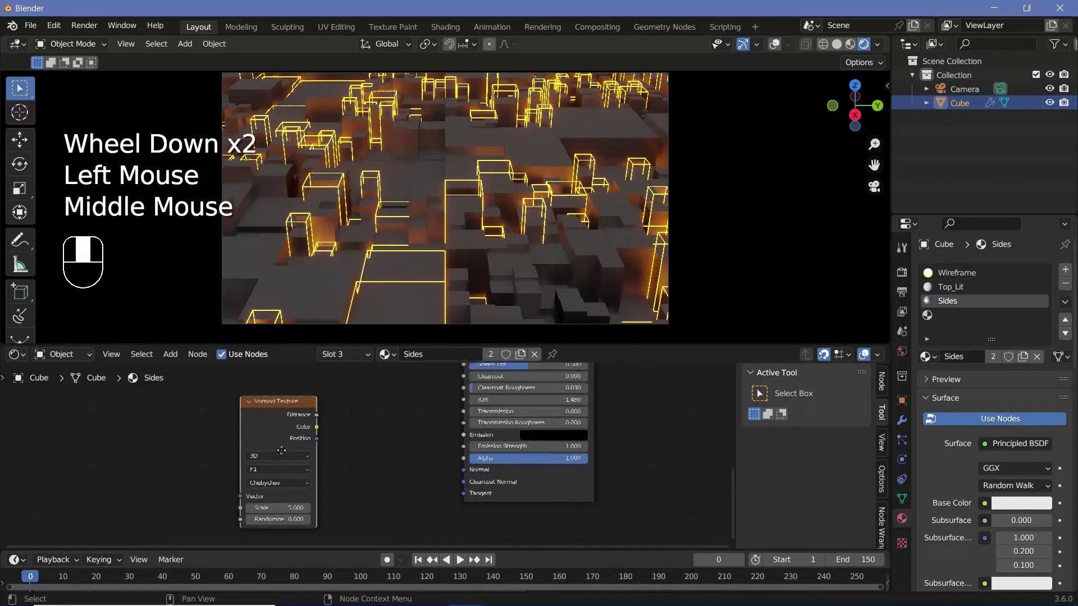
# Add a Color Ramp node after the Voronoi Texture and connect the Voronoi Color output to its Fac input
pyautogui.moveTo(378, 432); pyautogui.dragTo(490, 441, button='middle')
pyautogui.hotkey('shift', 'a')
pyautogui.write('color')
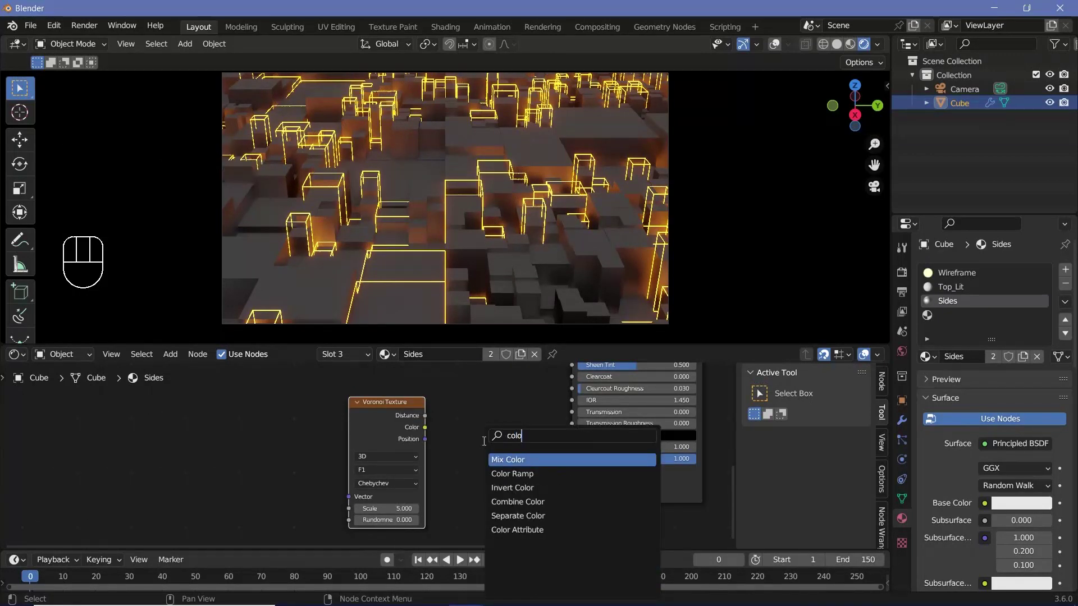
pyautogui.press('Down')
pyautogui.press('Return')
pyautogui.click(405, 438)
pyautogui.moveTo(405, 438); pyautogui.dragTo(231, 438)
pyautogui.moveTo(477, 402); pyautogui.dragTo(358, 391)
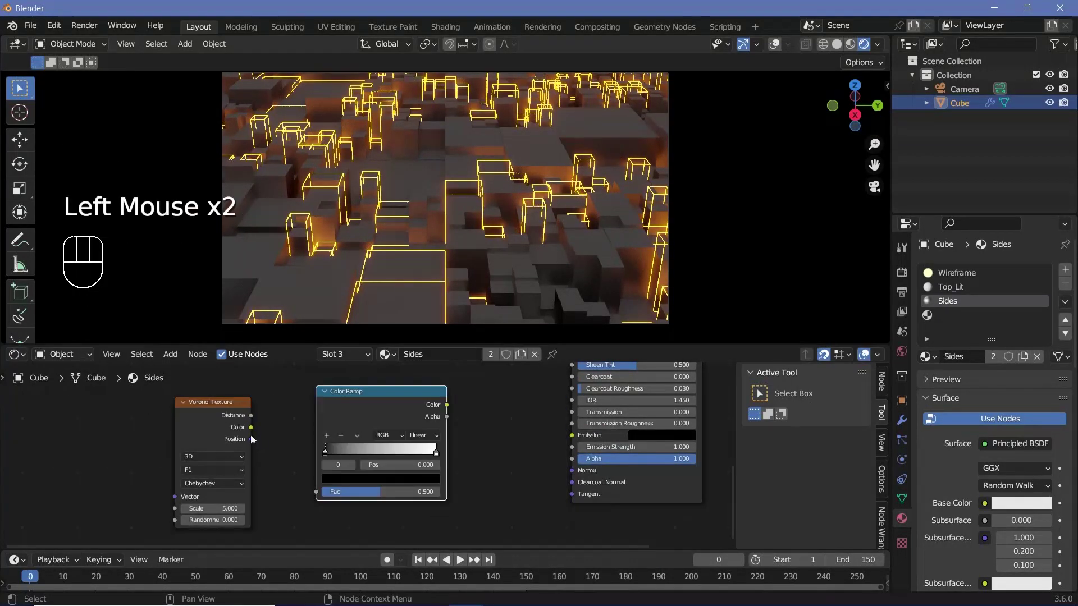
pyautogui.moveTo(251, 427); pyautogui.dragTo(313, 498)
# Set the Color Ramp's interpolation to Constant and move its white stop to about 0.513
pyautogui.click(424, 435)
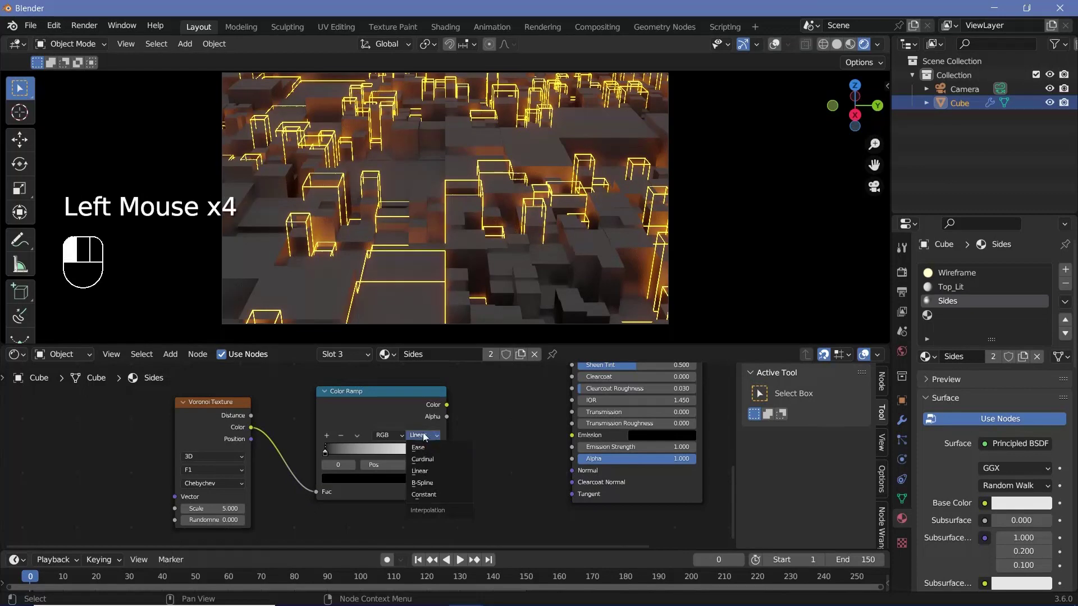
pyautogui.click(427, 494)
pyautogui.moveTo(436, 452); pyautogui.dragTo(382, 453)
# Add a Math node after the Color Ramp and connect the ramp's Color to its first Value input
pyautogui.hotkey('shift', 'a')
pyautogui.write('math')
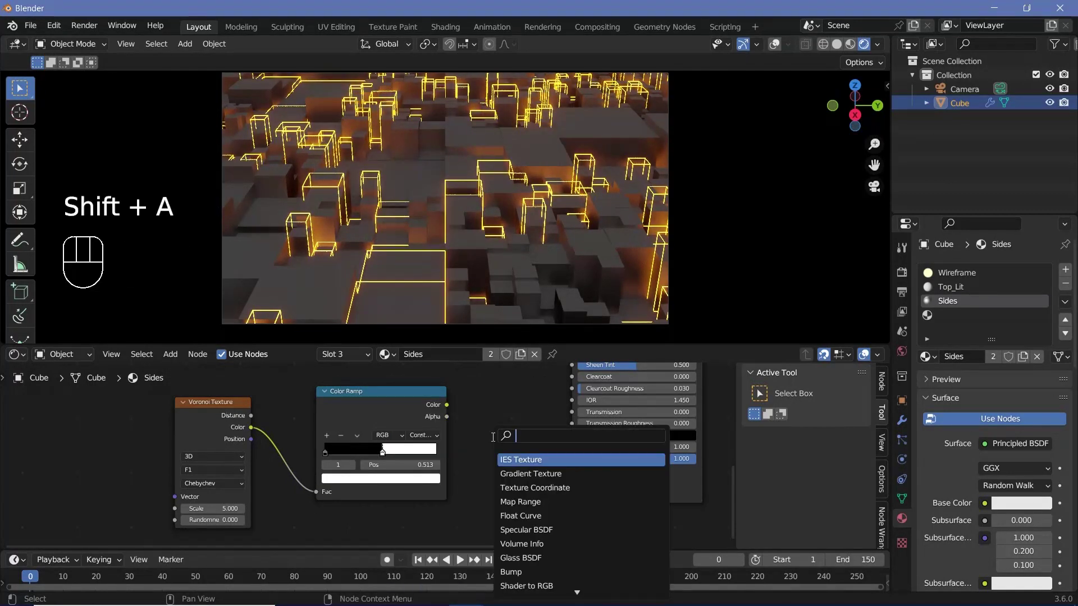
pyautogui.press('Return')
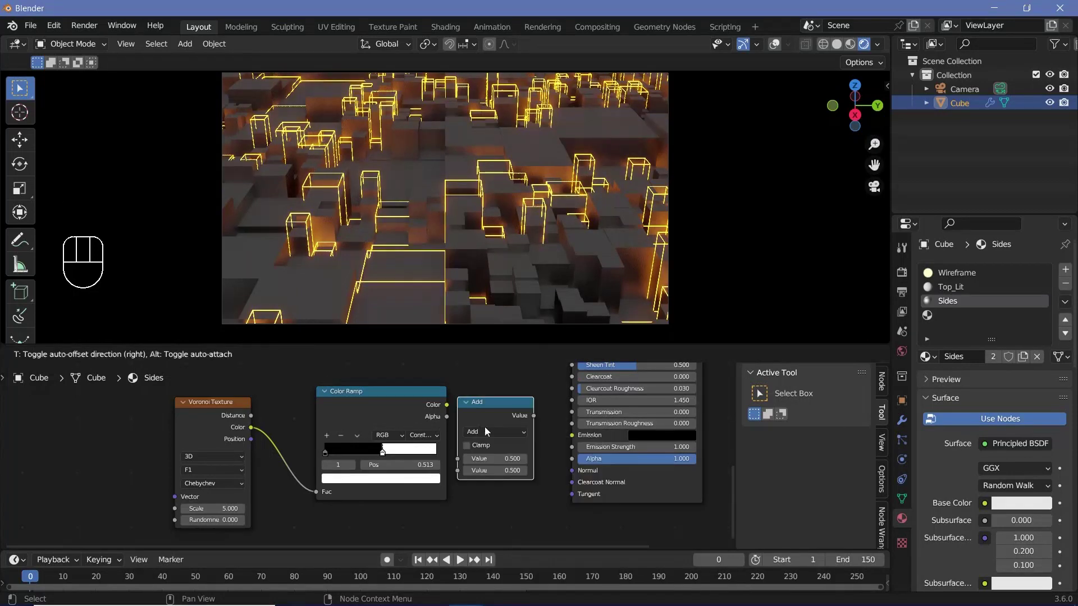
pyautogui.click(484, 426)
pyautogui.moveTo(446, 404); pyautogui.dragTo(456, 463)
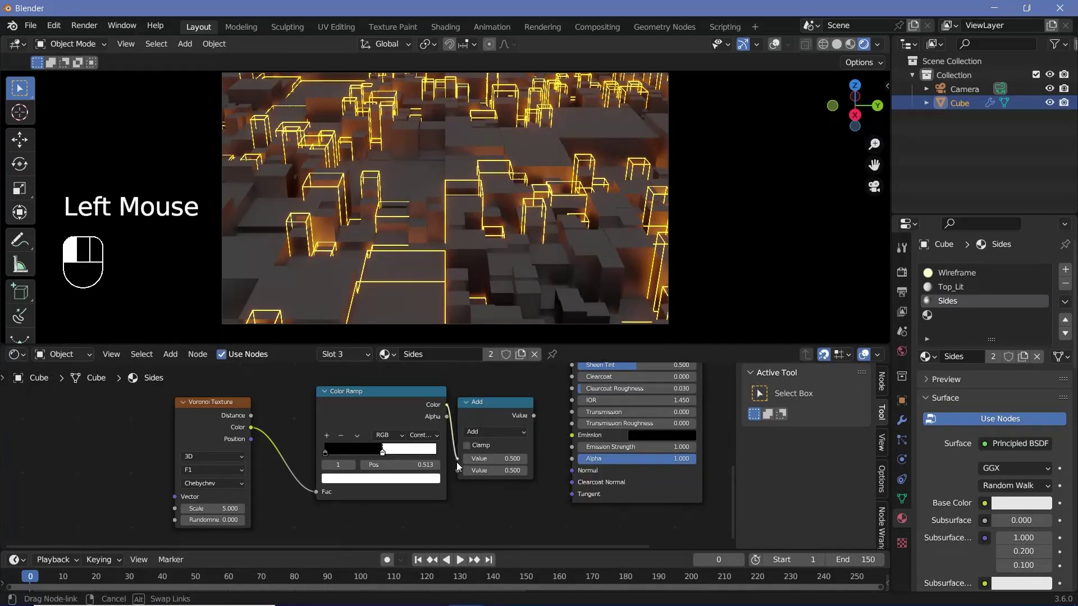
pyautogui.moveTo(490, 405); pyautogui.dragTo(500, 406)
pyautogui.scroll(2, 505, 434)
# Set the Math node to Multiply with a value of 10 and connect it to the Principled BSDF's Emission Strength
pyautogui.click(531, 422)
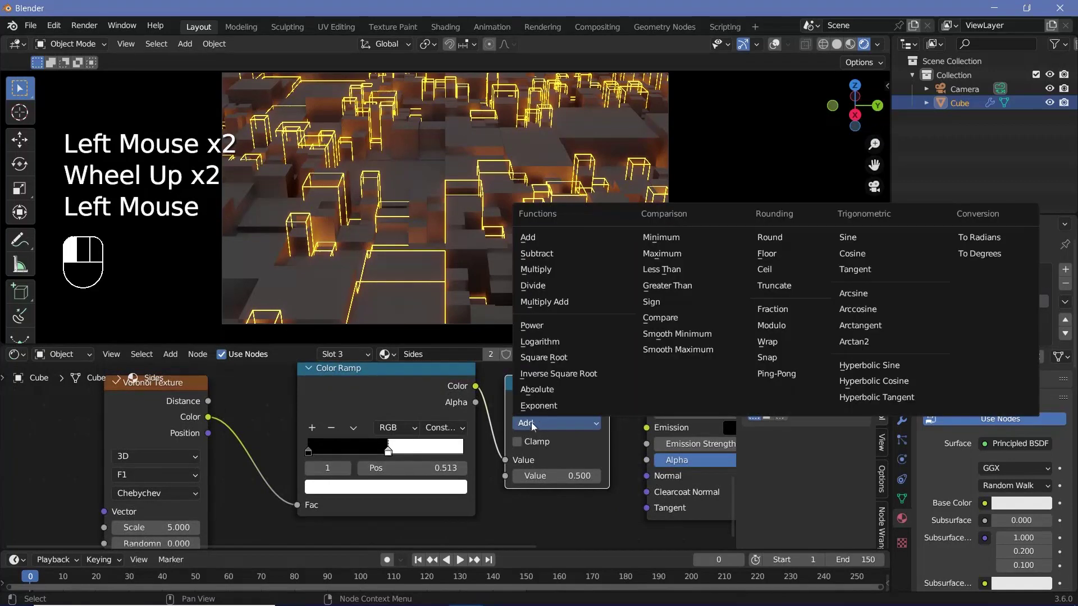
pyautogui.click(535, 269)
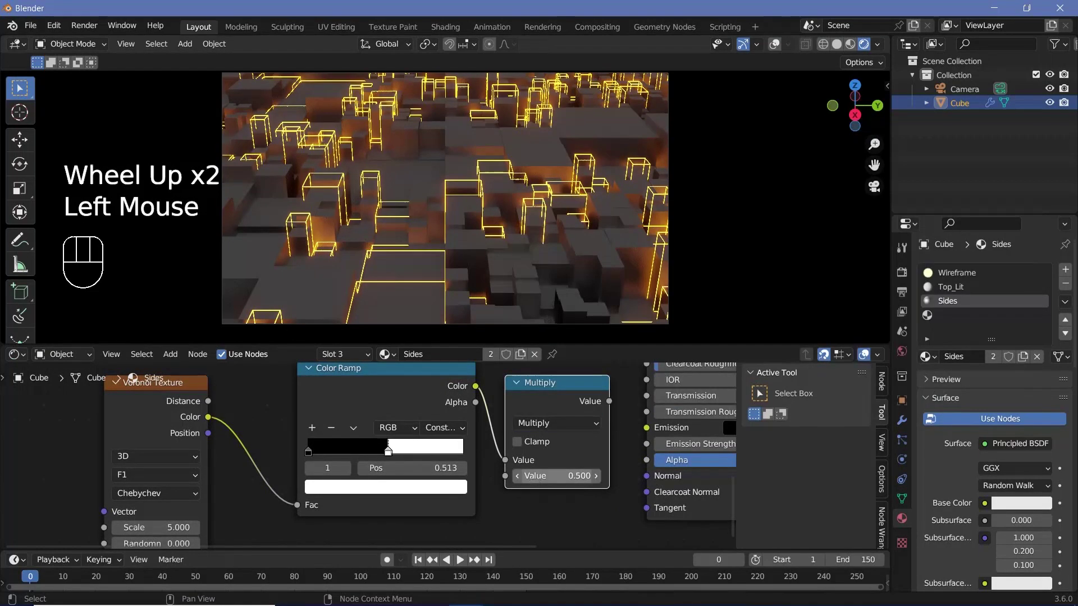
pyautogui.doubleClick(535, 477)
pyautogui.write('10')
pyautogui.press('Return')
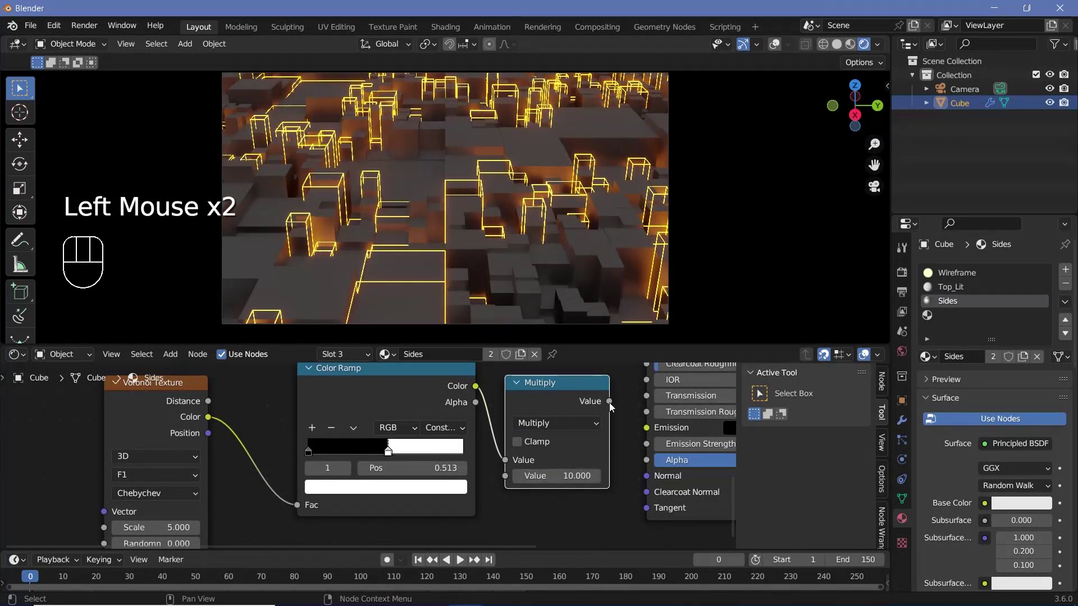
pyautogui.moveTo(609, 402); pyautogui.dragTo(645, 444)
# Set the Principled BSDF's Emission colour to saturated cyan
pyautogui.moveTo(709, 465); pyautogui.dragTo(500, 488, button='middle')
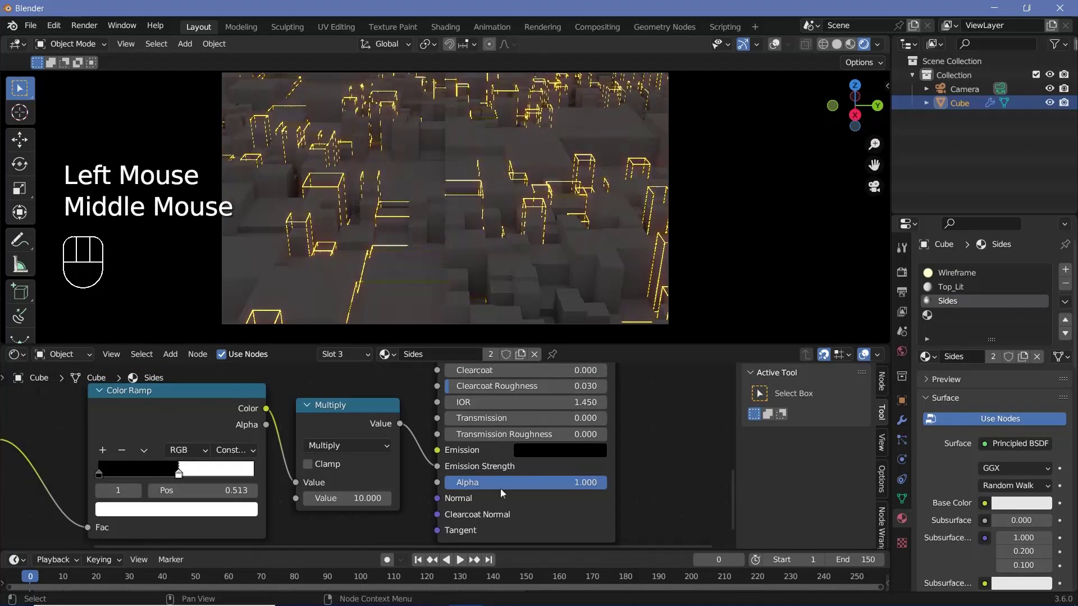
pyautogui.click(530, 453)
pyautogui.rightClick(505, 427)
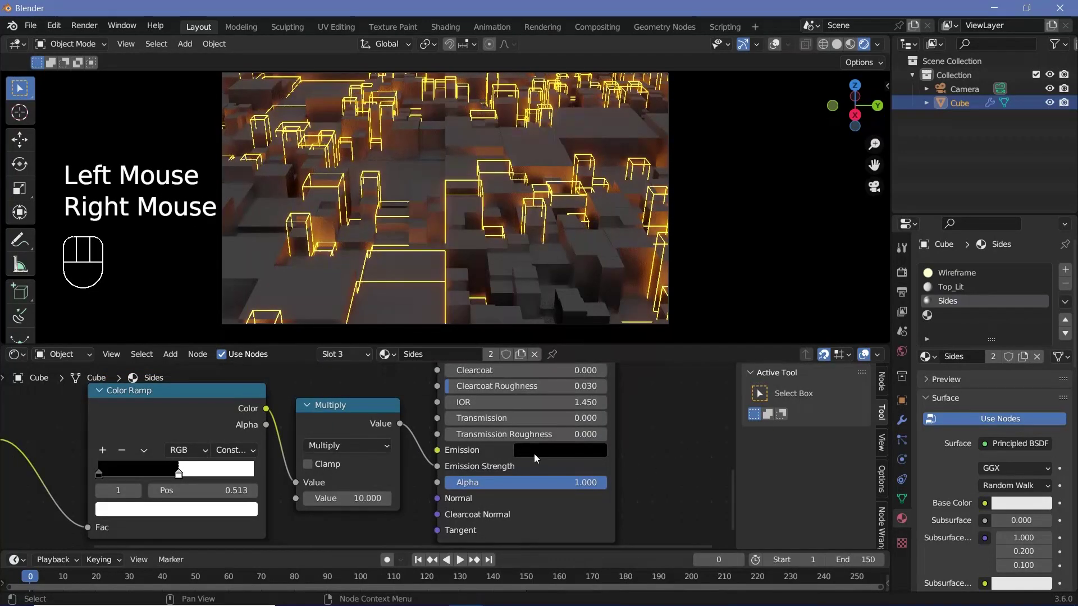
pyautogui.click(534, 453)
pyautogui.click(577, 266)
pyautogui.keyDown('ctrl'); pyautogui.click(578, 266); pyautogui.keyUp('ctrl')
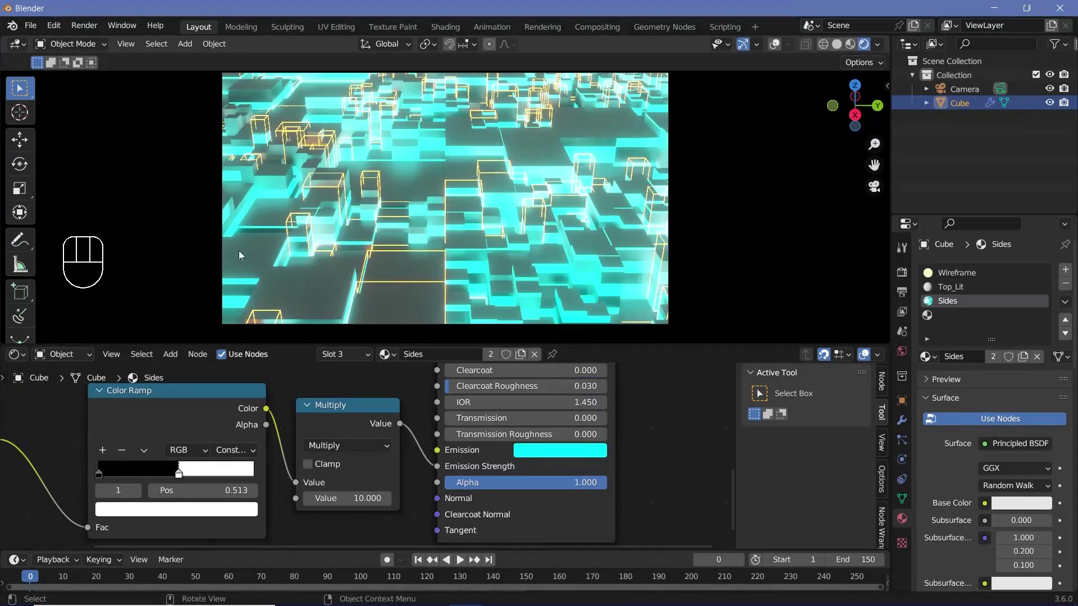
# Set the Voronoi Texture's Scale to 50 in the Sides material
pyautogui.scroll(-2, 315, 432)
pyautogui.moveTo(314, 432); pyautogui.dragTo(381, 451, button='middle')
pyautogui.scroll(3, 301, 443)
pyautogui.scroll(-2, 287, 471)
pyautogui.click(235, 451)
pyautogui.scroll(3, 380, 451)
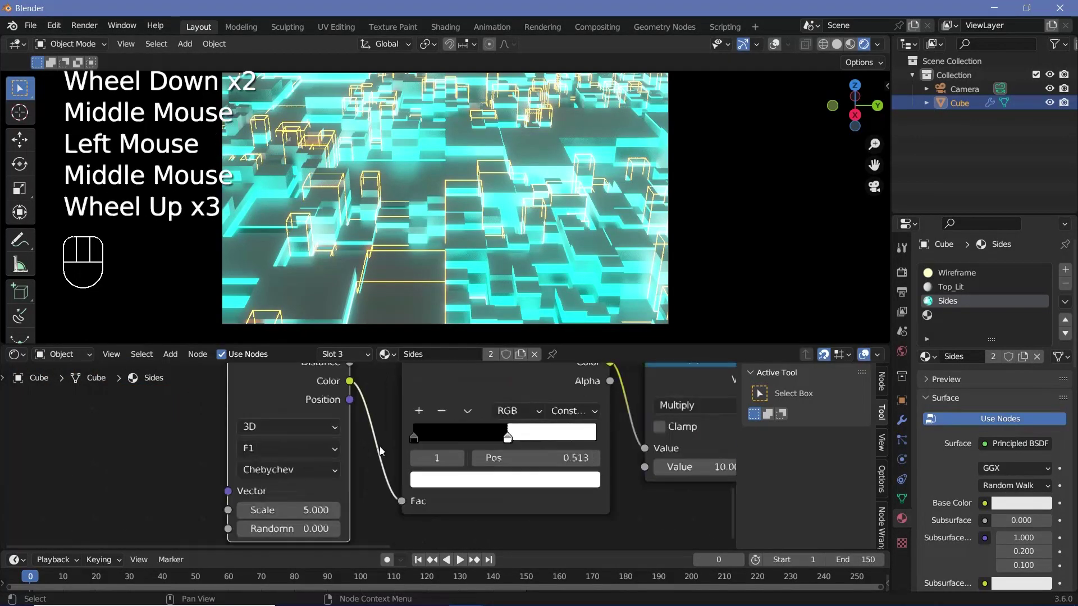
pyautogui.moveTo(286, 509); pyautogui.dragTo(359, 510)
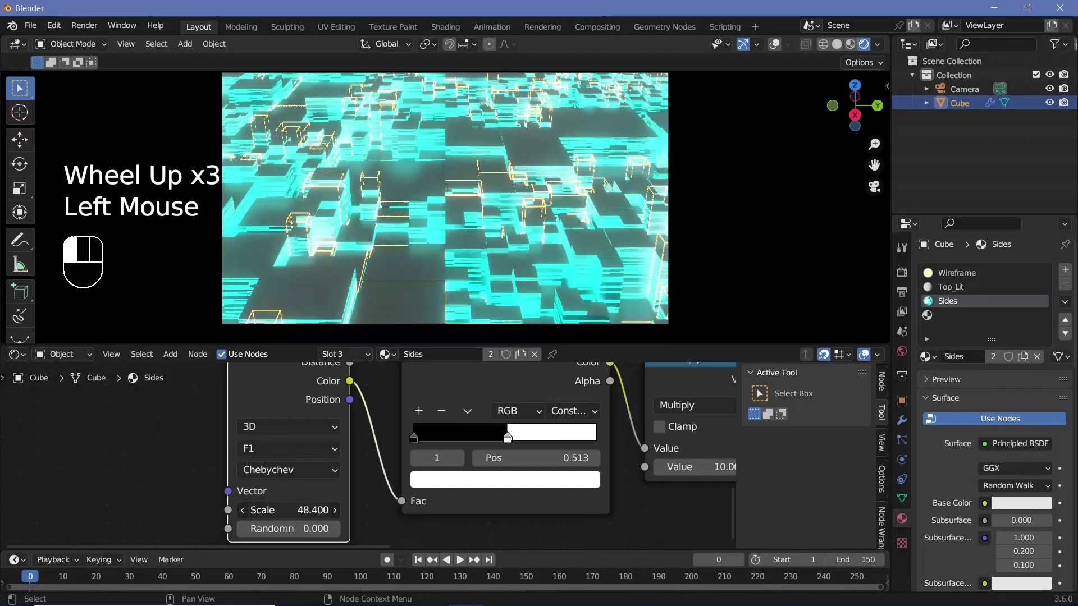
pyautogui.doubleClick(305, 510)
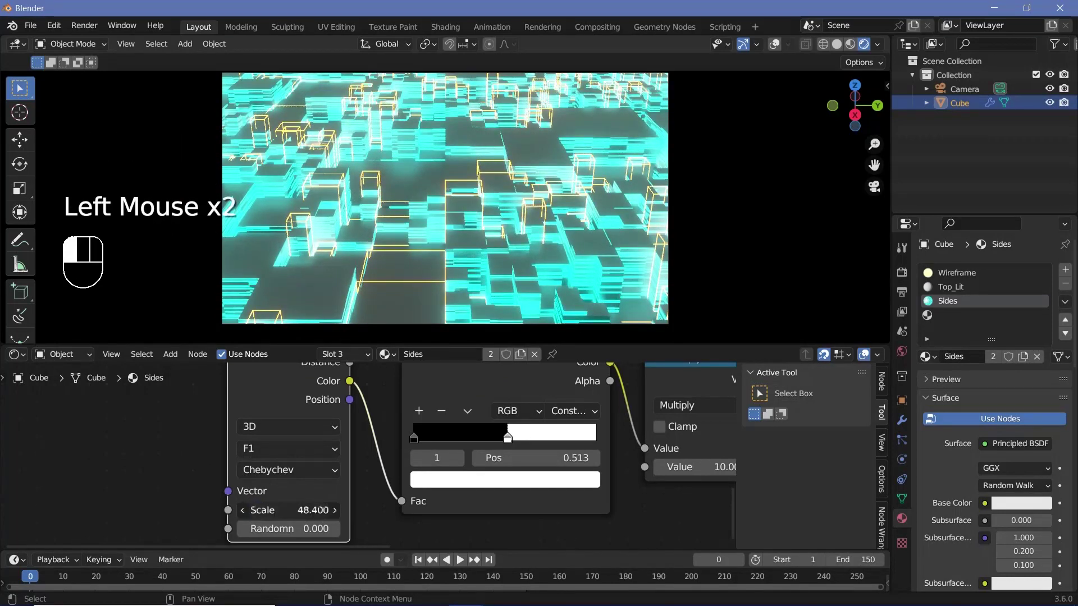
pyautogui.write('50')
pyautogui.press('Return')
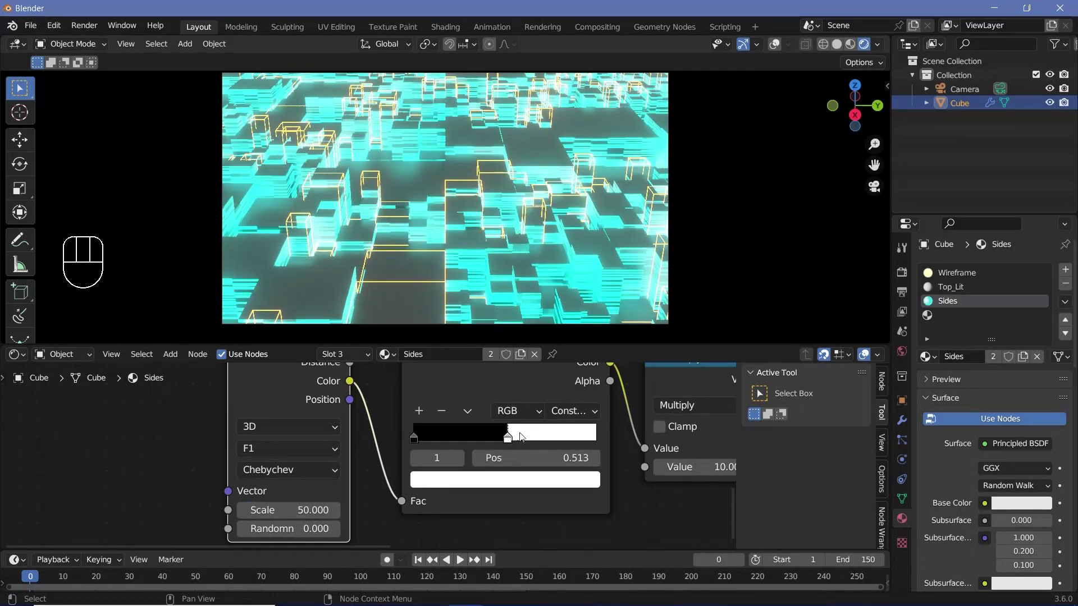
# Move the Color Ramp's white stop to about 0.858 and set the Multiply node's value to 100
pyautogui.moveTo(507, 440); pyautogui.dragTo(575, 444)
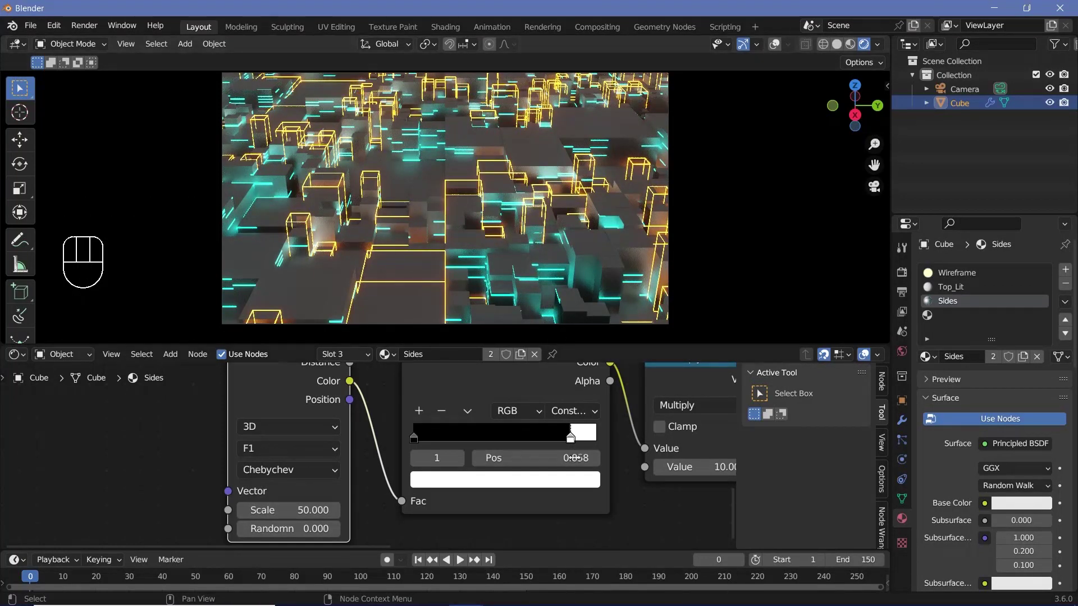
pyautogui.moveTo(700, 464); pyautogui.dragTo(527, 474, button='middle')
pyautogui.click(528, 473)
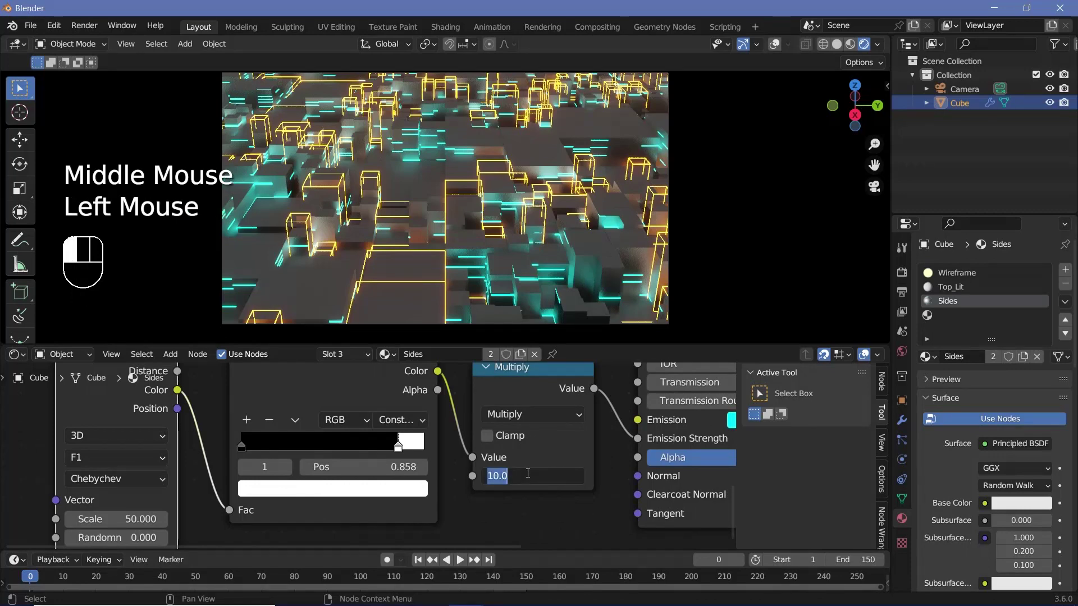
pyautogui.write('100')
pyautogui.press('Return')
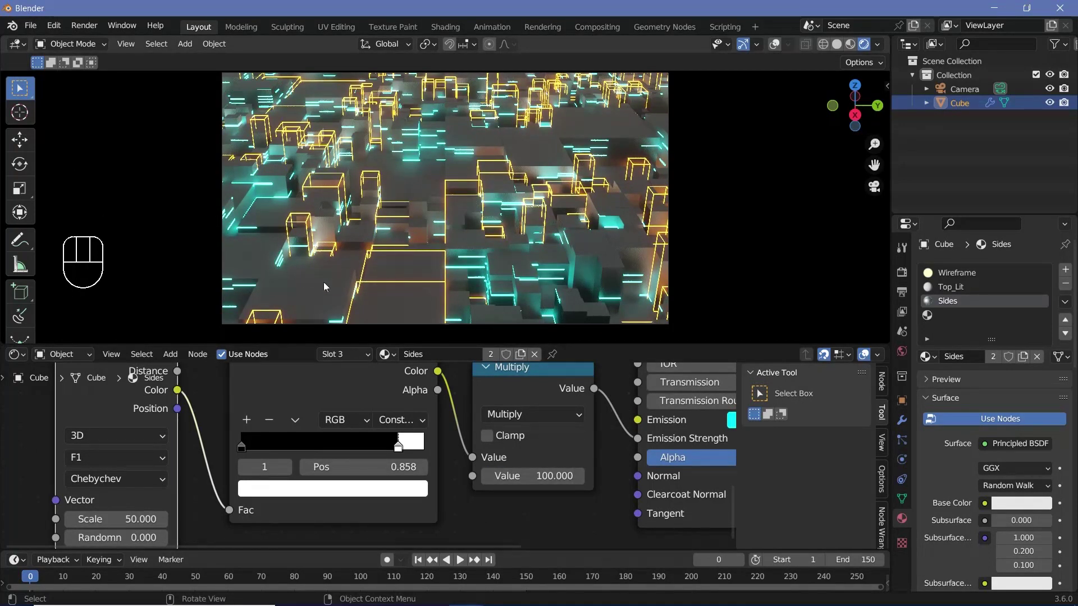
# Add a Voronoi Texture node to the Top_Lit material and set its distance metric to Chebychev
pyautogui.click(962, 289)
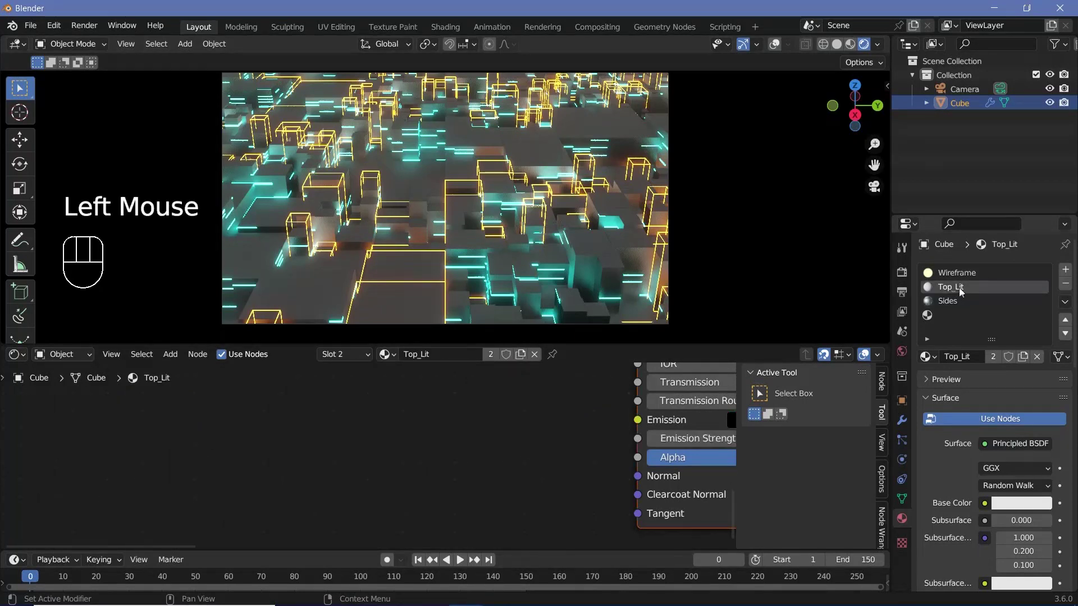
pyautogui.scroll(-2, 537, 447)
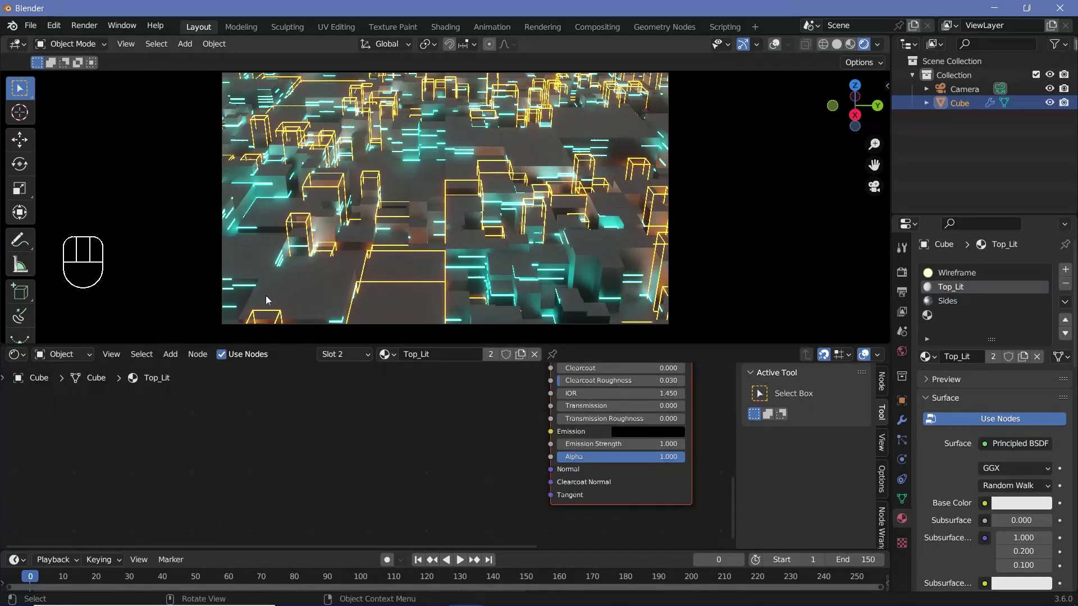
pyautogui.scroll(-2, 457, 445)
pyautogui.moveTo(457, 446); pyautogui.dragTo(429, 508, button='middle')
pyautogui.scroll(1, 389, 437)
pyautogui.hotkey('shift', 'a')
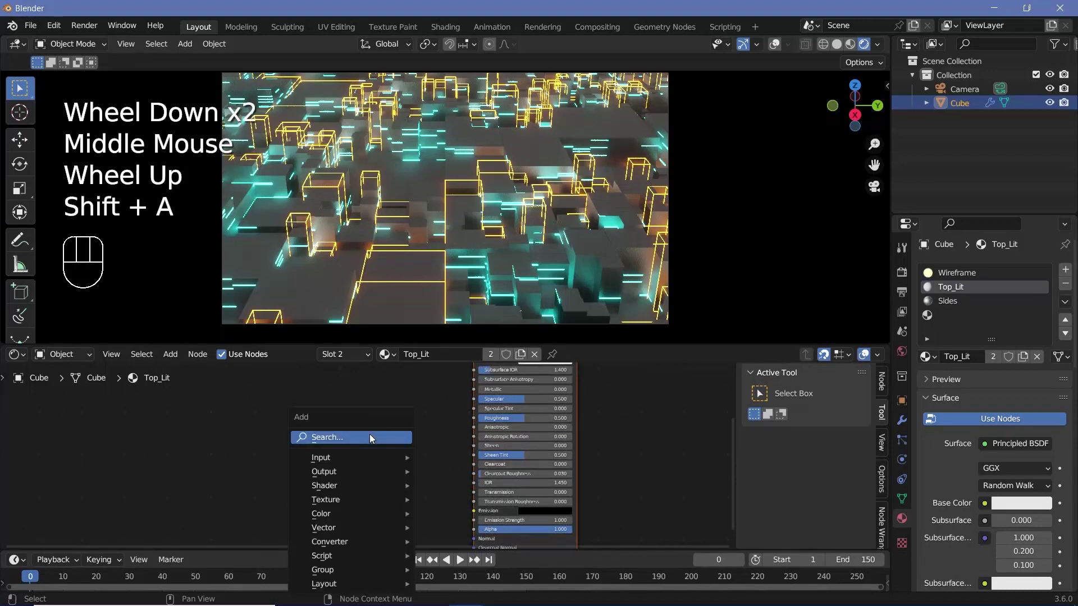
pyautogui.click(370, 435)
pyautogui.moveTo(365, 477); pyautogui.dragTo(458, 463, button='middle')
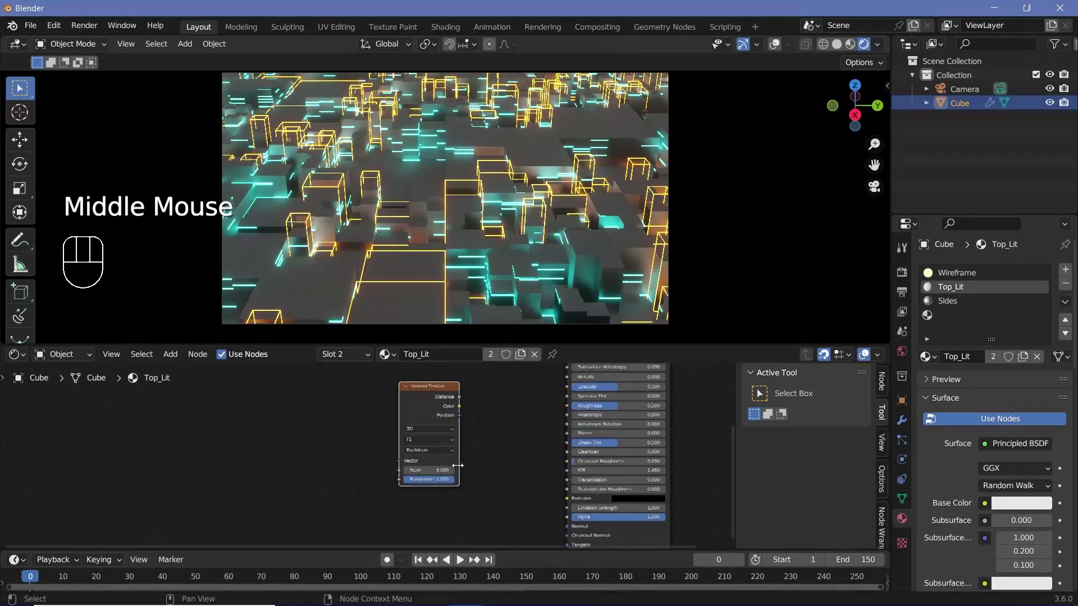
pyautogui.scroll(3, 450, 455)
pyautogui.click(449, 448)
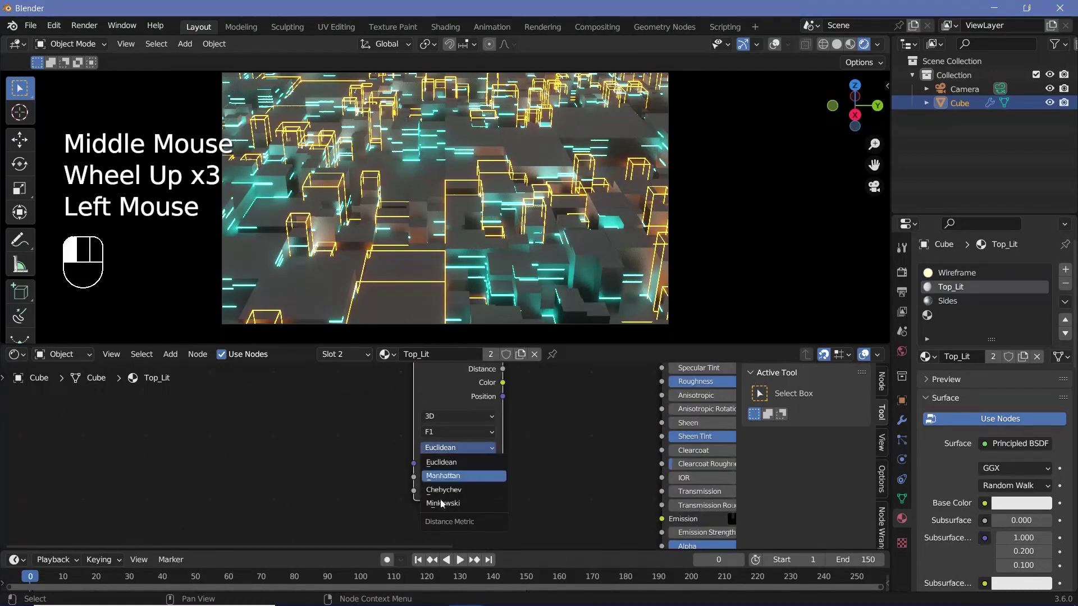
pyautogui.click(443, 489)
# Add a Color Ramp node after the Voronoi Texture and connect the Voronoi's Color to the ramp's Fac
pyautogui.moveTo(603, 408); pyautogui.dragTo(471, 440, button='middle')
pyautogui.hotkey('shift', 'a')
pyautogui.click(442, 444)
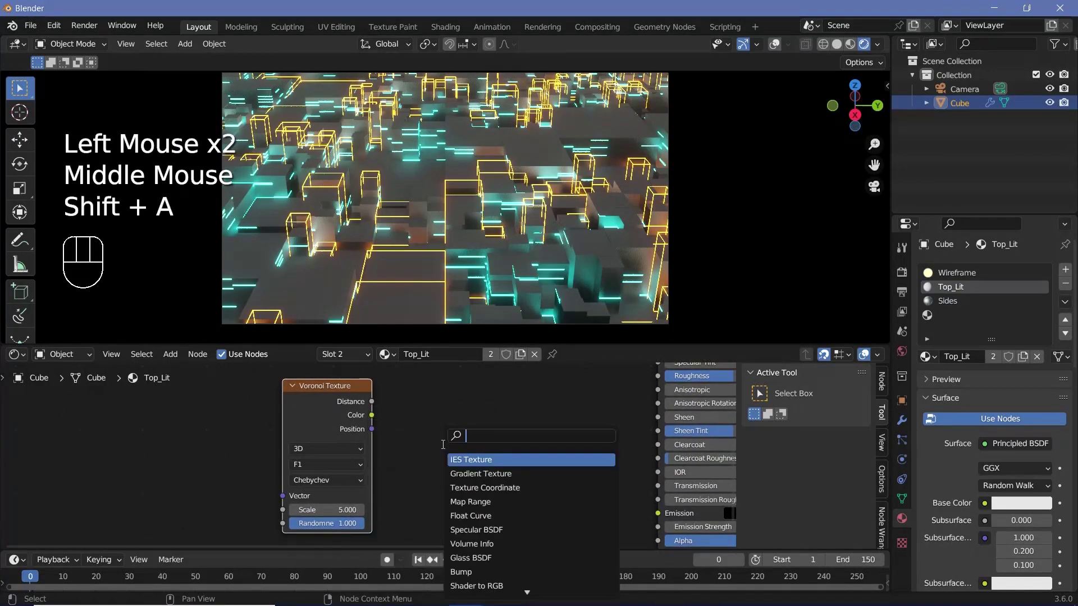
pyautogui.write('color')
pyautogui.press('Return')
pyautogui.click(390, 431)
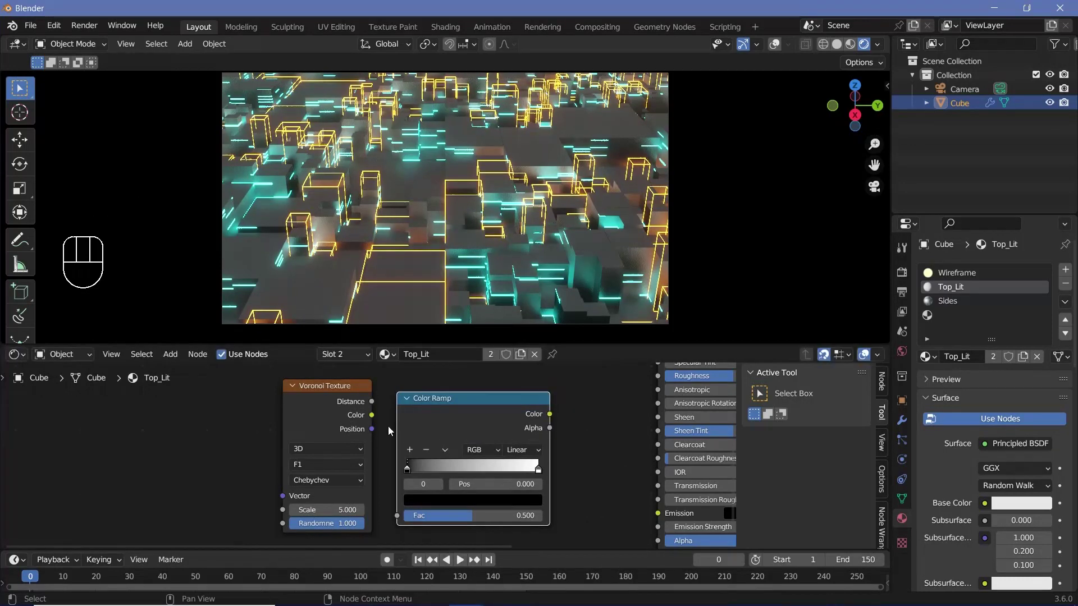
pyautogui.moveTo(372, 414); pyautogui.dragTo(397, 516)
# Set the Top_Lit Color Ramp's interpolation to Constant and move its white stop to about 0.520
pyautogui.click(527, 449)
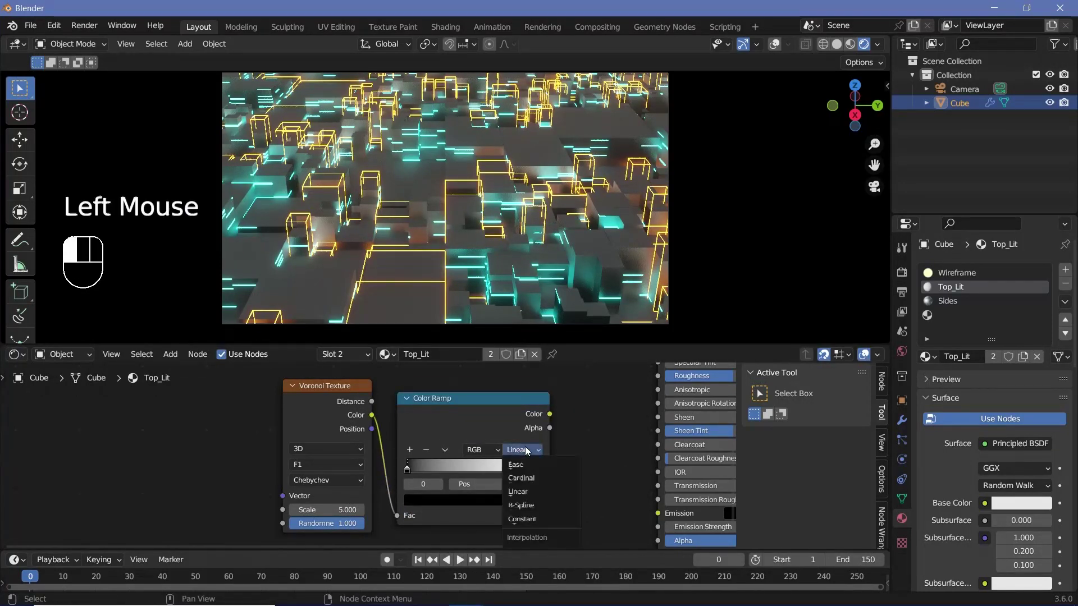
pyautogui.click(522, 519)
pyautogui.moveTo(537, 469); pyautogui.dragTo(476, 469)
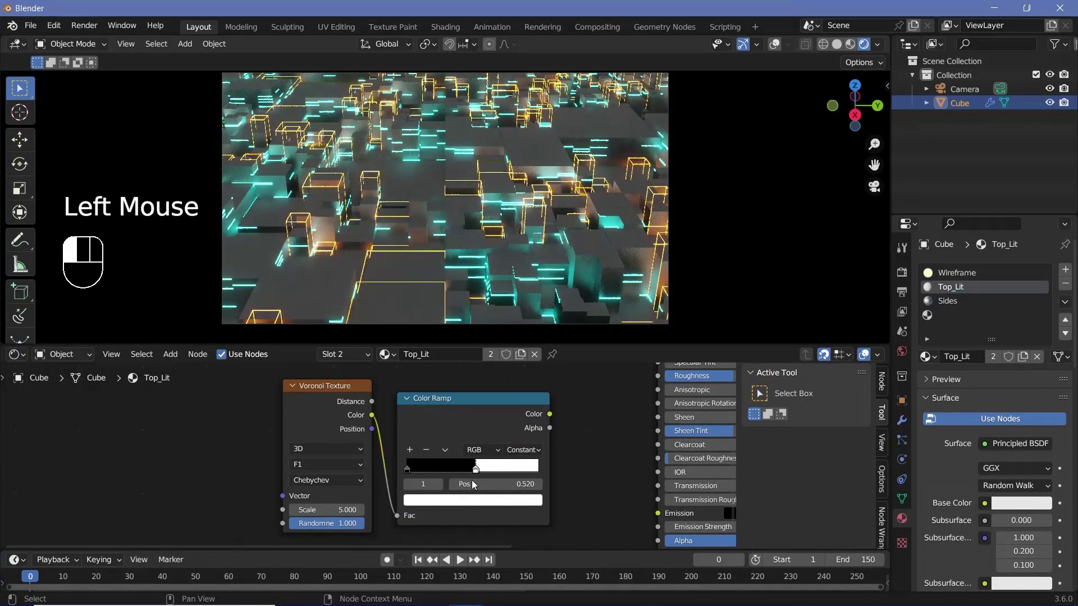
# Connect the Color Ramp's Color to the Principled BSDF's Roughness and set Metallic to 1
pyautogui.scroll(-2, 313, 415)
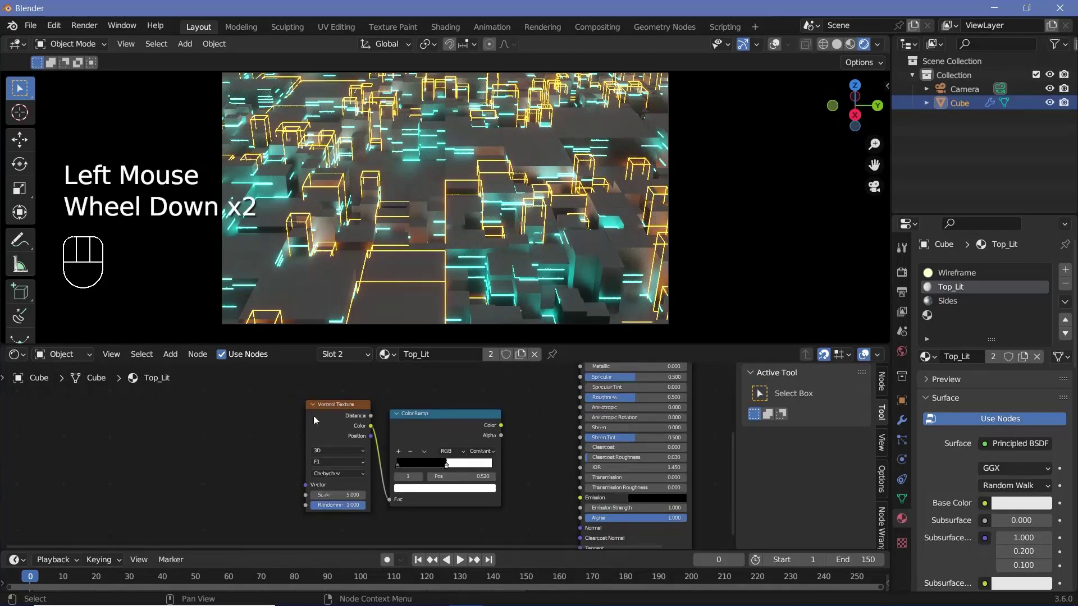
pyautogui.moveTo(314, 415); pyautogui.dragTo(202, 449, button='middle')
pyautogui.scroll(1, 373, 457)
pyautogui.moveTo(370, 456); pyautogui.dragTo(496, 406)
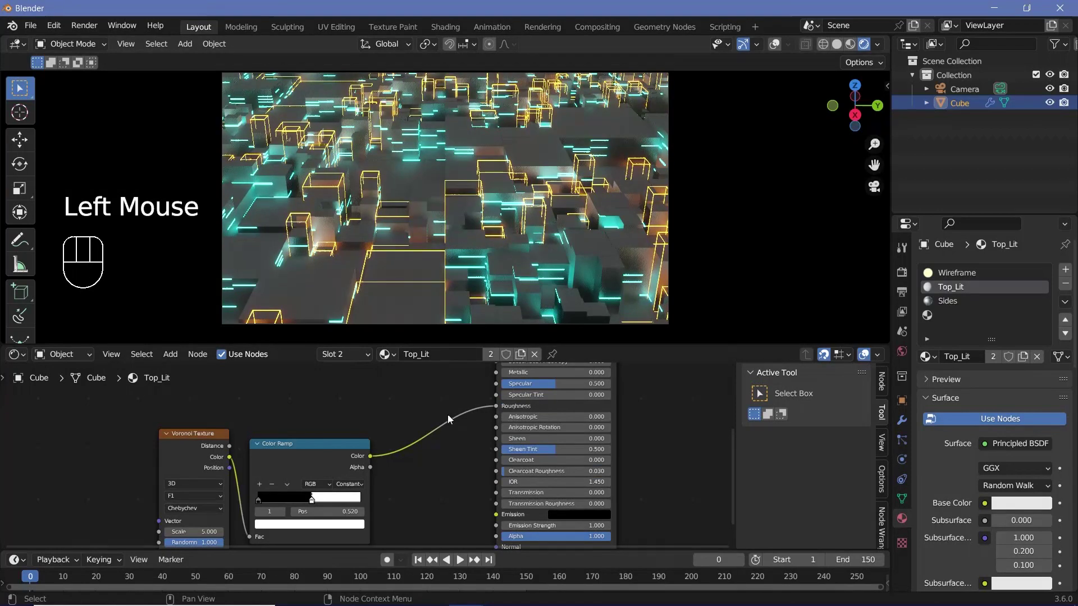
pyautogui.moveTo(517, 403); pyautogui.dragTo(487, 451, button='middle')
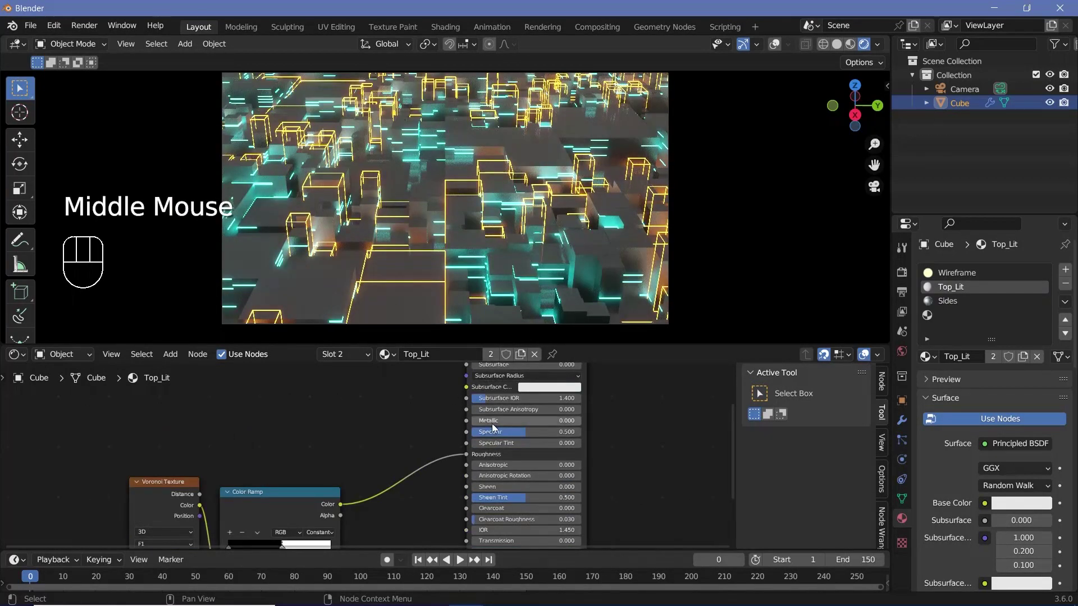
pyautogui.moveTo(491, 420); pyautogui.dragTo(581, 421)
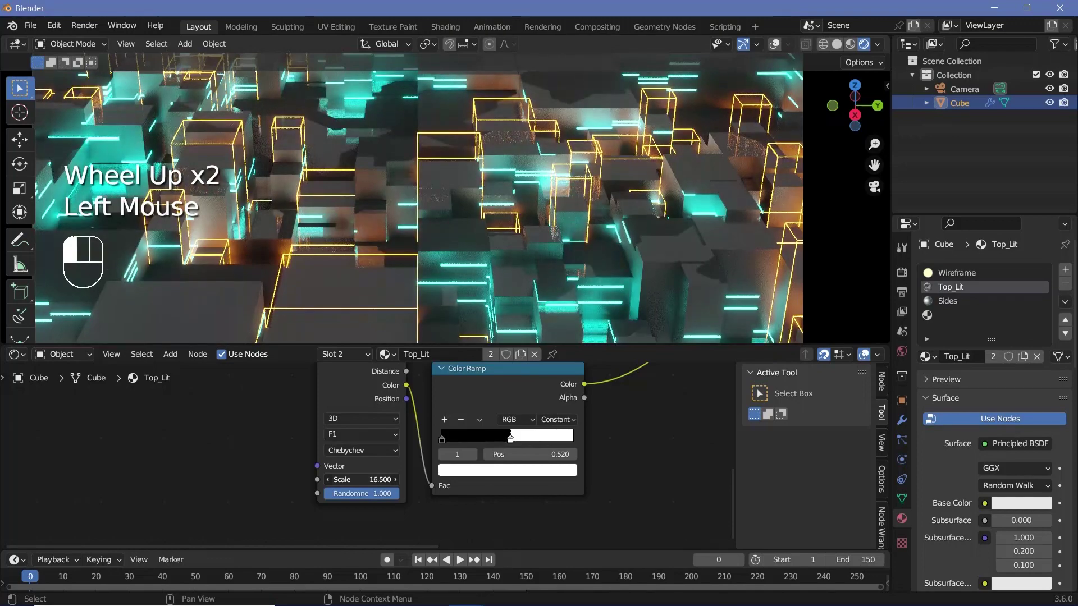
# Set the Top_Lit Voronoi Texture's Scale to 50
pyautogui.moveTo(362, 480); pyautogui.dragTo(505, 480)
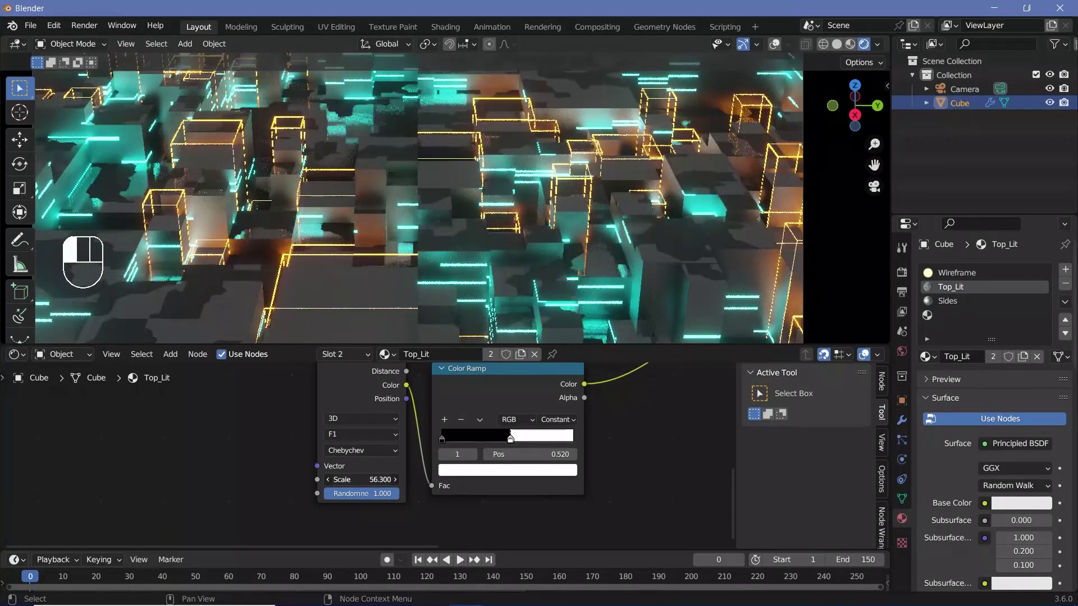
pyautogui.click(357, 480)
pyautogui.write('50')
pyautogui.press('Return')
pyautogui.scroll(-2, 528, 453)
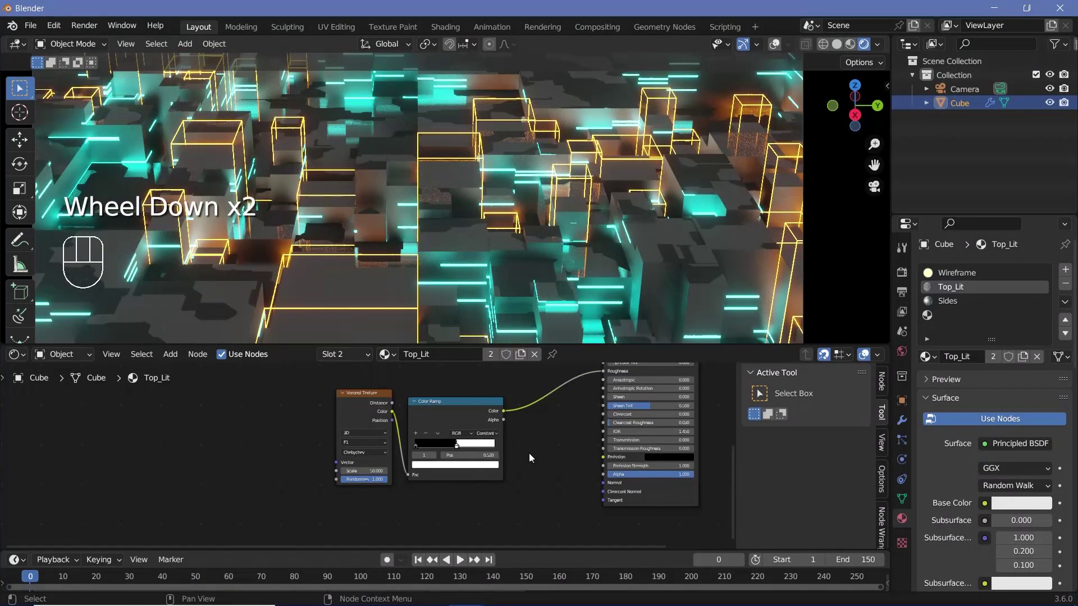
# Set the colour Value of the Color Ramp's white stop to 0.8
pyautogui.moveTo(528, 452); pyautogui.dragTo(492, 447, button='middle')
pyautogui.scroll(5, 493, 447)
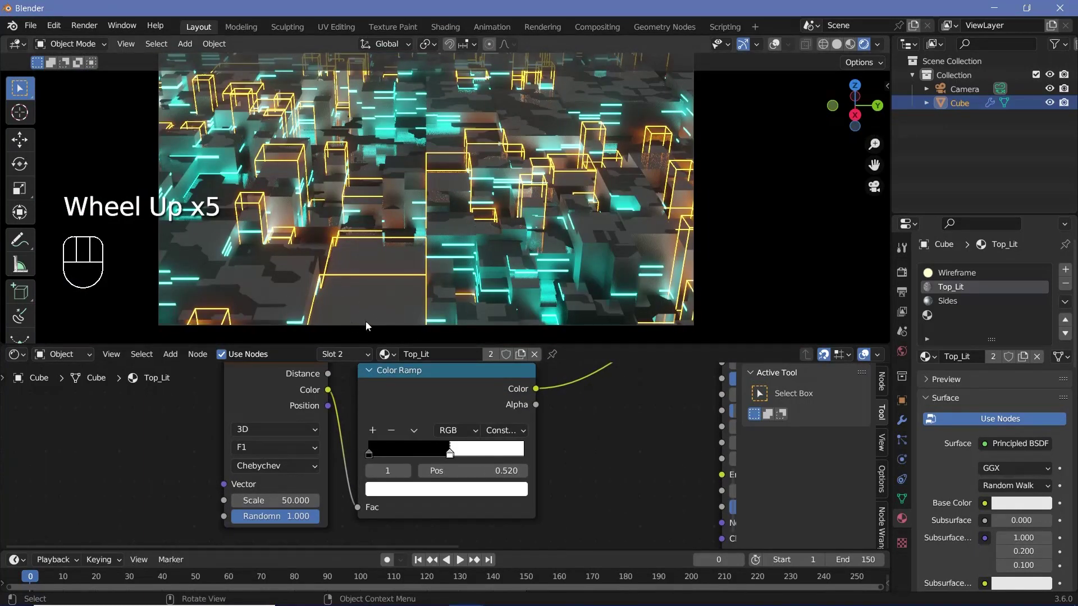
pyautogui.scroll(2, 365, 320)
pyautogui.keyDown('shift'); pyautogui.moveTo(365, 319); pyautogui.dragTo(423, 237, button='middle'); pyautogui.keyUp('shift')
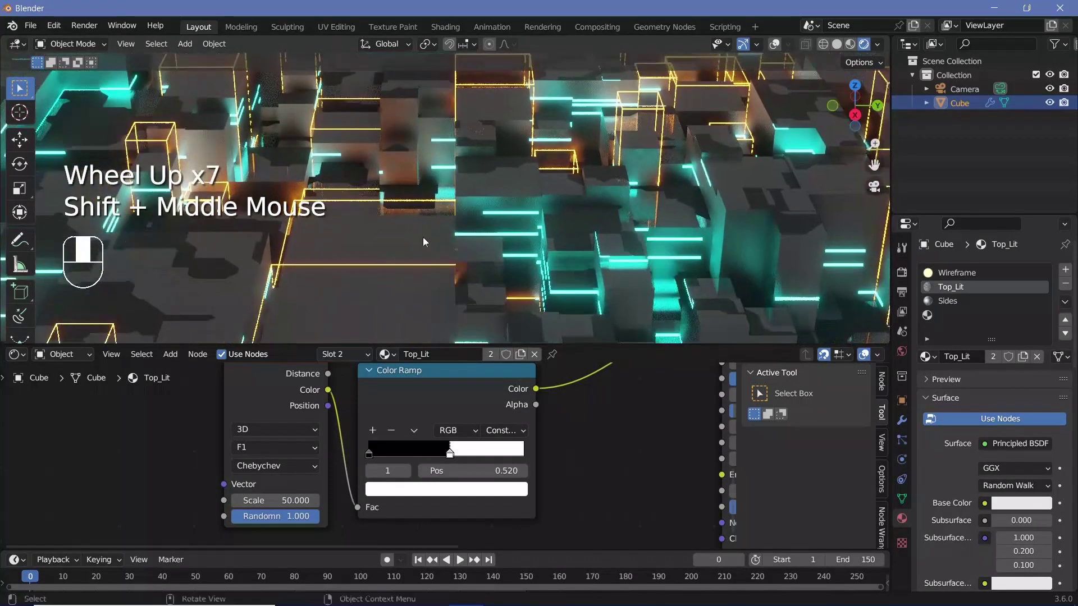
pyautogui.doubleClick(450, 454)
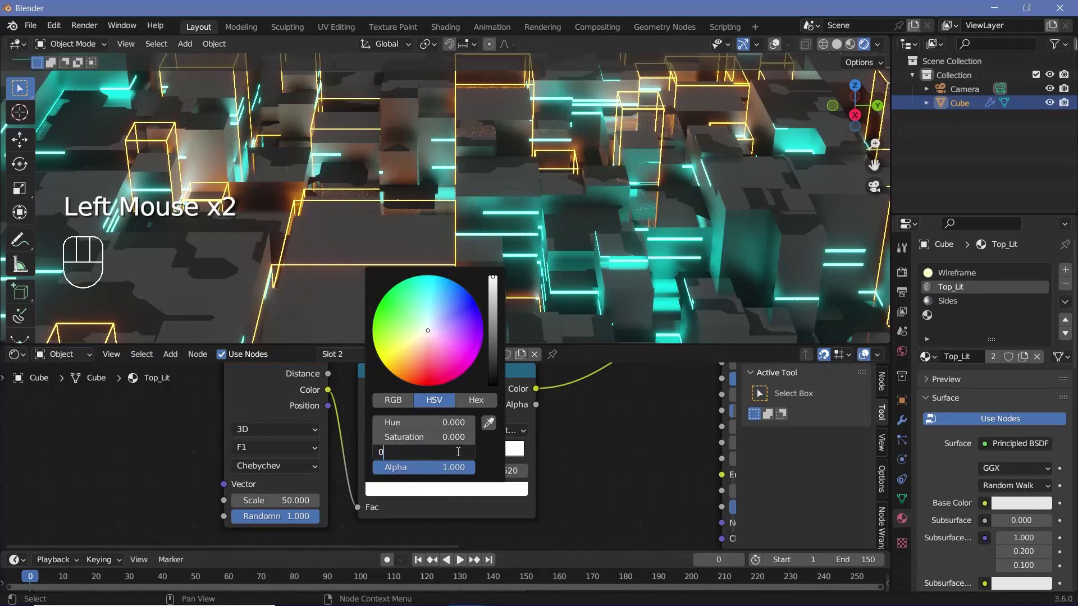
pyautogui.click(458, 452)
pyautogui.write('0.8')
pyautogui.press('Return')
# Set the colour Value of the Color Ramp's black stop to 0.2
pyautogui.click(371, 453)
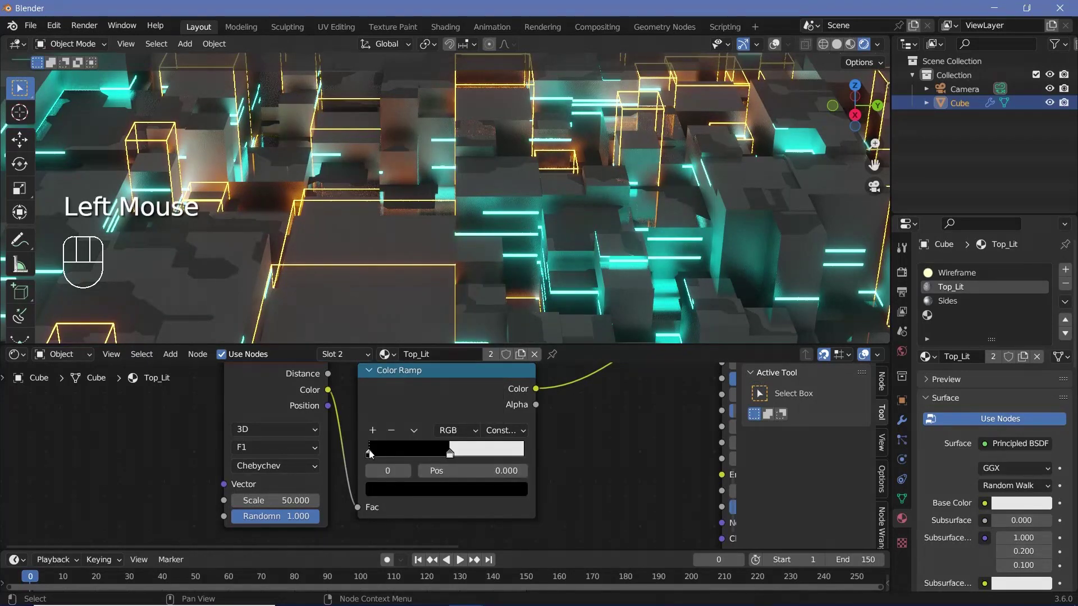
pyautogui.click(385, 490)
pyautogui.click(404, 453)
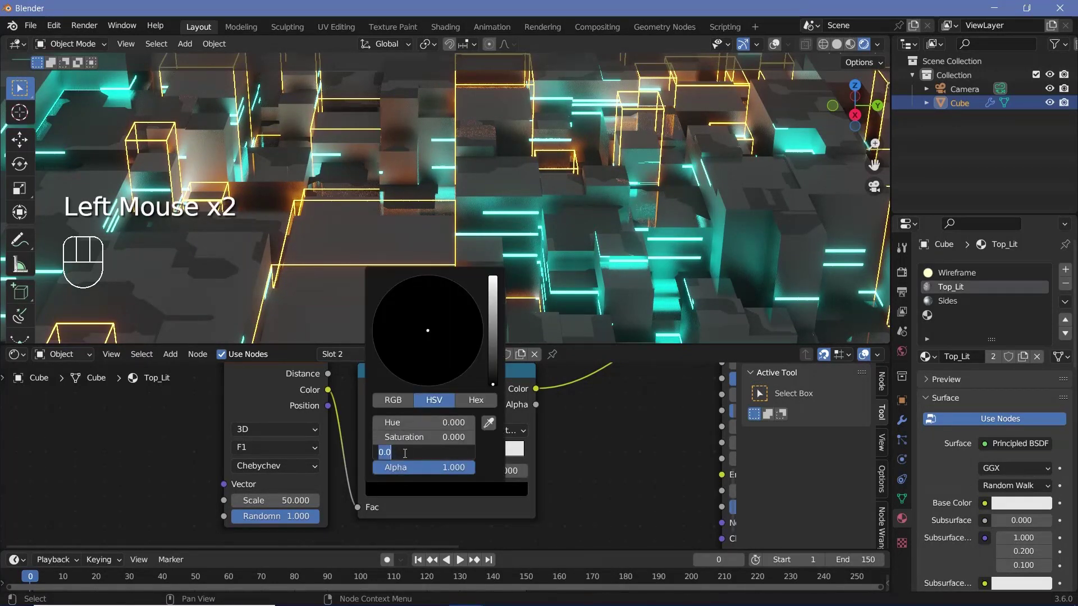
pyautogui.write('0.4')
pyautogui.press('Return')
# Add a stop to the Color Ramp at about 0.240 and give it a lighter grey colour than the first stop
pyautogui.click(403, 452)
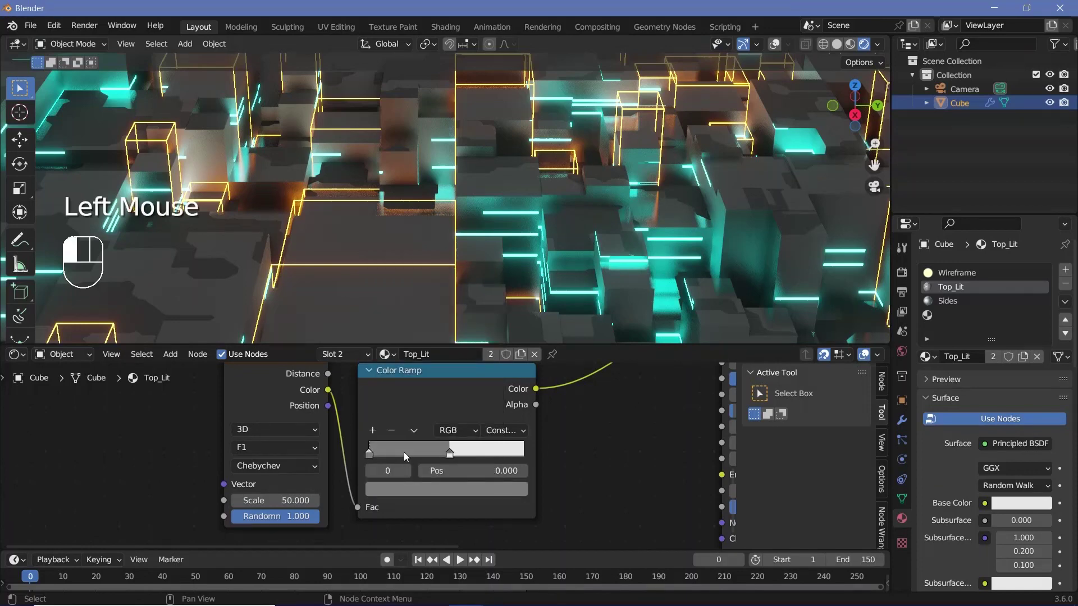
pyautogui.keyDown('ctrl'); pyautogui.click(405, 453); pyautogui.keyUp('ctrl')
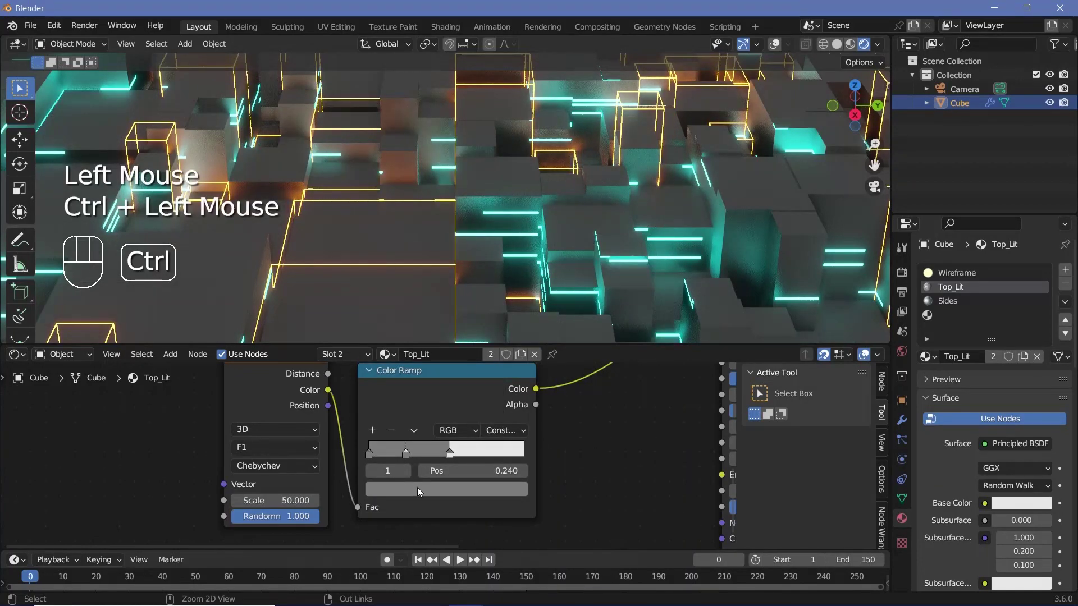
pyautogui.click(448, 490)
pyautogui.click(446, 460)
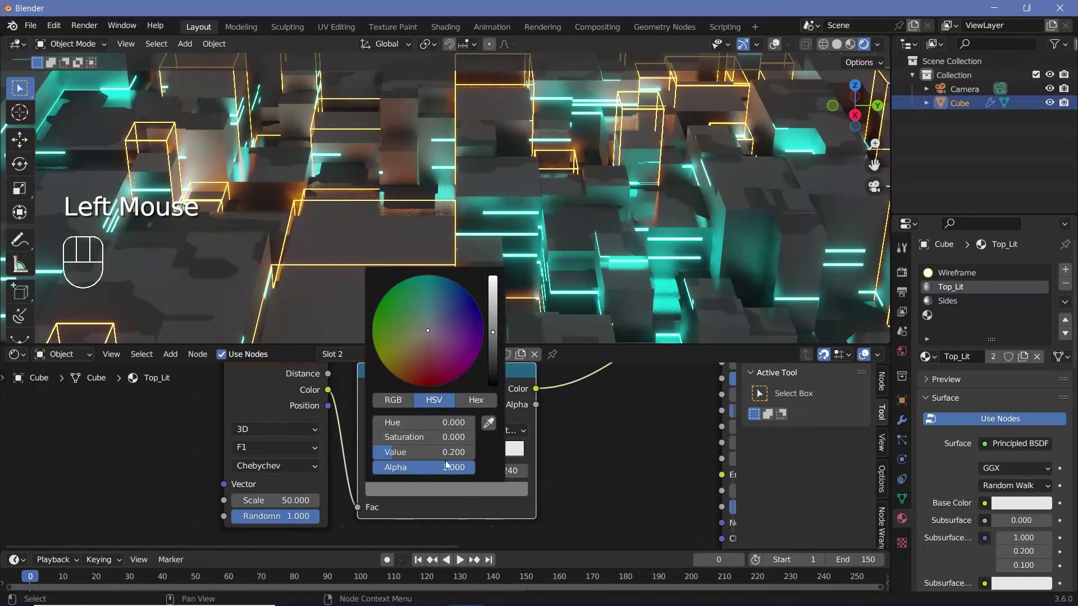
# Add a Bump node between the Color Ramp and the Principled BSDF
pyautogui.scroll(-2, 447, 443)
pyautogui.scroll(-2, 449, 441)
pyautogui.moveTo(584, 371); pyautogui.dragTo(489, 416, button='middle')
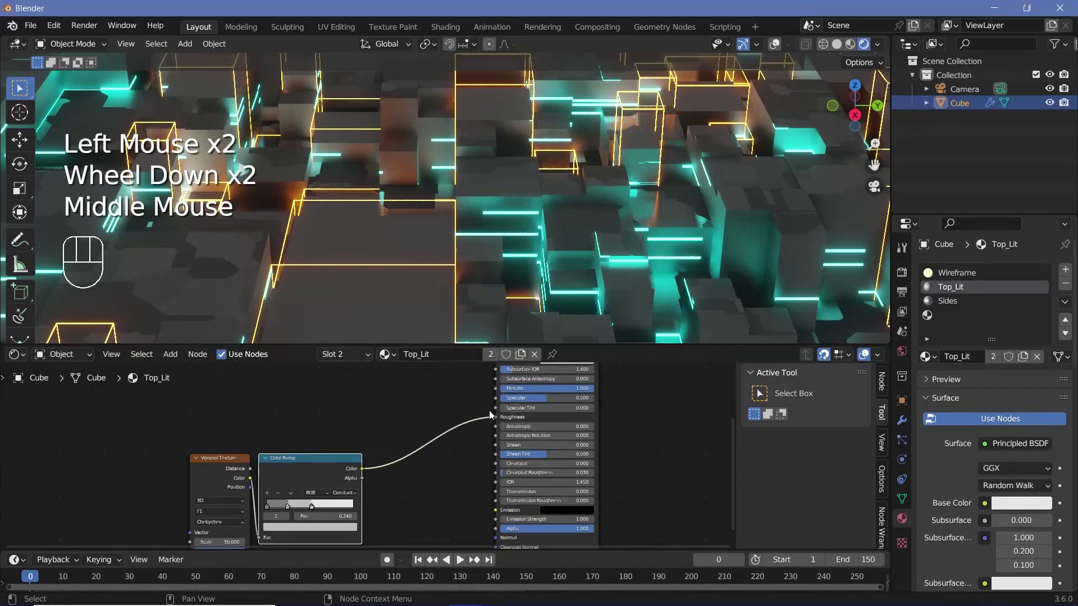
pyautogui.press('KP_0')
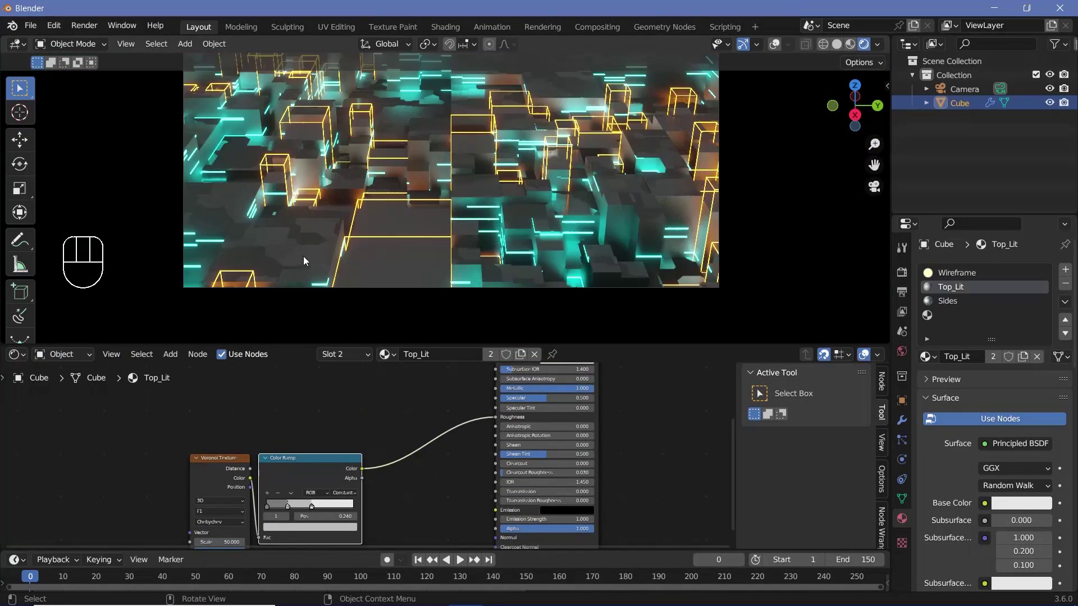
pyautogui.moveTo(425, 444); pyautogui.dragTo(425, 398, button='middle')
pyautogui.hotkey('shift', 'a')
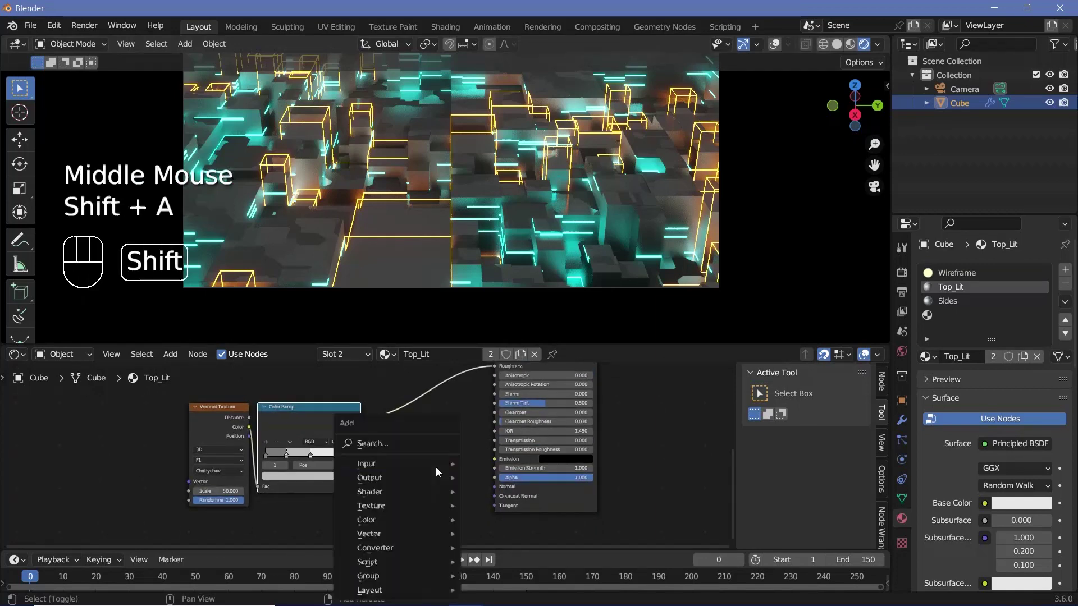
pyautogui.click(413, 442)
pyautogui.write('bu')
pyautogui.press('Return')
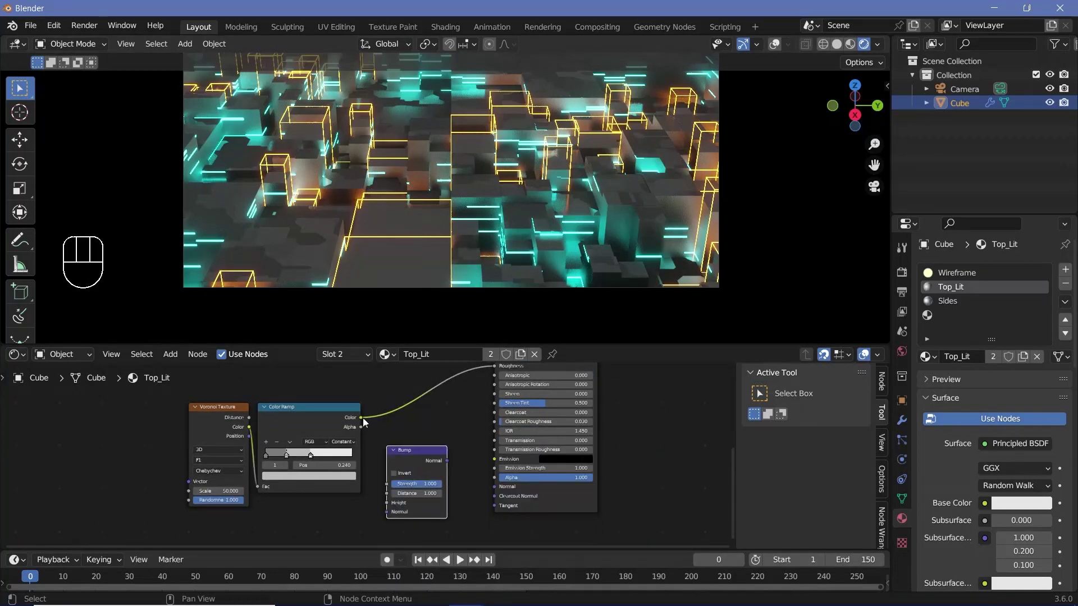
# Connect the Color Ramp's Color to the Bump node's Height and the Bump's Normal to the Principled BSDF's Normal
pyautogui.moveTo(362, 417); pyautogui.dragTo(387, 503)
pyautogui.moveTo(447, 459); pyautogui.dragTo(494, 486)
pyautogui.scroll(2, 506, 183)
pyautogui.scroll(-1, 506, 184)
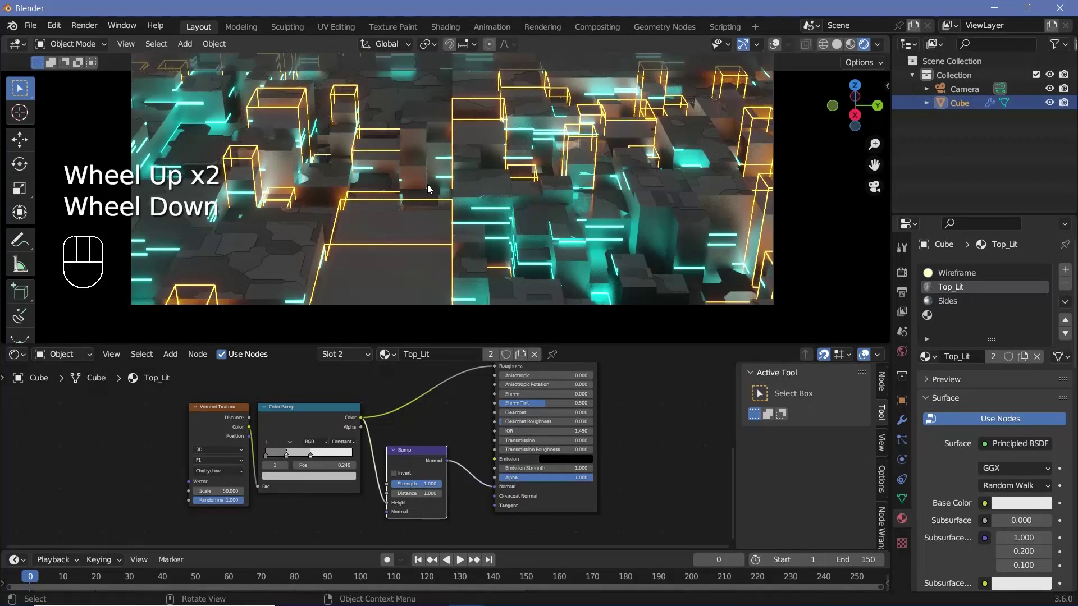
# Split the shader editor in two and turn the new area into a Geometry Node Editor without its sidebar
pyautogui.press('space')
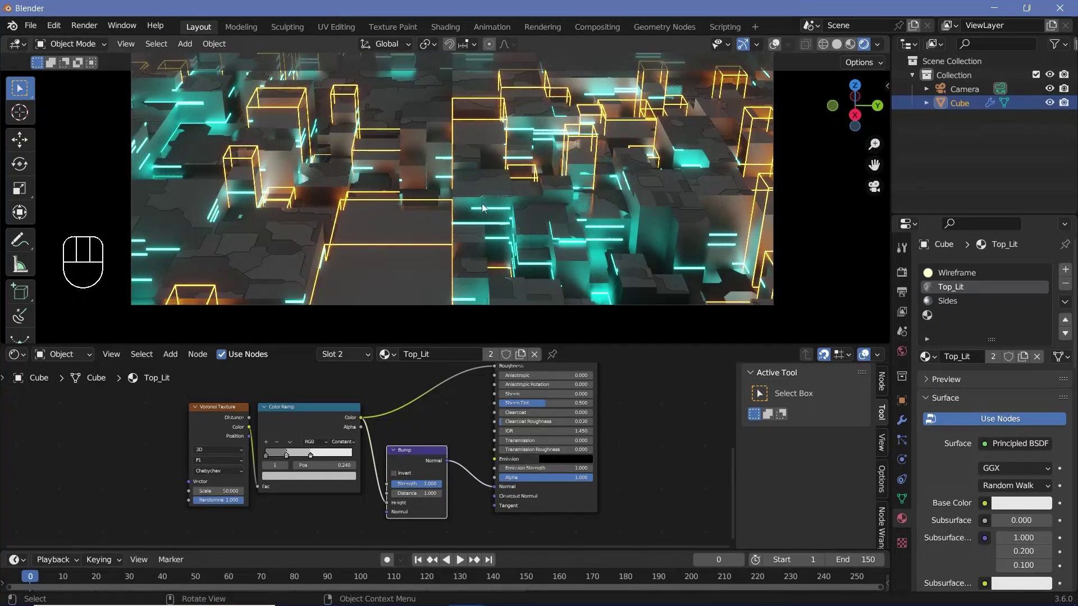
pyautogui.moveTo(2, 345); pyautogui.dragTo(316, 362)
pyautogui.click(22, 355)
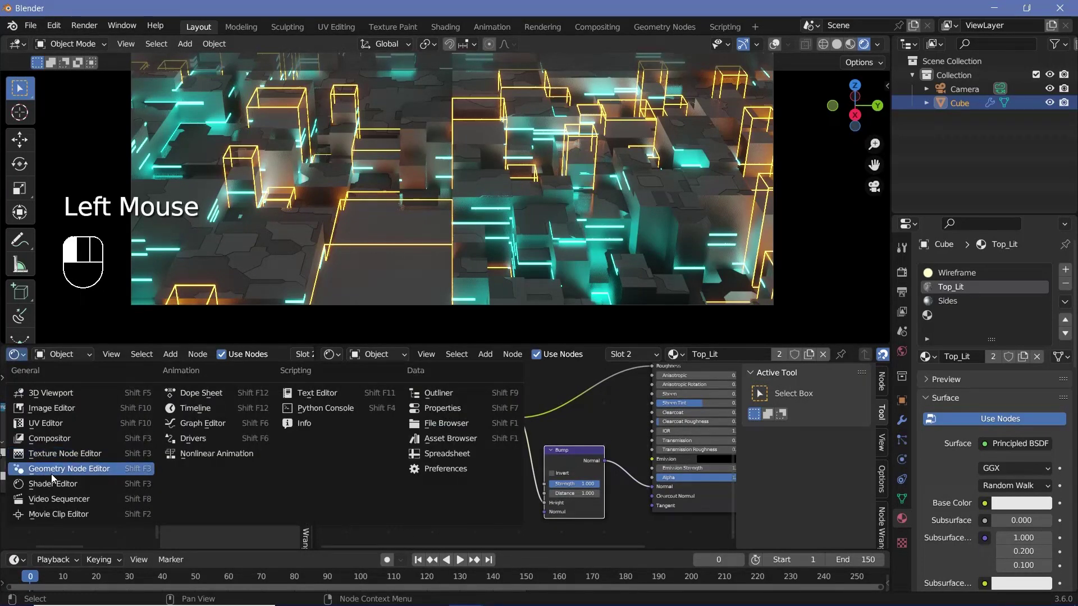
pyautogui.click(79, 478)
pyautogui.press('n')
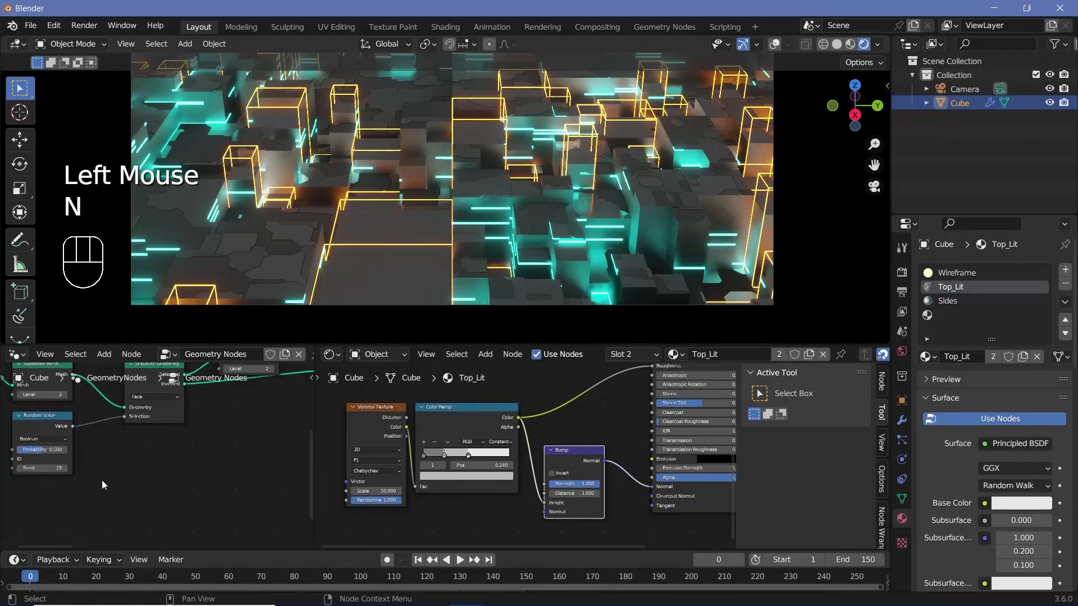
# Set the Wave Texture's Phase Offset to 23.970 in the geometry node tree
pyautogui.moveTo(103, 483); pyautogui.dragTo(187, 392, button='middle')
pyautogui.scroll(-2, 191, 488)
pyautogui.scroll(2, 209, 406)
pyautogui.scroll(2, 190, 427)
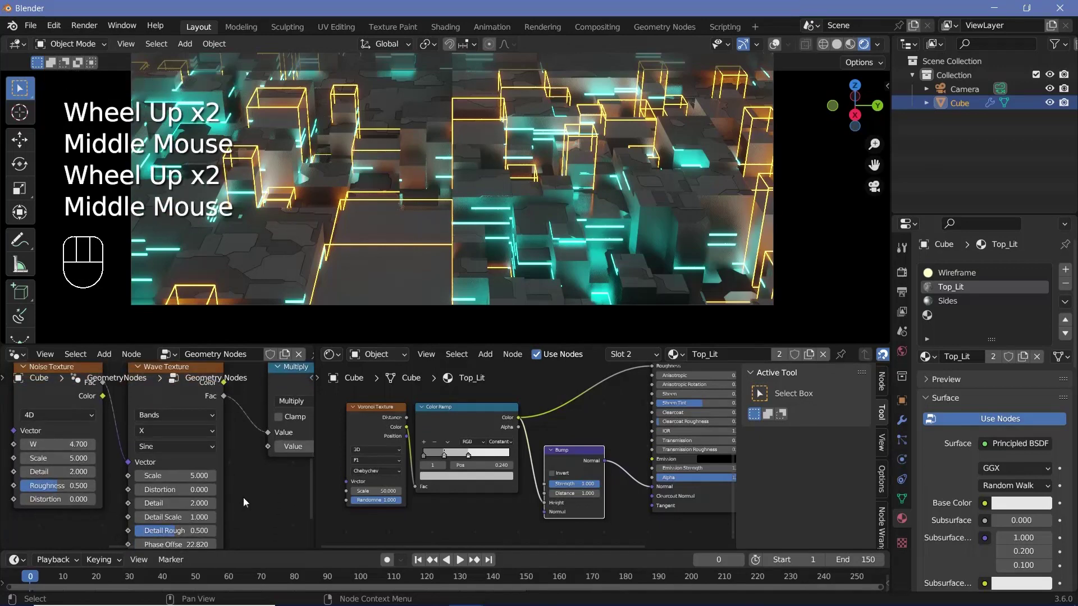
pyautogui.moveTo(244, 497); pyautogui.dragTo(247, 465, button='middle')
pyautogui.scroll(2, 247, 465)
pyautogui.keyDown('shift'); pyautogui.click(205, 477); pyautogui.keyUp('shift')
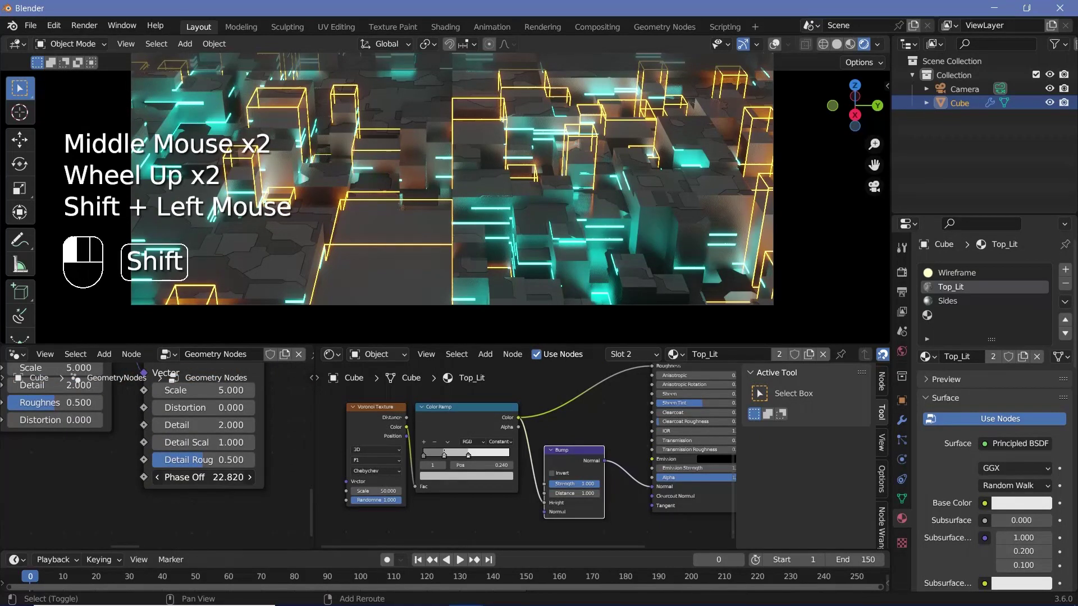
pyautogui.keyDown('shift'); pyautogui.moveTo(205, 478); pyautogui.dragTo(455, 484); pyautogui.keyUp('shift')
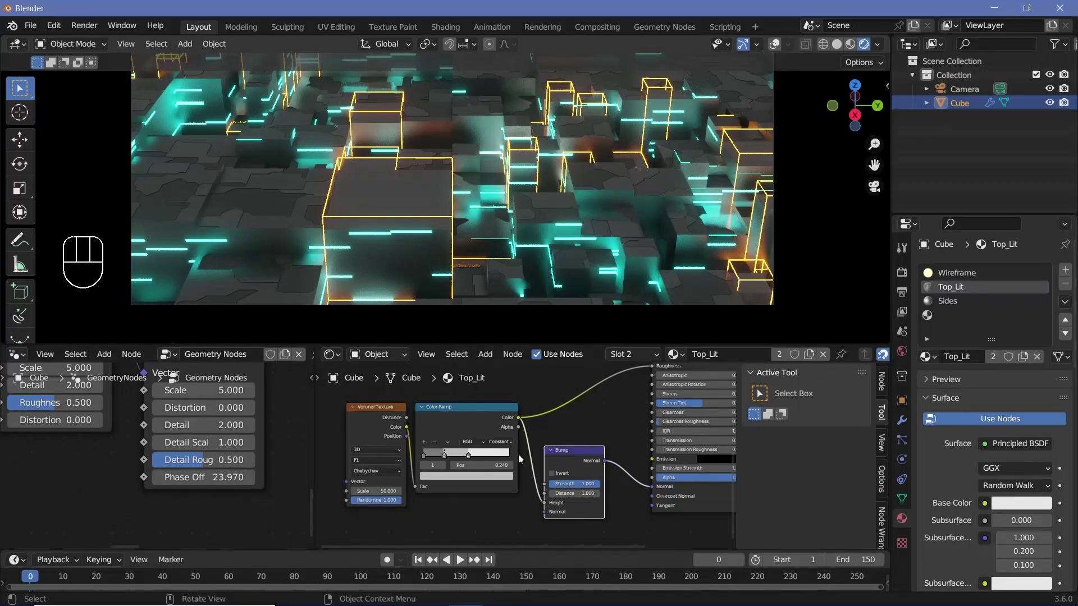
# Switch the Top_Lit material's Voronoi Texture to 2D and set the geometry Wave Texture's Phase Offset to 26.490
pyautogui.moveTo(410, 476); pyautogui.dragTo(457, 426, button='middle')
pyautogui.scroll(2, 410, 440)
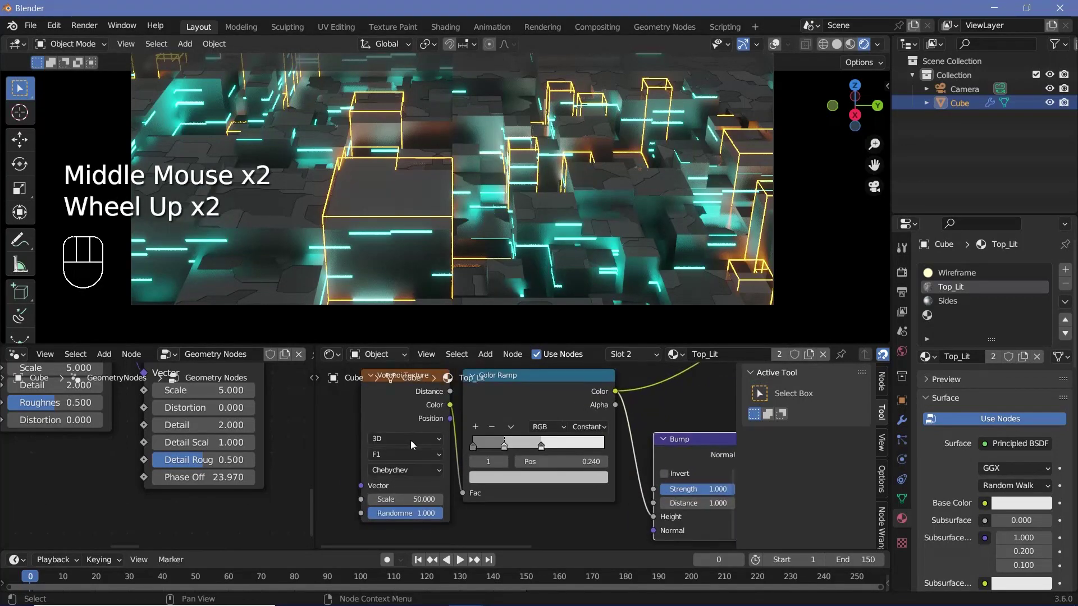
pyautogui.click(406, 436)
pyautogui.click(384, 469)
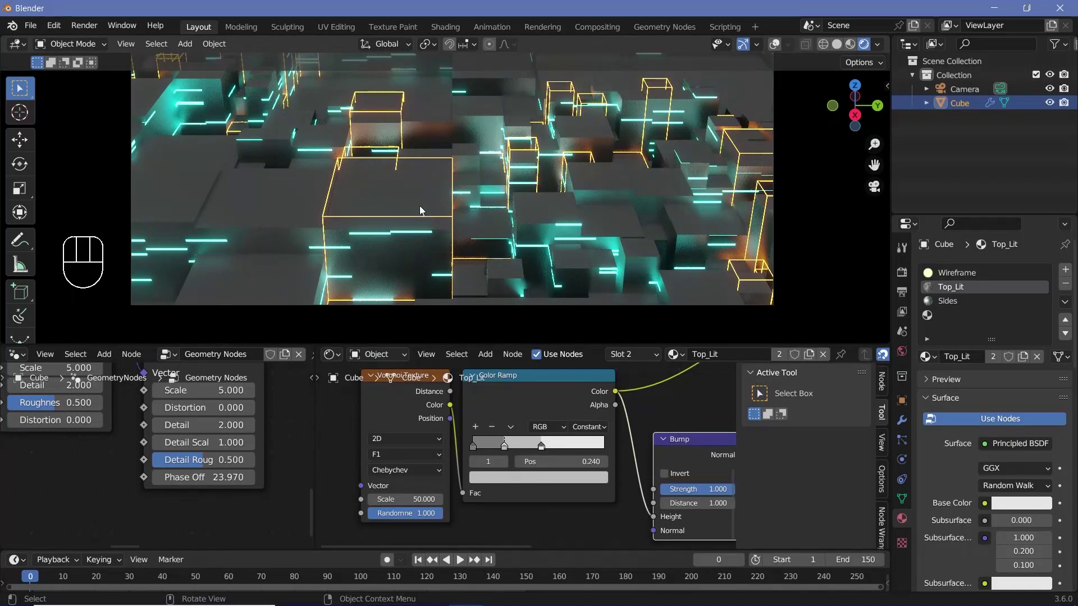
pyautogui.moveTo(190, 498); pyautogui.dragTo(207, 507, button='middle')
pyautogui.keyDown('shift'); pyautogui.moveTo(242, 487); pyautogui.dragTo(383, 488); pyautogui.keyUp('shift')
# Set the Voronoi Texture's Scale to 75 in the Top_Lit material
pyautogui.scroll(-3, 372, 487)
pyautogui.moveTo(449, 488); pyautogui.dragTo(372, 487, button='middle')
pyautogui.scroll(1, 371, 487)
pyautogui.click(342, 489)
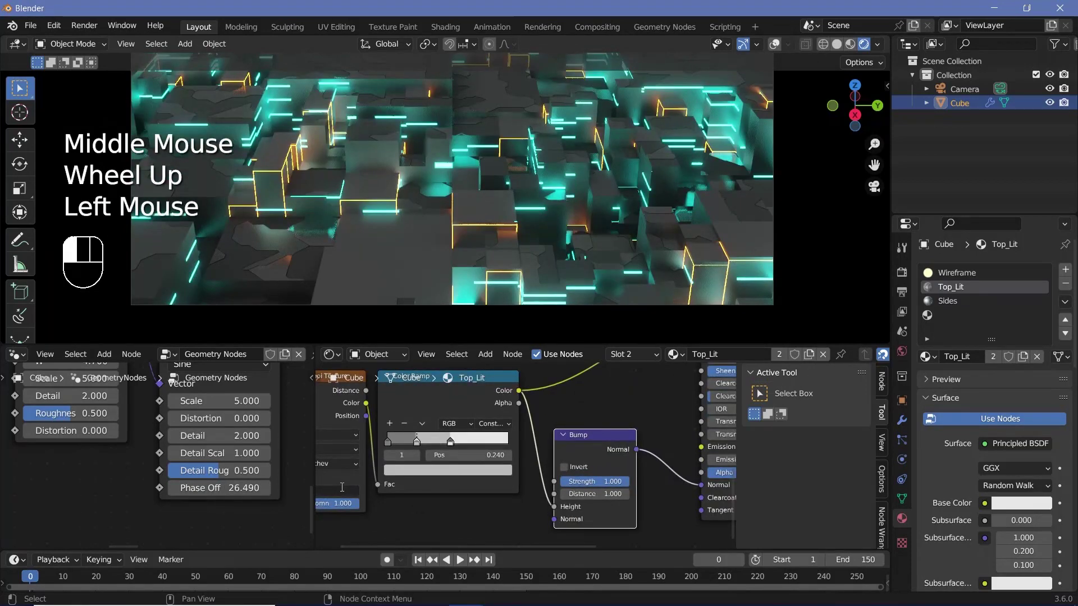
pyautogui.write('75')
pyautogui.press('Return')
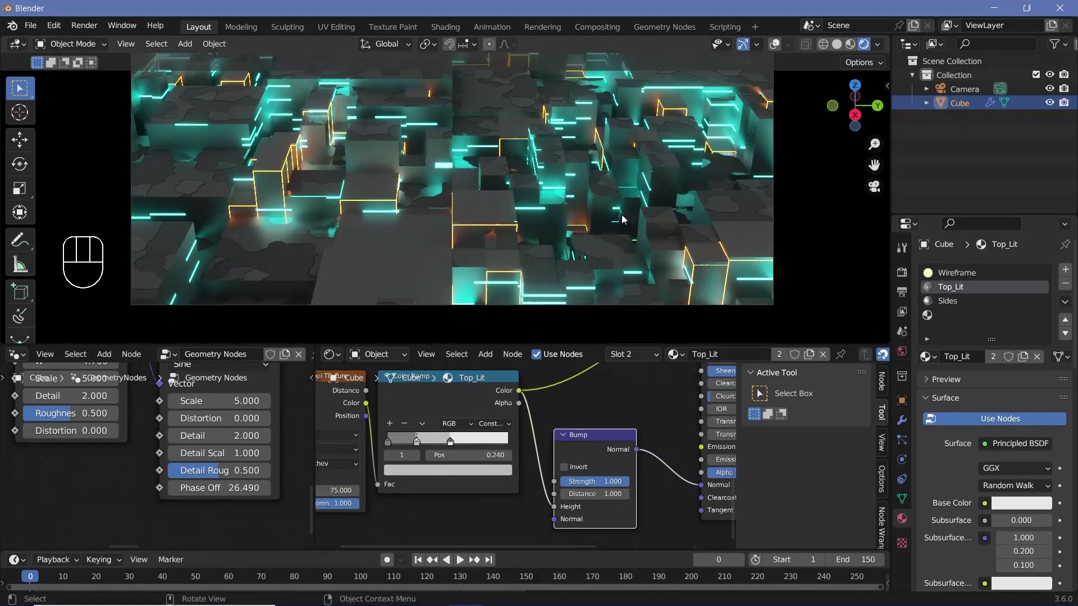
# Shrink the geometry node editor to a narrow strip so the shader editor regains almost the full width
pyautogui.scroll(-1, 523, 176)
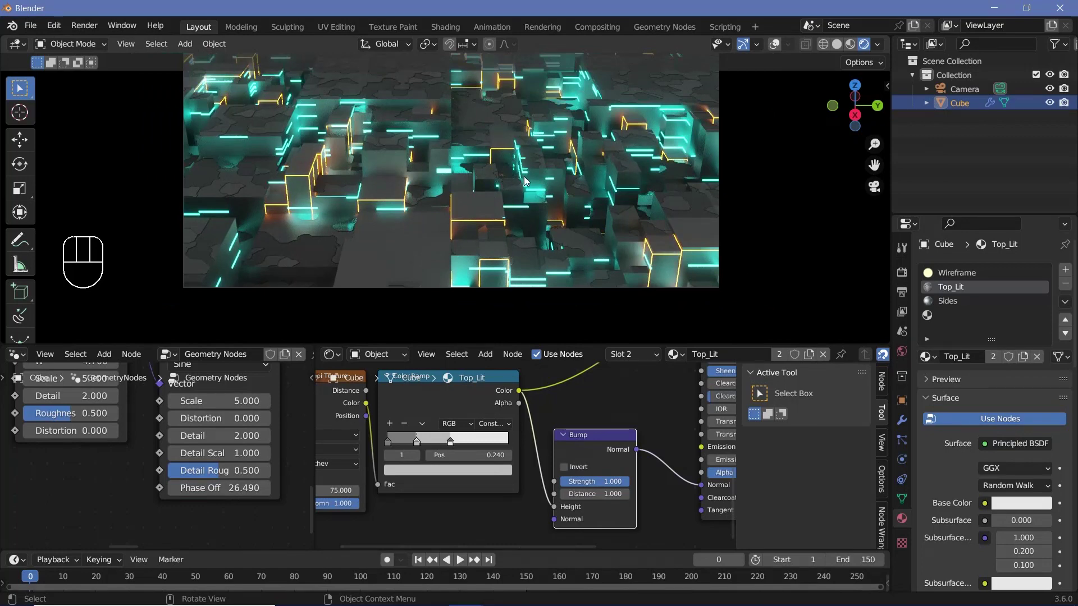
pyautogui.moveTo(316, 410); pyautogui.dragTo(18, 411)
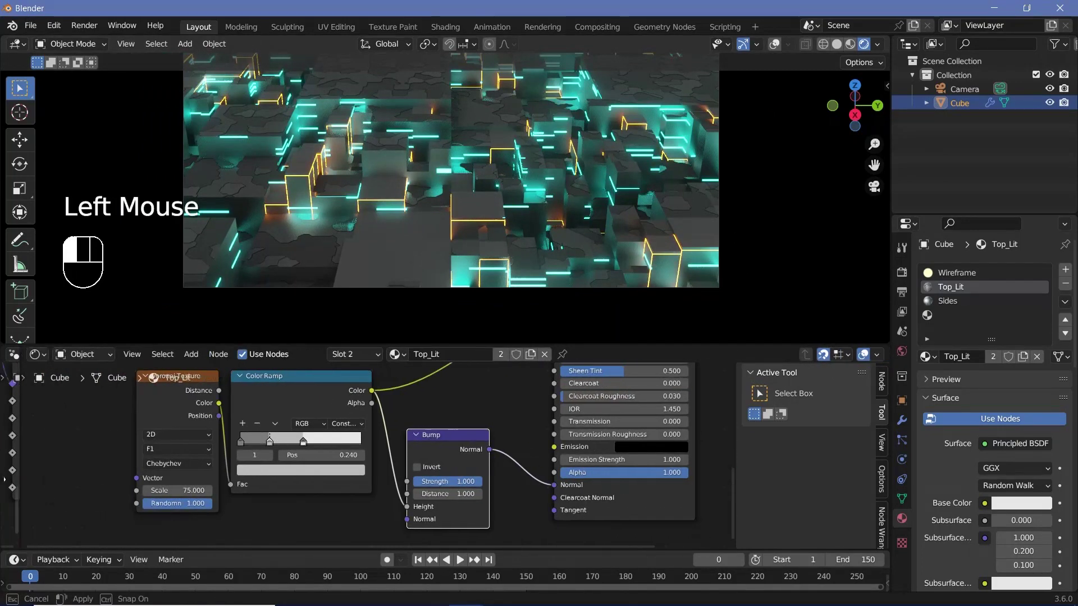
pyautogui.scroll(-2, 497, 200)
pyautogui.keyDown('shift'); pyautogui.moveTo(497, 201); pyautogui.dragTo(480, 236, button='middle'); pyautogui.keyUp('shift')
pyautogui.scroll(1, 391, 209)
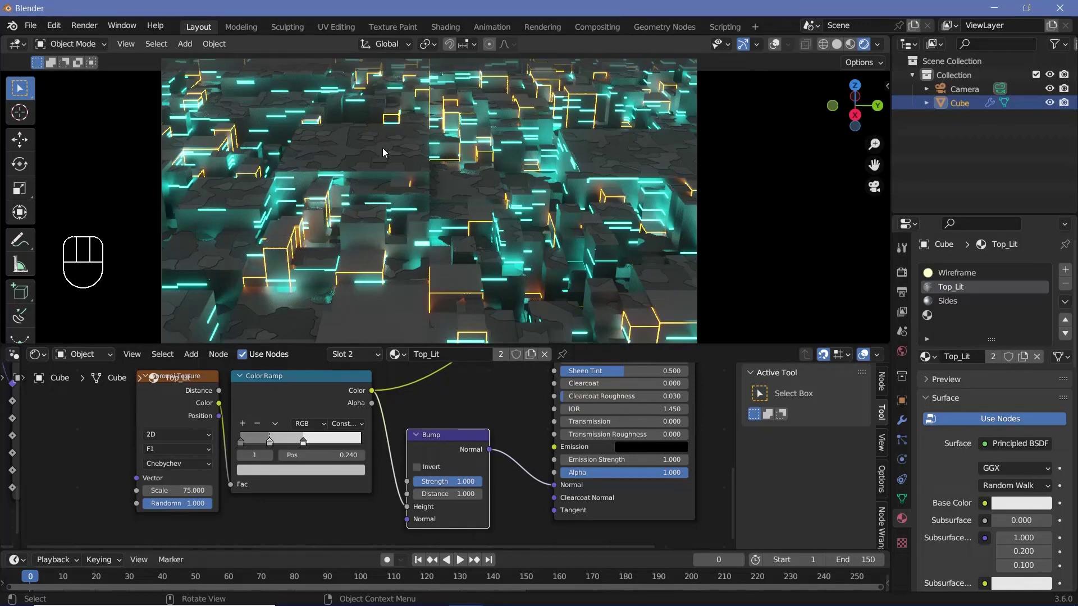
pyautogui.scroll(-2, 481, 445)
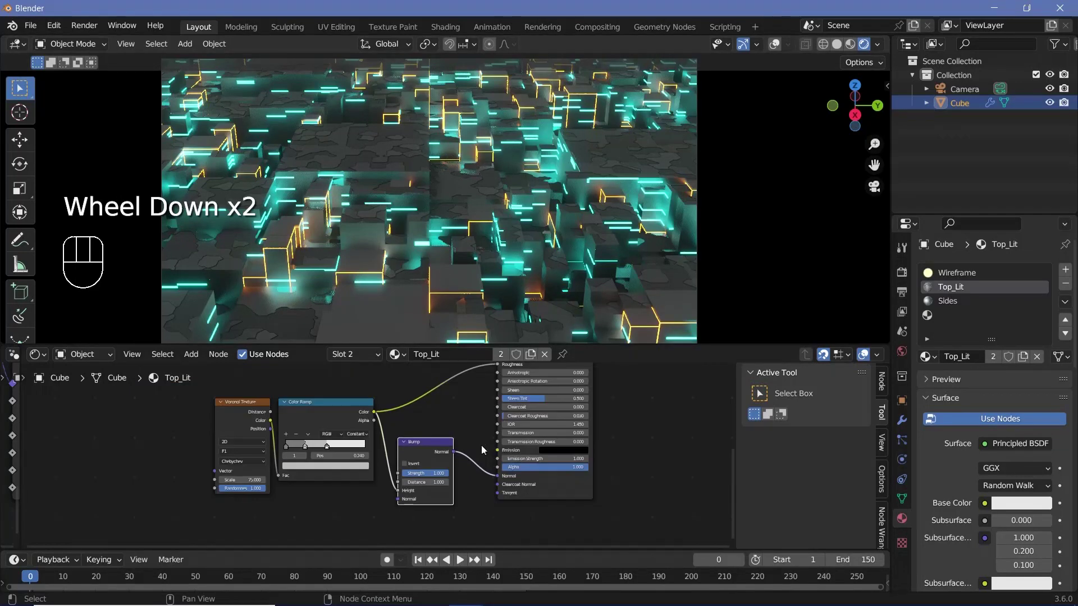
# Add a Gradient Texture node and a second Color Ramp node below the Voronoi nodes
pyautogui.moveTo(481, 446); pyautogui.dragTo(440, 464, button='middle')
pyautogui.scroll(1, 440, 464)
pyautogui.hotkey('shift', 'a')
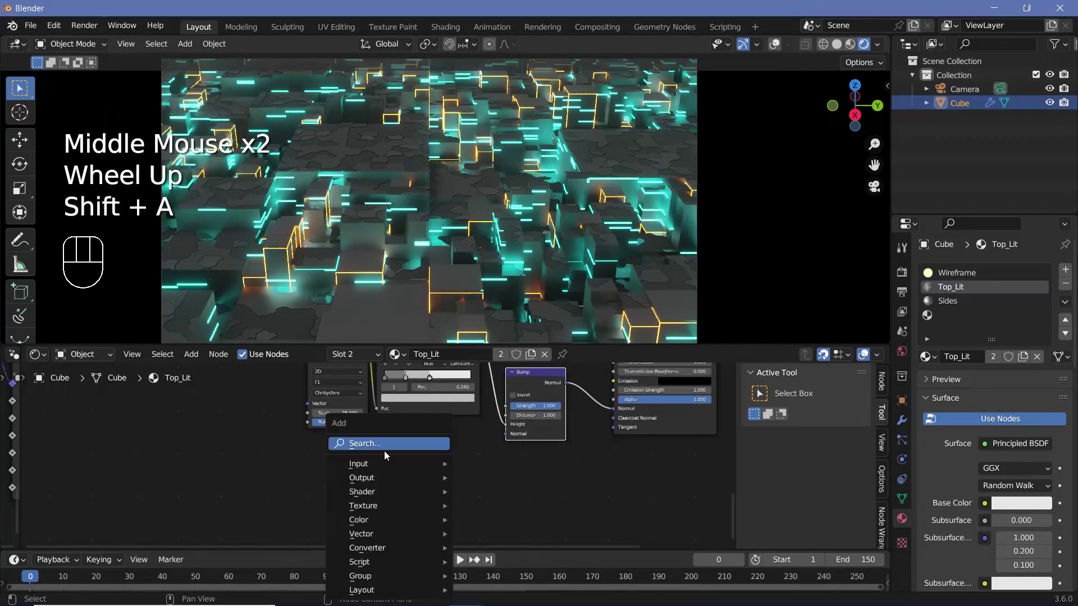
pyautogui.click(409, 497)
pyautogui.hotkey('shift', 'a')
pyautogui.write('colo')
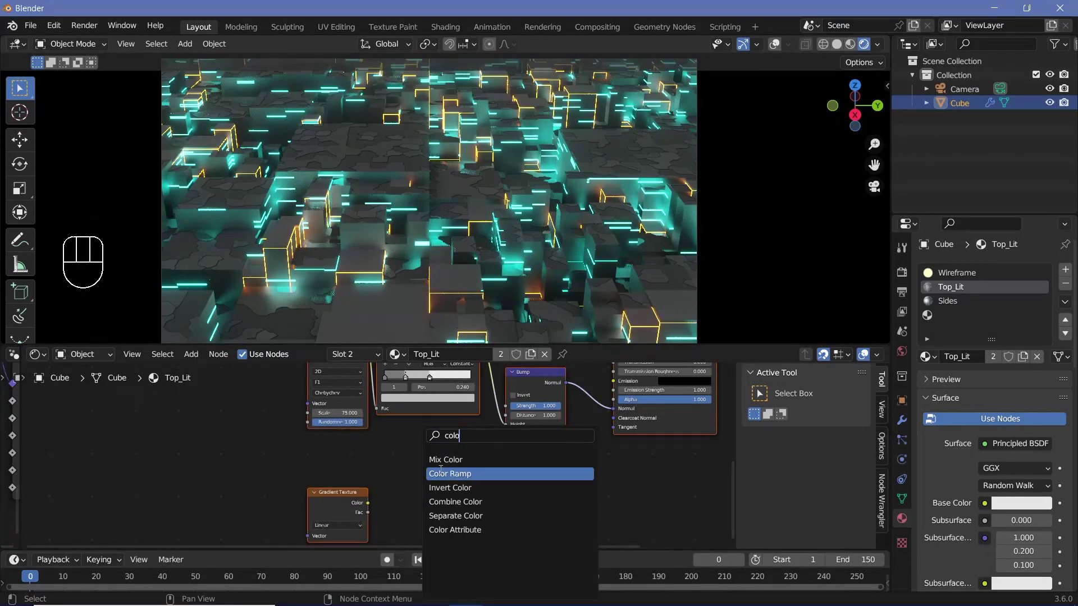
pyautogui.click(427, 474)
# Connect the Gradient Texture's Color to the new Color Ramp's Fac and preview the ramp on the top faces
pyautogui.click(366, 505)
pyautogui.moveTo(366, 506); pyautogui.dragTo(341, 451, button='middle')
pyautogui.moveTo(340, 450); pyautogui.dragTo(359, 506)
pyautogui.click(437, 442)
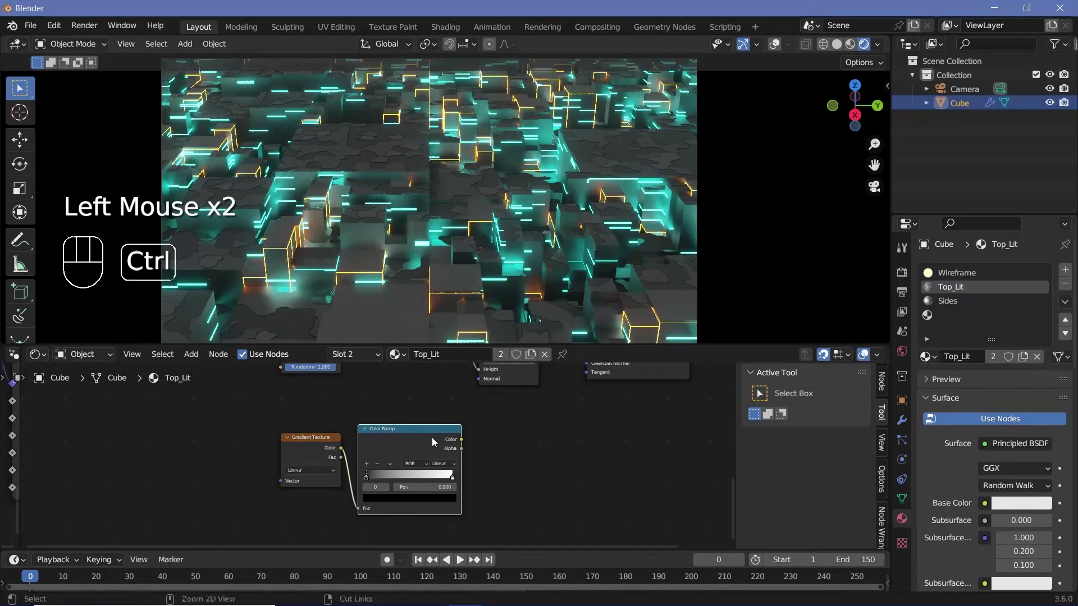
pyautogui.keyDown('ctrl'); pyautogui.keyDown('shift'); pyautogui.click(382, 473); pyautogui.keyUp('shift'); pyautogui.keyUp('ctrl')
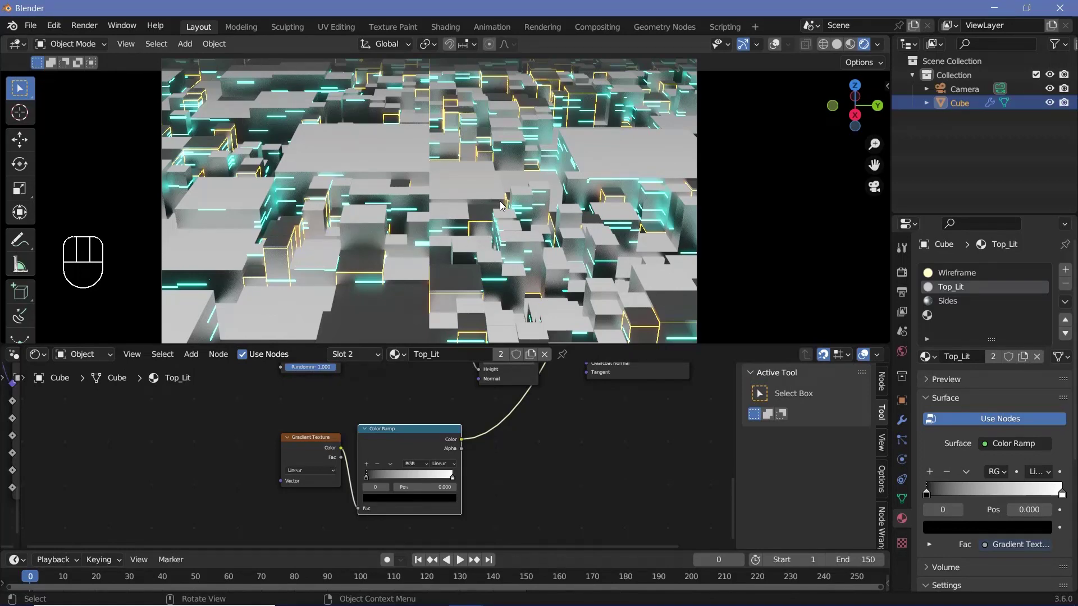
# Leave the camera view and add Texture Coordinate and Mapping nodes in front of the Gradient Texture
pyautogui.press('KP_0')
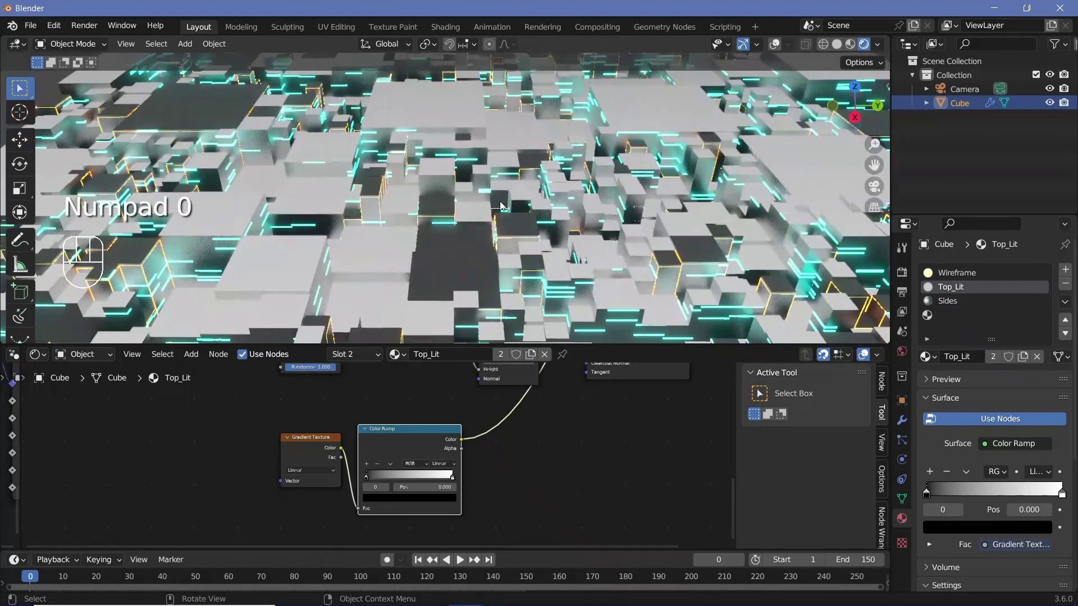
pyautogui.scroll(-2, 501, 205)
pyautogui.keyDown('shift'); pyautogui.moveTo(501, 206); pyautogui.dragTo(626, 224, button='middle'); pyautogui.keyUp('shift')
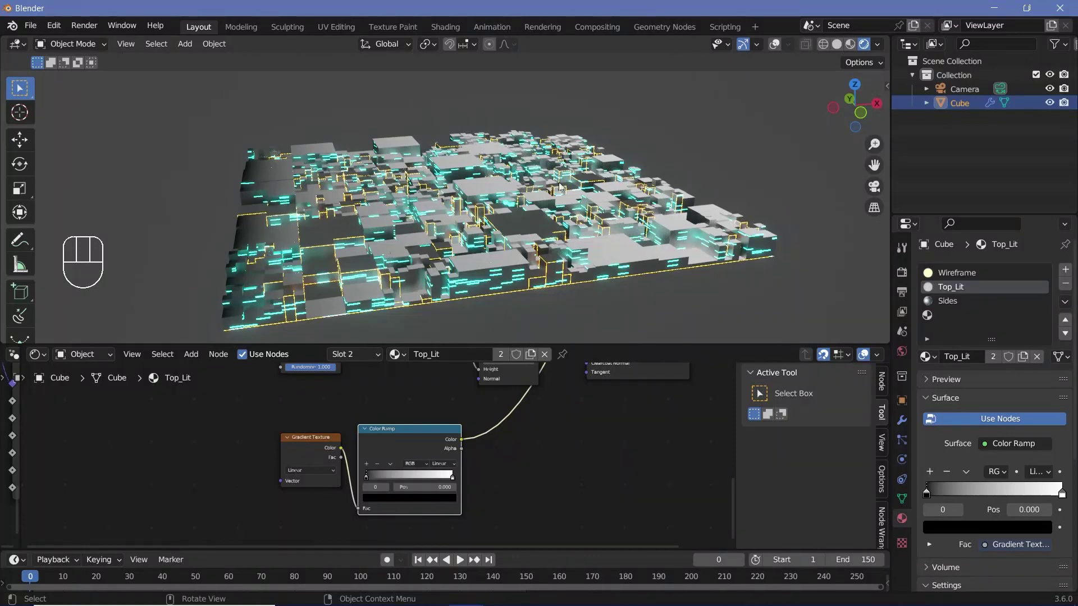
pyautogui.scroll(2, 357, 483)
pyautogui.moveTo(478, 267); pyautogui.dragTo(430, 158, button='middle')
pyautogui.click(271, 446)
pyautogui.moveTo(271, 446); pyautogui.dragTo(440, 409, button='middle')
pyautogui.press('ctrl')
pyautogui.hotkey('ctrl', 't')
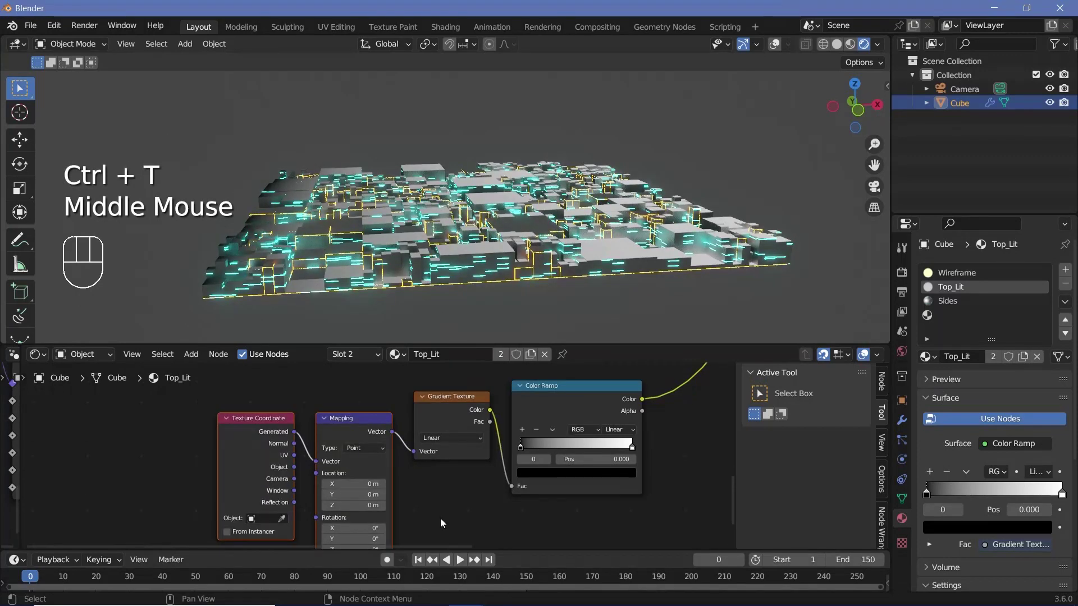
# Set the Mapping node's Y Rotation to 90°
pyautogui.moveTo(440, 517); pyautogui.dragTo(439, 459, button='middle')
pyautogui.click(363, 481)
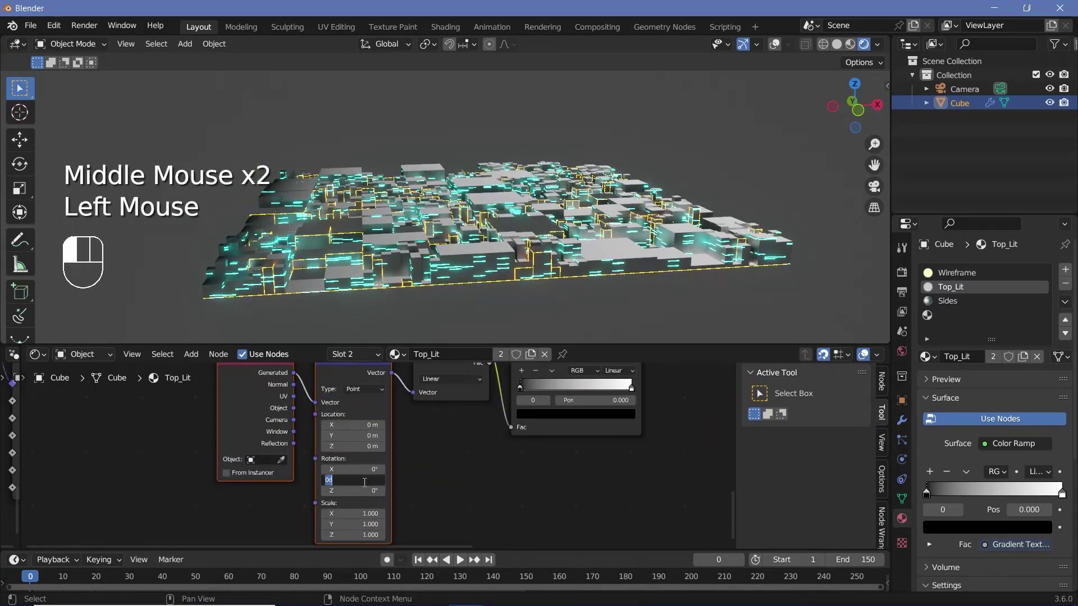
pyautogui.write('90')
pyautogui.press('Return')
# Switch the gradient's Color Ramp to Constant interpolation and move its white stop to about 0.738
pyautogui.moveTo(477, 296); pyautogui.dragTo(505, 307, button='middle')
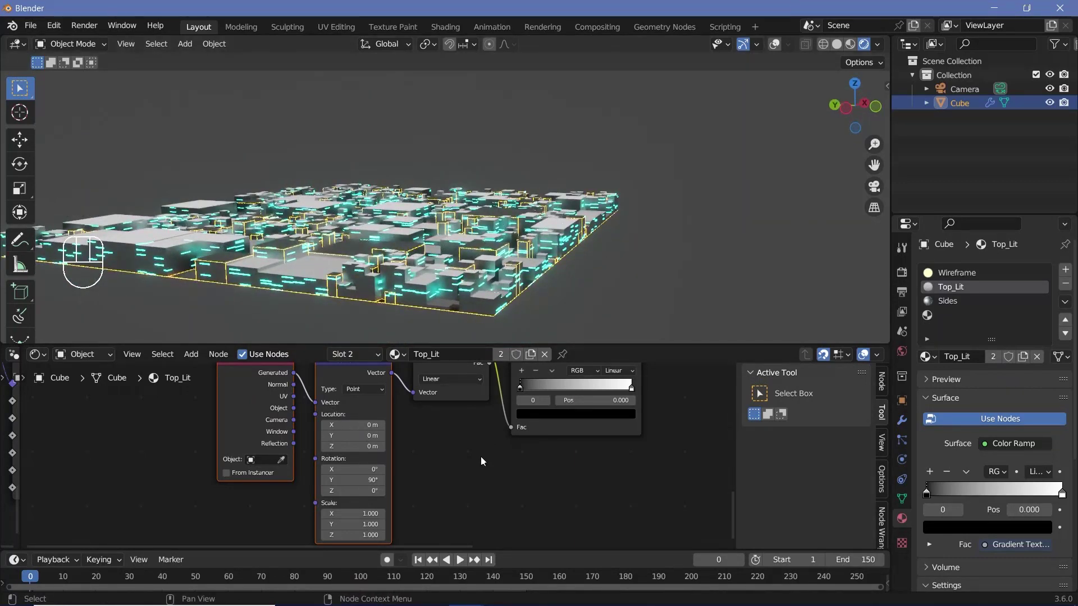
pyautogui.moveTo(449, 303); pyautogui.dragTo(493, 309, button='middle')
pyautogui.keyDown('shift'); pyautogui.moveTo(361, 435); pyautogui.dragTo(324, 464, button='middle'); pyautogui.keyUp('shift')
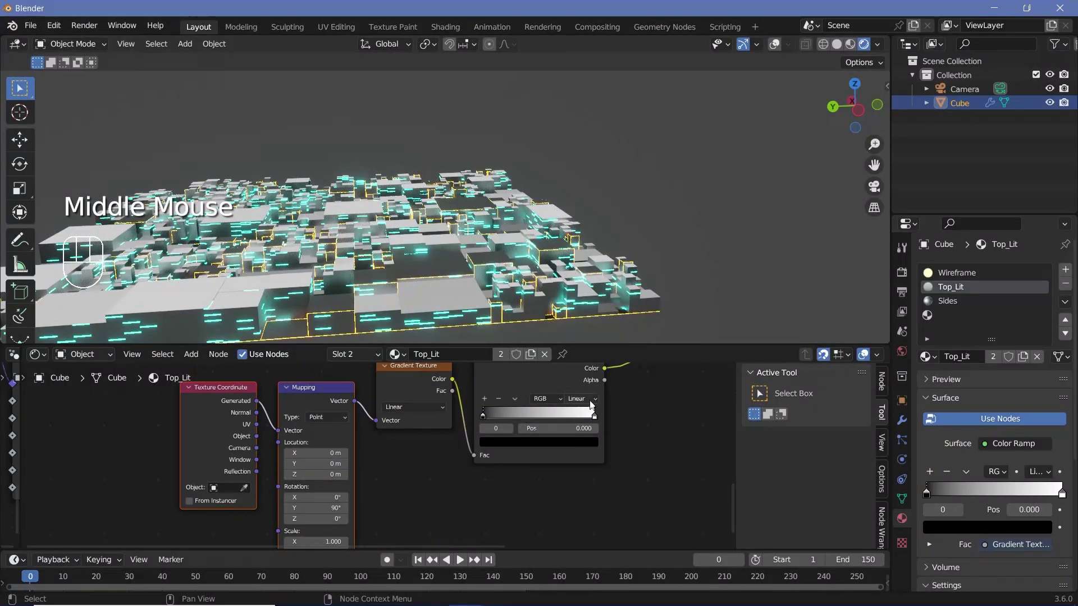
pyautogui.click(580, 399)
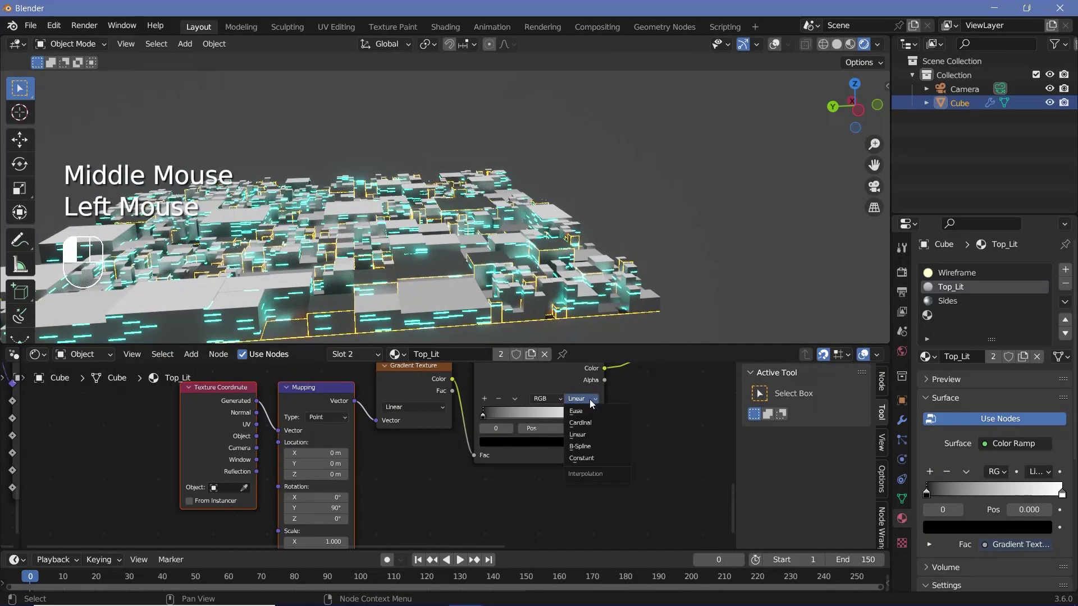
pyautogui.click(589, 458)
pyautogui.moveTo(594, 414); pyautogui.dragTo(564, 414)
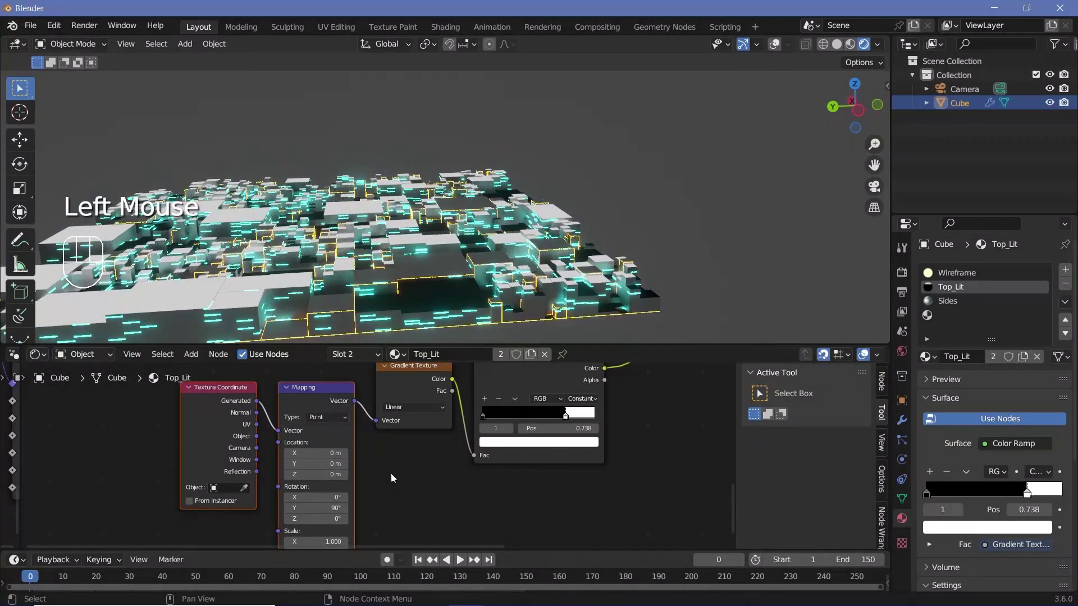
# Adjust the Mapping node's X Location to 0.02 m while checking the gradient on the block tops from the front
pyautogui.moveTo(390, 472); pyautogui.dragTo(467, 454, button='middle')
pyautogui.keyDown('shift'); pyautogui.moveTo(393, 431); pyautogui.dragTo(409, 432); pyautogui.keyUp('shift')
pyautogui.moveTo(404, 279); pyautogui.dragTo(421, 213, button='middle')
pyautogui.press('KP_1')
pyautogui.scroll(2, 376, 279)
pyautogui.keyDown('shift'); pyautogui.scroll(2, 422, 216); pyautogui.keyUp('shift')
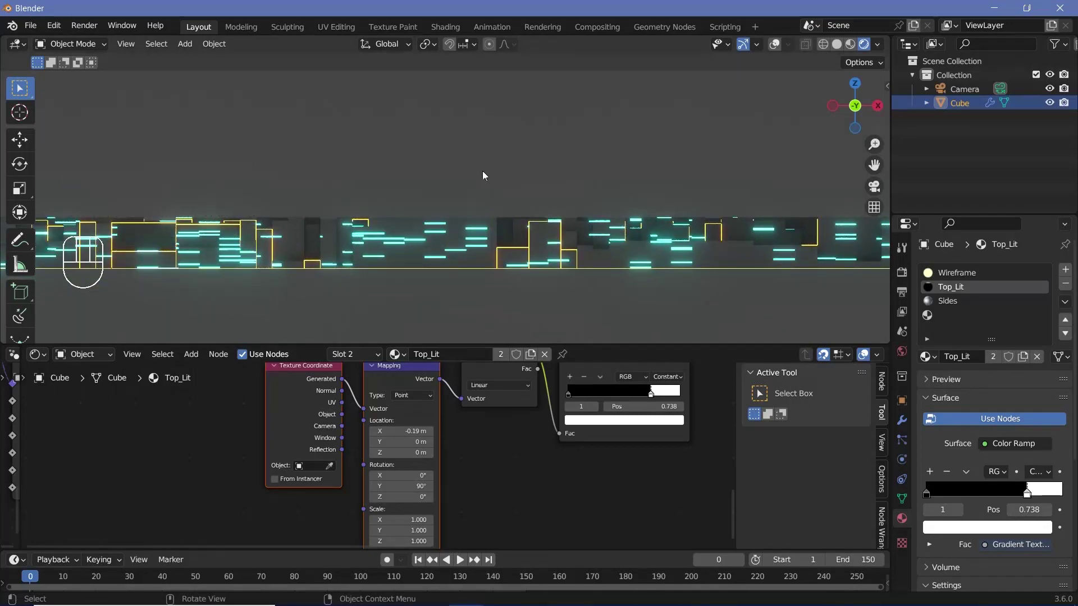
pyautogui.moveTo(483, 171); pyautogui.dragTo(443, 250, button='middle')
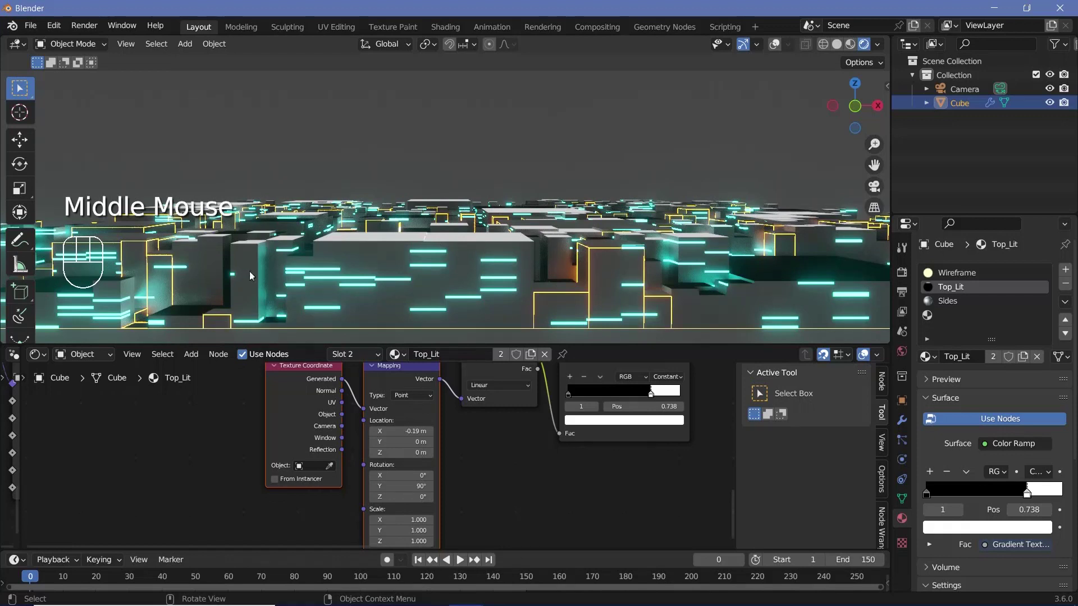
pyautogui.moveTo(401, 431)
pyautogui.keyDown('shift'); pyautogui.mouseDown()
pyautogui.moveTo(446, 430)
pyautogui.moveTo(382, 430)
pyautogui.moveTo(397, 433)
pyautogui.mouseUp(); pyautogui.keyUp('shift')
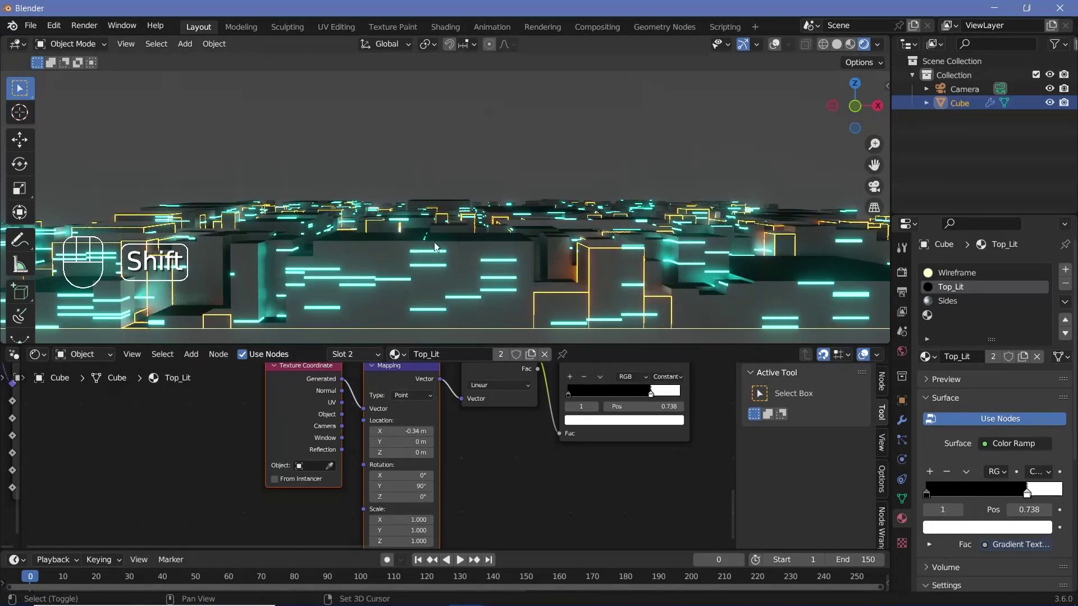
pyautogui.keyDown('shift'); pyautogui.moveTo(434, 246); pyautogui.dragTo(427, 116, button='middle'); pyautogui.keyUp('shift')
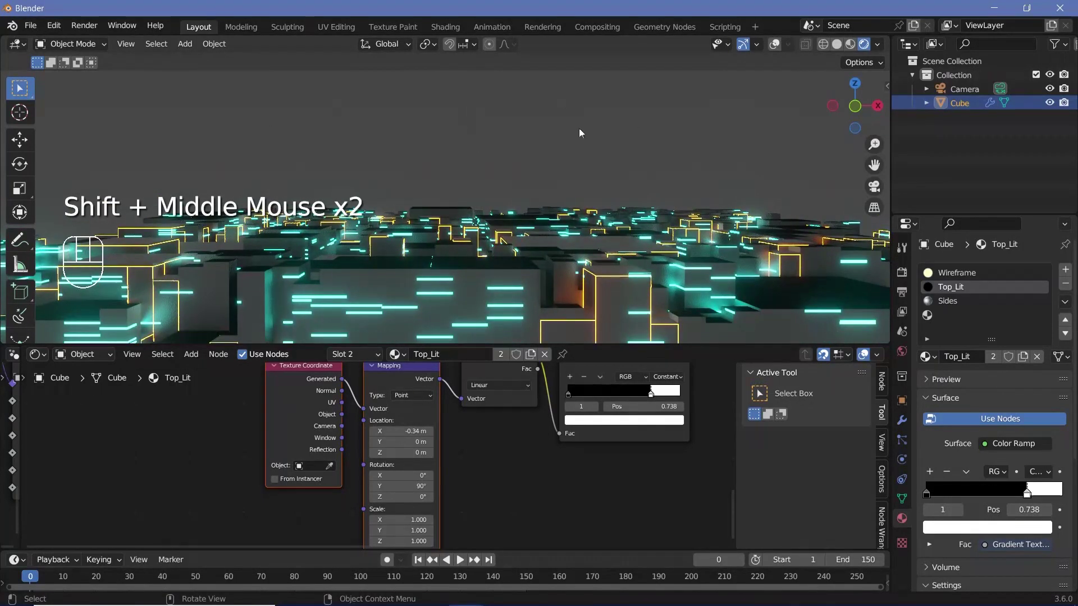
pyautogui.keyDown('shift'); pyautogui.moveTo(579, 133); pyautogui.dragTo(472, 259, button='middle'); pyautogui.keyUp('shift')
pyautogui.keyDown('shift'); pyautogui.moveTo(400, 430); pyautogui.dragTo(496, 430); pyautogui.keyUp('shift')
pyautogui.keyDown('shift'); pyautogui.moveTo(396, 431); pyautogui.dragTo(371, 430); pyautogui.keyUp('shift')
# Switch the gradient's Color Ramp to Linear interpolation and move its white stop to about 0.60
pyautogui.scroll(-3, 580, 436)
pyautogui.moveTo(579, 436); pyautogui.dragTo(492, 449, button='middle')
pyautogui.scroll(5, 493, 450)
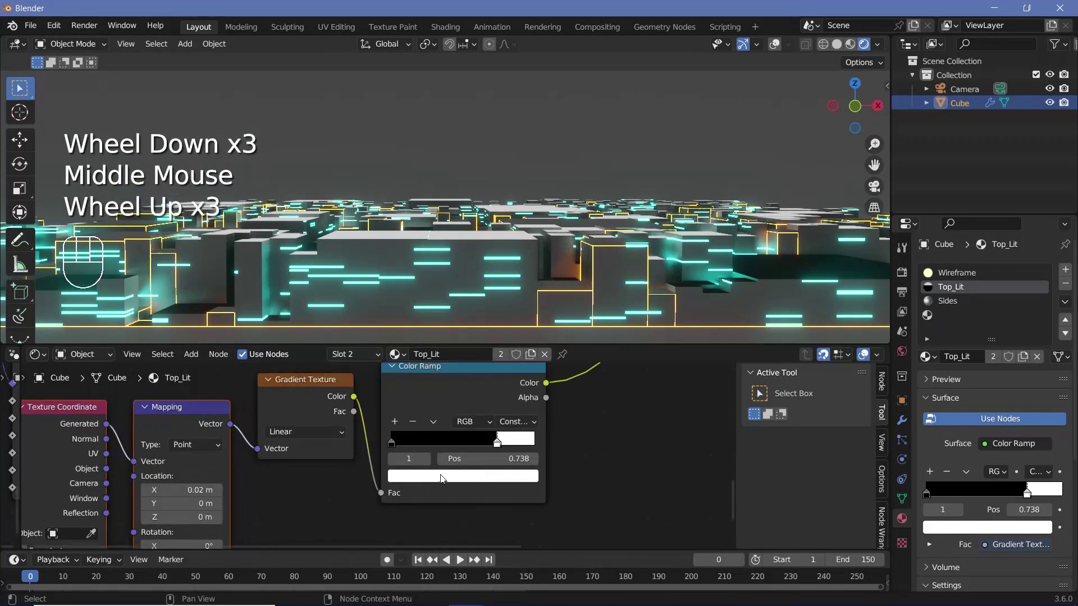
pyautogui.click(551, 413)
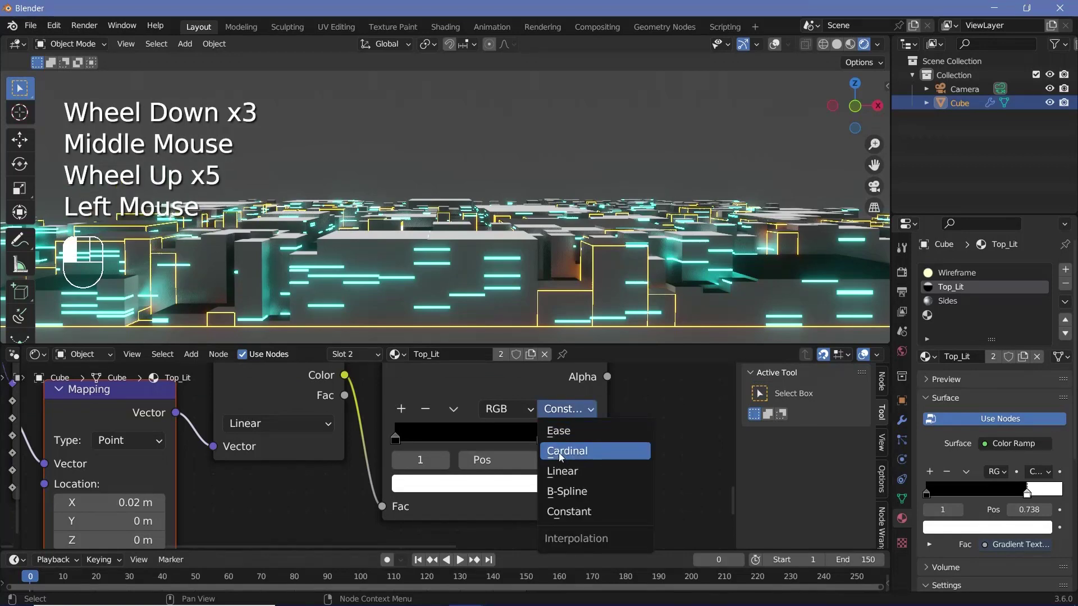
pyautogui.click(561, 472)
# Add a stop to the gradient's Color Ramp at about 0.920 and make it black
pyautogui.keyDown('ctrl'); pyautogui.click(578, 437); pyautogui.keyUp('ctrl')
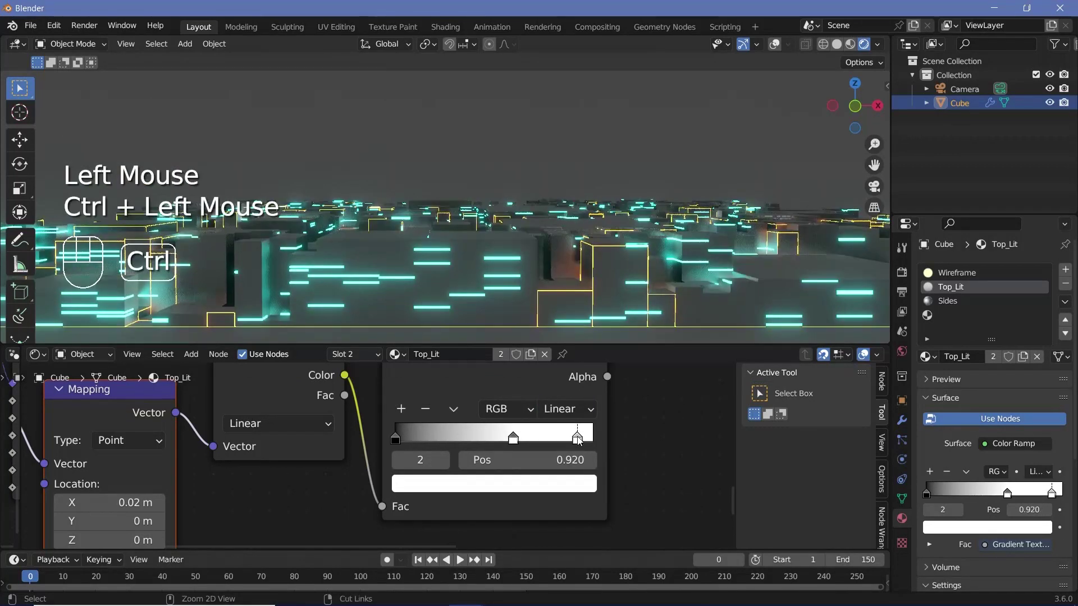
pyautogui.click(566, 482)
pyautogui.click(477, 427)
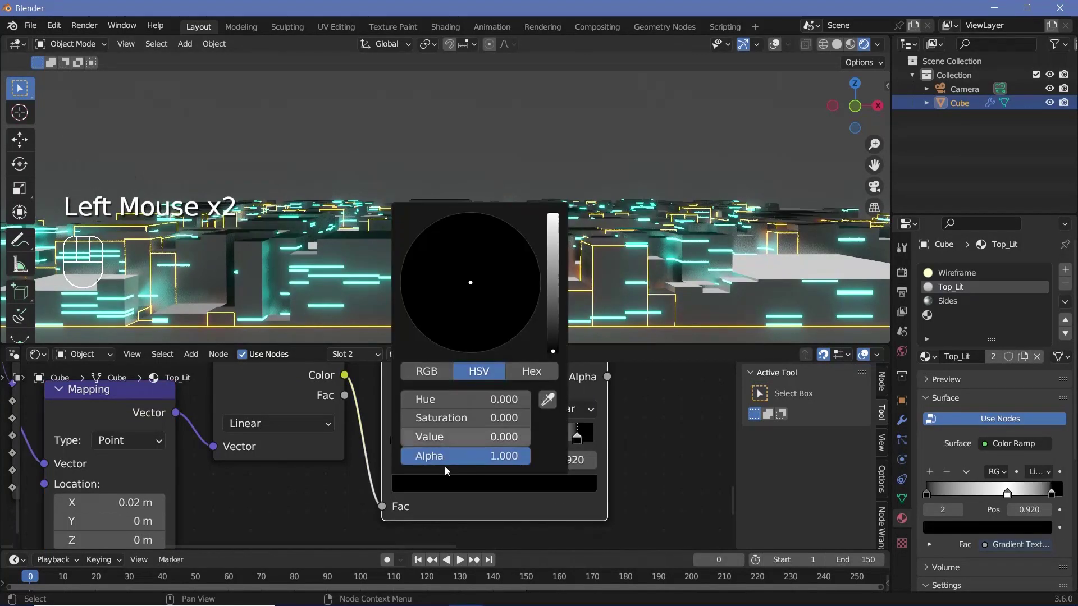
# Move the gradient ramp's first black stop near the middle, add a light stop at about 0.687, and move the last black stop to about 0.822
pyautogui.moveTo(398, 438); pyautogui.dragTo(505, 444)
pyautogui.keyDown('ctrl'); pyautogui.click(534, 441); pyautogui.keyUp('ctrl')
pyautogui.click(531, 483)
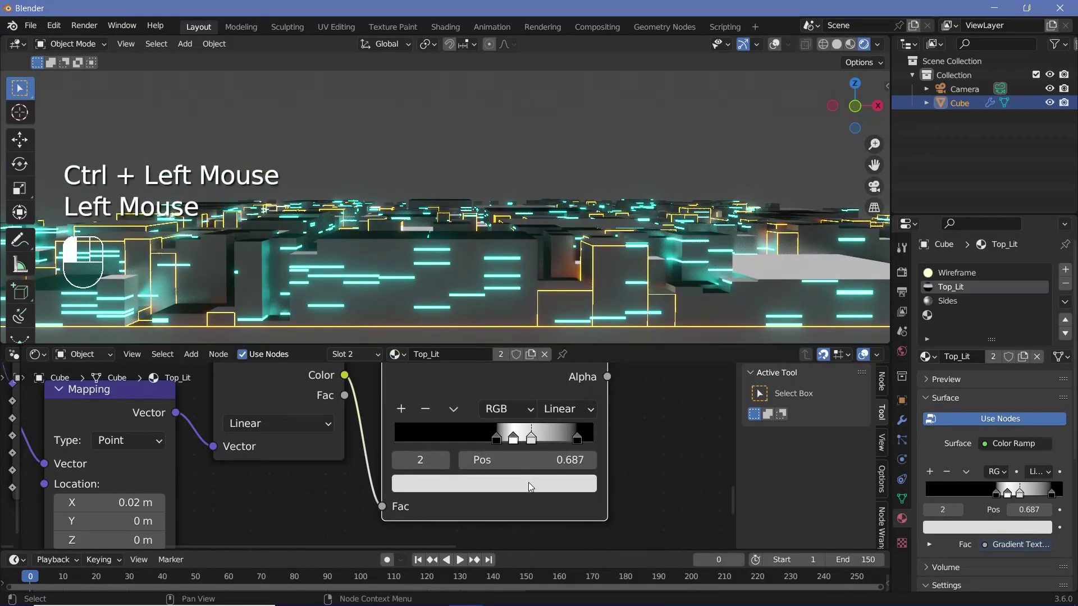
pyautogui.click(558, 434)
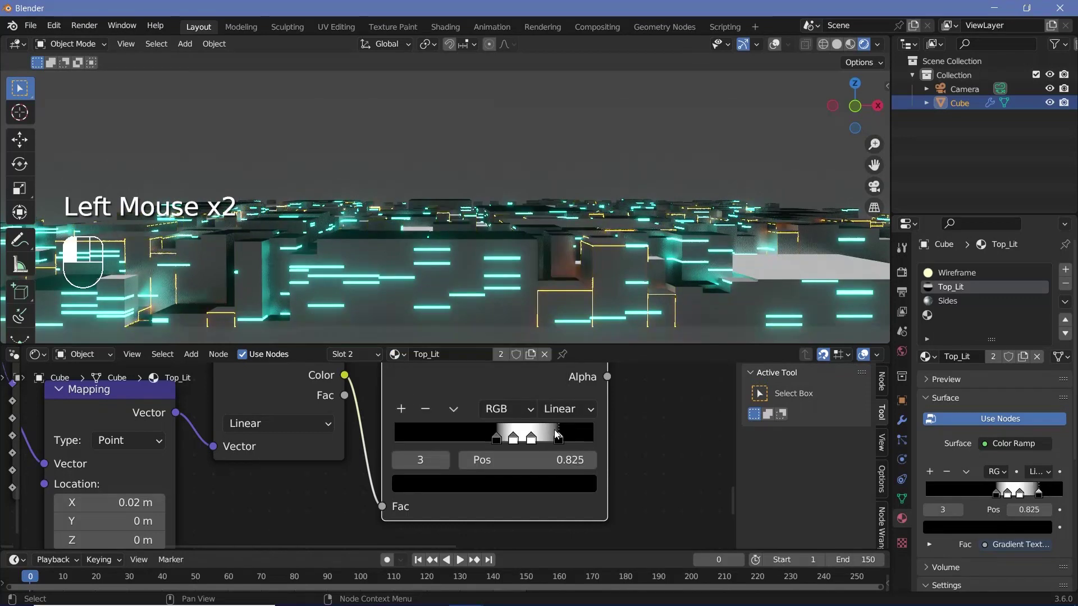
# Widen the geometry node editor and adjust the Wave Texture's Phase Offset to 64.880 to check how the gradient responds
pyautogui.scroll(-2, 595, 280)
pyautogui.moveTo(595, 280); pyautogui.dragTo(617, 316, button='middle')
pyautogui.moveTo(257, 507); pyautogui.dragTo(456, 469, button='middle')
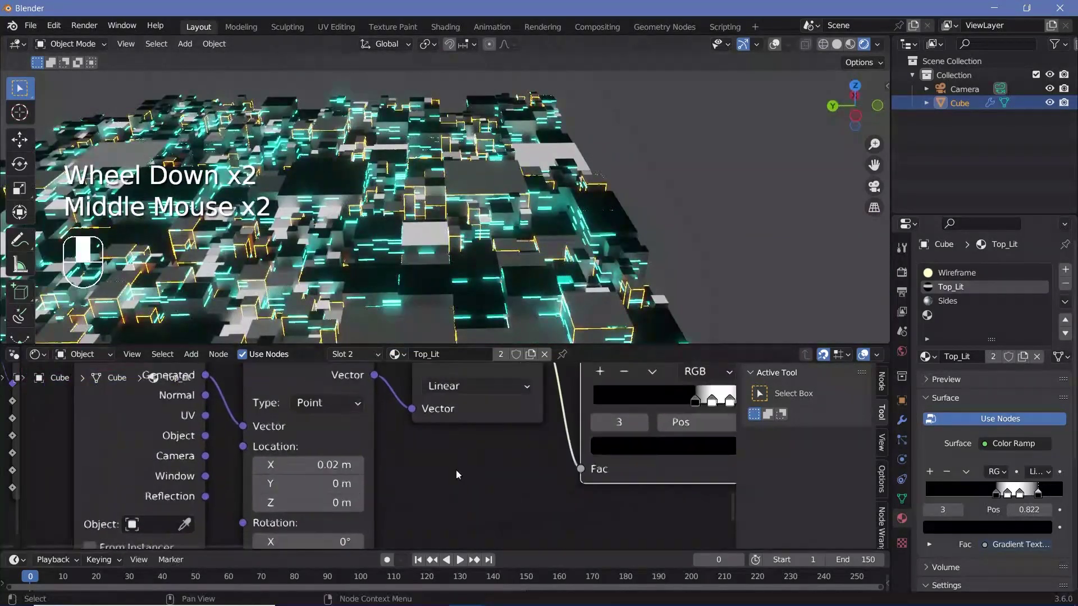
pyautogui.moveTo(20, 497); pyautogui.dragTo(243, 483)
pyautogui.moveTo(72, 454); pyautogui.dragTo(28, 466, button='middle')
pyautogui.keyDown('shift'); pyautogui.moveTo(140, 501); pyautogui.dragTo(193, 501); pyautogui.keyUp('shift')
# Connect the Color output of the gradient's Color Ramp to the Principled BSDF's Emission Strength
pyautogui.scroll(-3, 591, 493)
pyautogui.scroll(-1, 592, 494)
pyautogui.moveTo(567, 496); pyautogui.dragTo(259, 517, button='middle')
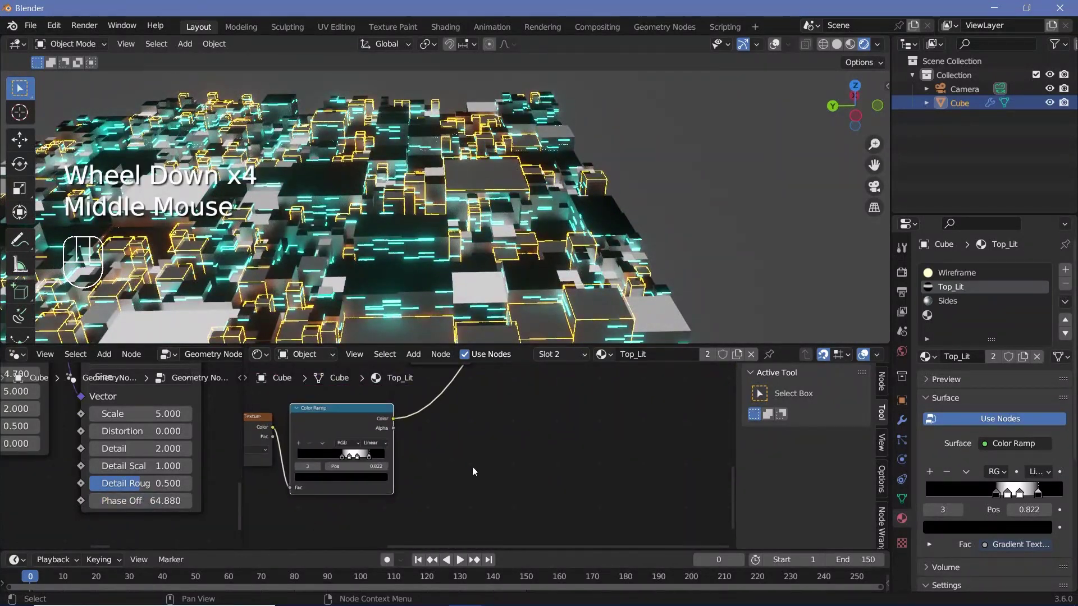
pyautogui.scroll(-1, 472, 466)
pyautogui.moveTo(472, 467); pyautogui.dragTo(451, 533, button='middle')
pyautogui.moveTo(382, 492); pyautogui.dragTo(484, 409)
pyautogui.scroll(3, 483, 493)
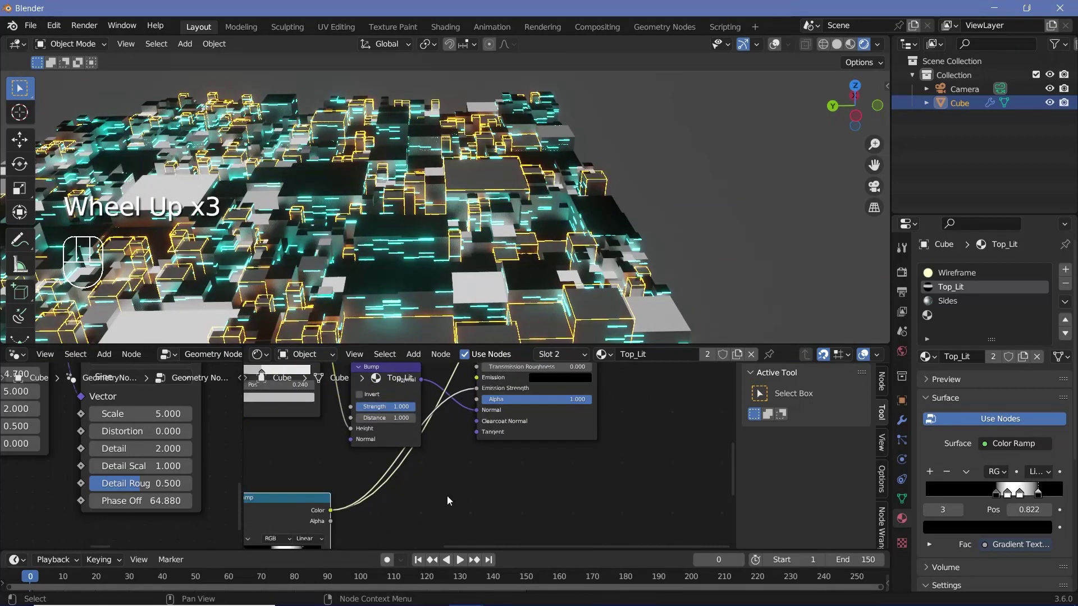
pyautogui.click(530, 433)
# Insert a Math node set to Multiply with a value of 100 between the gradient's Color Ramp and Emission Strength
pyautogui.moveTo(417, 447); pyautogui.dragTo(477, 438, button='middle')
pyautogui.hotkey('shift', 'a')
pyautogui.write('ma')
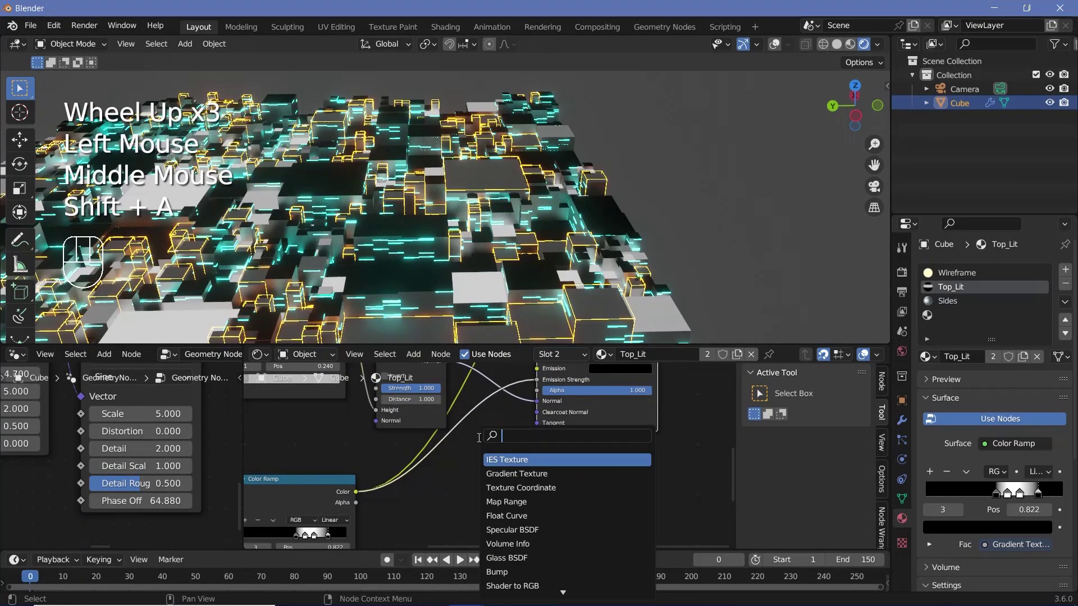
pyautogui.write('th')
pyautogui.click(490, 459)
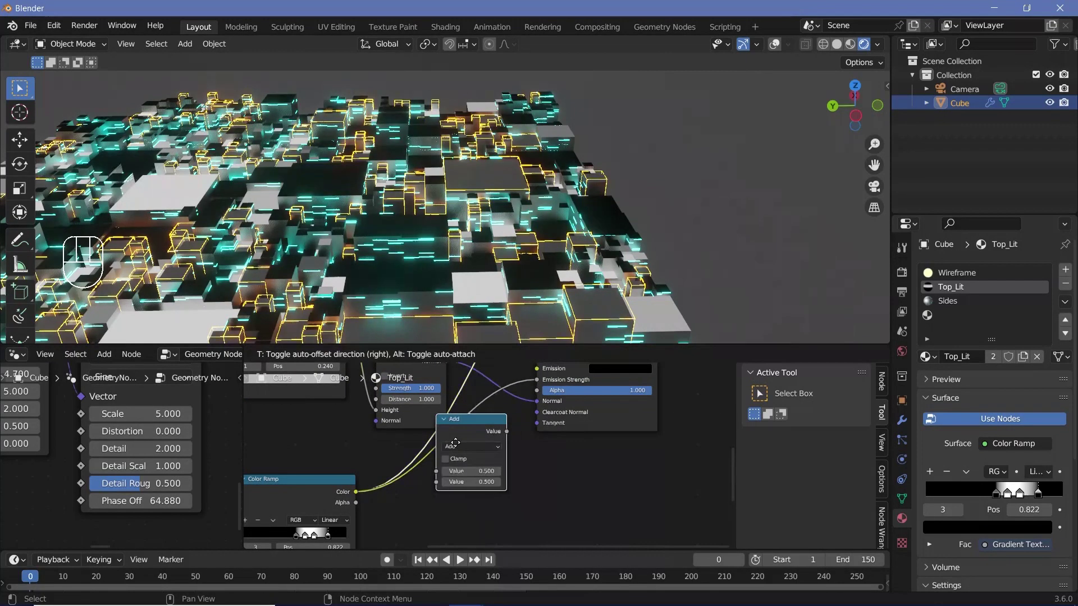
pyautogui.click(480, 468)
pyautogui.click(470, 457)
pyautogui.click(472, 481)
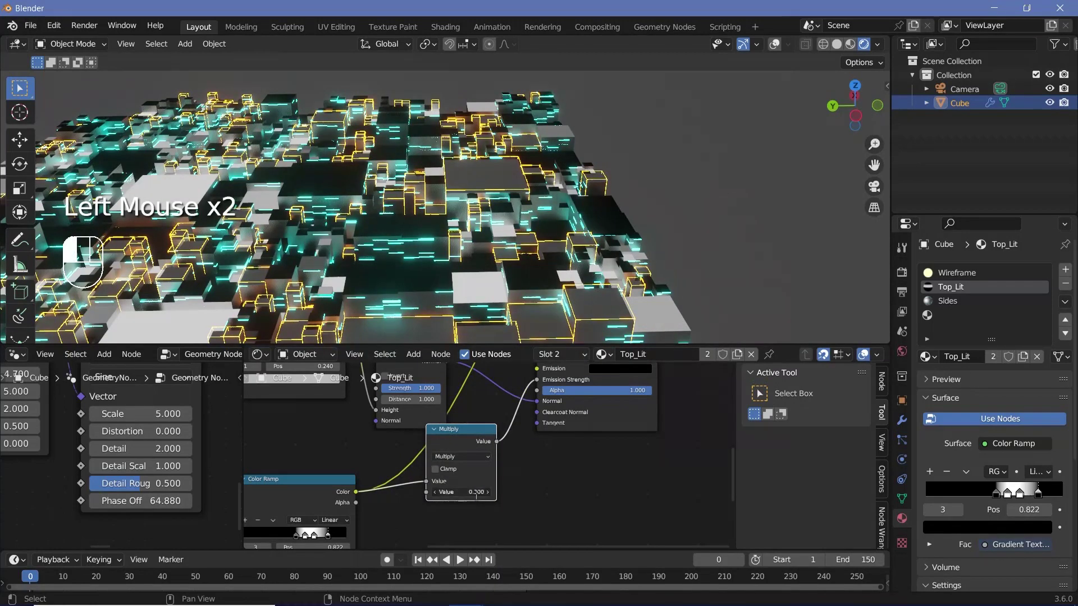
pyautogui.write('00')
# Change the Principled BSDF's Emission color to a fully saturated orange at full value
pyautogui.moveTo(615, 376); pyautogui.dragTo(554, 458, button='middle')
pyautogui.click(556, 451)
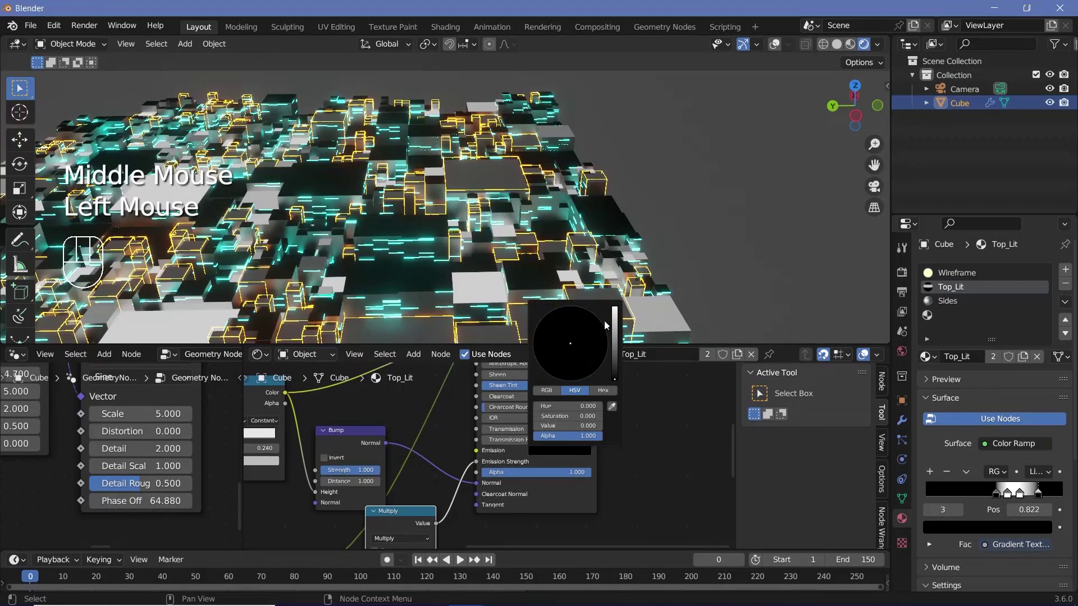
pyautogui.moveTo(614, 377); pyautogui.dragTo(615, 308)
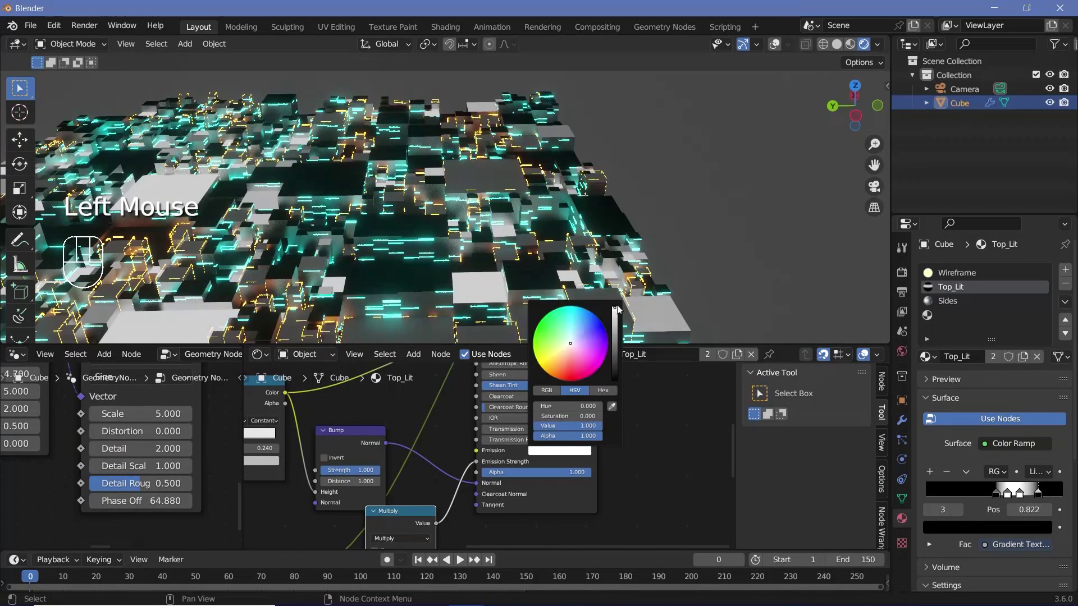
pyautogui.click(553, 457)
pyautogui.keyDown('ctrl'); pyautogui.click(551, 375); pyautogui.keyUp('ctrl')
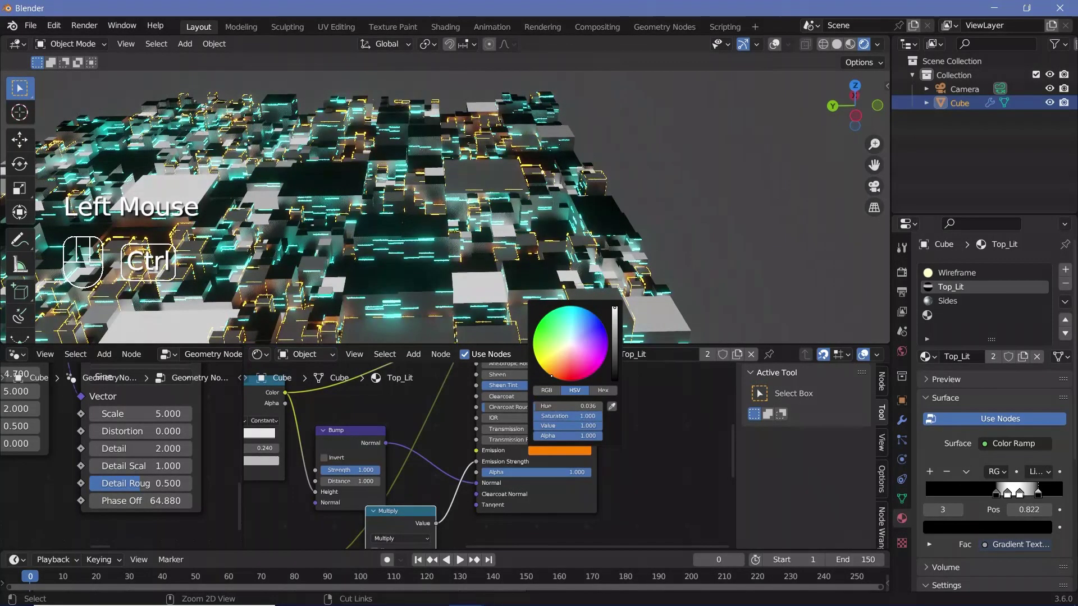
# Connect the Principled BSDF to the Material Output and move the output node clear of the shader
pyautogui.scroll(-2, 579, 504)
pyautogui.click(543, 487)
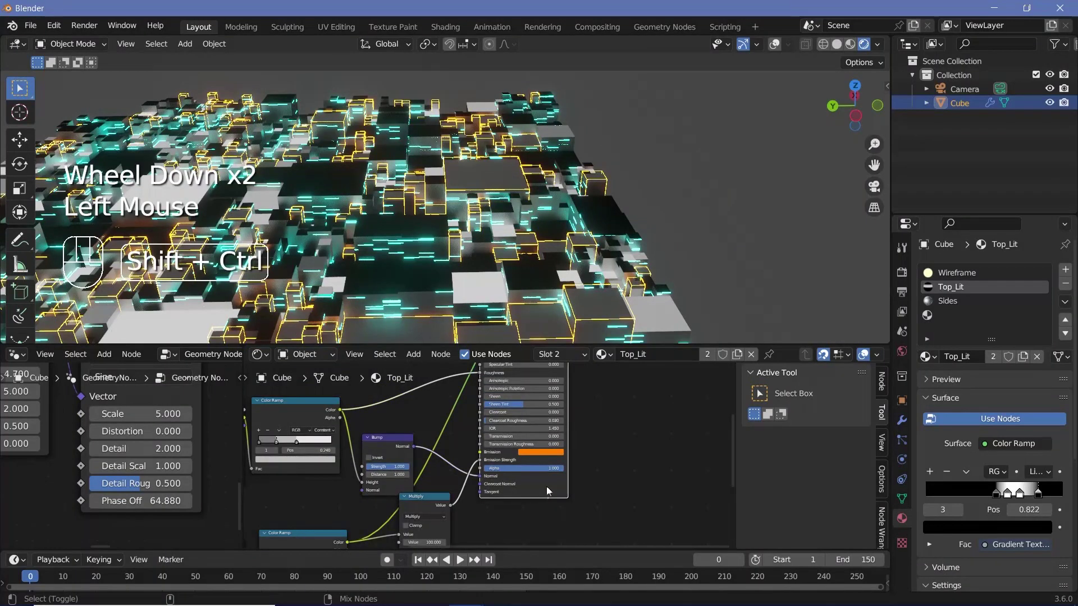
pyautogui.keyDown('ctrl'); pyautogui.keyDown('shift'); pyautogui.click(547, 486); pyautogui.keyUp('shift'); pyautogui.keyUp('ctrl')
pyautogui.moveTo(608, 456); pyautogui.dragTo(556, 405, button='middle')
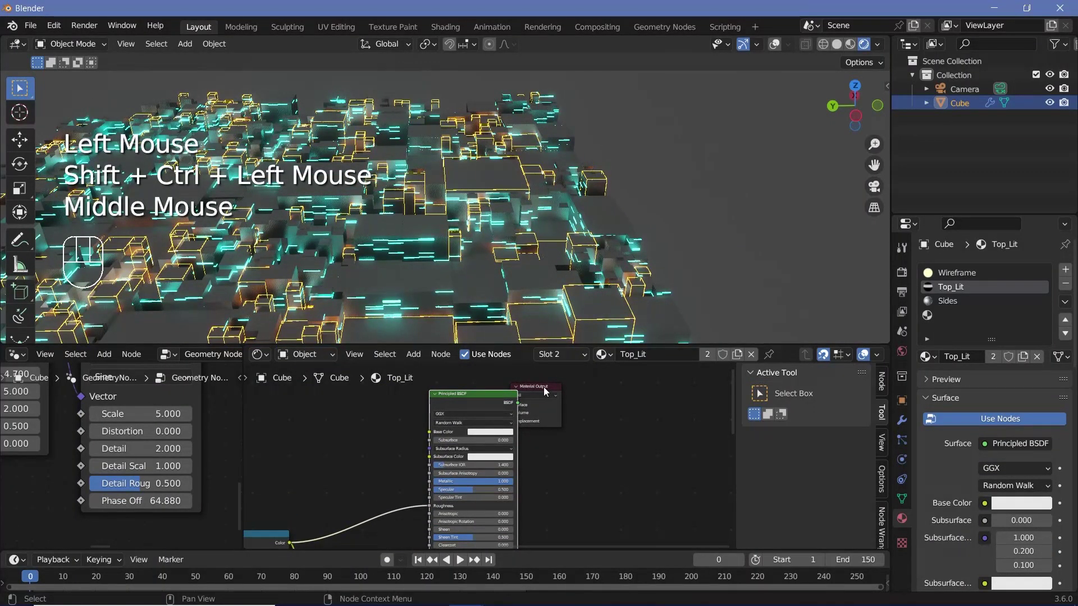
pyautogui.moveTo(544, 386); pyautogui.dragTo(586, 394)
# Adjust the Wave Texture's Phase Offset to 73.940 to preview the emissive block tops in motion
pyautogui.press('space')
pyautogui.press('space')
pyautogui.click(155, 513)
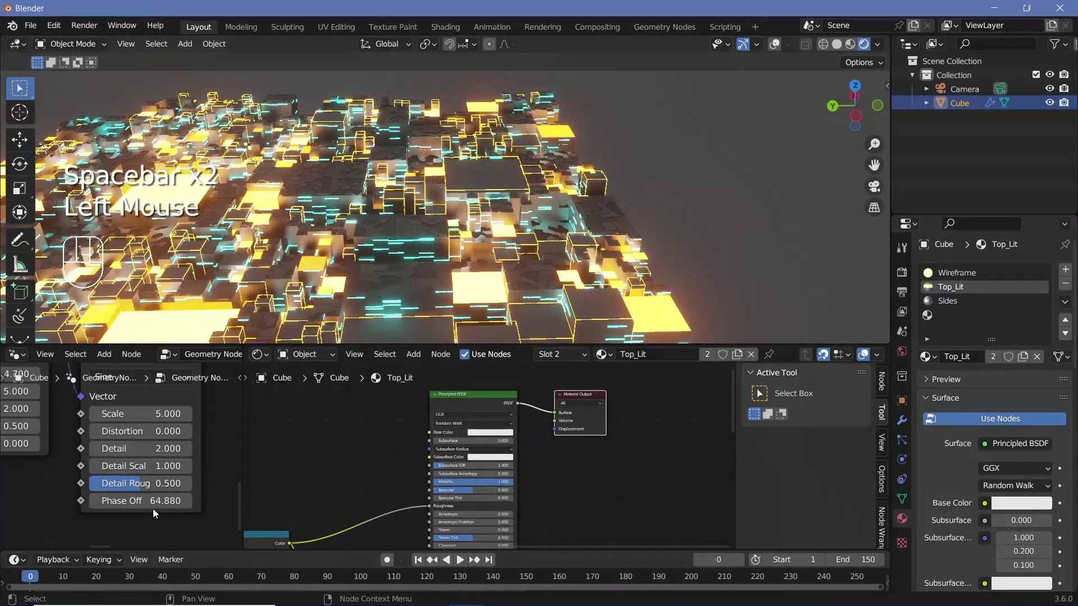
pyautogui.keyDown('shift'); pyautogui.moveTo(155, 500); pyautogui.dragTo(181, 500); pyautogui.keyUp('shift')
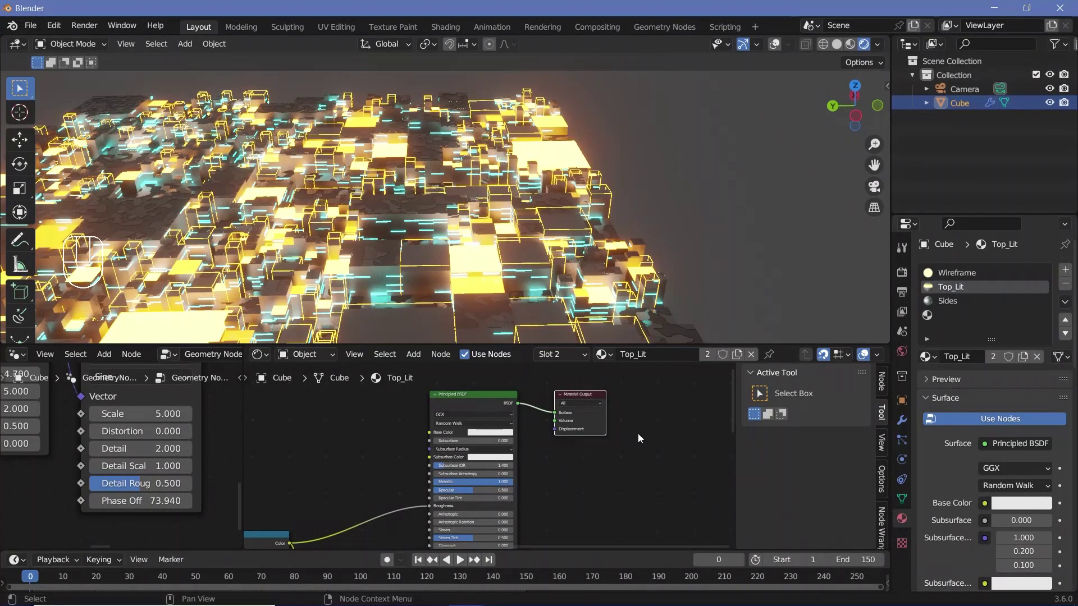
# Assign Top_Lit to the empty fourth material slot, make it an independent copy and rename it Top_NonLit
pyautogui.click(950, 318)
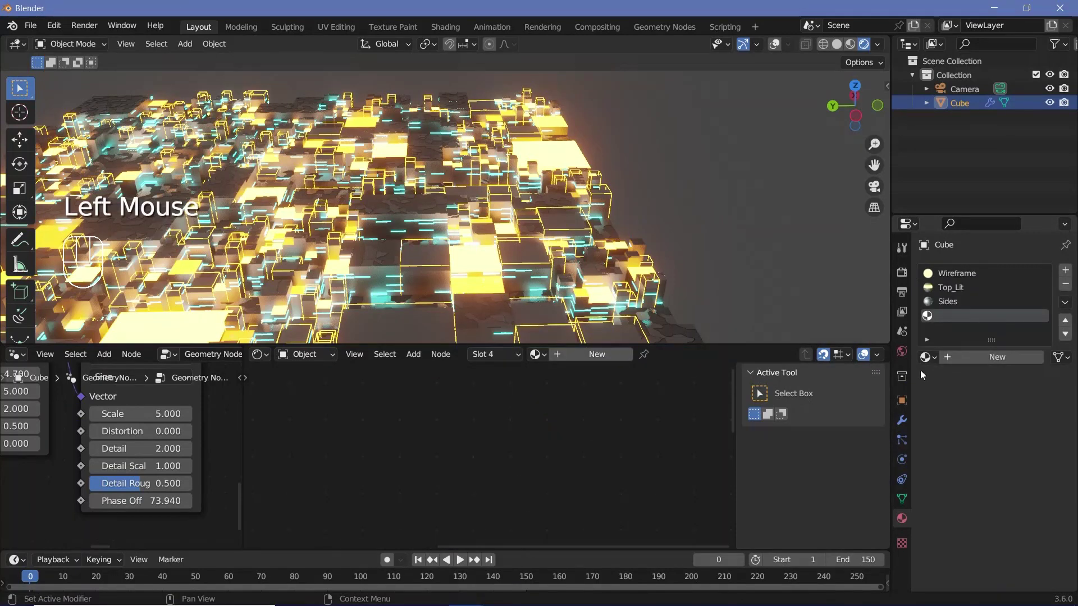
pyautogui.click(926, 357)
pyautogui.click(804, 394)
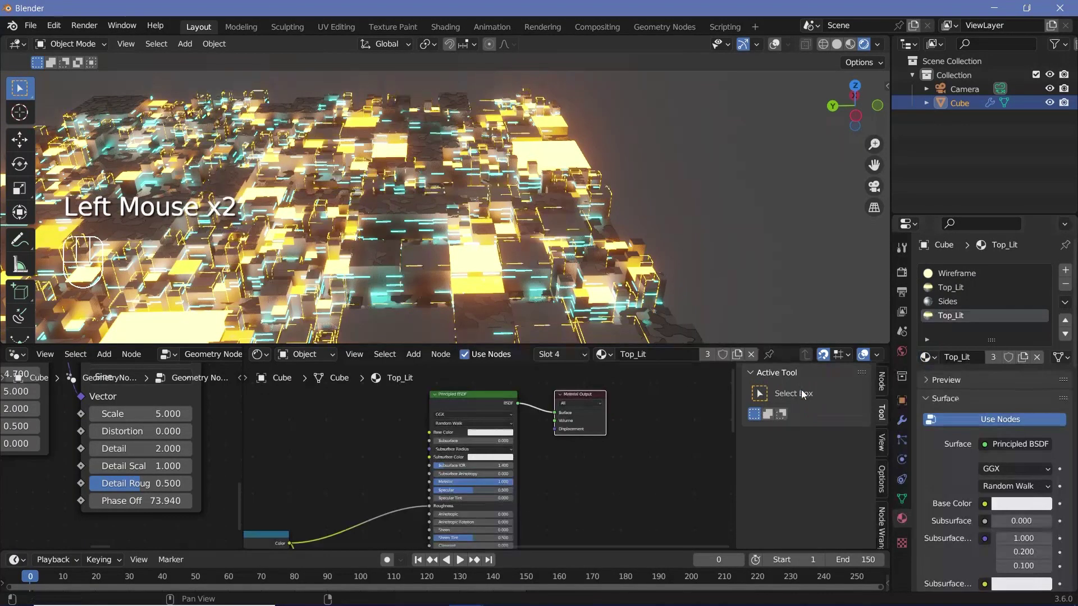
pyautogui.click(1022, 358)
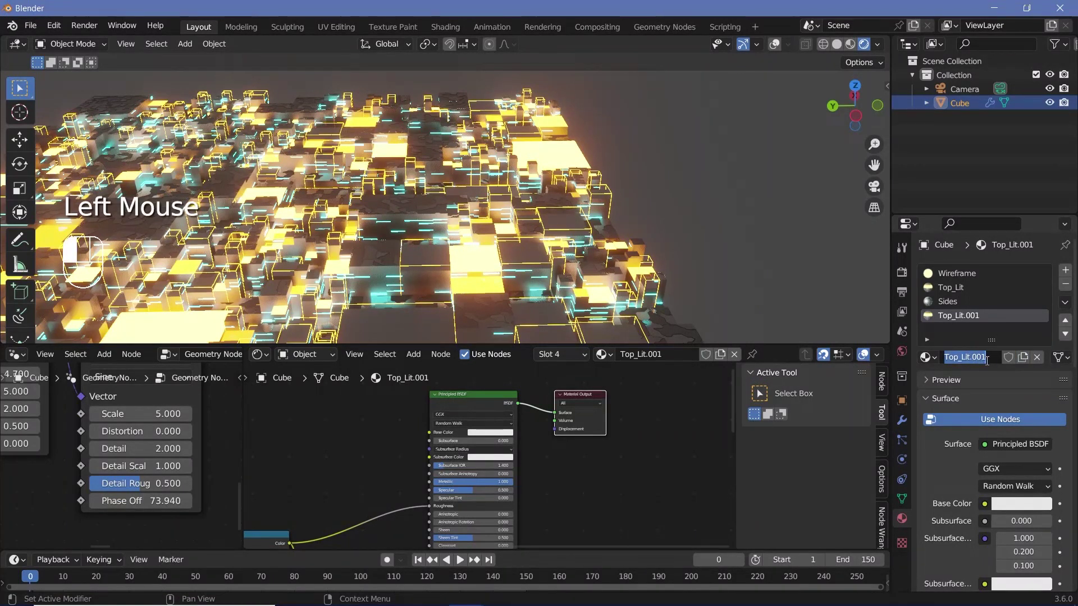
pyautogui.moveTo(973, 362); pyautogui.dragTo(963, 361)
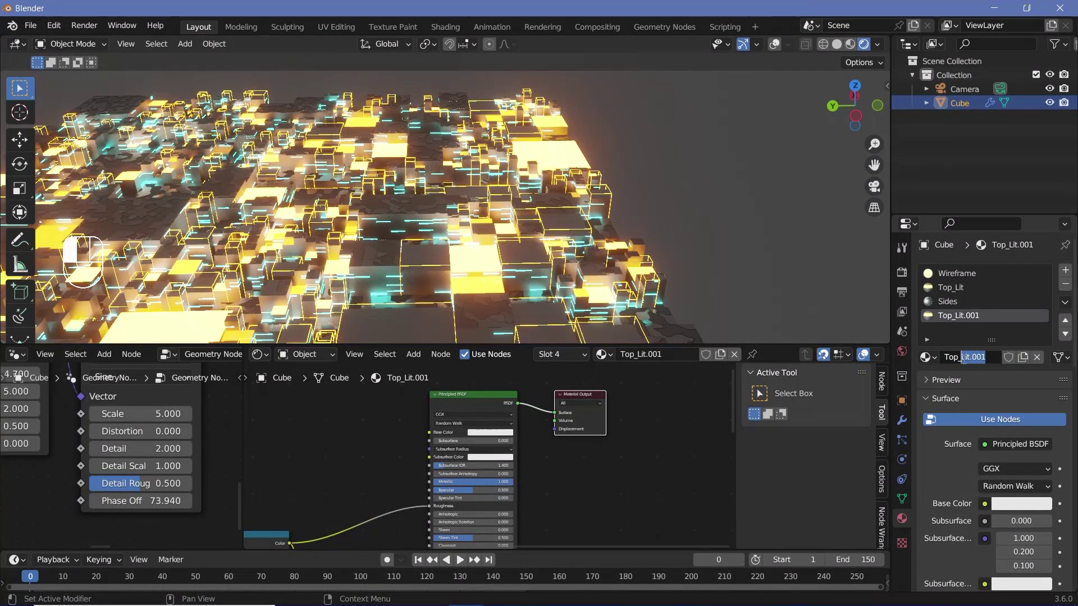
pyautogui.write('NonLit')
pyautogui.press('Return')
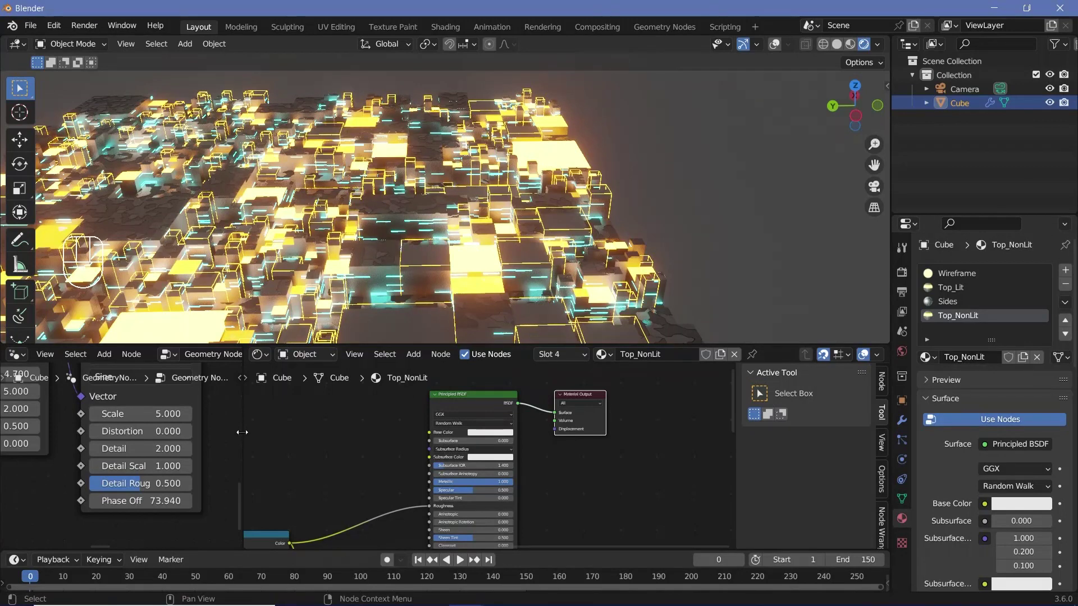
# Widen the geometry node editor and assign Top_NonLit to the empty Set Material node fed by the And node
pyautogui.moveTo(242, 432); pyautogui.dragTo(402, 436)
pyautogui.scroll(-3, 297, 449)
pyautogui.moveTo(297, 449); pyautogui.dragTo(117, 456, button='middle')
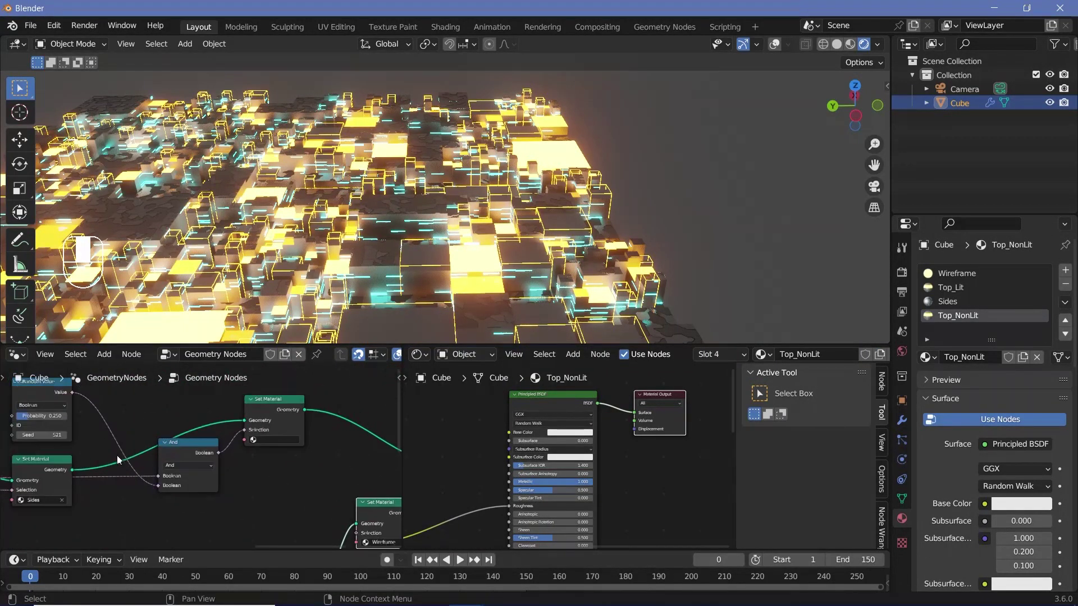
pyautogui.scroll(1, 295, 396)
pyautogui.click(290, 397)
pyautogui.scroll(-2, 260, 487)
pyautogui.moveTo(260, 487); pyautogui.dragTo(154, 484, button='middle')
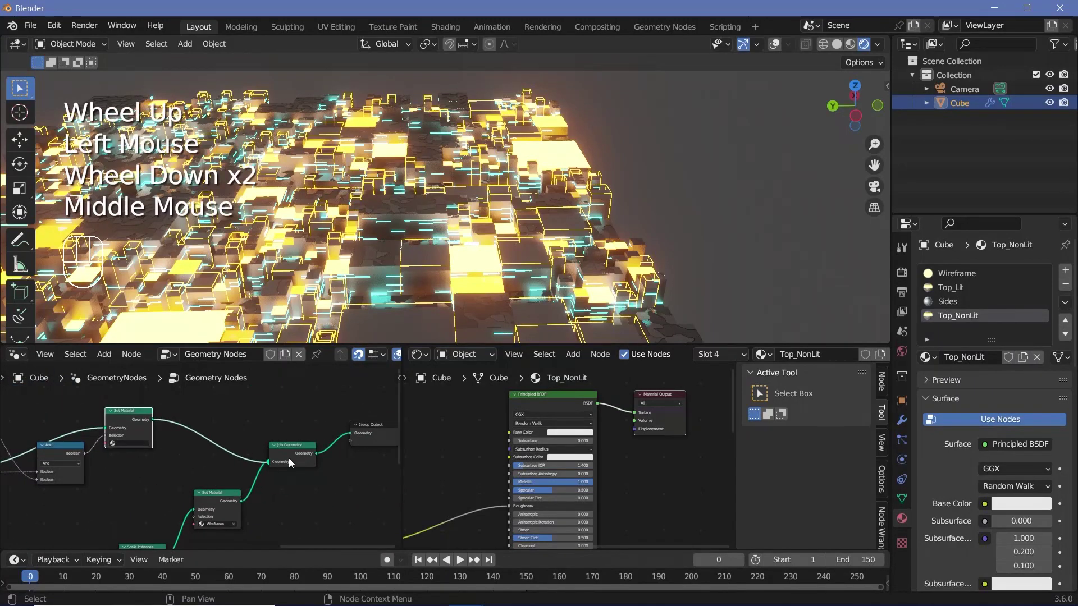
pyautogui.moveTo(289, 459); pyautogui.dragTo(186, 493, button='middle')
pyautogui.scroll(4, 227, 496)
pyautogui.scroll(2, 187, 493)
pyautogui.click(225, 468)
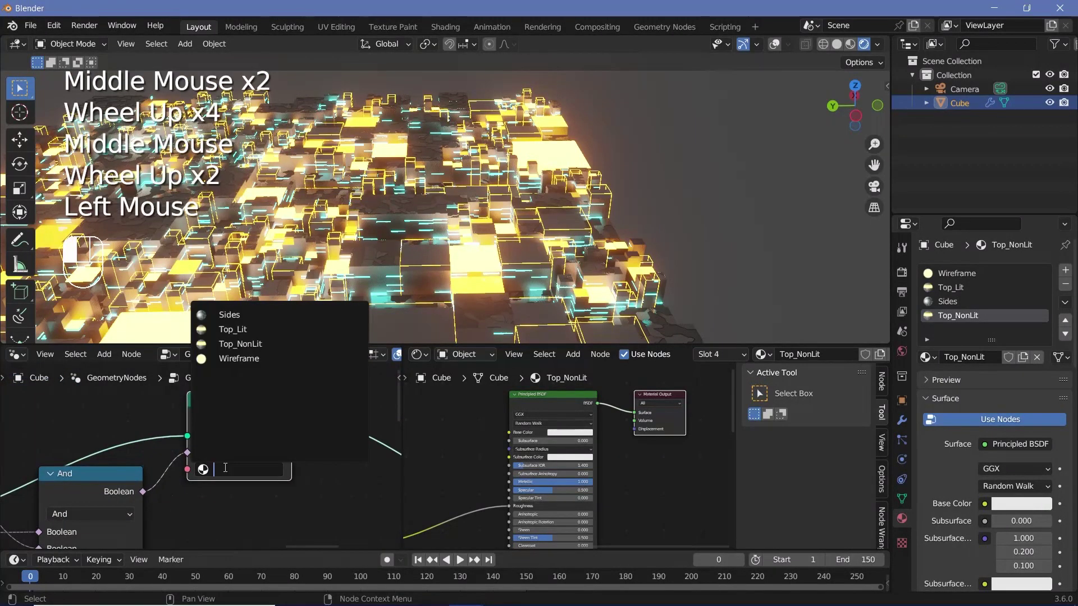
pyautogui.click(241, 343)
pyautogui.scroll(-4, 224, 443)
pyautogui.keyDown('shift'); pyautogui.moveTo(415, 247); pyautogui.dragTo(450, 221, button='middle'); pyautogui.keyUp('shift')
pyautogui.scroll(1, 450, 221)
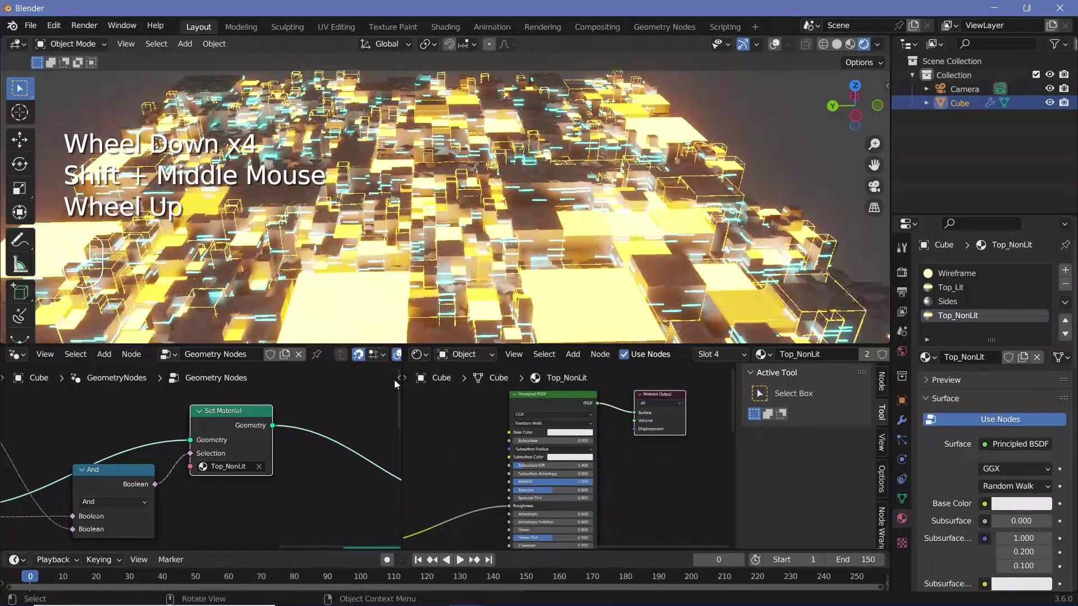
pyautogui.hotkey('ctrl', 'z')
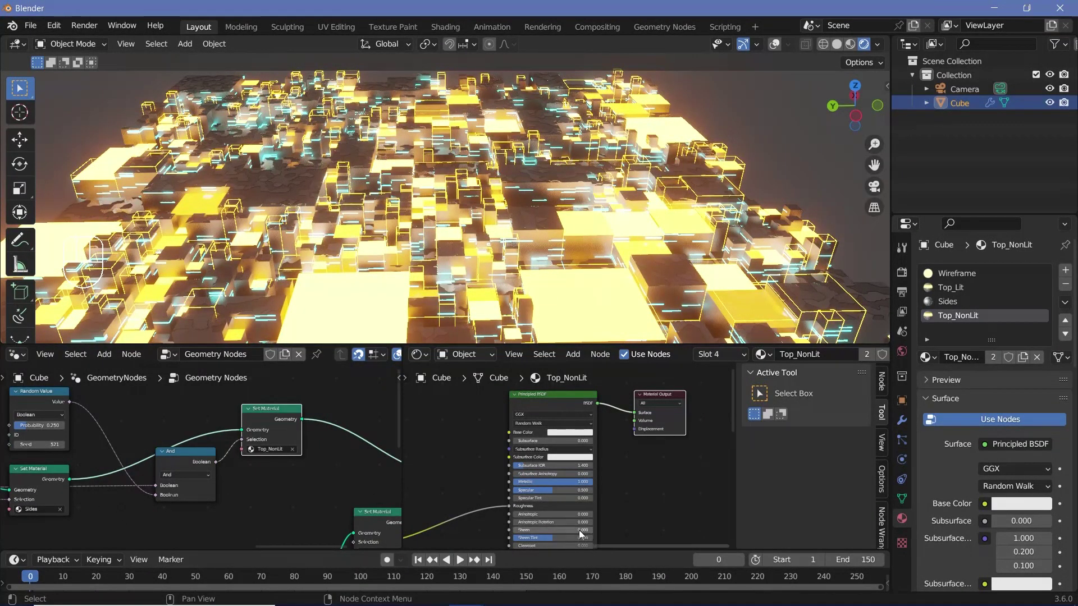
# Disconnect the Multiply node from Emission Strength in the Top_NonLit material
pyautogui.moveTo(580, 534); pyautogui.dragTo(482, 536, button='middle')
pyautogui.scroll(2, 509, 486)
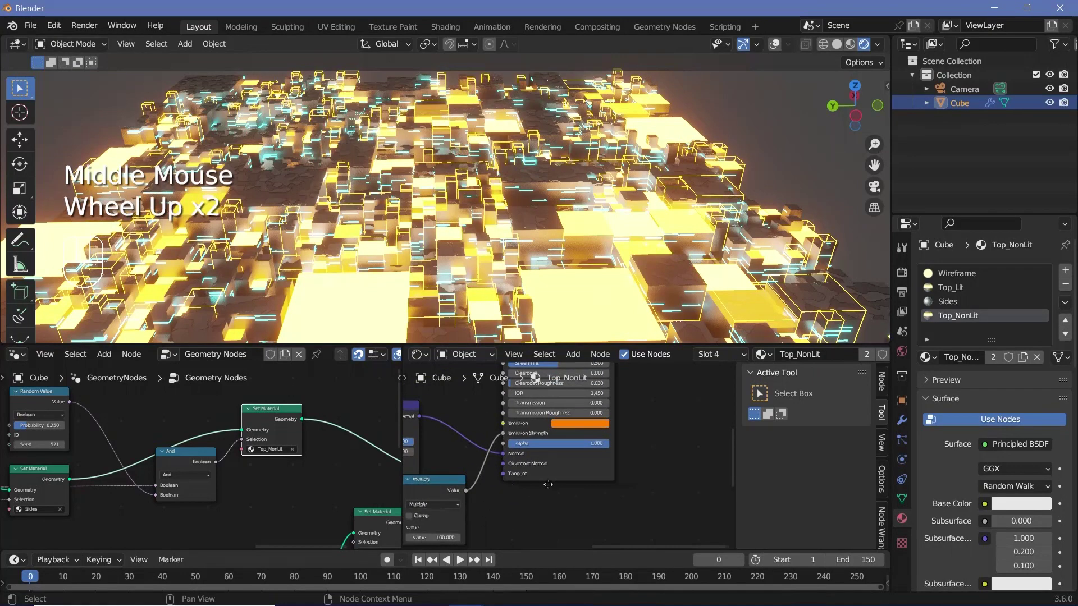
pyautogui.moveTo(509, 486); pyautogui.dragTo(637, 474, button='middle')
pyautogui.click(639, 433)
pyautogui.moveTo(647, 417); pyautogui.dragTo(658, 513)
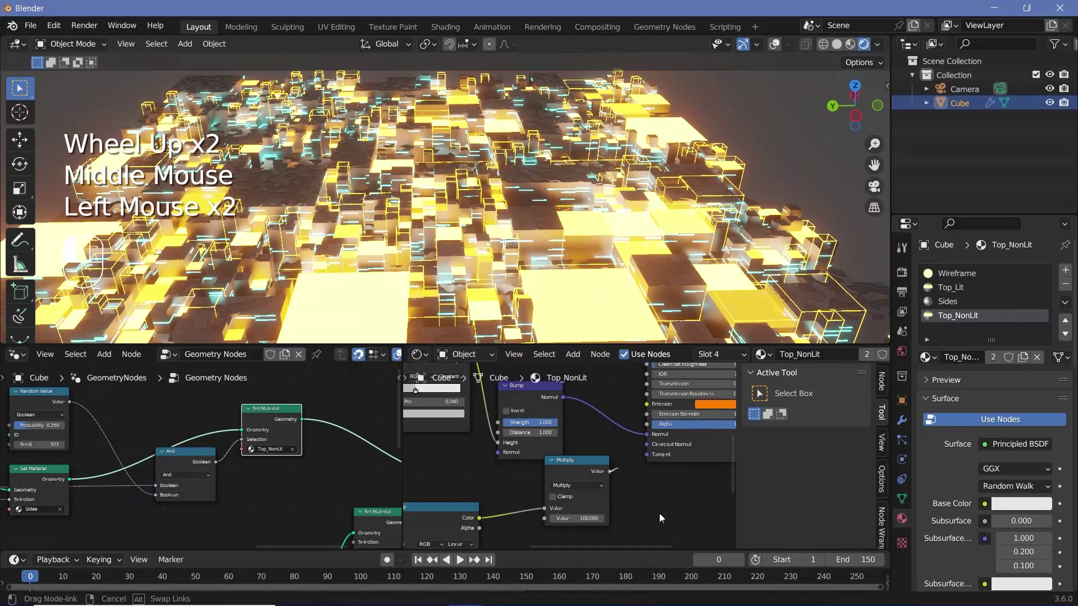
pyautogui.moveTo(681, 463); pyautogui.dragTo(544, 498, button='middle')
pyautogui.click(535, 378)
pyautogui.moveTo(534, 378); pyautogui.dragTo(640, 449, button='middle')
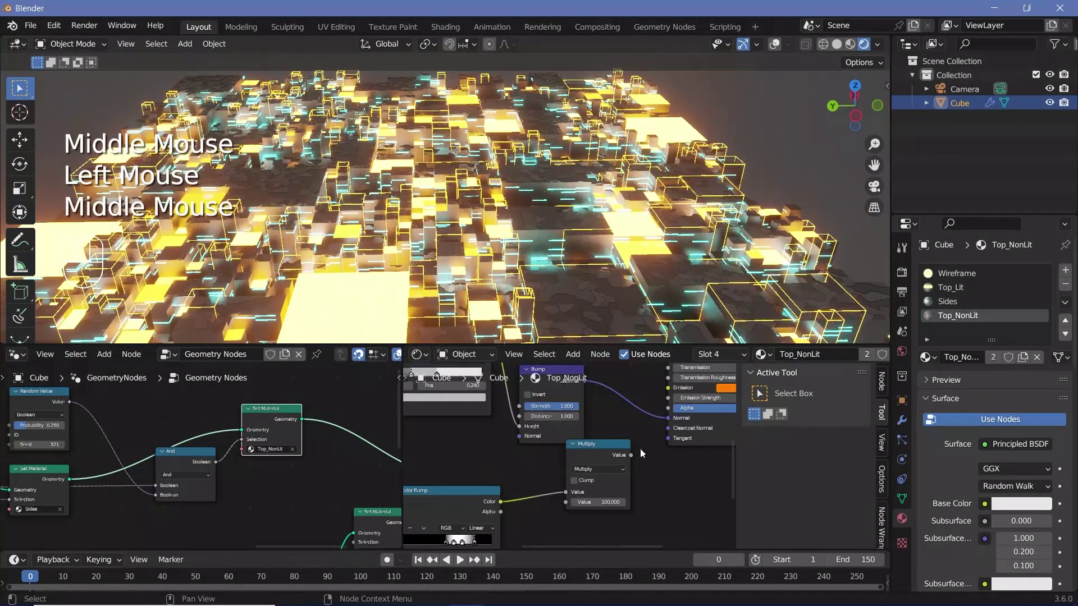
# Delete the disconnected Multiply node, the gradient's Color Ramp and the selected node feeding it from Top_NonLit
pyautogui.scroll(-1, 599, 459)
pyautogui.click(599, 459)
pyautogui.keyDown('shift'); pyautogui.click(477, 494); pyautogui.keyUp('shift')
pyautogui.keyDown('shift'); pyautogui.click(421, 504); pyautogui.keyUp('shift')
pyautogui.press('x')
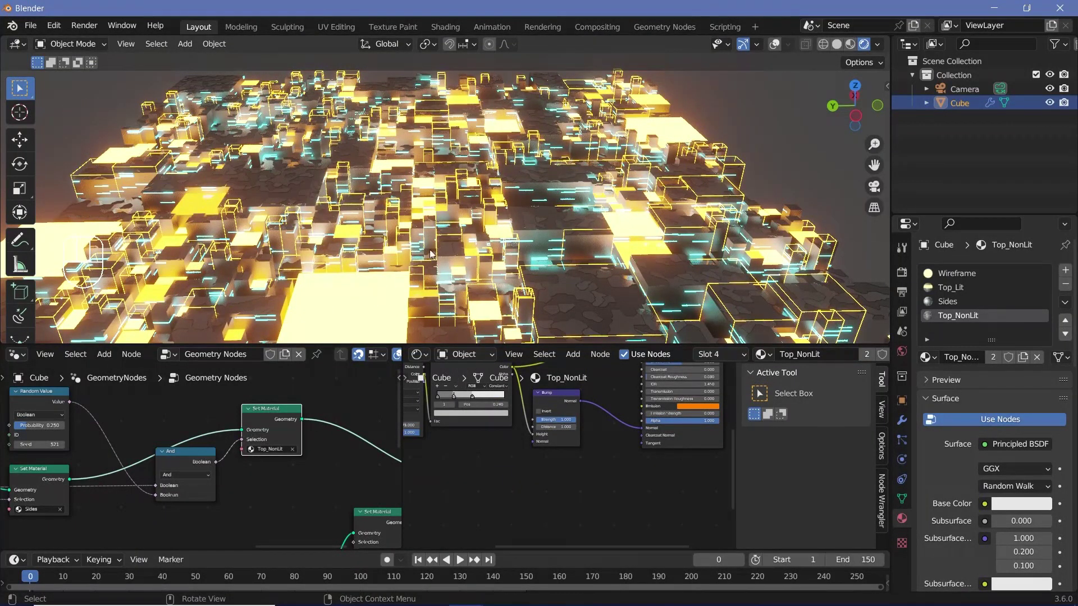
# Set the probability of the Random Value node feeding the And node to 0.750
pyautogui.moveTo(182, 469); pyautogui.dragTo(275, 510, button='middle')
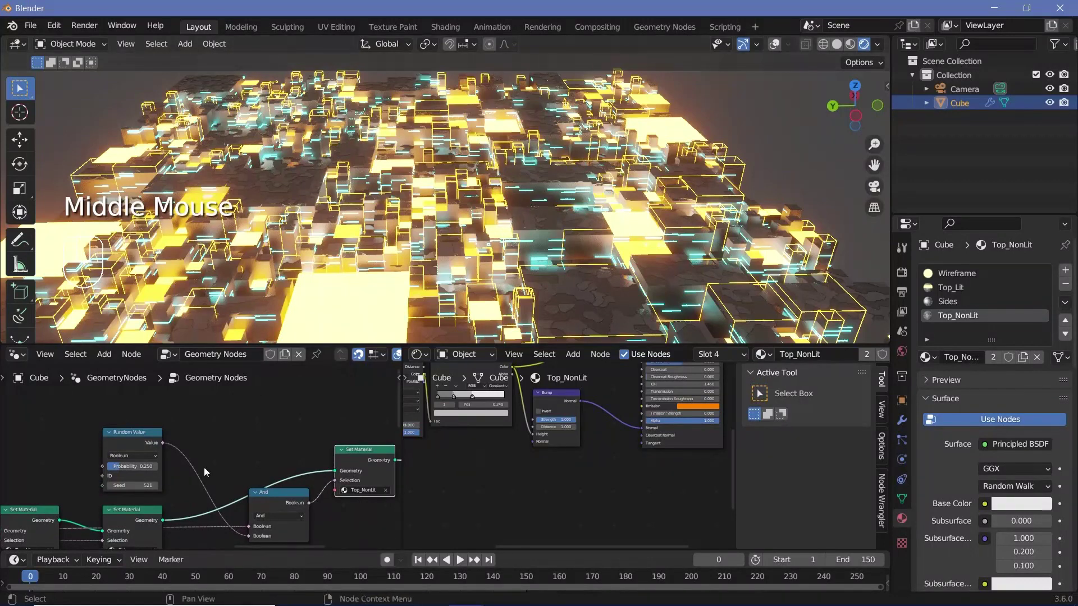
pyautogui.moveTo(204, 467); pyautogui.dragTo(234, 486, button='middle')
pyautogui.scroll(1, 234, 486)
pyautogui.scroll(1, 214, 483)
pyautogui.click(216, 481)
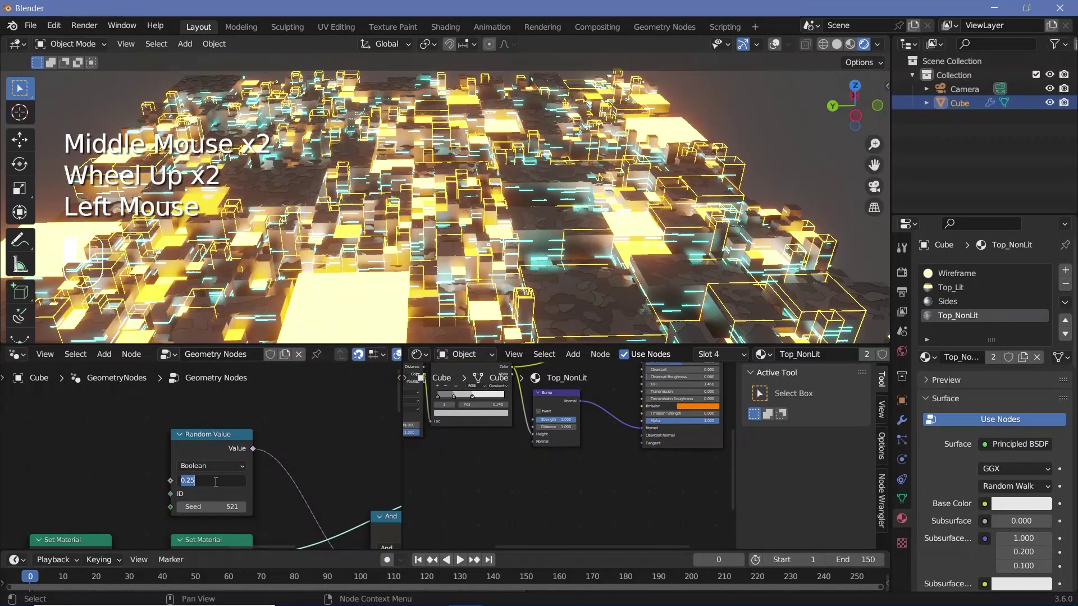
pyautogui.press('Return')
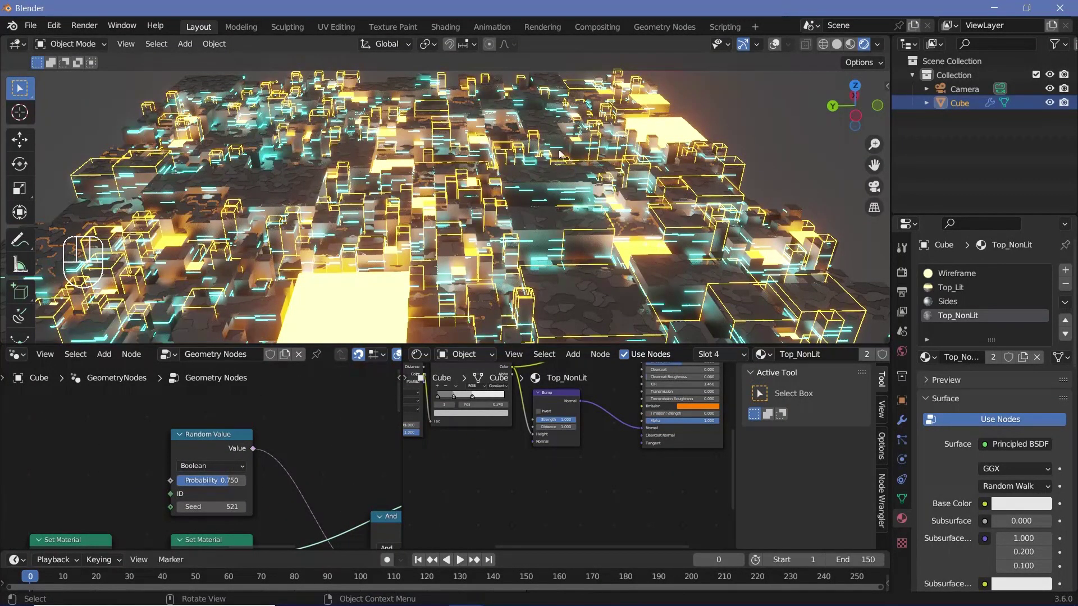
# Adjust the Wave Texture's Phase Offset to 79.860 and view the scene through the camera
pyautogui.press('space')
pyautogui.press('space')
pyautogui.click(387, 504)
pyautogui.moveTo(386, 503); pyautogui.dragTo(169, 519, button='middle')
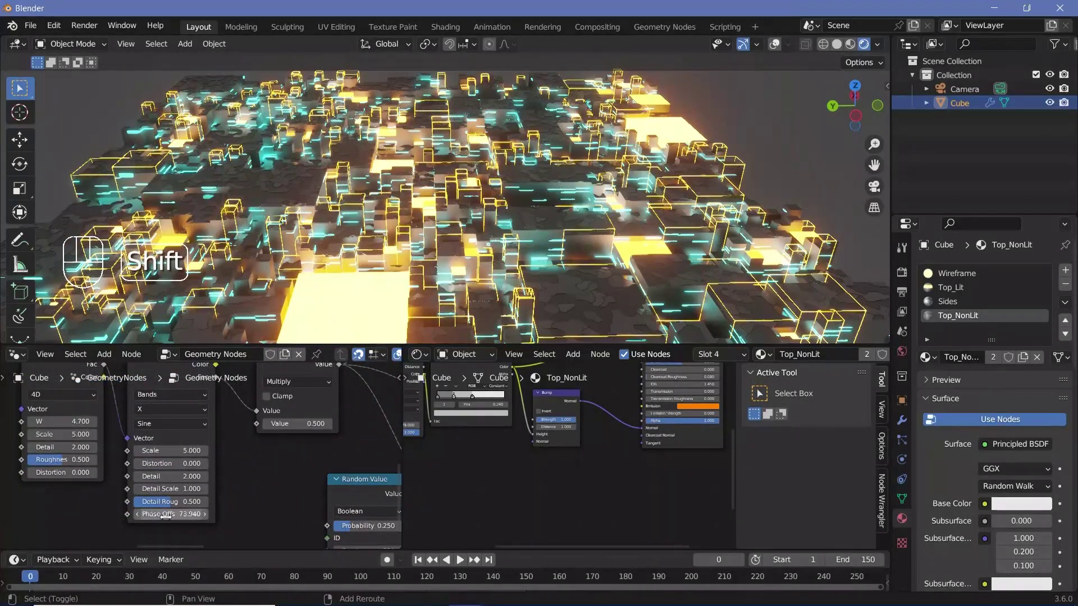
pyautogui.keyDown('shift'); pyautogui.moveTo(171, 514); pyautogui.dragTo(224, 514); pyautogui.keyUp('shift')
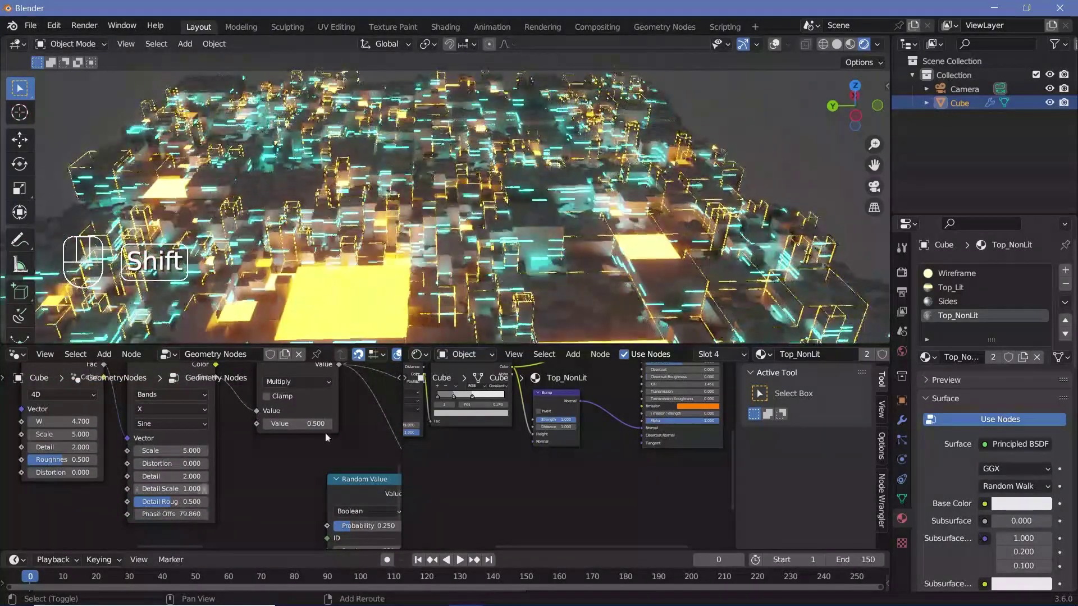
pyautogui.press('KP_0')
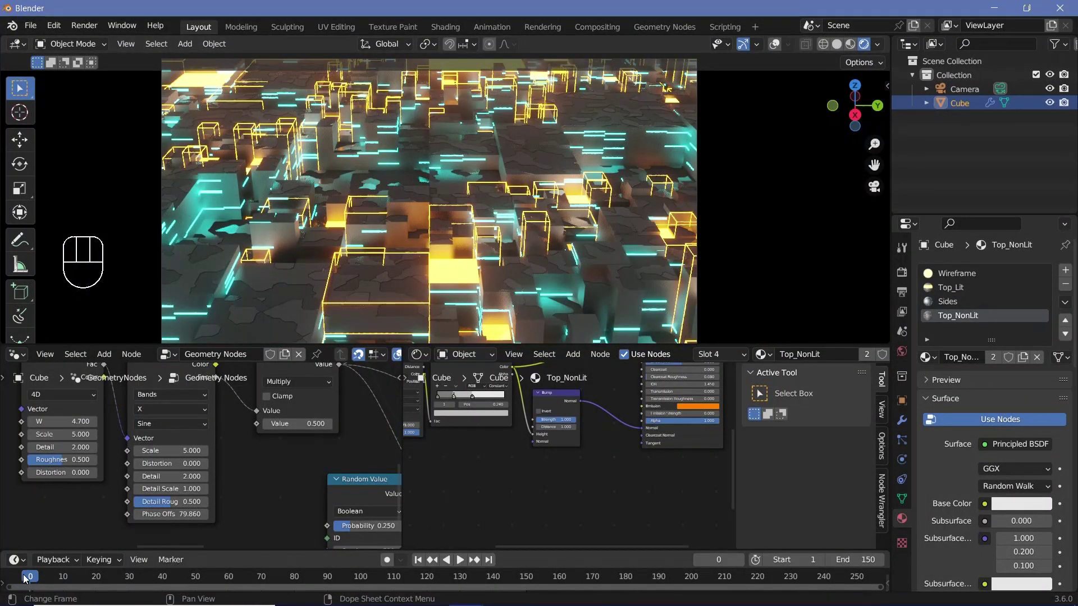
# Set the Wave Texture's Phase Offset to 0 and keyframe it at frame 0
pyautogui.click(184, 515)
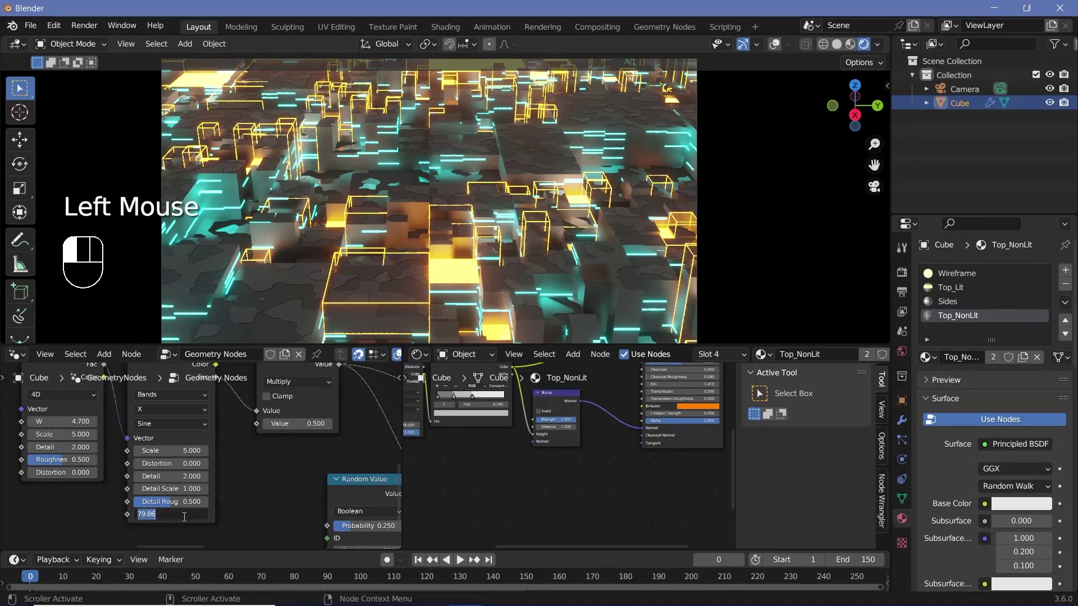
pyautogui.write('0')
pyautogui.press('Return')
pyautogui.press('i')
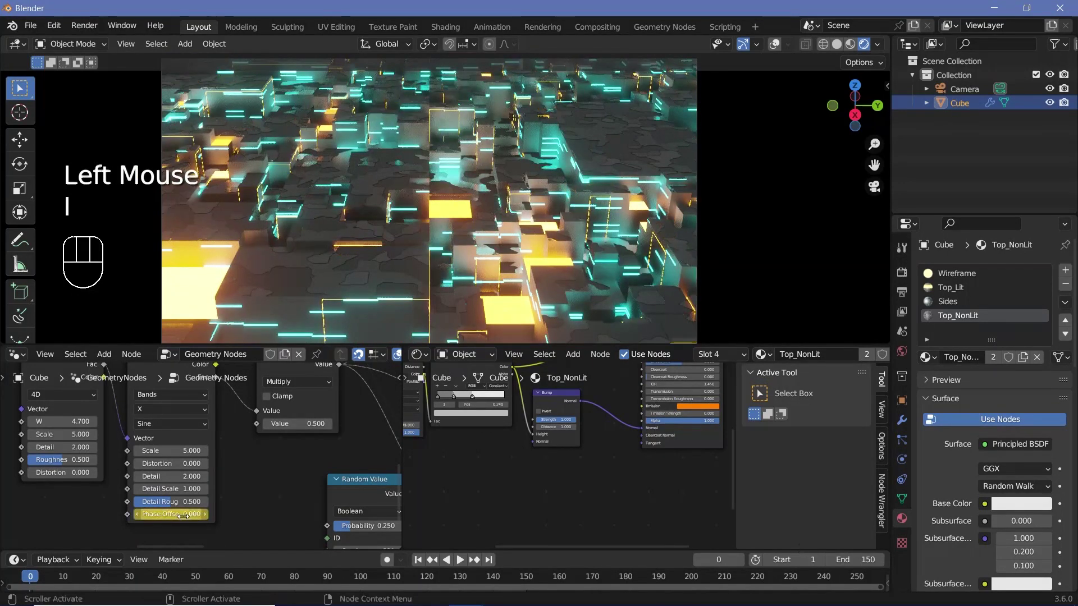
# Keyframe the Wave Texture's Phase Offset at frame 150 with a value of 2*pi
pyautogui.click(527, 579)
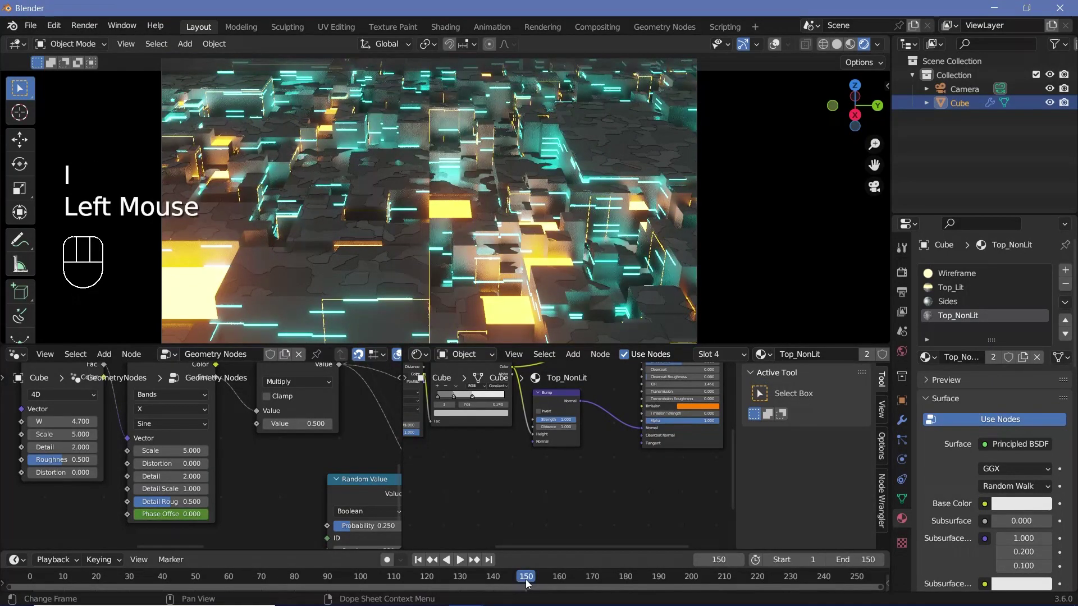
pyautogui.doubleClick(170, 514)
pyautogui.write('2*pi')
pyautogui.press('Return')
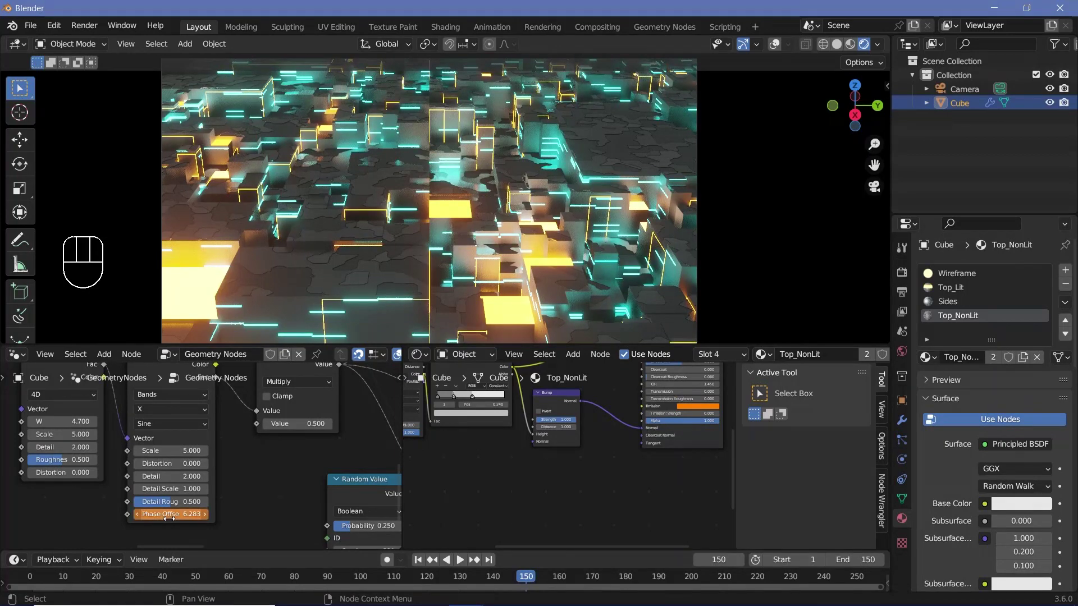
pyautogui.press('i')
# Enlarge the timeline, set the Phase Offset keyframes' interpolation to Linear and play the animation from frame 0
pyautogui.click(187, 433)
pyautogui.scroll(-1, 186, 433)
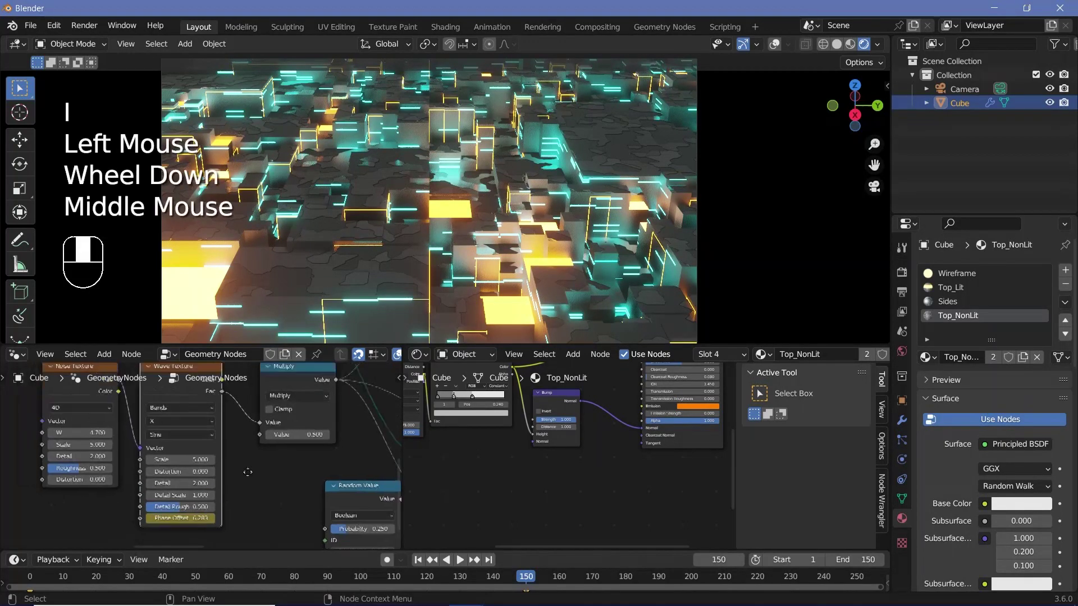
pyautogui.moveTo(182, 380); pyautogui.dragTo(176, 425, button='middle')
pyautogui.moveTo(273, 551); pyautogui.dragTo(272, 519)
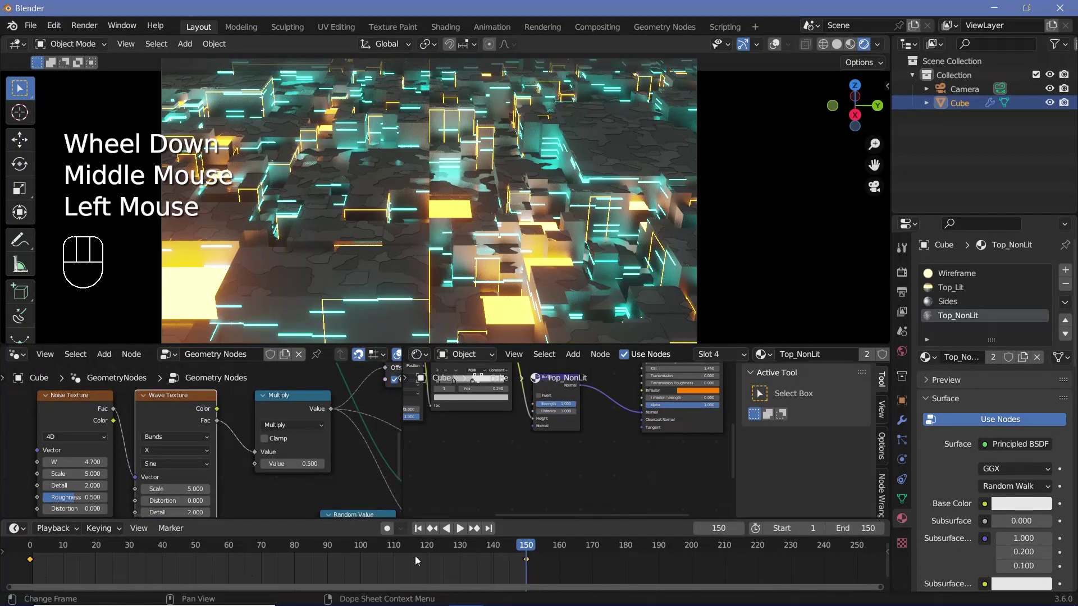
pyautogui.press('t')
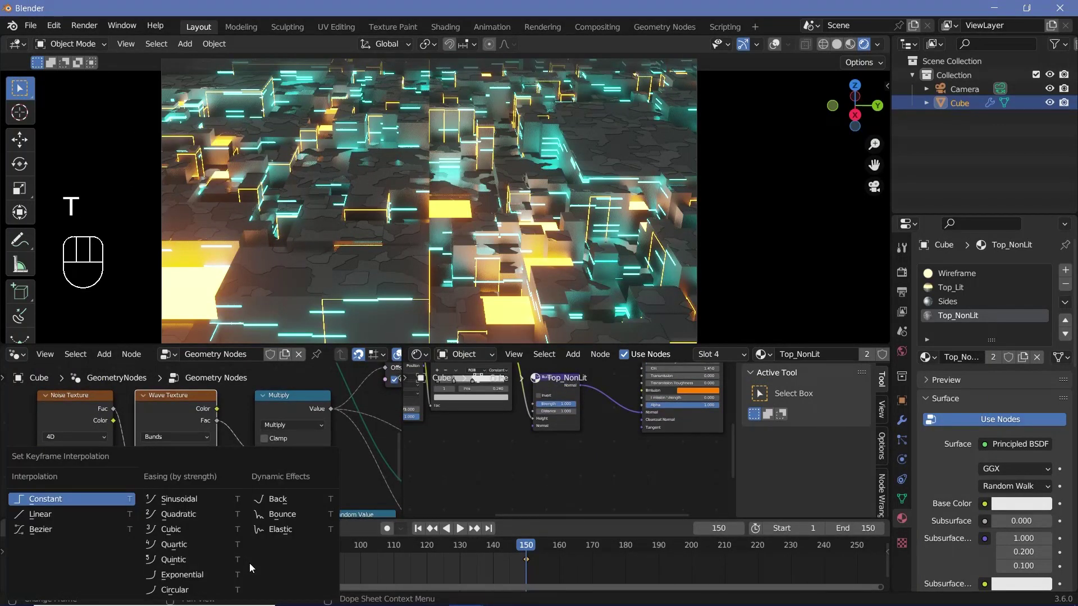
pyautogui.click(51, 515)
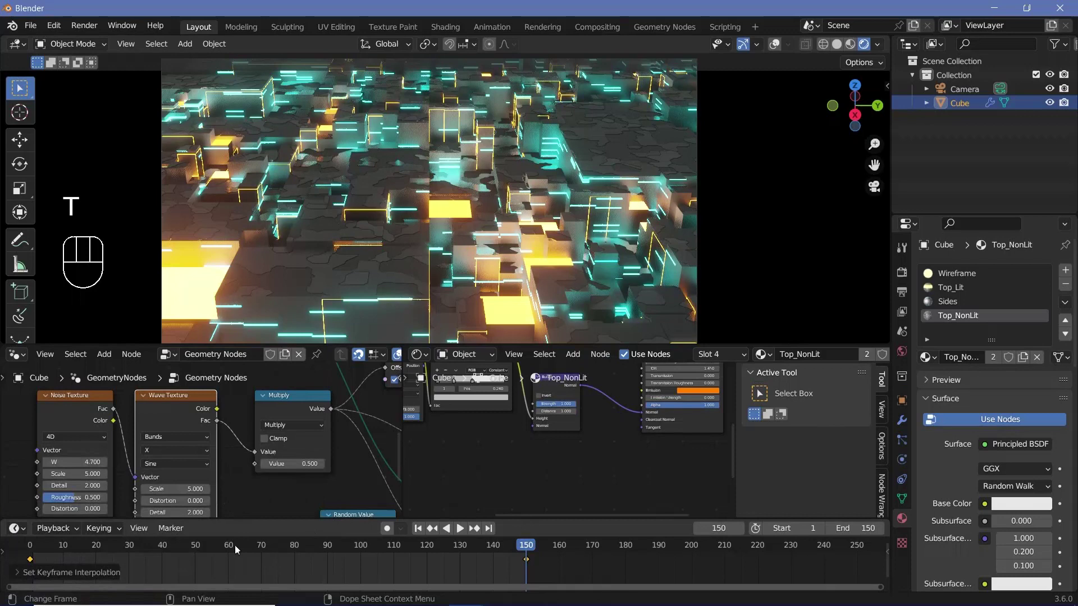
pyautogui.click(30, 556)
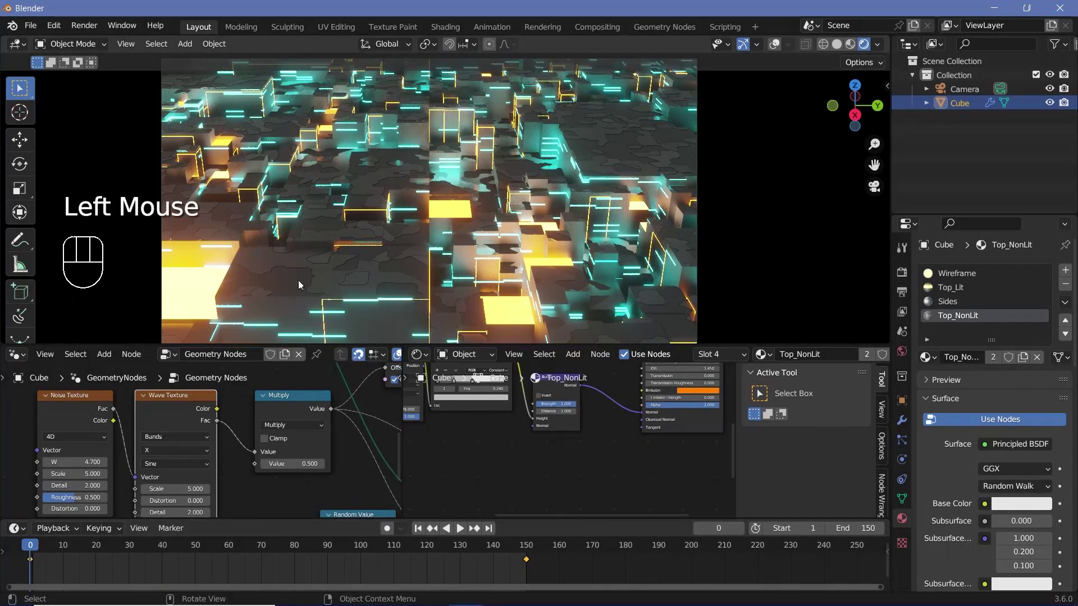
pyautogui.press('space')
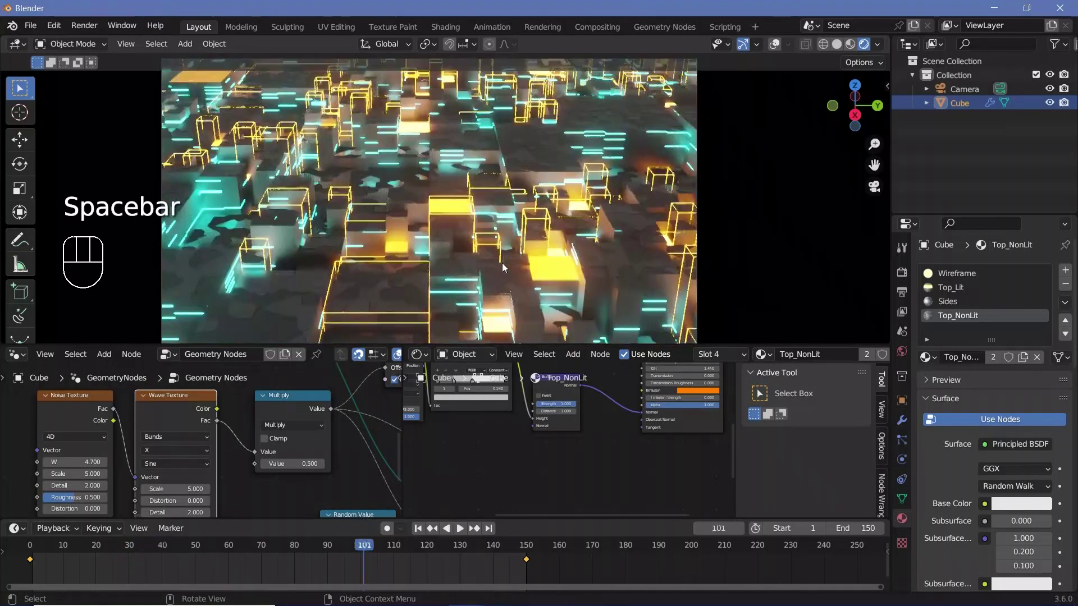
pyautogui.press('space')
pyautogui.press('space')
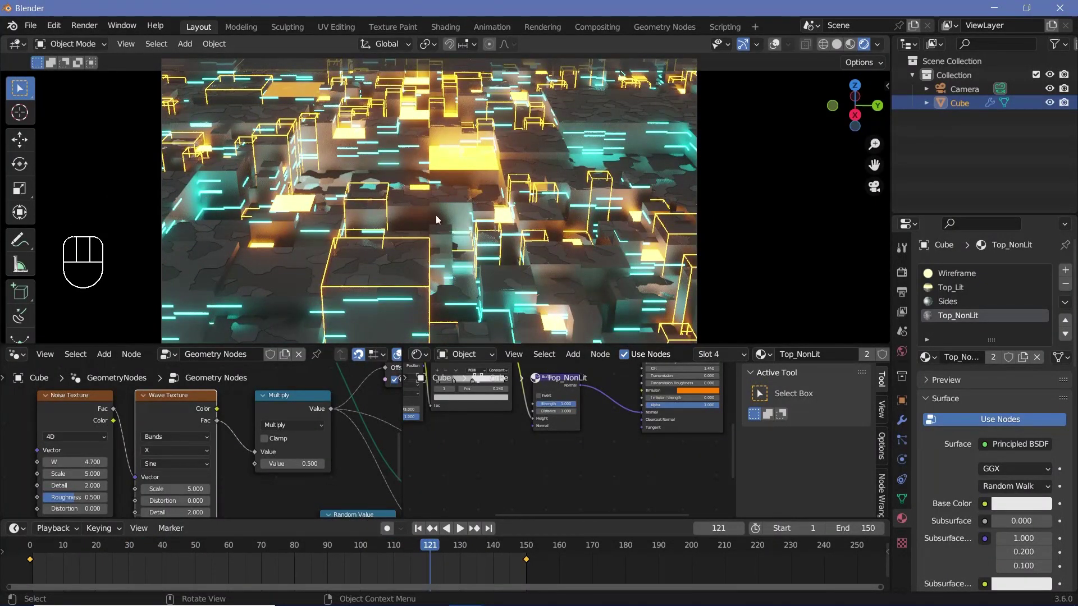
# Darken the World background color to a value of 0.015
pyautogui.click(901, 353)
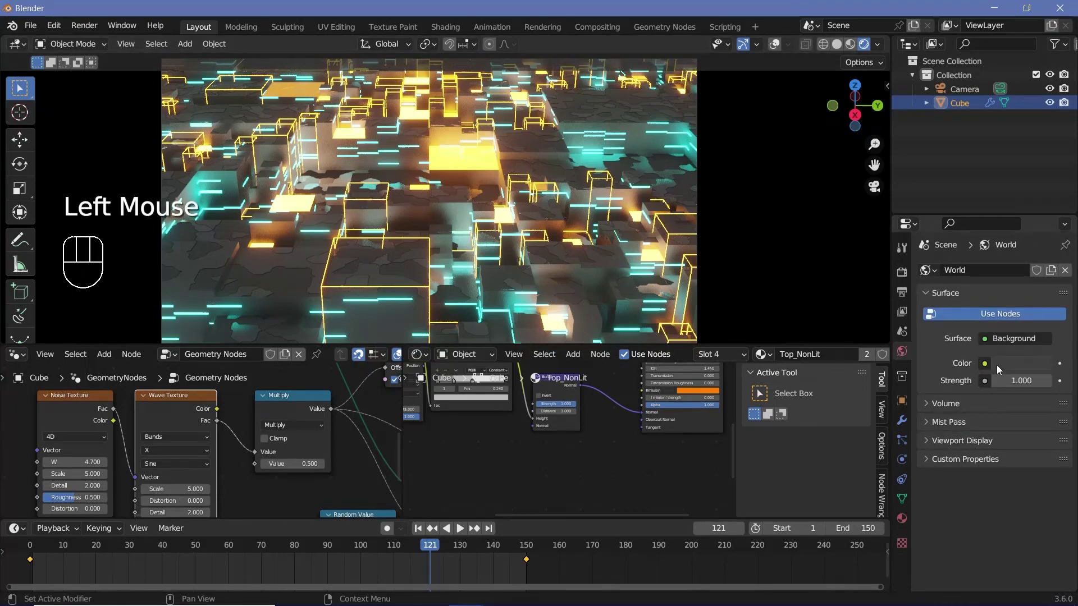
pyautogui.click(997, 365)
pyautogui.moveTo(1039, 245); pyautogui.dragTo(1041, 252)
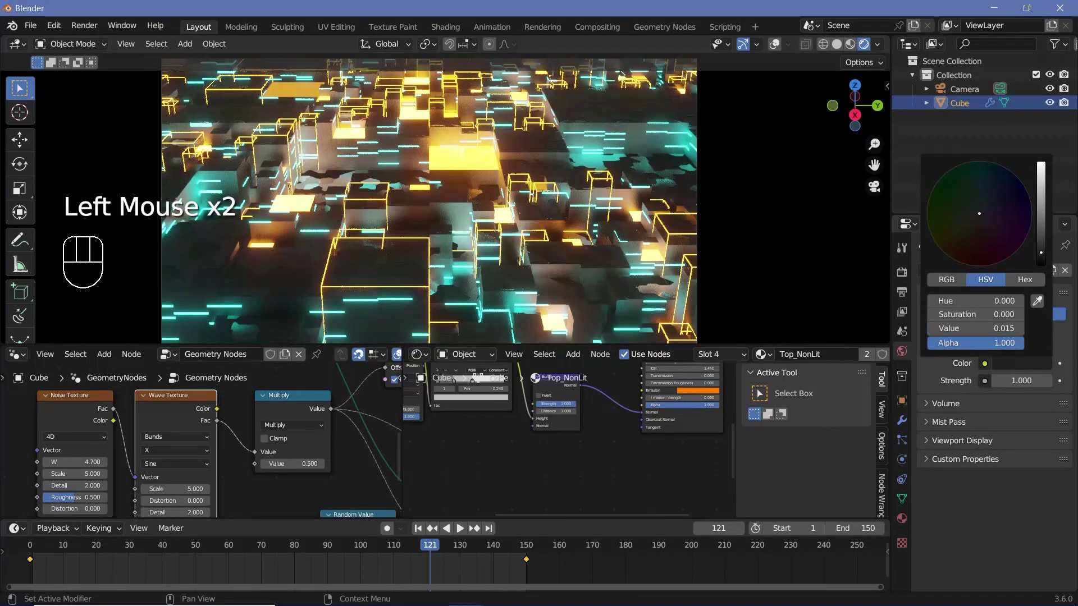
# Play and pause the animation in the camera view to examine the moving blocks under the darker world lighting
pyautogui.press('space')
pyautogui.press('space')
pyautogui.press('space')
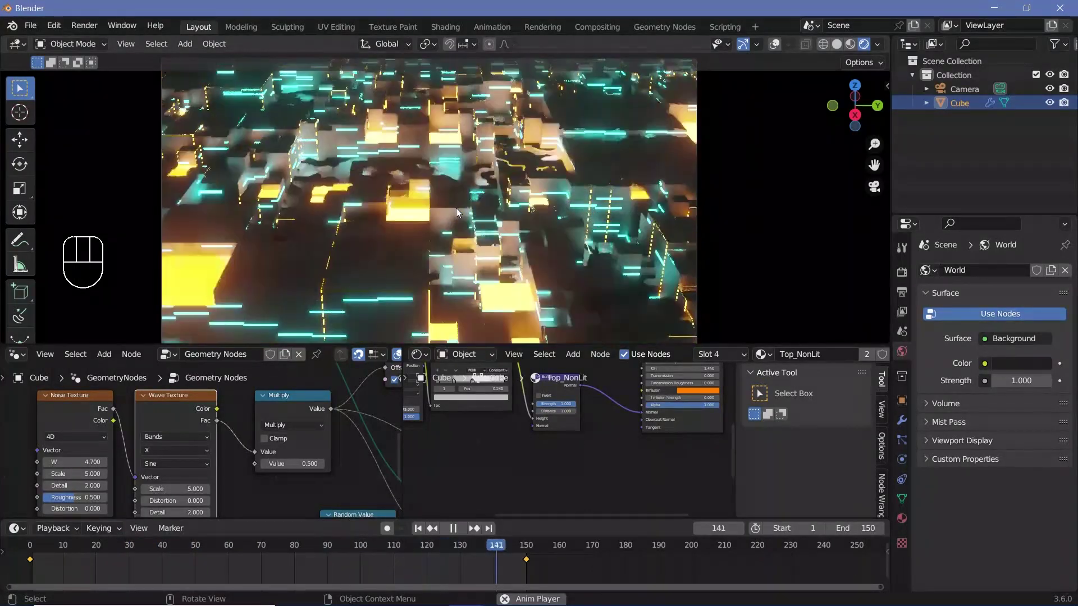
pyautogui.press('space')
pyautogui.press('space')
pyautogui.press('space')
pyautogui.press('space')
pyautogui.press('space')
pyautogui.press('space')
pyautogui.scroll(-2, 435, 280)
pyautogui.scroll(1, 435, 280)
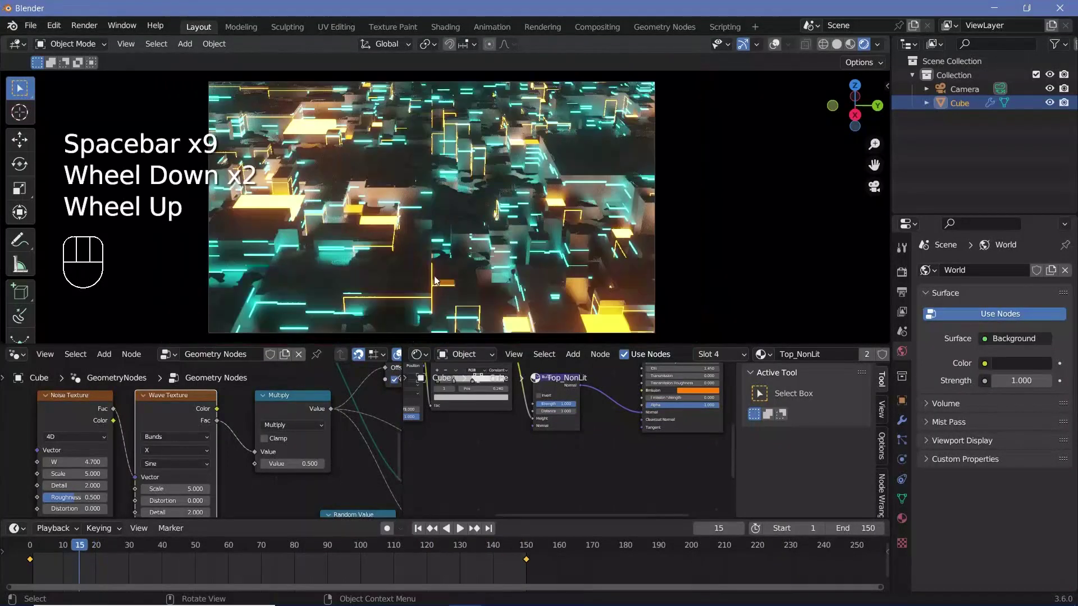
# Open the list of render commands for the scene
pyautogui.click(84, 25)
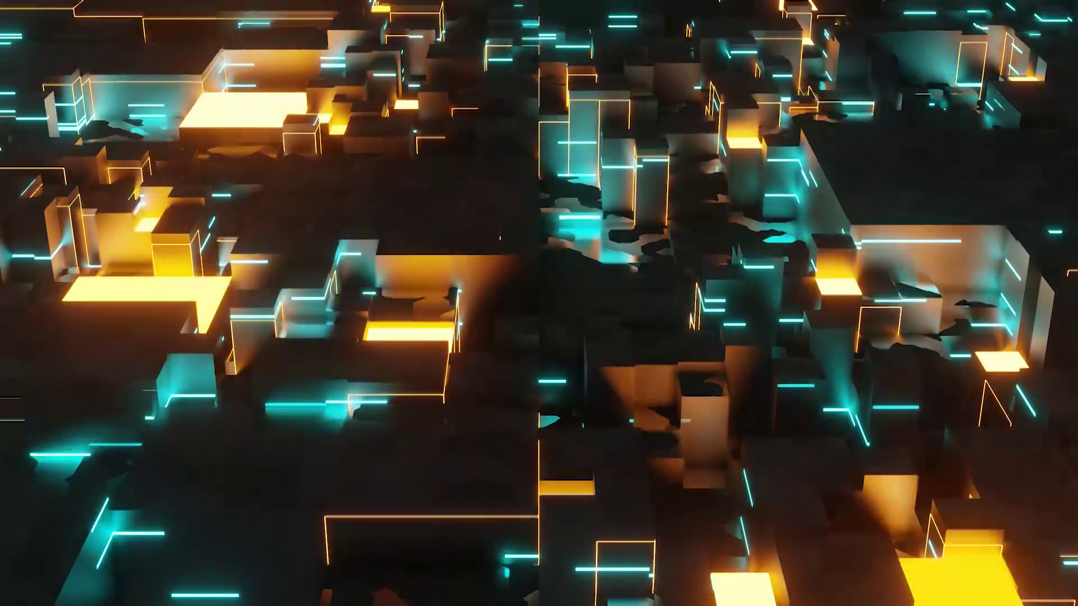